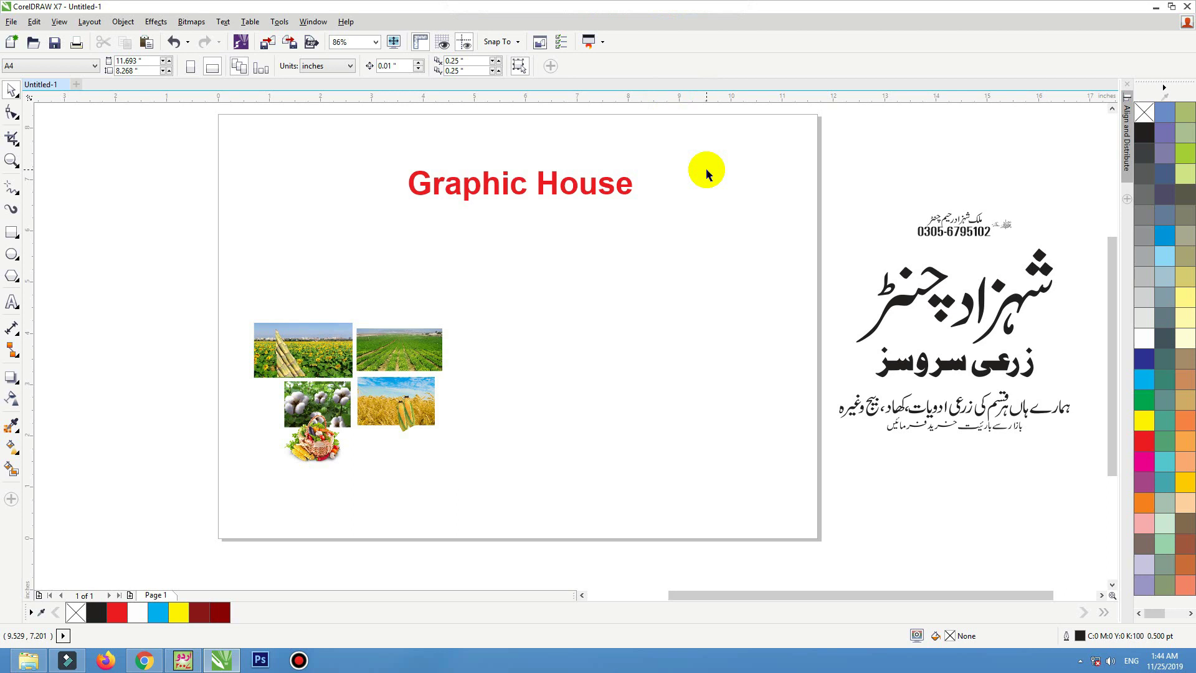
# Move the five photos down to the page's lower left corner and the "Graphic House" heading up to the page's upper edge.
pyautogui.moveTo(476, 299); pyautogui.dragTo(212, 515)
pyautogui.moveTo(313, 351); pyautogui.dragTo(306, 420)
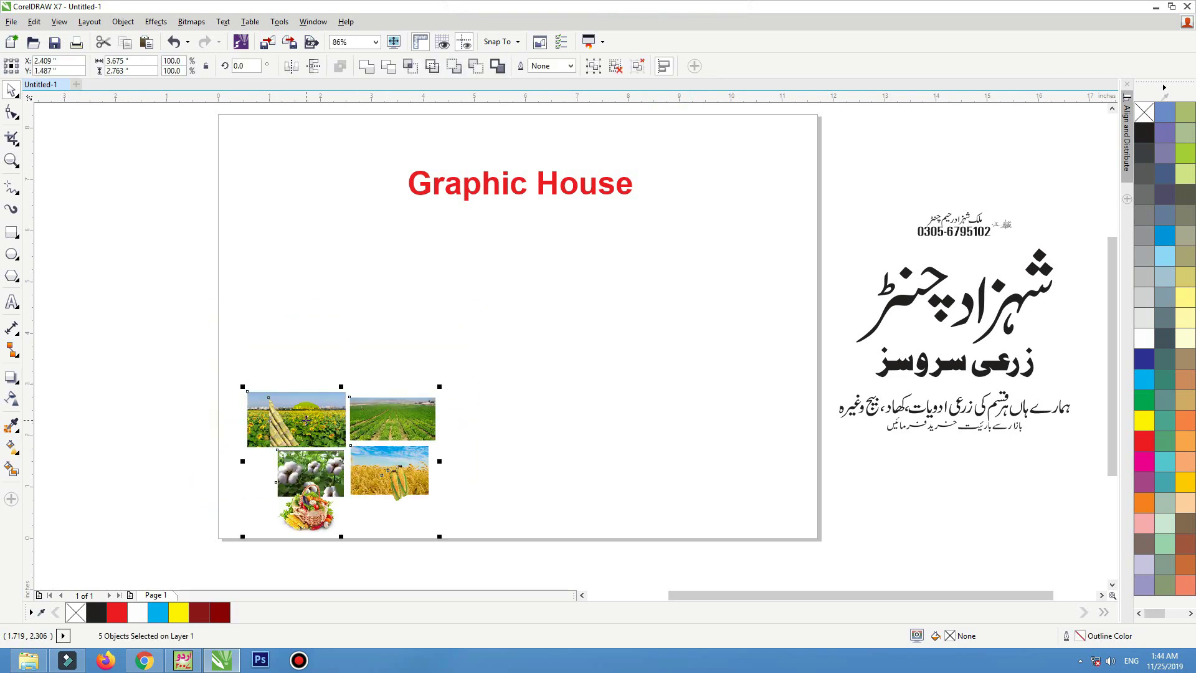
pyautogui.moveTo(556, 182); pyautogui.dragTo(557, 146)
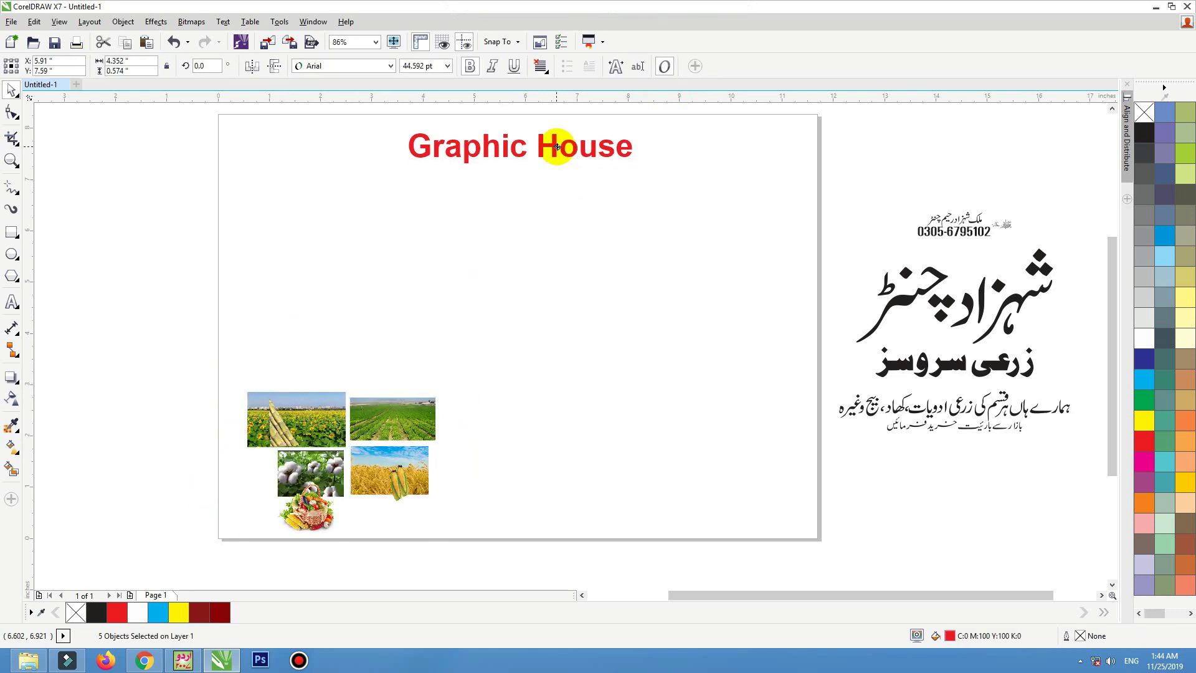
# Draw a rectangle below the heading and set its size to 7 inches wide by 3.5 inches high.
pyautogui.click(11, 232)
pyautogui.moveTo(359, 207); pyautogui.dragTo(669, 358)
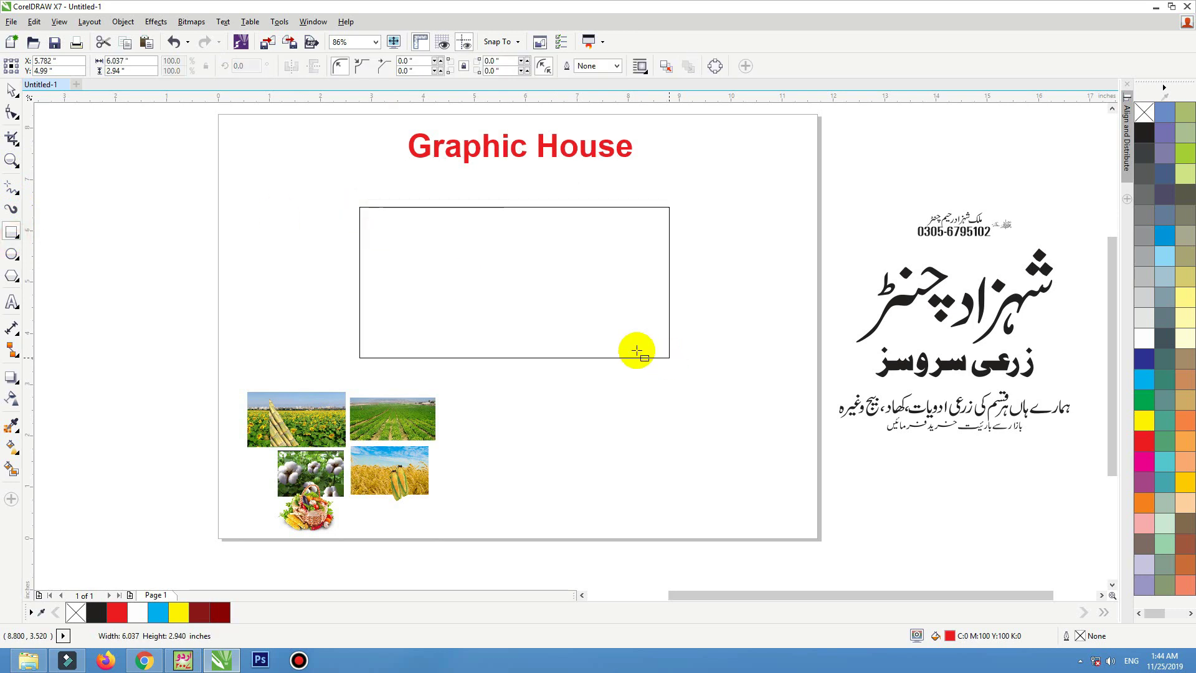
pyautogui.click(119, 61)
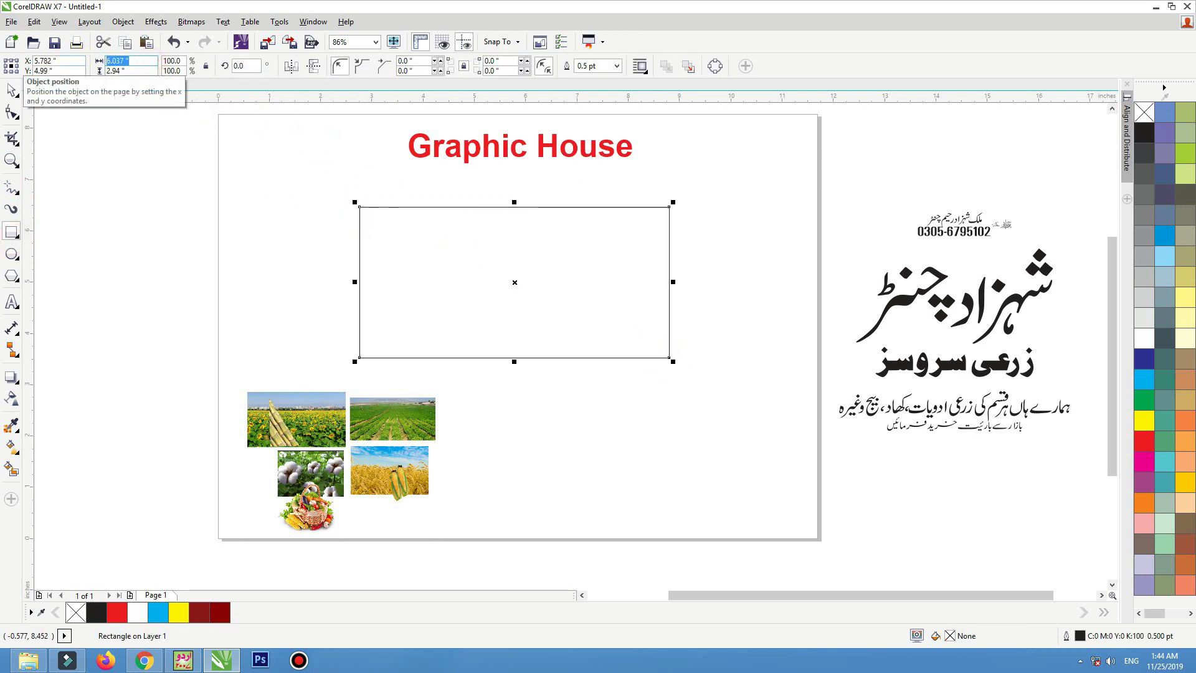
pyautogui.write('7')
pyautogui.press('Tab')
pyautogui.write('3.5')
pyautogui.press('Return')
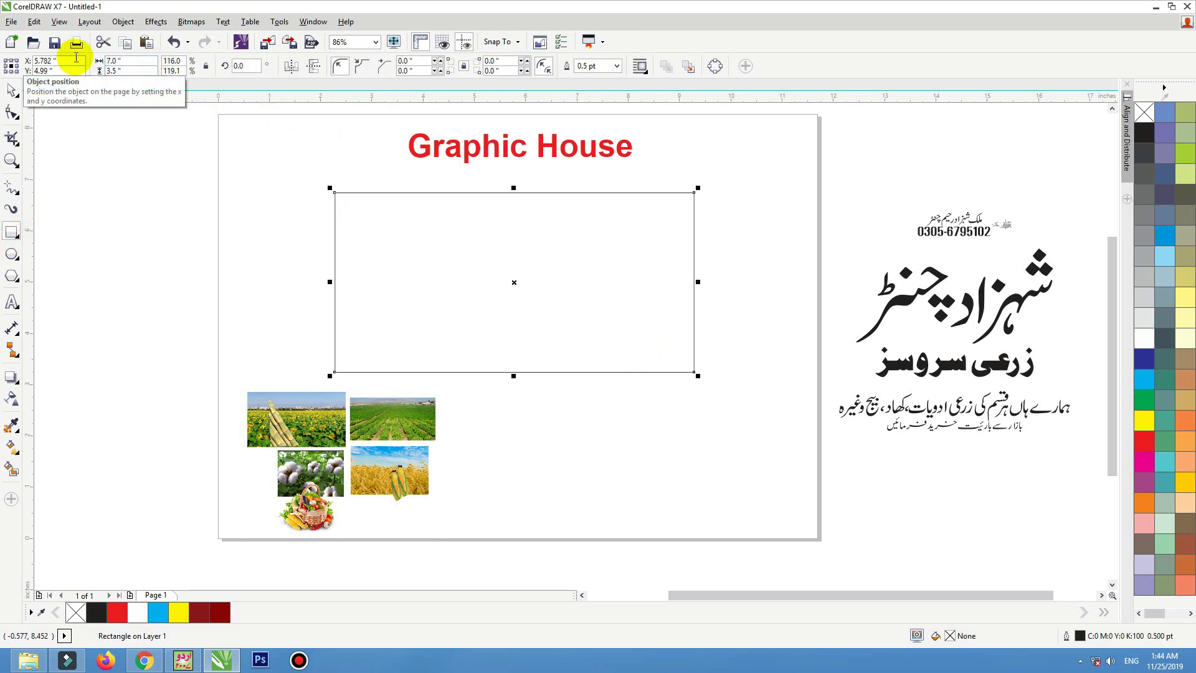
pyautogui.press('space')
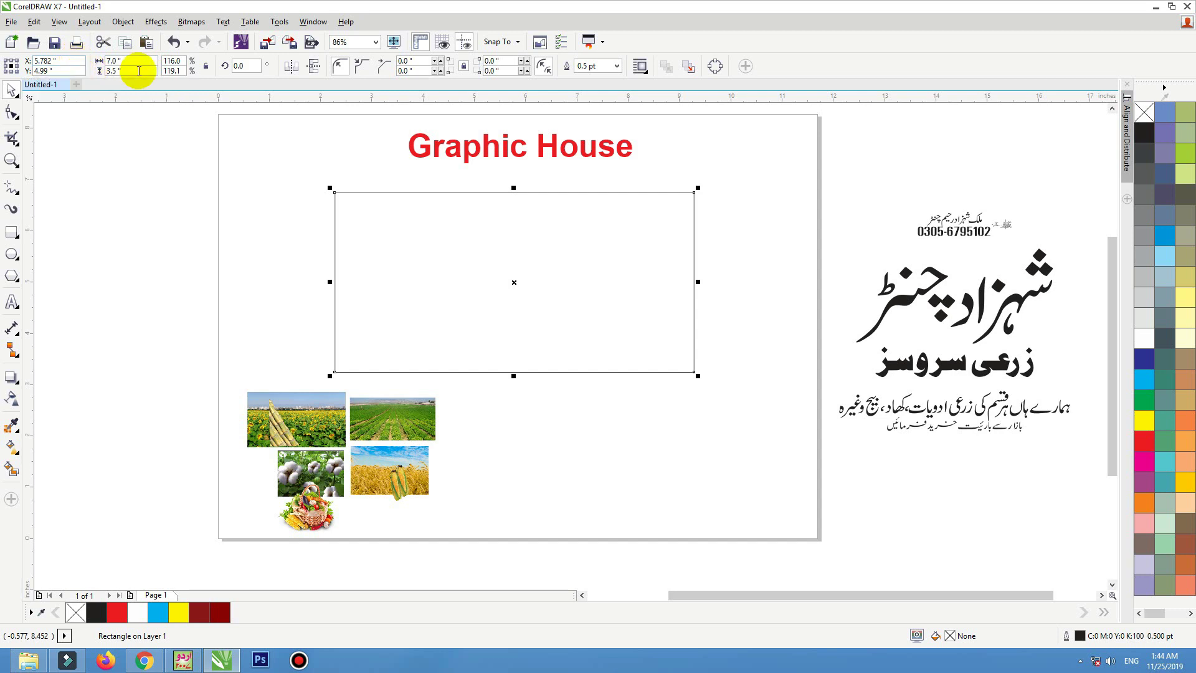
# Center the rectangle on the page and move the five photos out to its left, clear of it.
pyautogui.moveTo(527, 340); pyautogui.dragTo(526, 337)
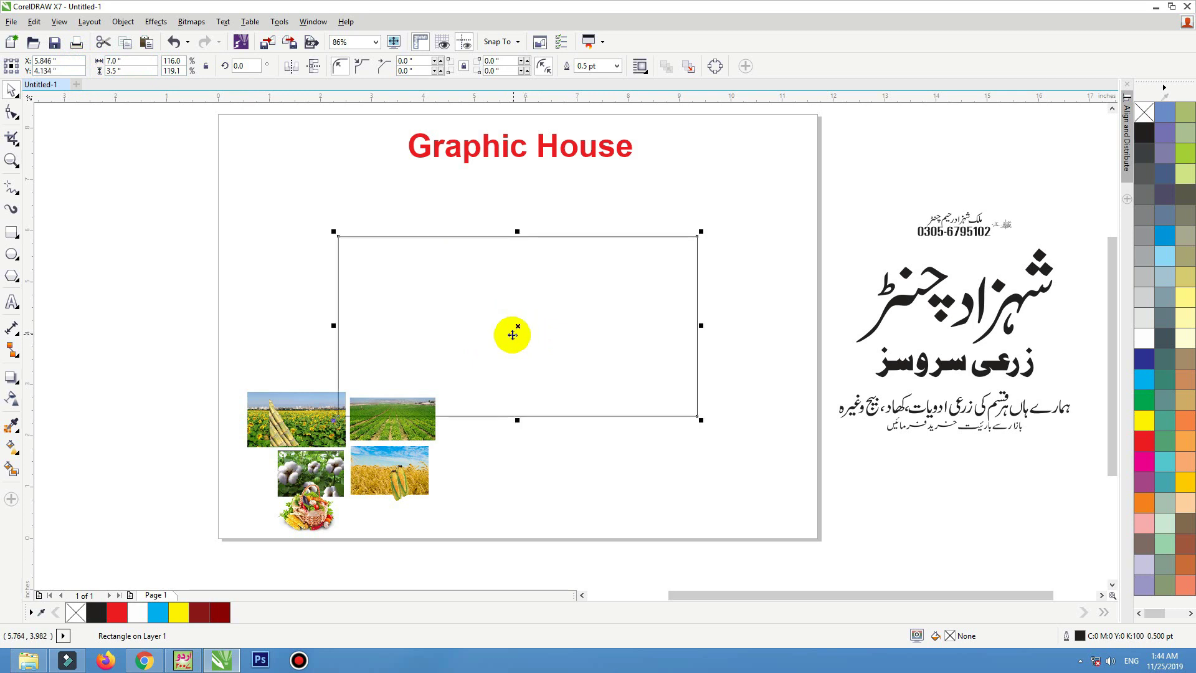
pyautogui.moveTo(218, 346); pyautogui.dragTo(446, 548)
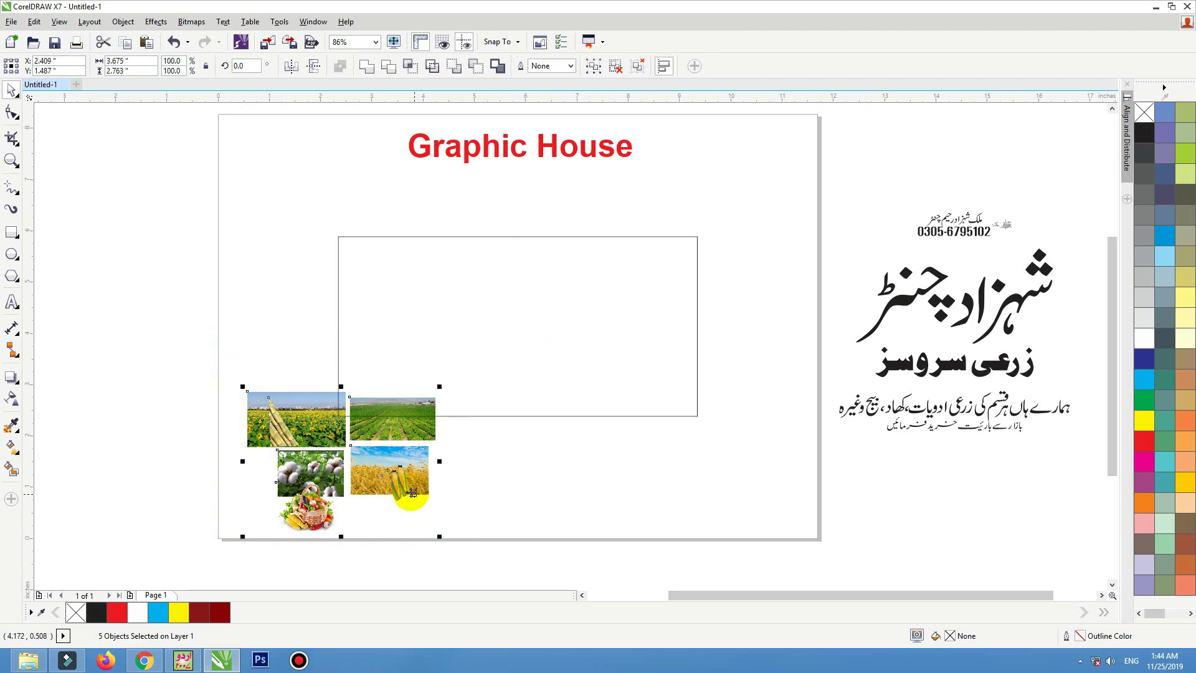
pyautogui.moveTo(409, 492); pyautogui.dragTo(291, 372)
pyautogui.click(320, 449)
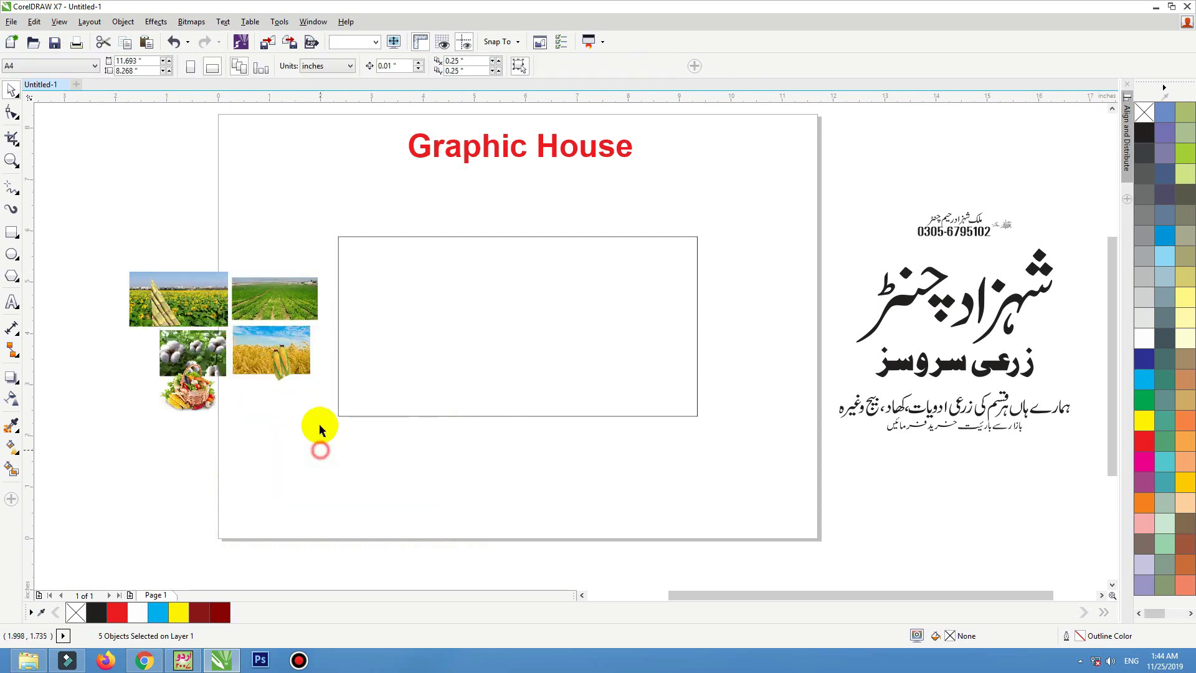
# Fill the rectangle with yellow and add a one-step inside contour with an offset of about 0.162 inches.
pyautogui.click(515, 382)
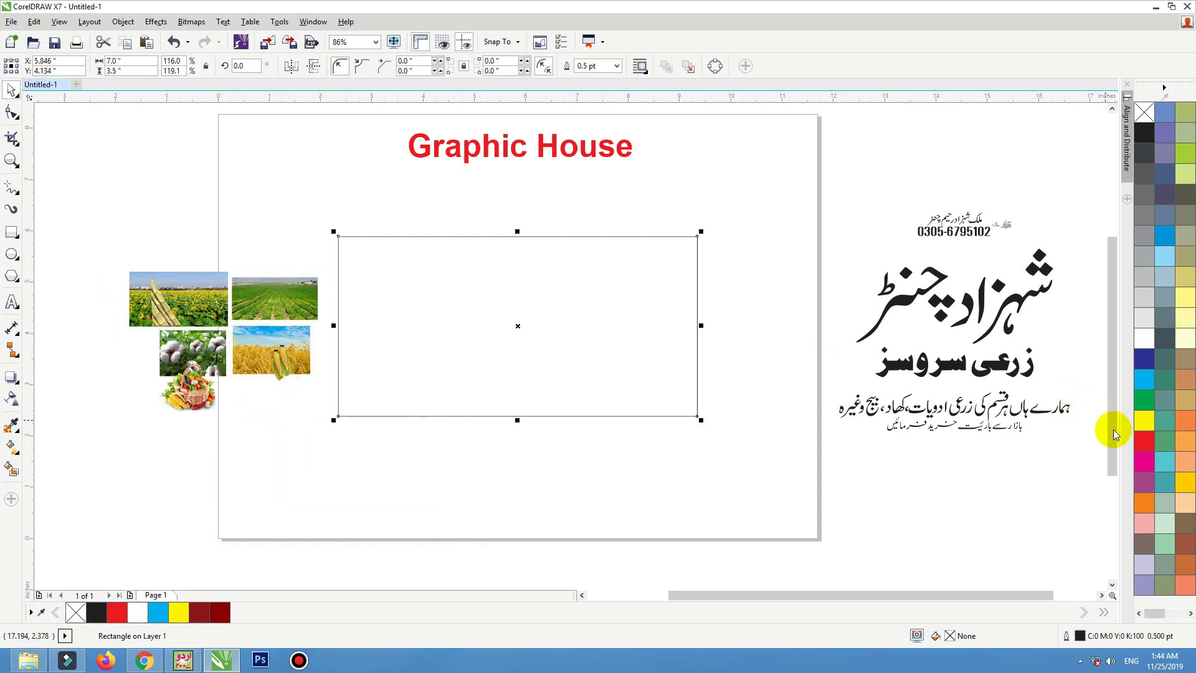
pyautogui.click(1141, 425)
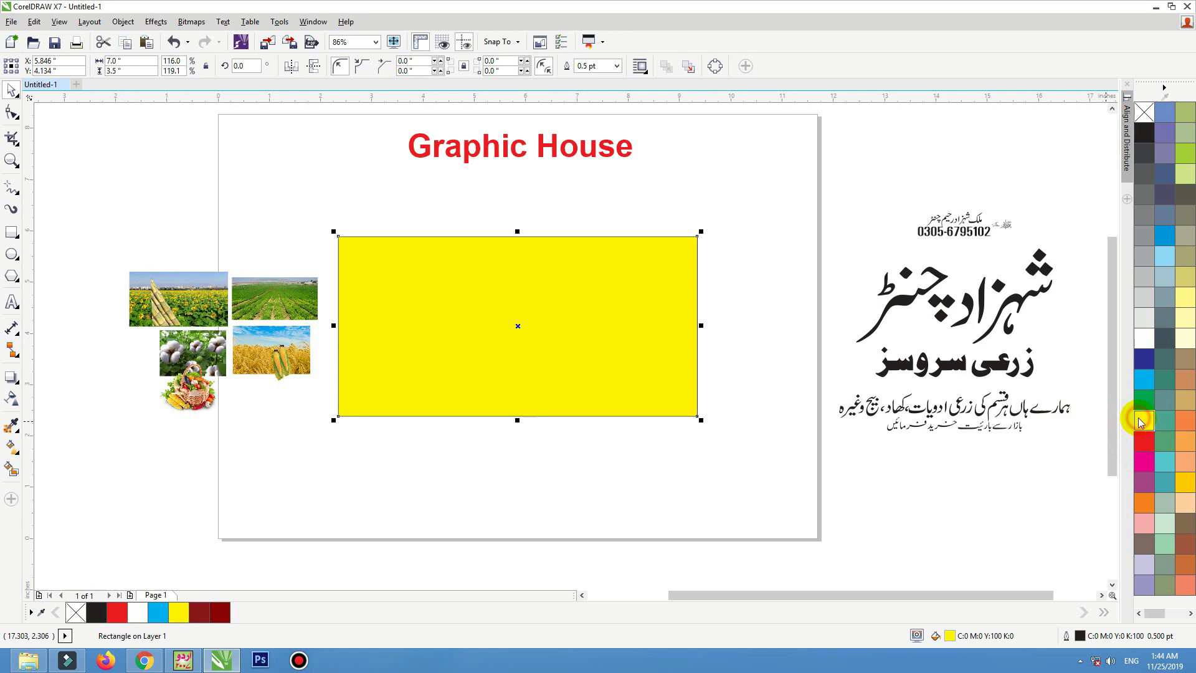
pyautogui.click(22, 386)
pyautogui.click(63, 394)
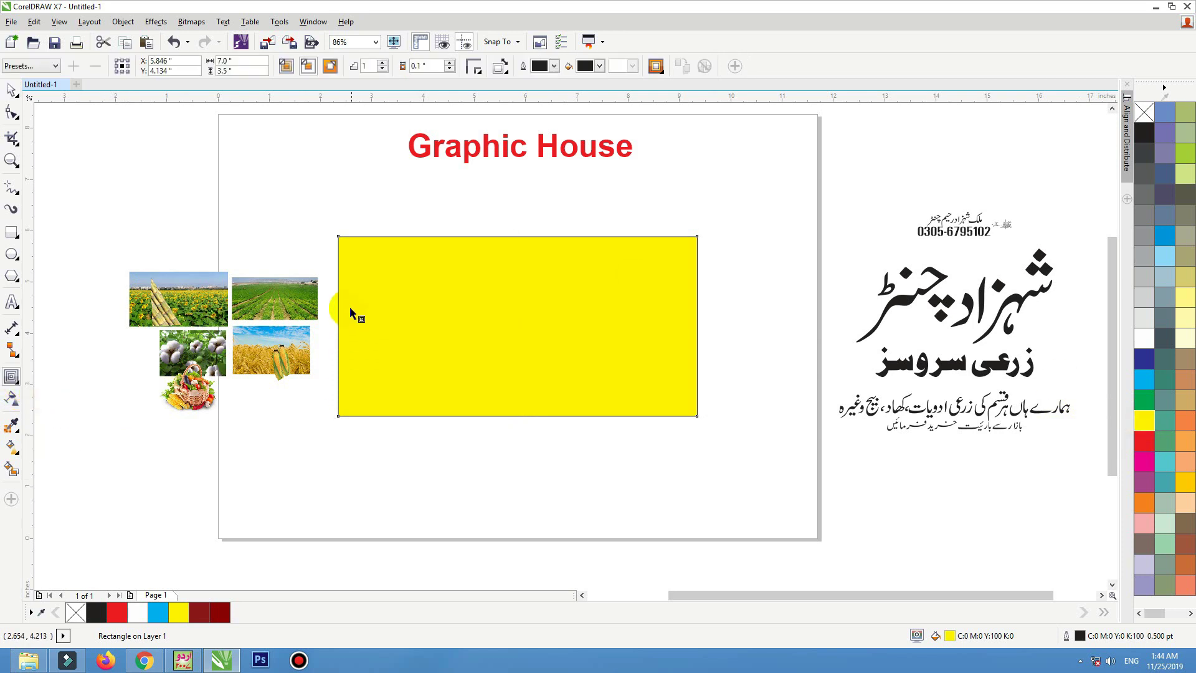
pyautogui.moveTo(339, 309); pyautogui.dragTo(347, 316)
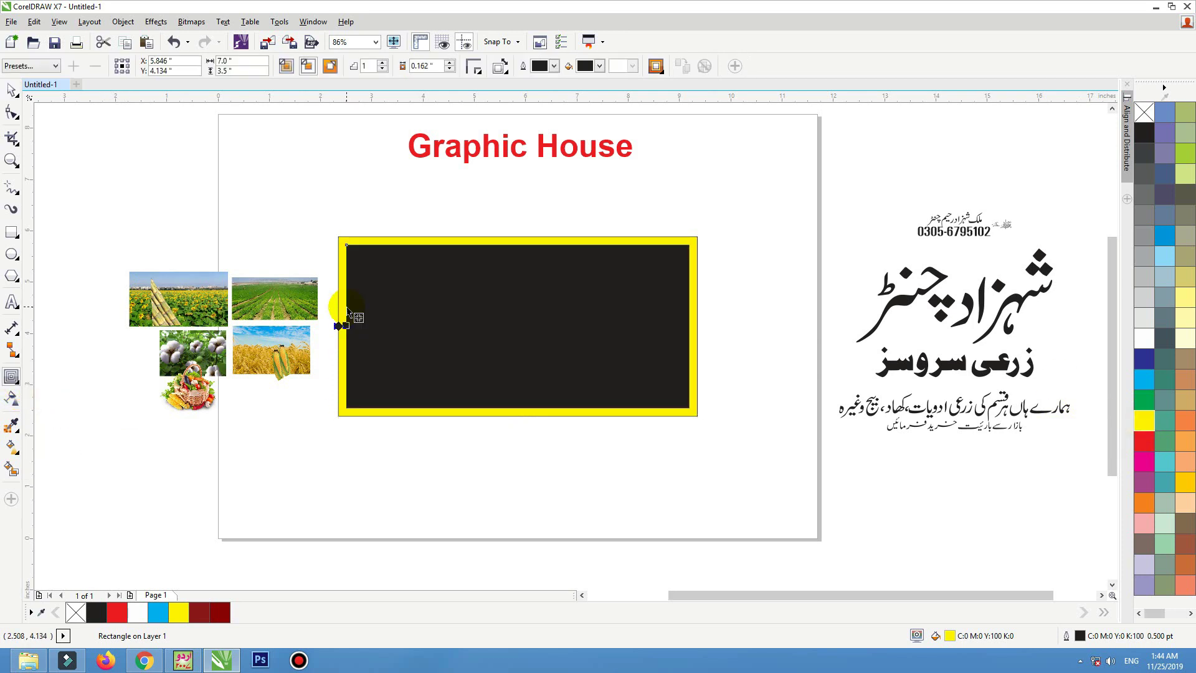
# Break the contour group apart into separate outer and inner rectangles.
pyautogui.click(123, 22)
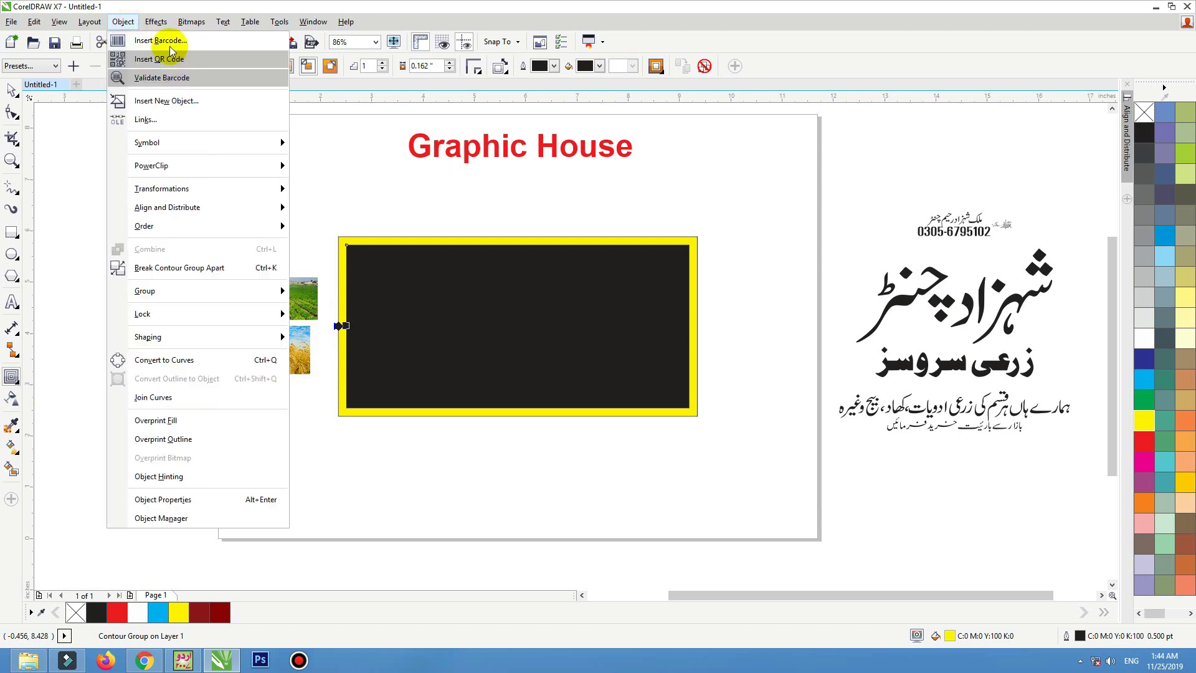
pyautogui.click(122, 22)
pyautogui.click(155, 22)
pyautogui.moveTo(129, 25)
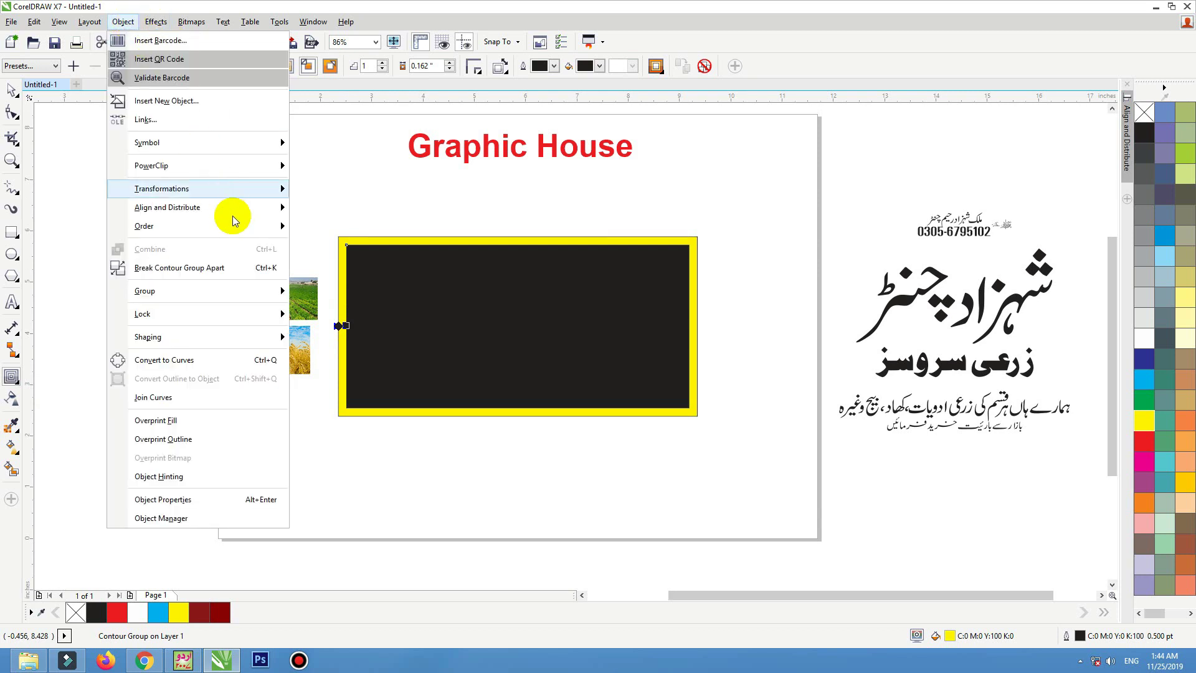
pyautogui.click(249, 268)
pyautogui.click(10, 89)
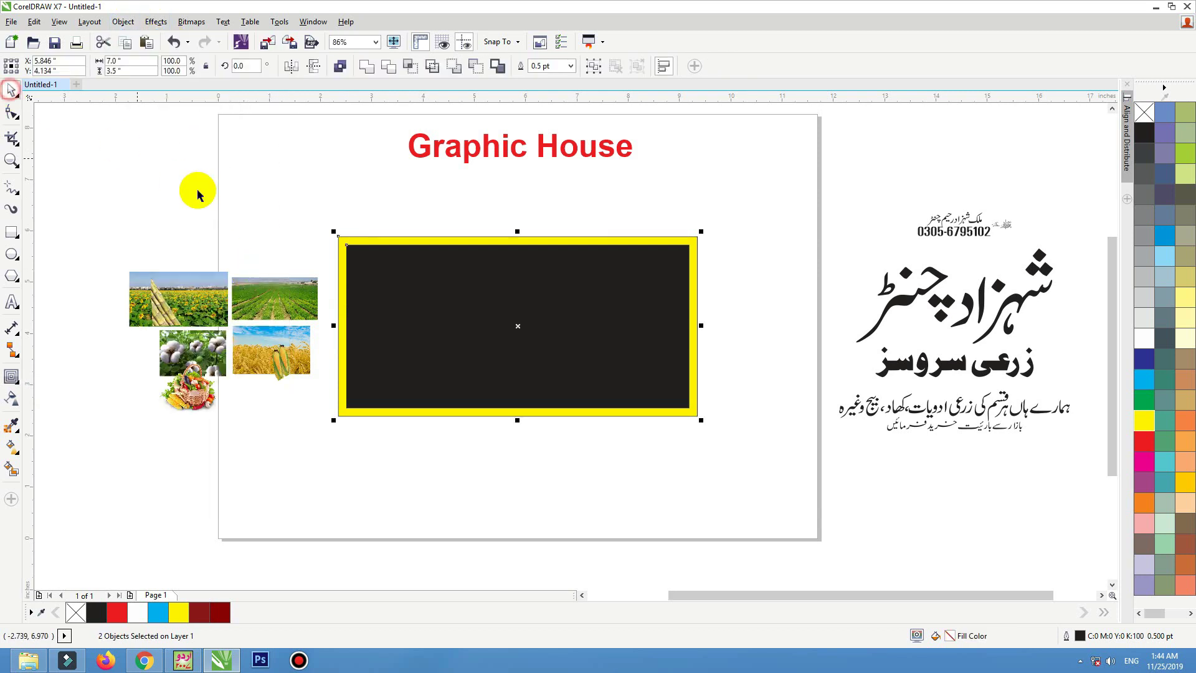
# Remove the black fill from the inner rectangle, keeping it in place inside the yellow one.
pyautogui.click(387, 312)
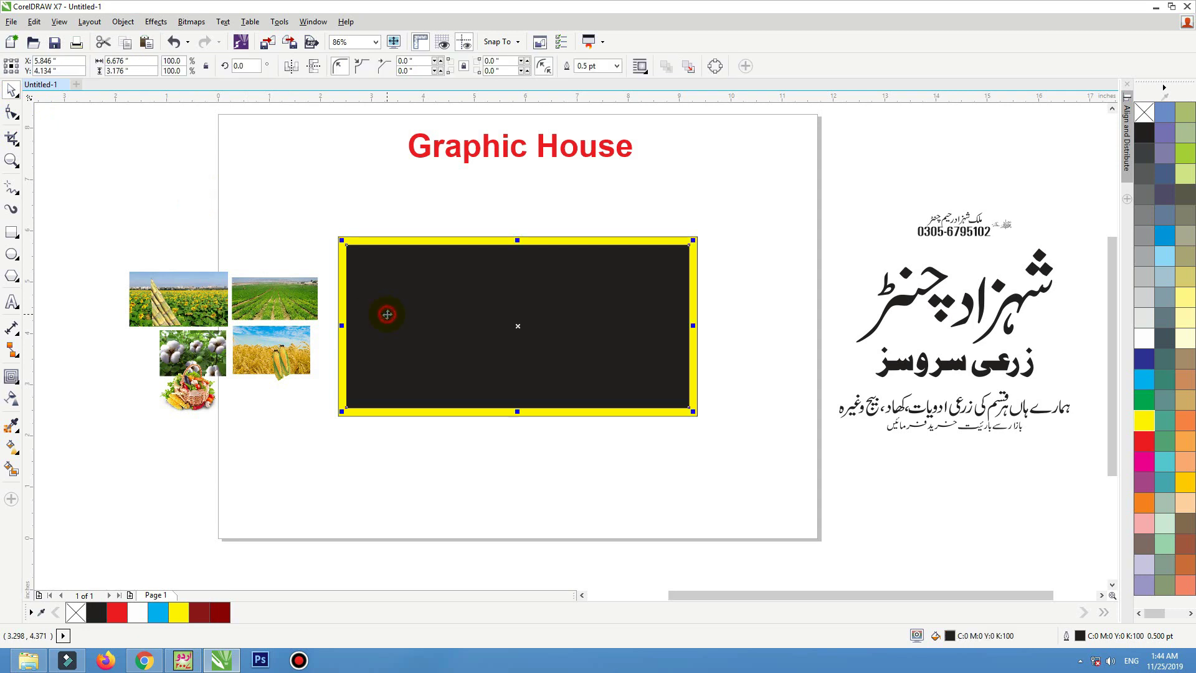
pyautogui.click(1145, 113)
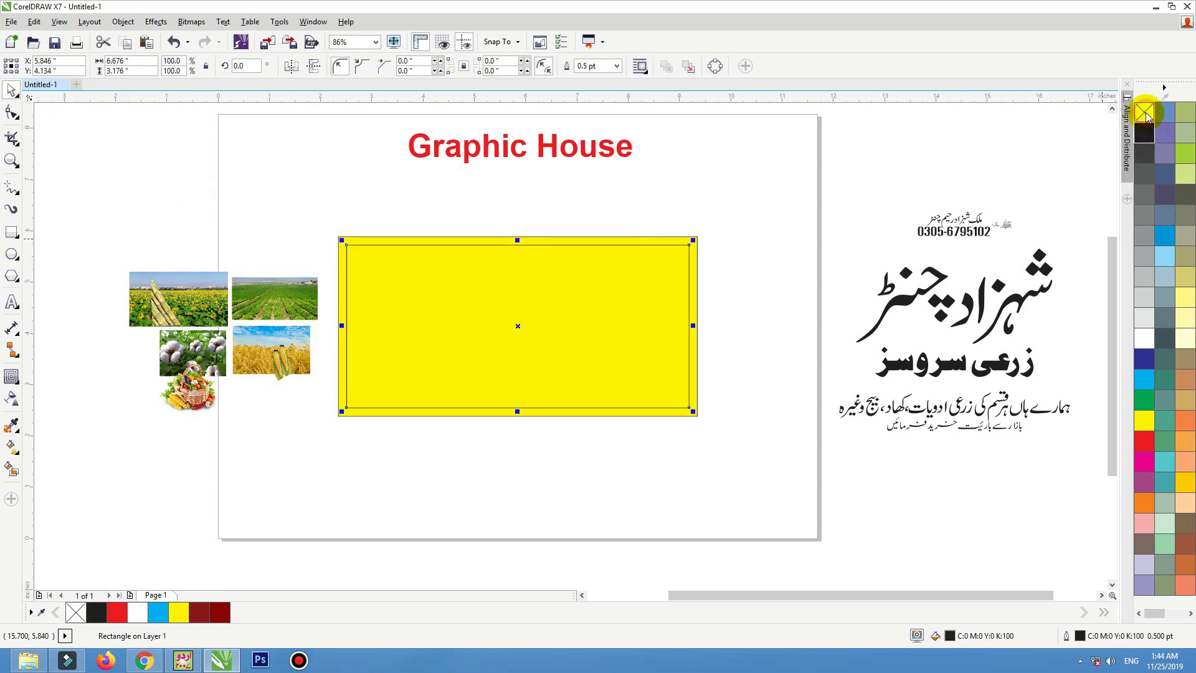
pyautogui.moveTo(651, 339); pyautogui.dragTo(555, 326)
pyautogui.hotkey('ctrl', 'z')
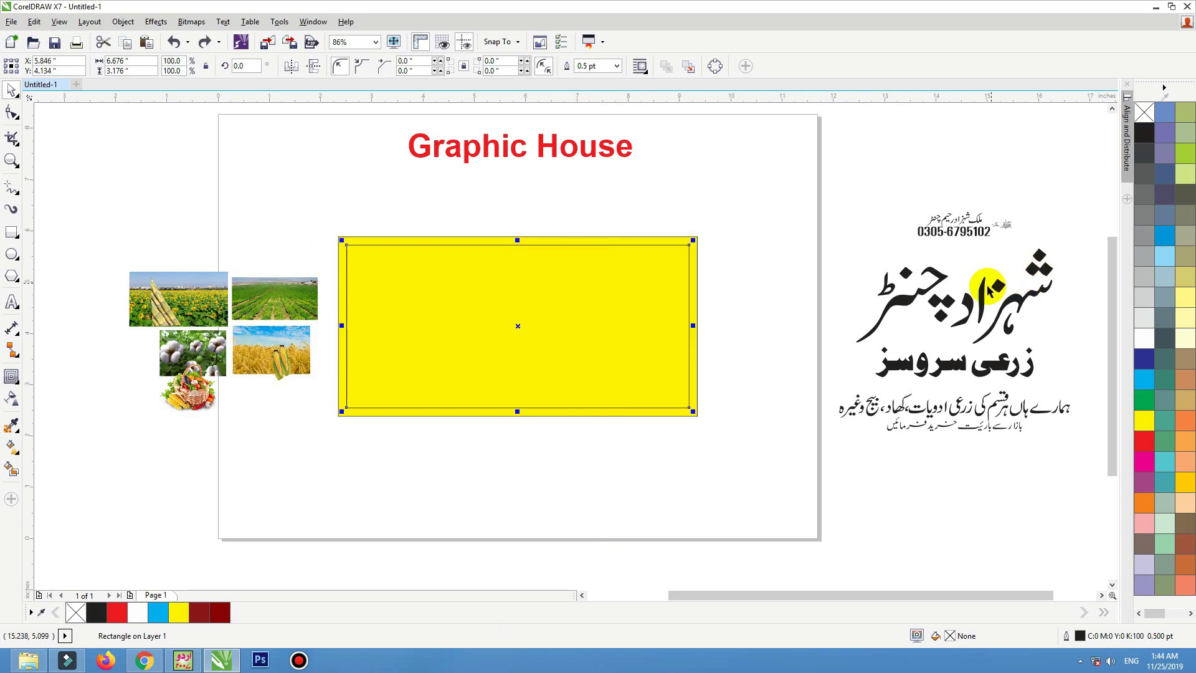
pyautogui.click(960, 287)
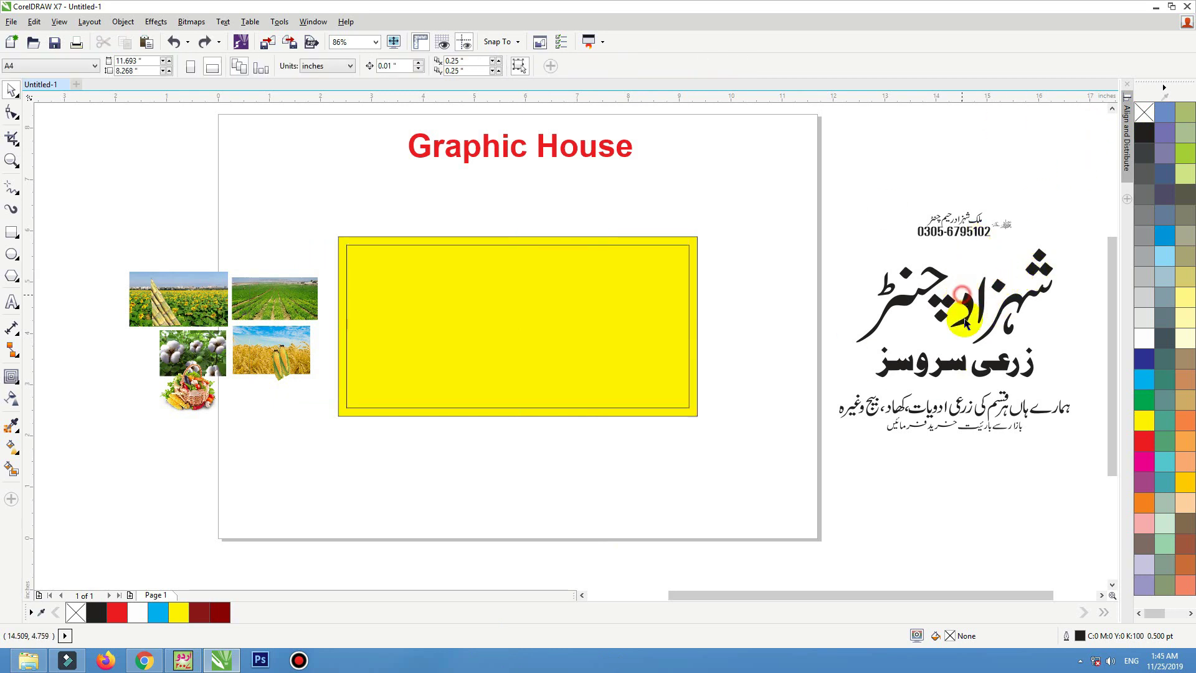
pyautogui.click(974, 363)
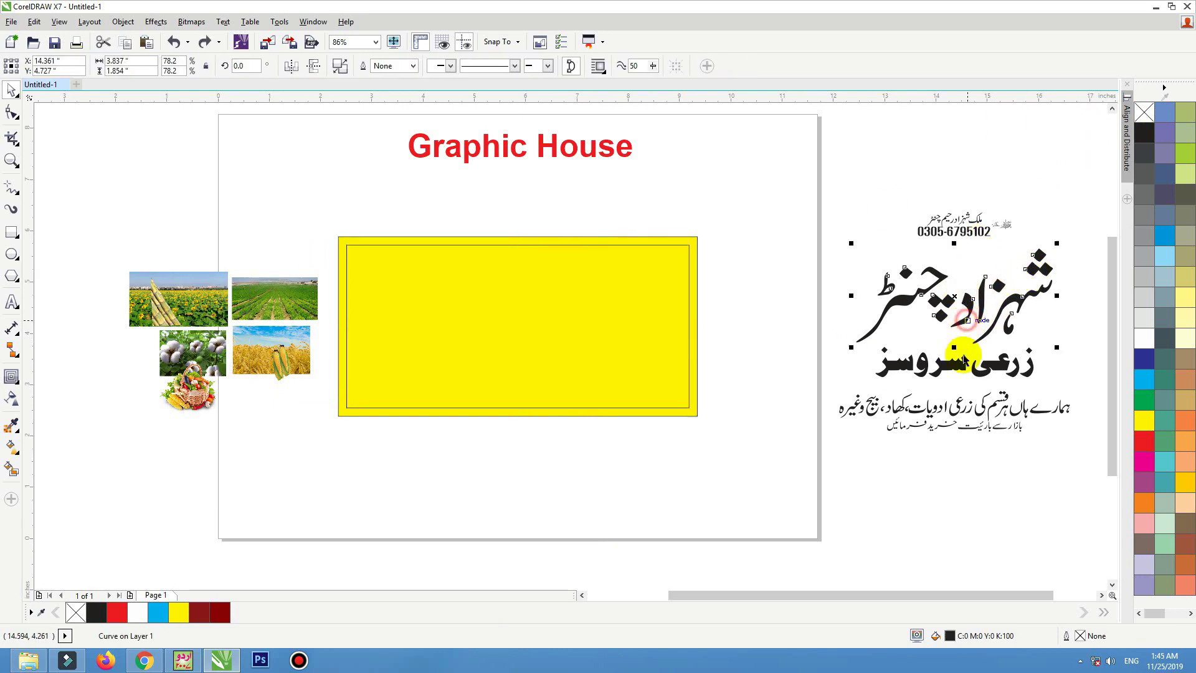
pyautogui.keyDown('shift'); pyautogui.click(1008, 313); pyautogui.keyUp('shift')
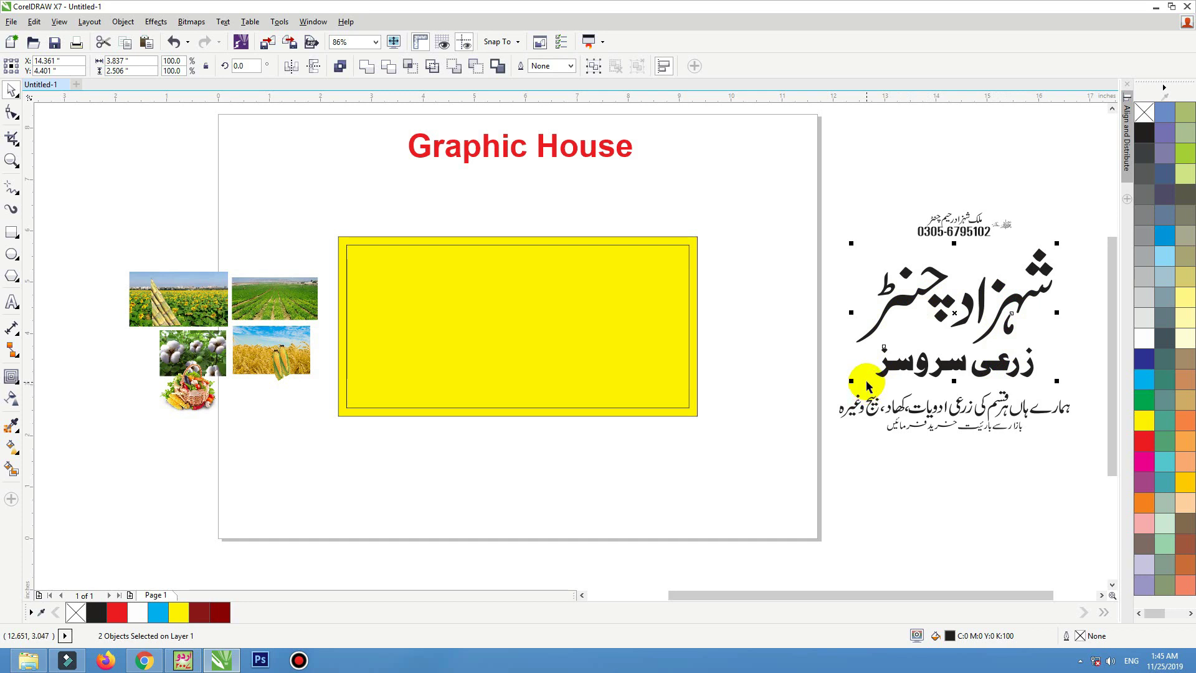
pyautogui.click(833, 294)
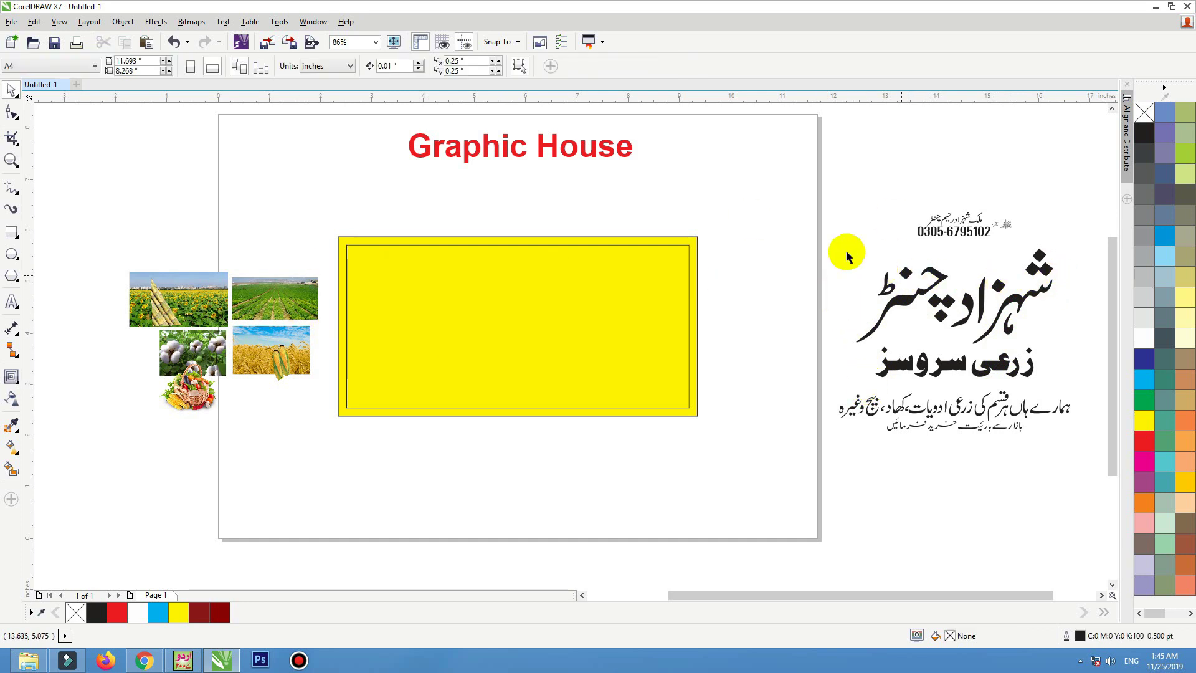
# Move the two large Urdu title lines onto the yellow rectangle, the slogan lines below it, and the name and phone block above it.
pyautogui.moveTo(817, 227); pyautogui.dragTo(1071, 392)
pyautogui.moveTo(1000, 367); pyautogui.dragTo(621, 368)
pyautogui.moveTo(996, 406); pyautogui.dragTo(526, 436)
pyautogui.moveTo(884, 189); pyautogui.dragTo(1034, 265)
pyautogui.moveTo(907, 224); pyautogui.dragTo(667, 208)
pyautogui.click(783, 206)
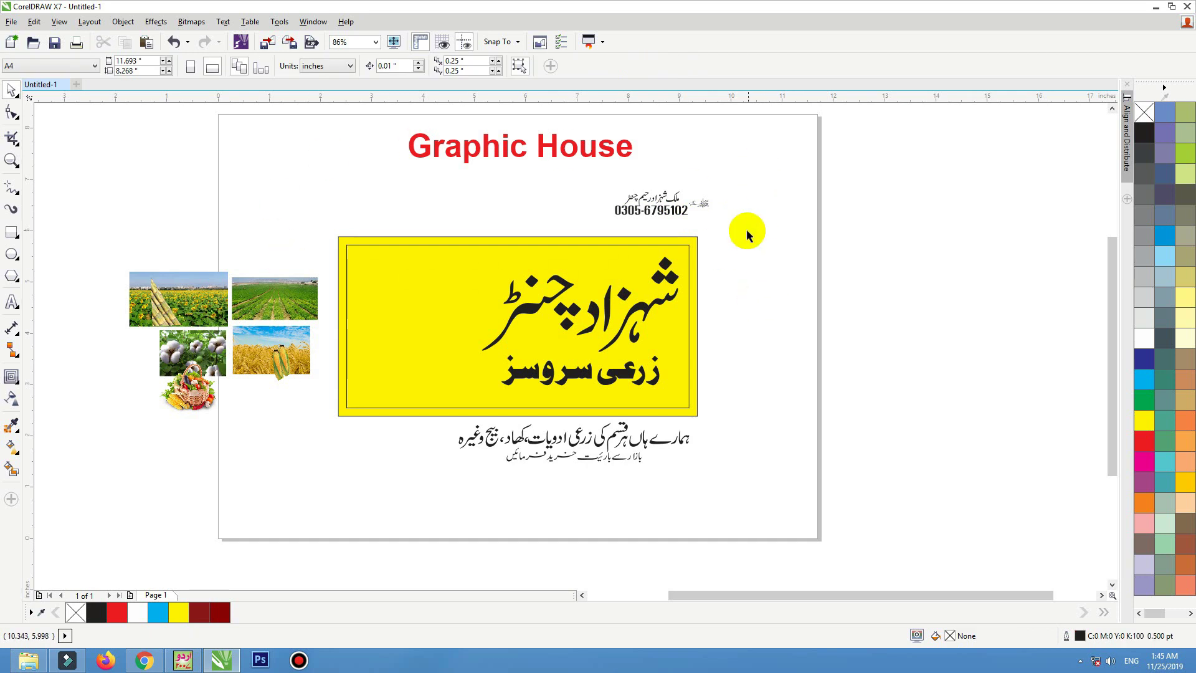
# Remove the outline from the outer yellow rectangle.
pyautogui.moveTo(766, 140); pyautogui.dragTo(160, 459)
pyautogui.rightClick(697, 398)
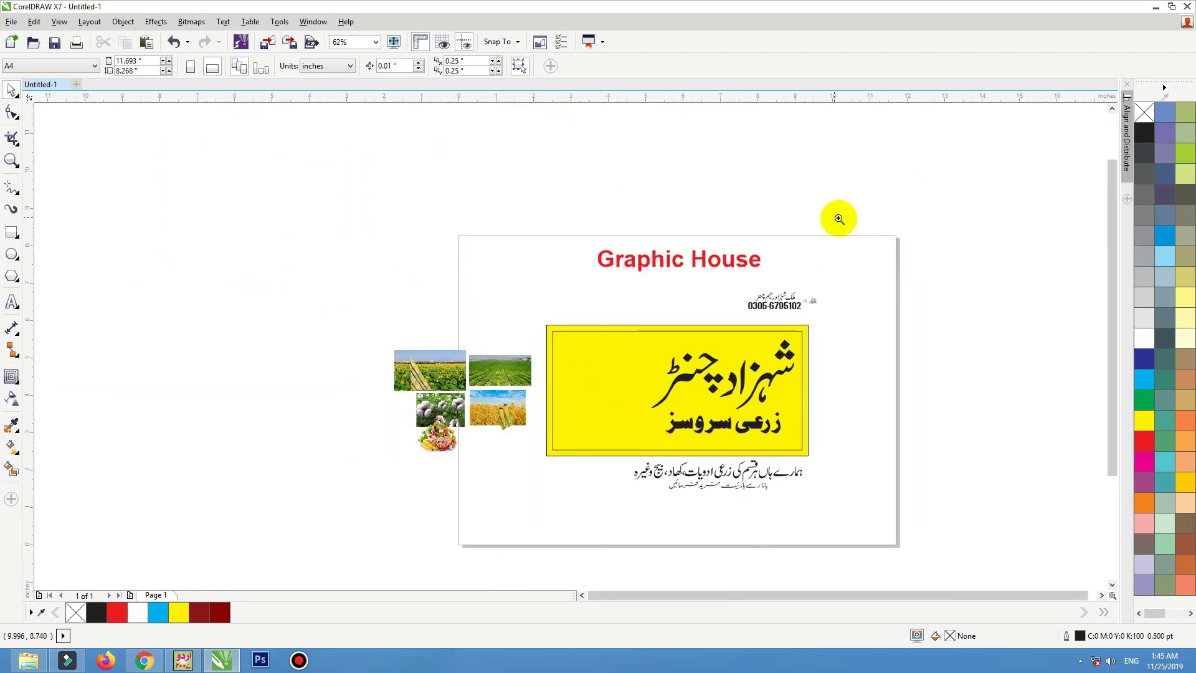
pyautogui.moveTo(835, 218); pyautogui.dragTo(390, 506)
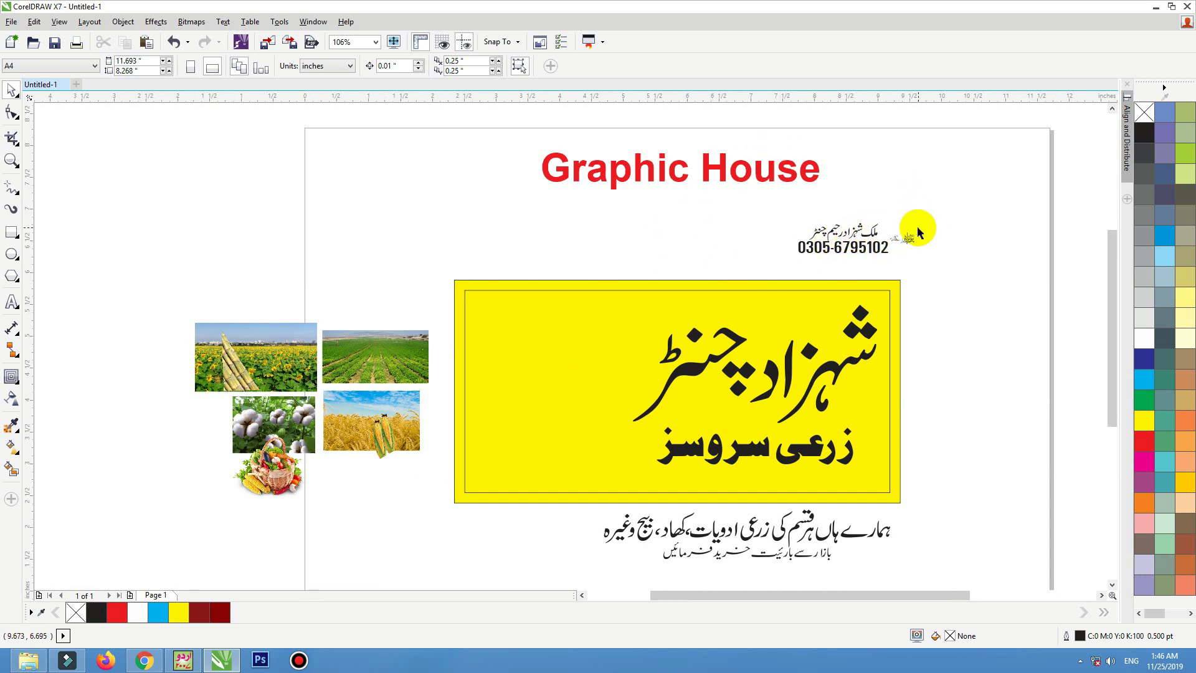
pyautogui.click(11, 160)
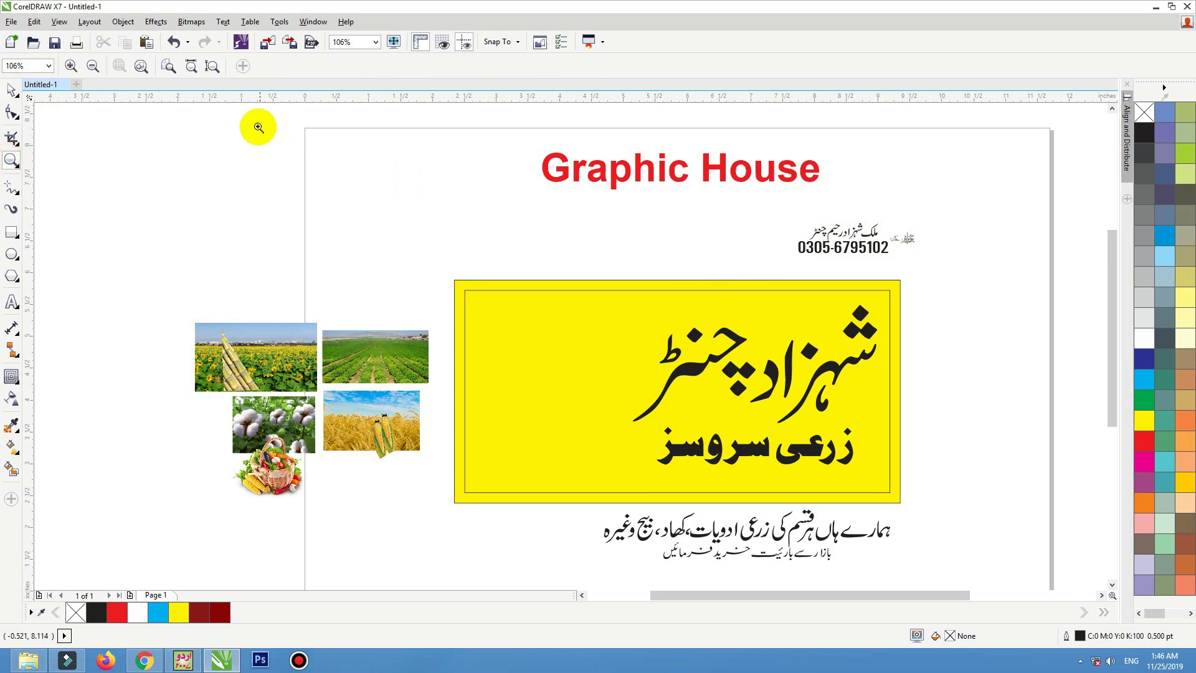
pyautogui.moveTo(258, 126); pyautogui.dragTo(984, 560)
pyautogui.click(12, 89)
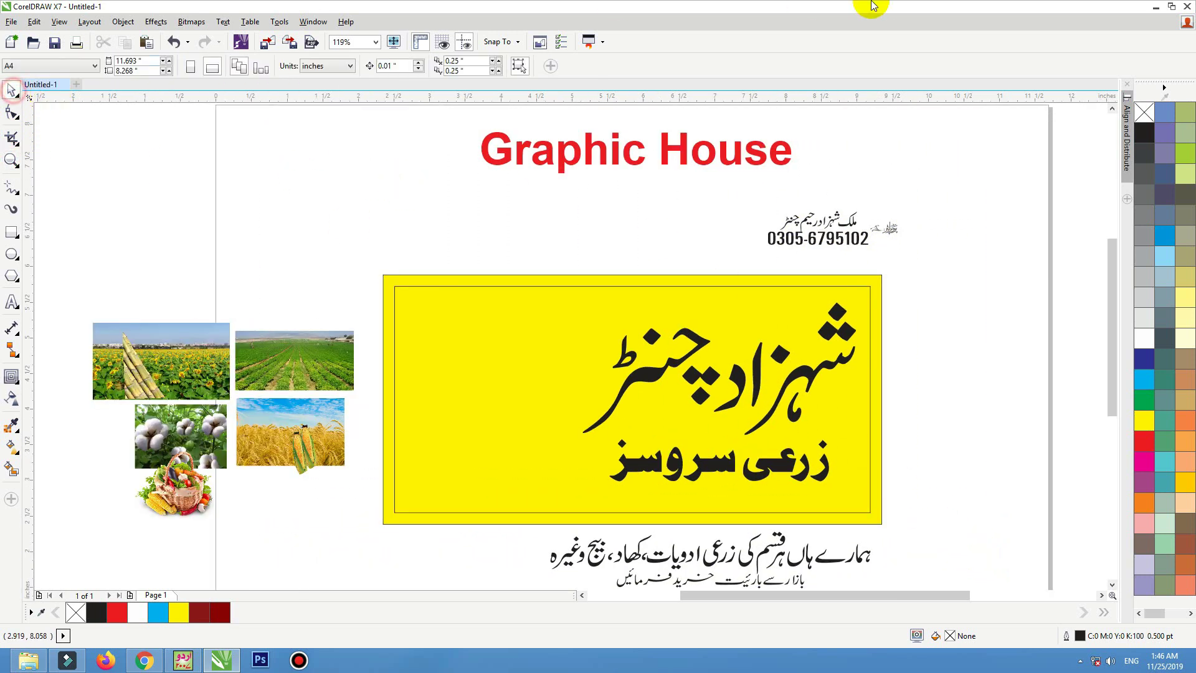
pyautogui.click(803, 380)
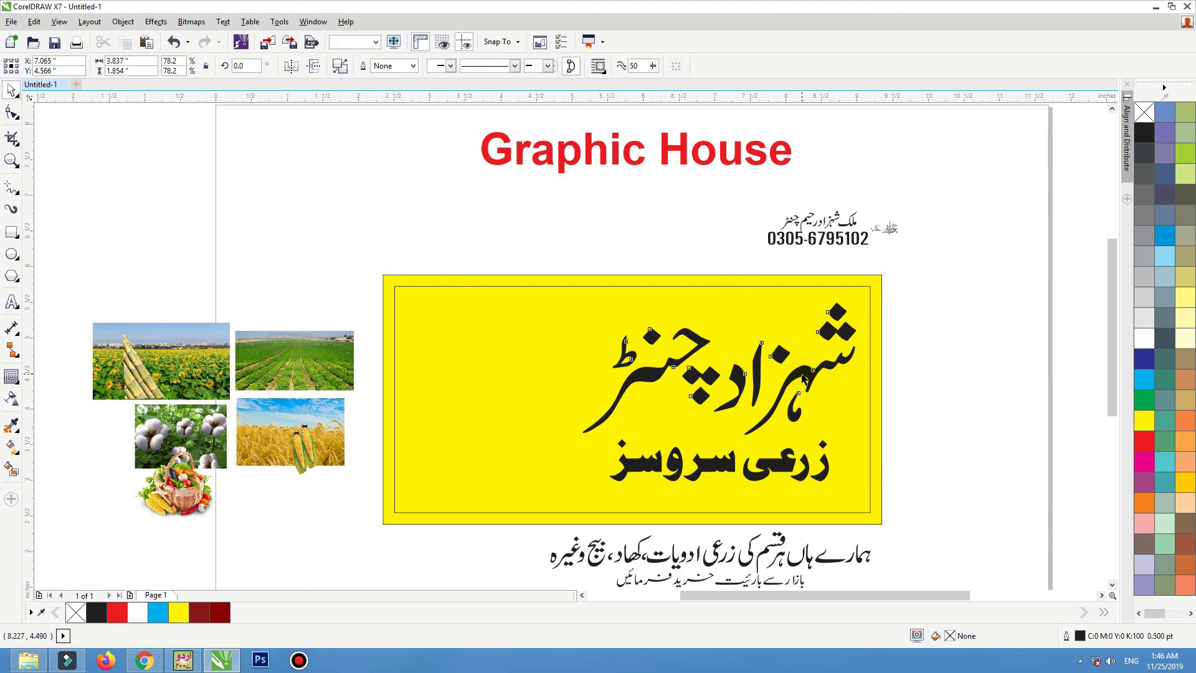
pyautogui.click(883, 337)
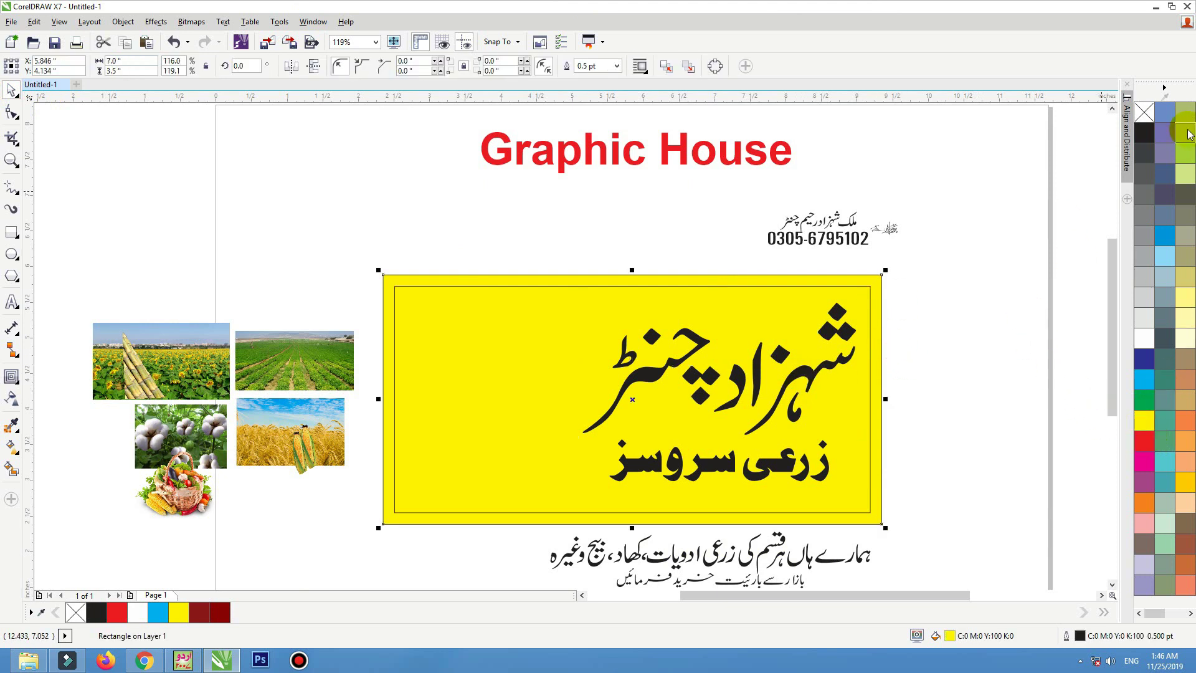
pyautogui.rightClick(1144, 113)
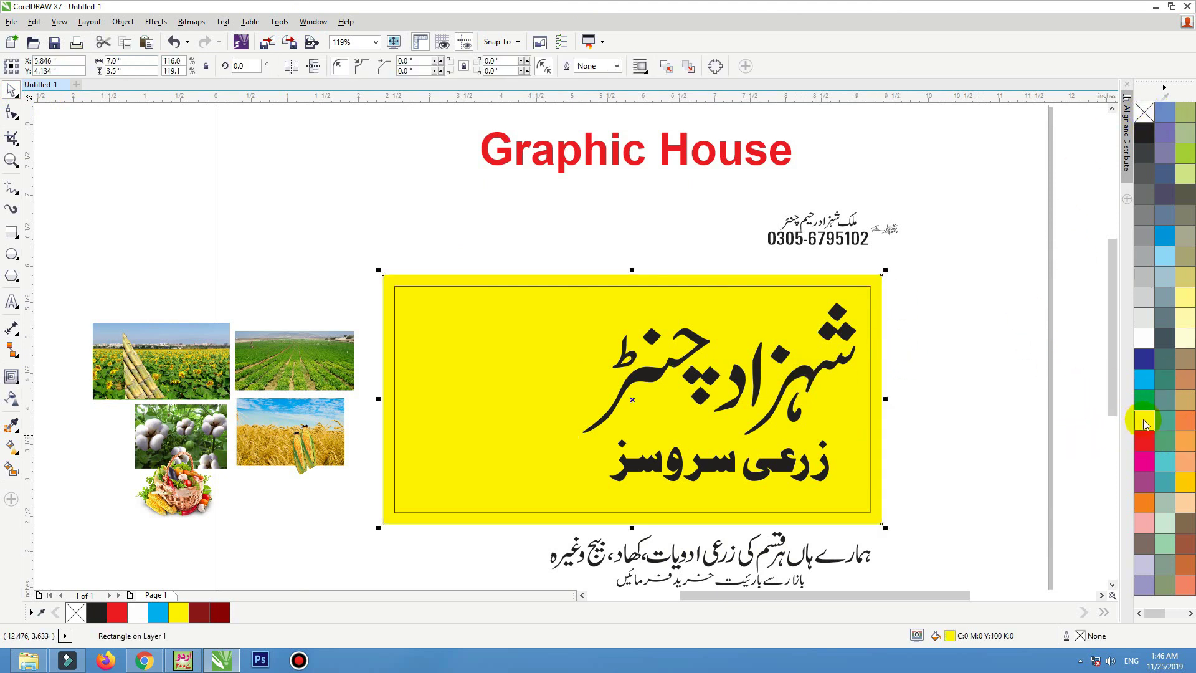
# Fill the outer rectangle with deep yellow, C0 M20 Y100 K0.
pyautogui.click(1183, 505)
pyautogui.click(1177, 484)
pyautogui.click(961, 282)
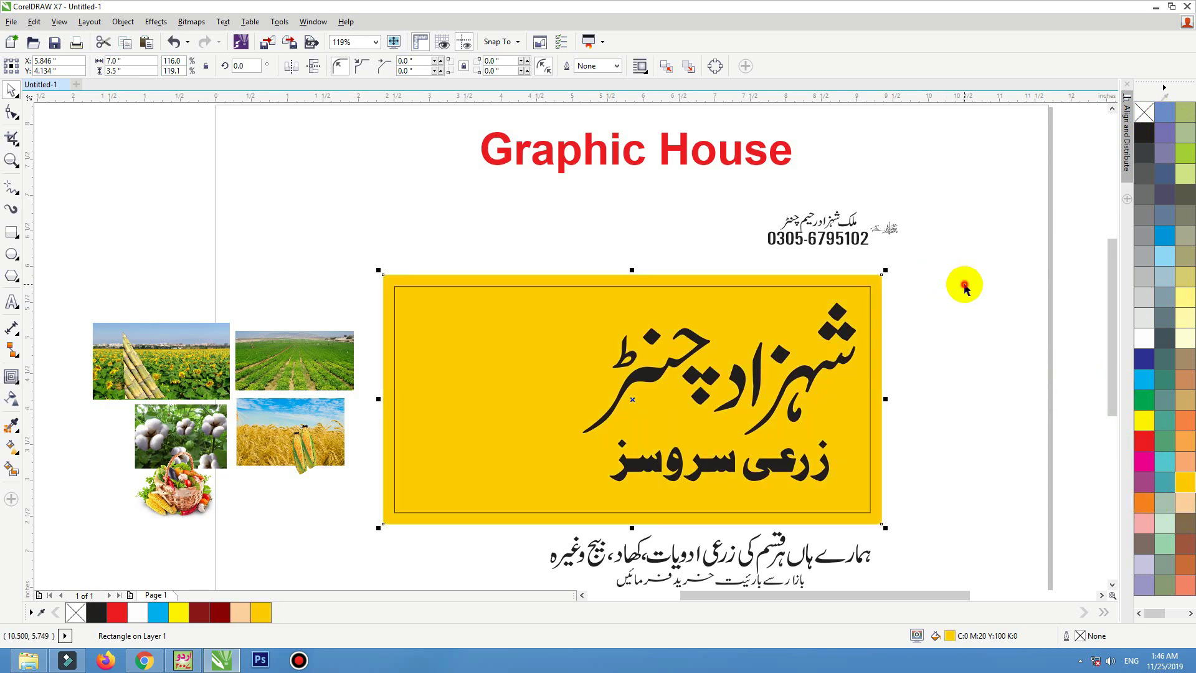
# Try a pure yellow fill on the outer rectangle and return it to the deep yellow C0 M20 Y100 K0.
pyautogui.click(333, 381)
pyautogui.click(179, 343)
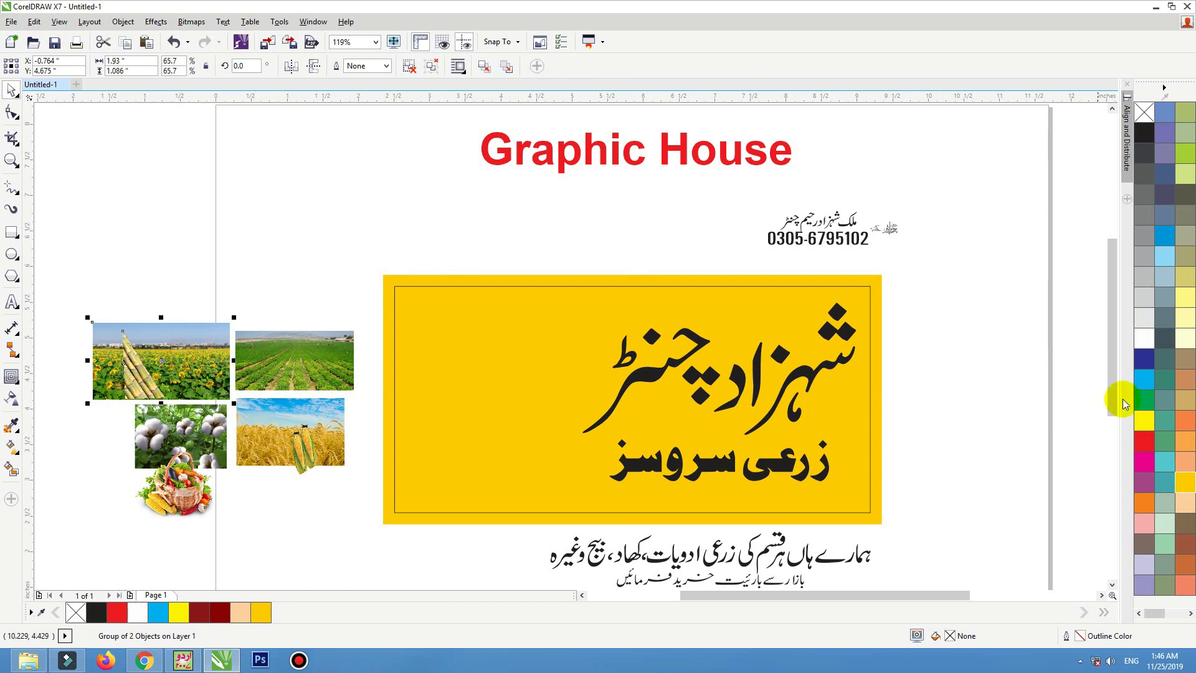
pyautogui.click(880, 440)
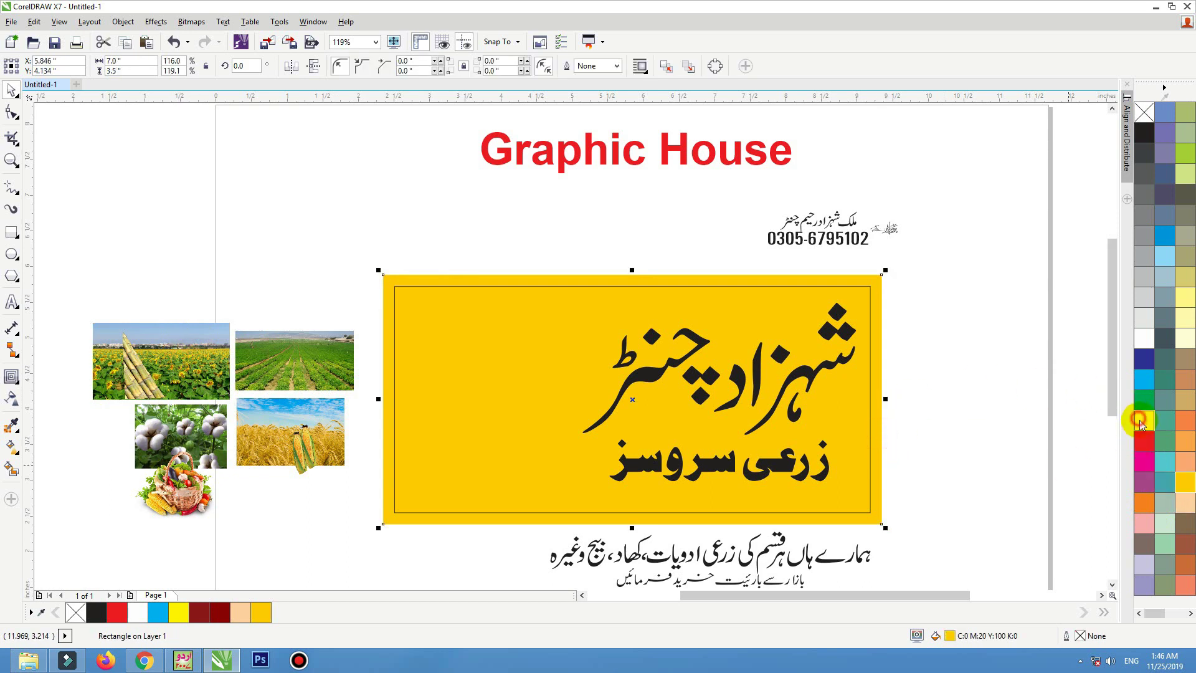
pyautogui.click(1143, 420)
pyautogui.click(1186, 483)
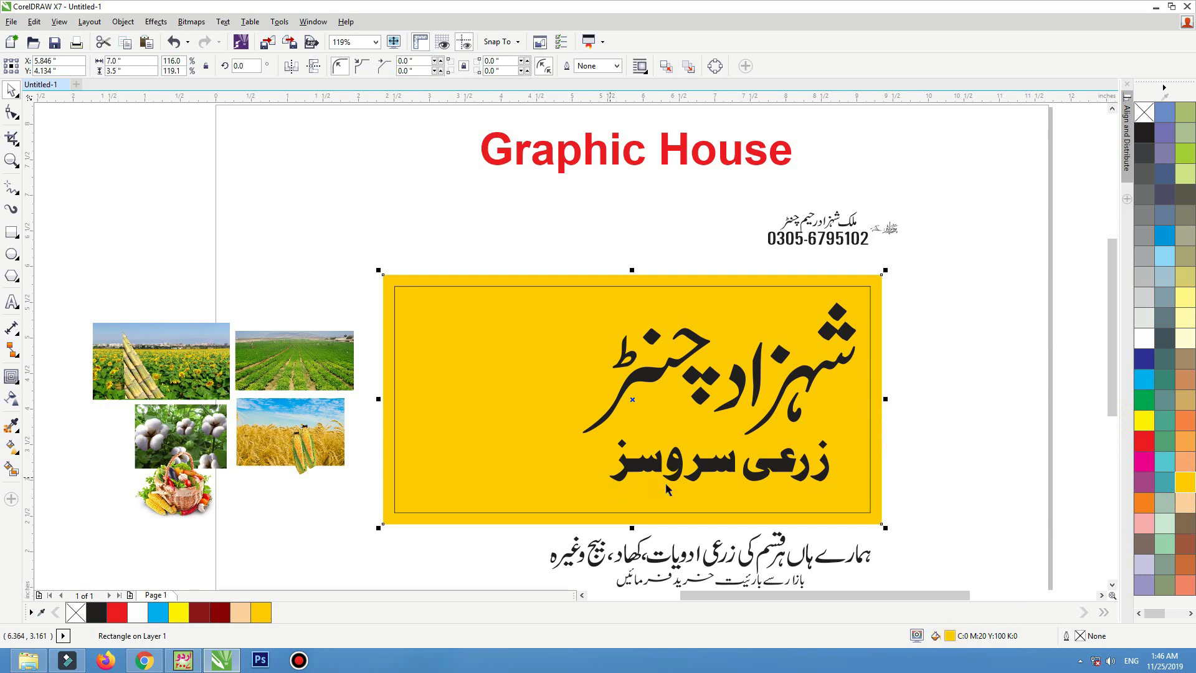
# Draw a circle about 1.513 inches in diameter inside the yellow rectangle, in the empty area beside the Urdu title.
pyautogui.click(243, 366)
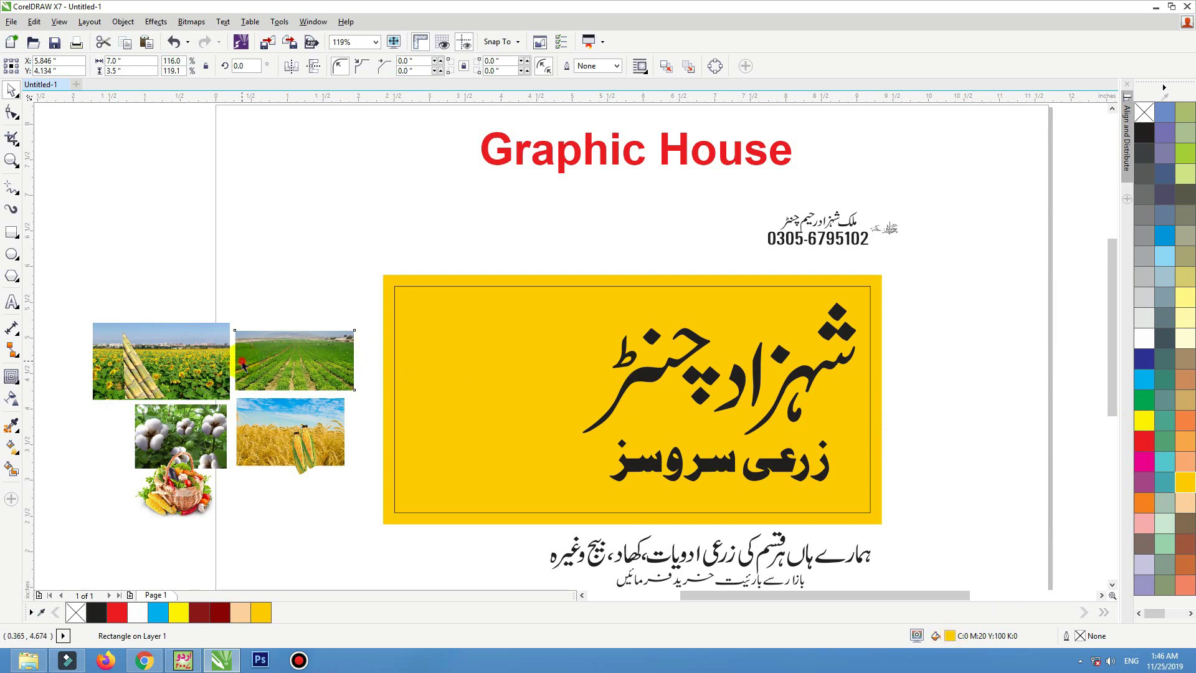
pyautogui.click(285, 235)
pyautogui.click(11, 253)
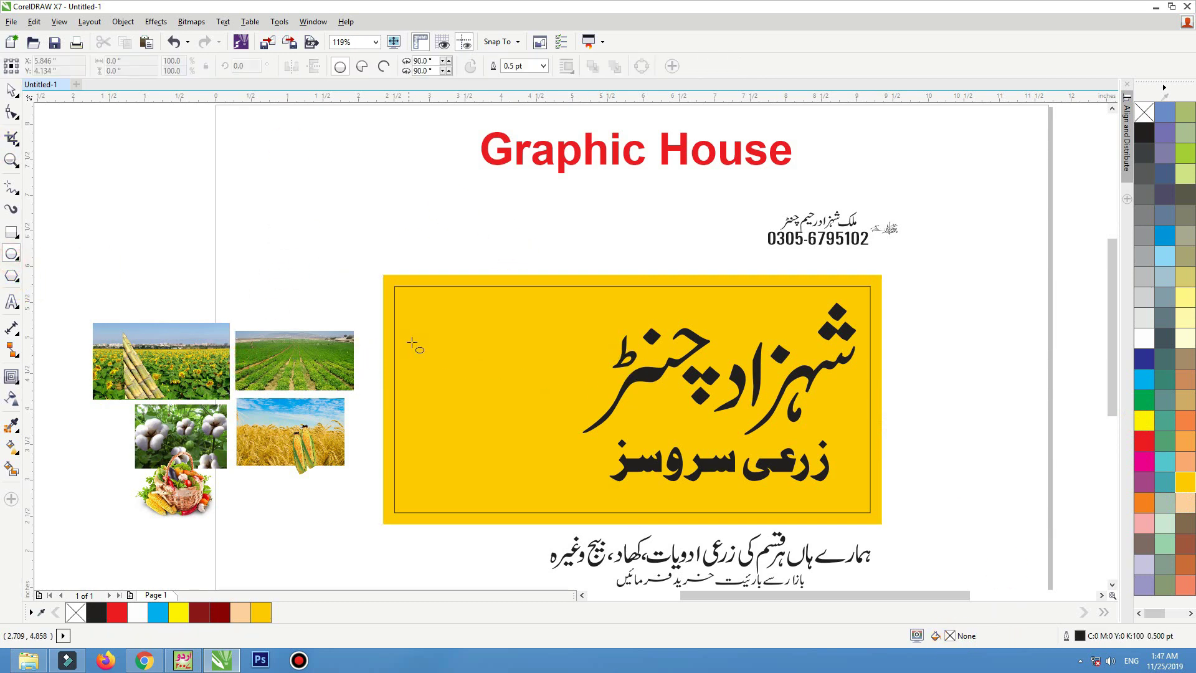
pyautogui.moveTo(409, 337); pyautogui.dragTo(521, 430)
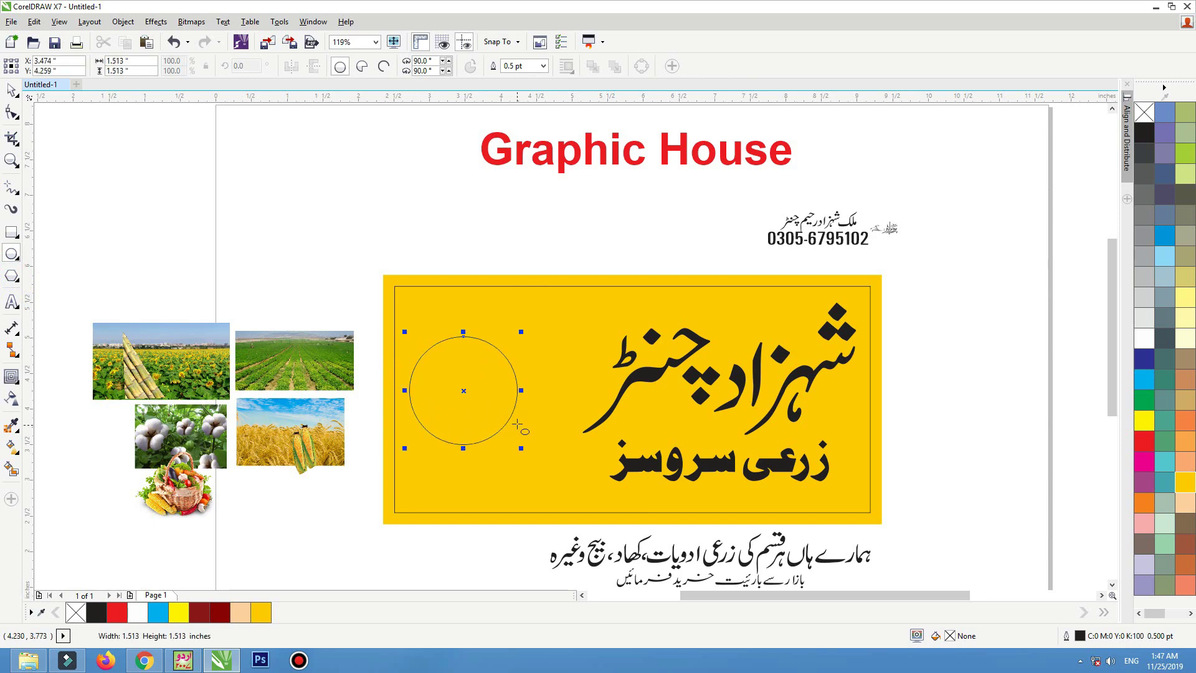
pyautogui.press('space')
pyautogui.press('F2')
pyautogui.moveTo(835, 242); pyautogui.dragTo(166, 553)
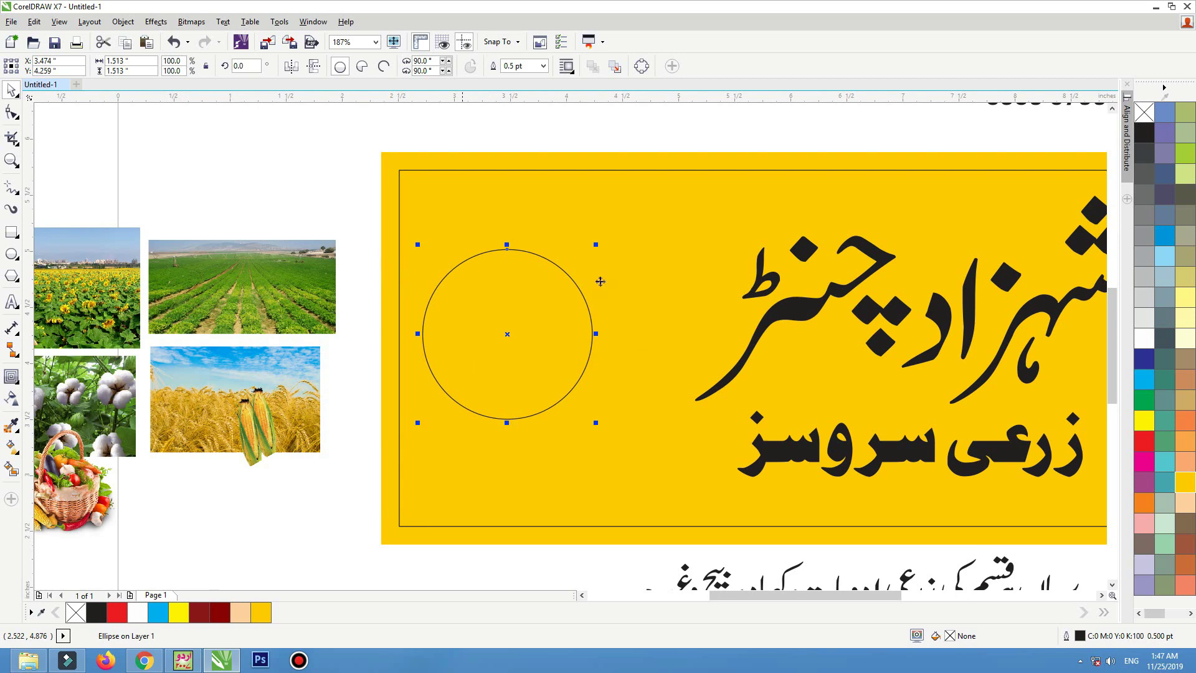
# Remove the circle's outline and fill it with pale yellow, C0 M0 Y60 K0, after trying pure yellow.
pyautogui.click(1144, 421)
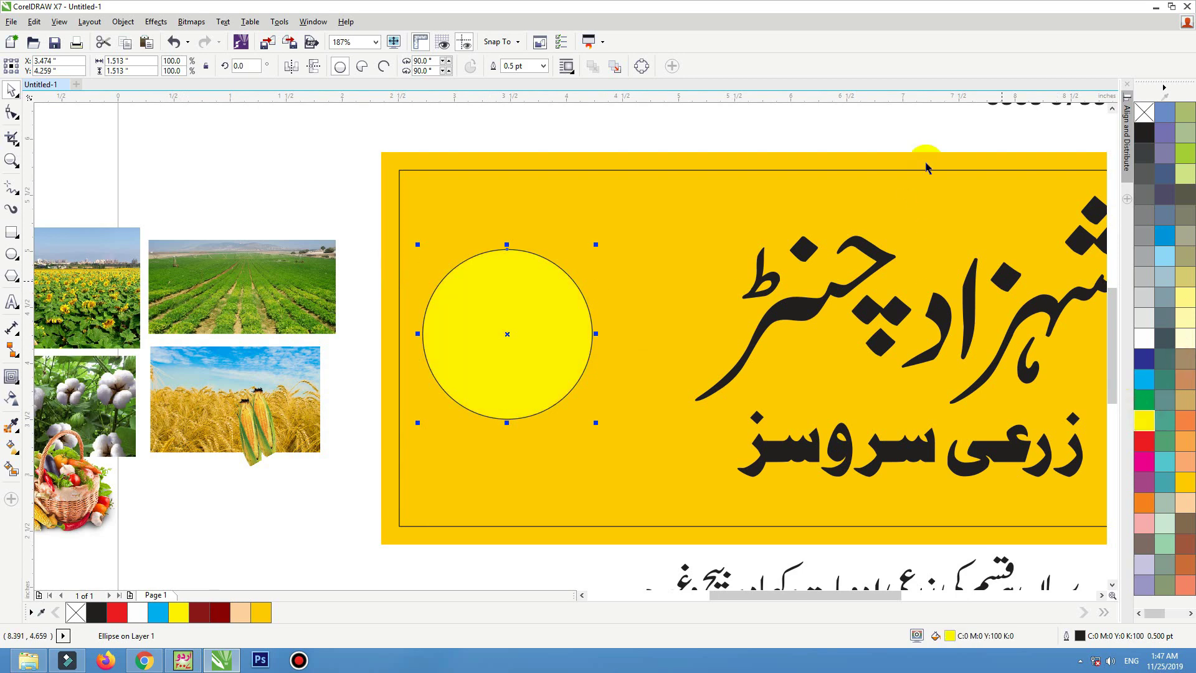
pyautogui.rightClick(1147, 113)
pyautogui.moveTo(534, 315); pyautogui.dragTo(525, 310)
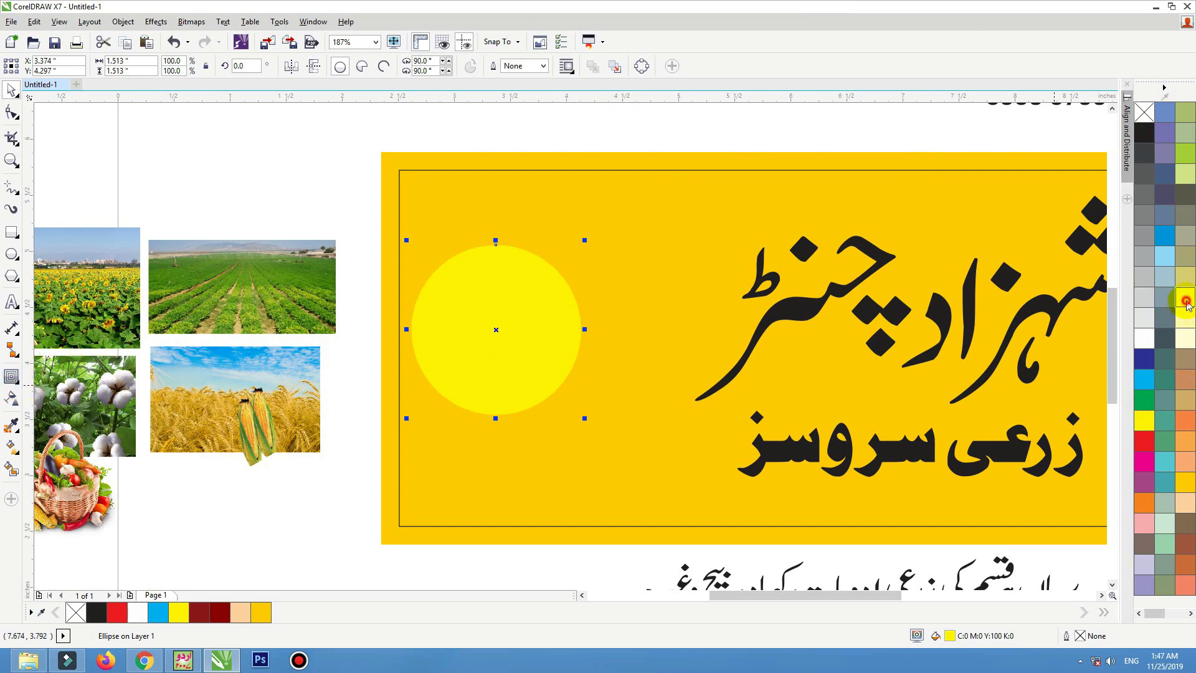
pyautogui.click(1186, 302)
pyautogui.moveTo(494, 324); pyautogui.dragTo(497, 328)
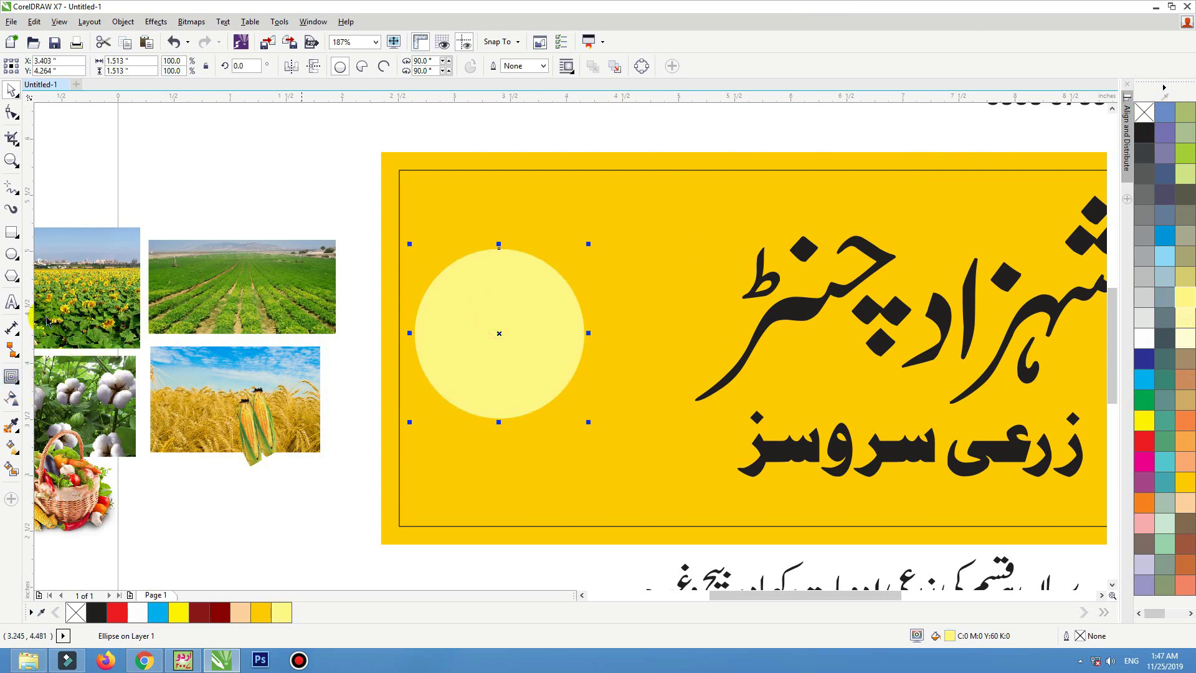
# Make a separate inner circle from a one-step inside contour of about 0.087 inch and fill it light blue, C40 M0 Y0 K0.
pyautogui.click(17, 391)
pyautogui.click(62, 377)
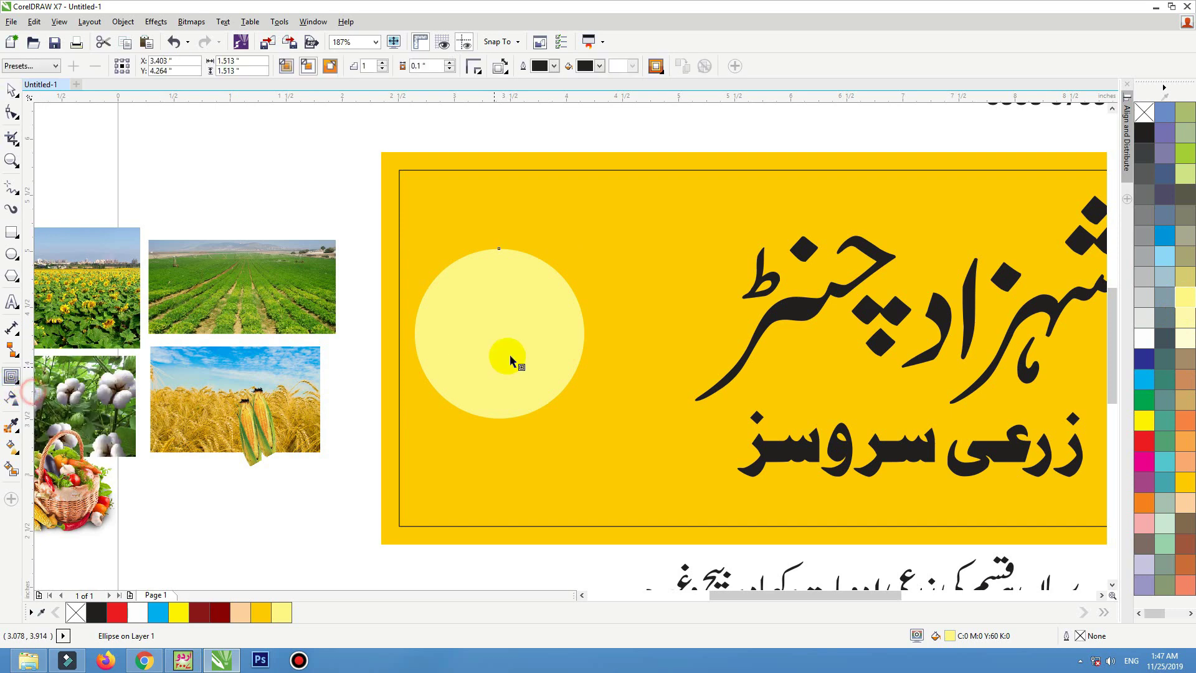
pyautogui.moveTo(431, 319); pyautogui.dragTo(427, 319)
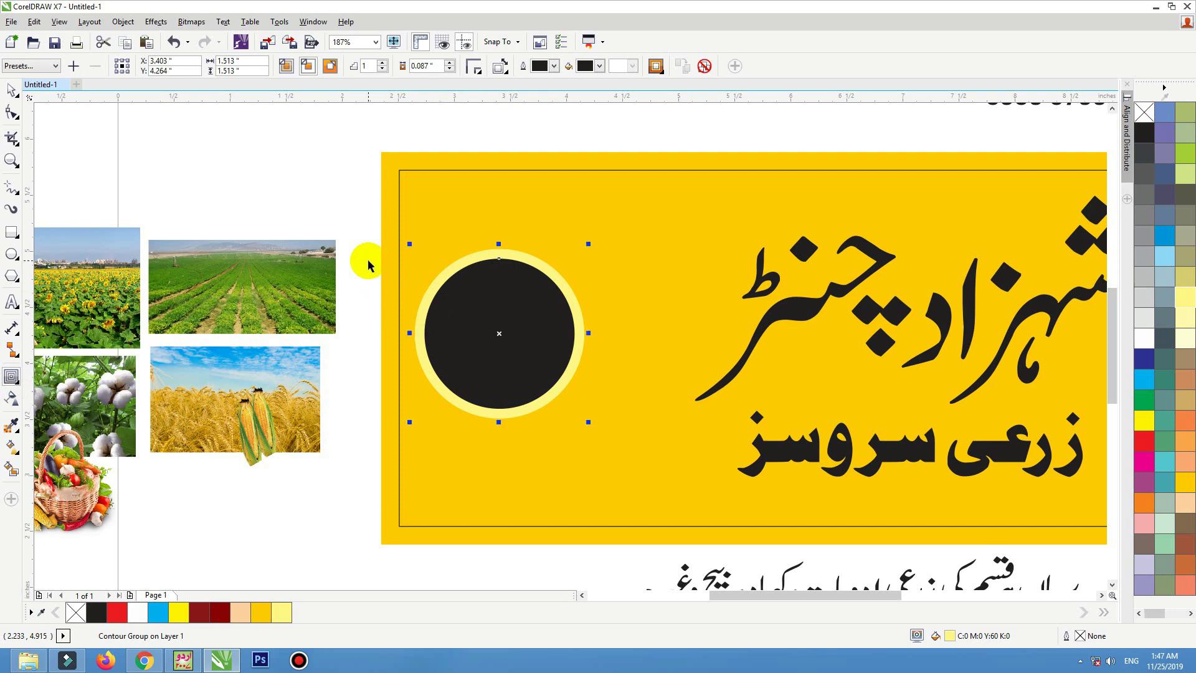
pyautogui.moveTo(511, 338); pyautogui.dragTo(527, 341)
pyautogui.hotkey('ctrl', 'z')
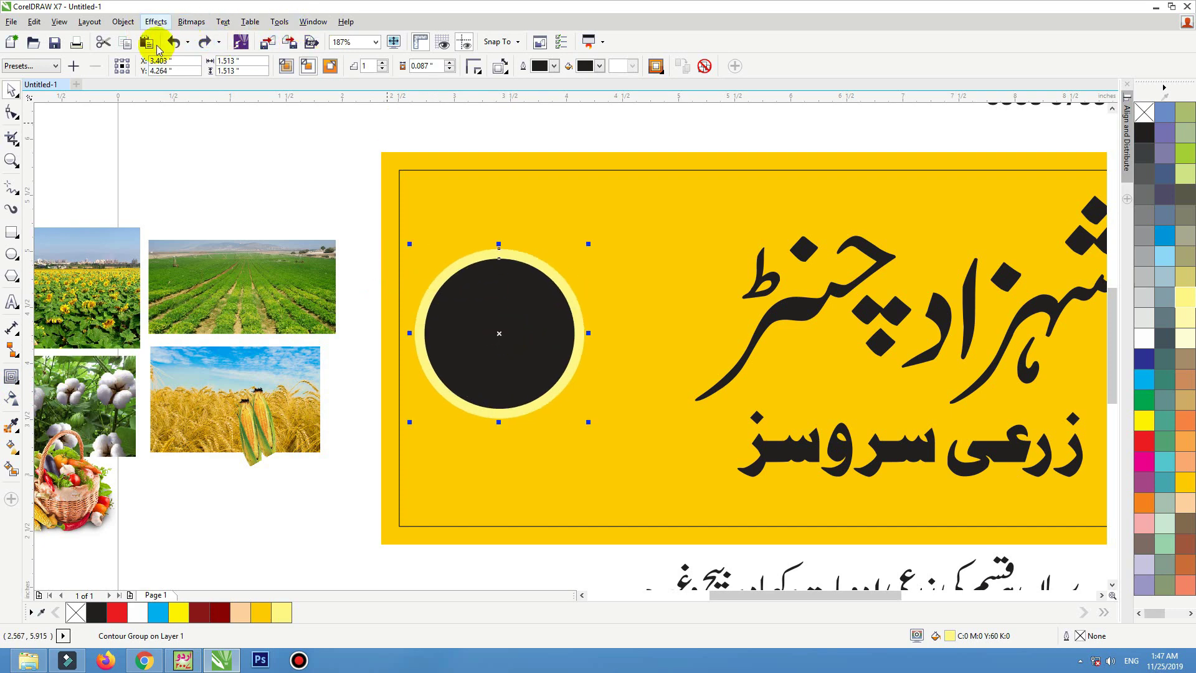
pyautogui.click(340, 206)
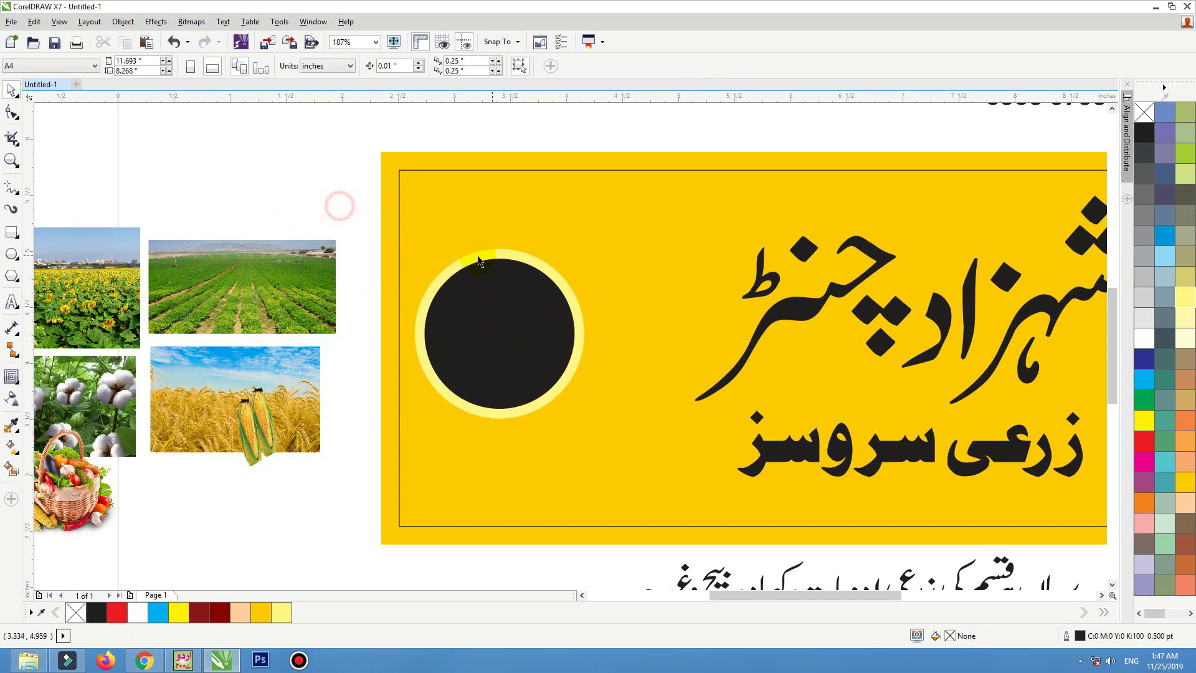
pyautogui.click(485, 318)
pyautogui.click(1164, 255)
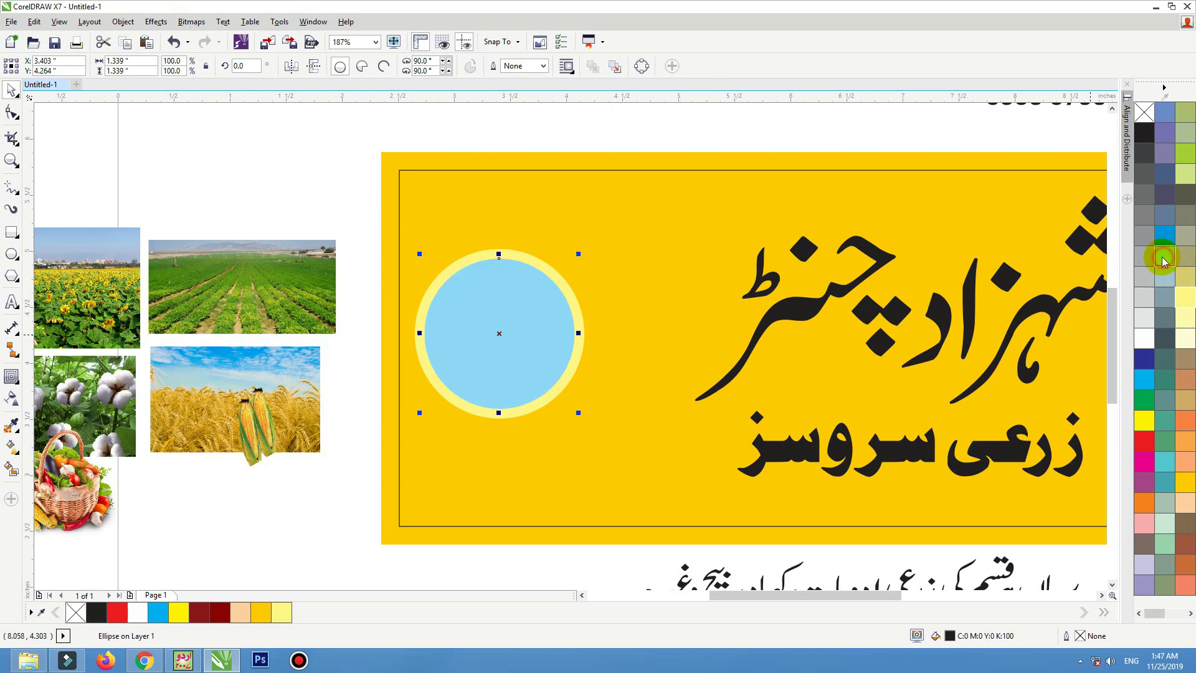
# Add a black drop shadow to the pale yellow circle, cast towards its upper left, with opacity 27 and feathering 15.
pyautogui.click(480, 296)
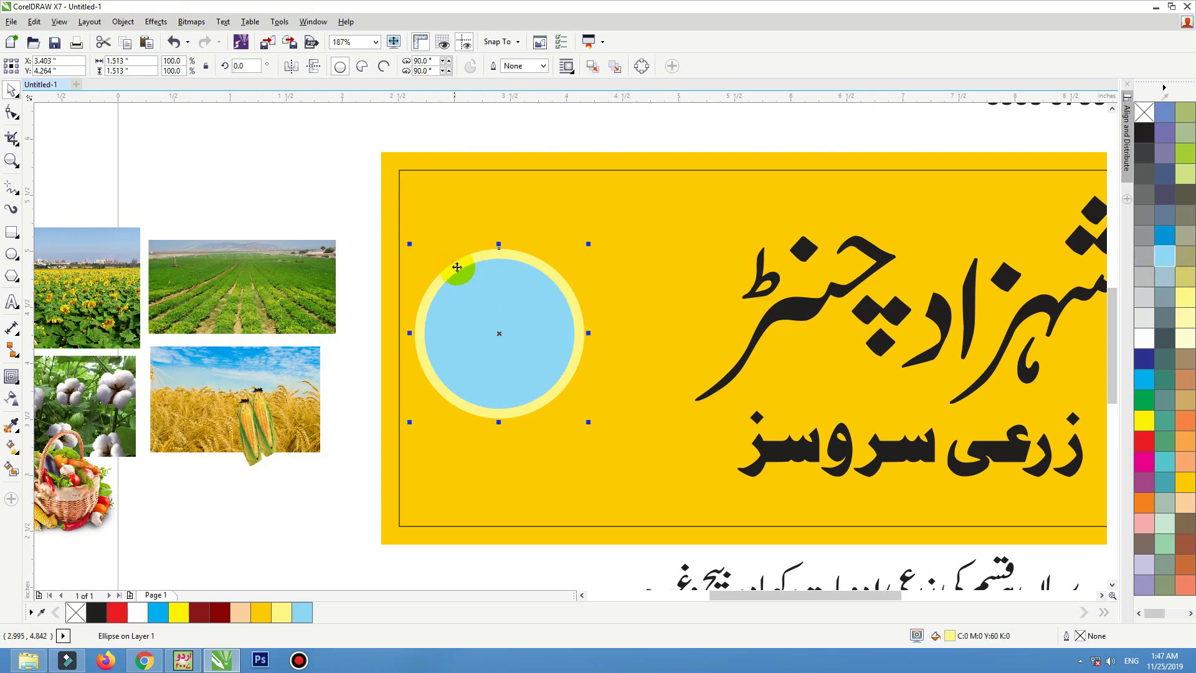
pyautogui.click(11, 376)
pyautogui.click(44, 376)
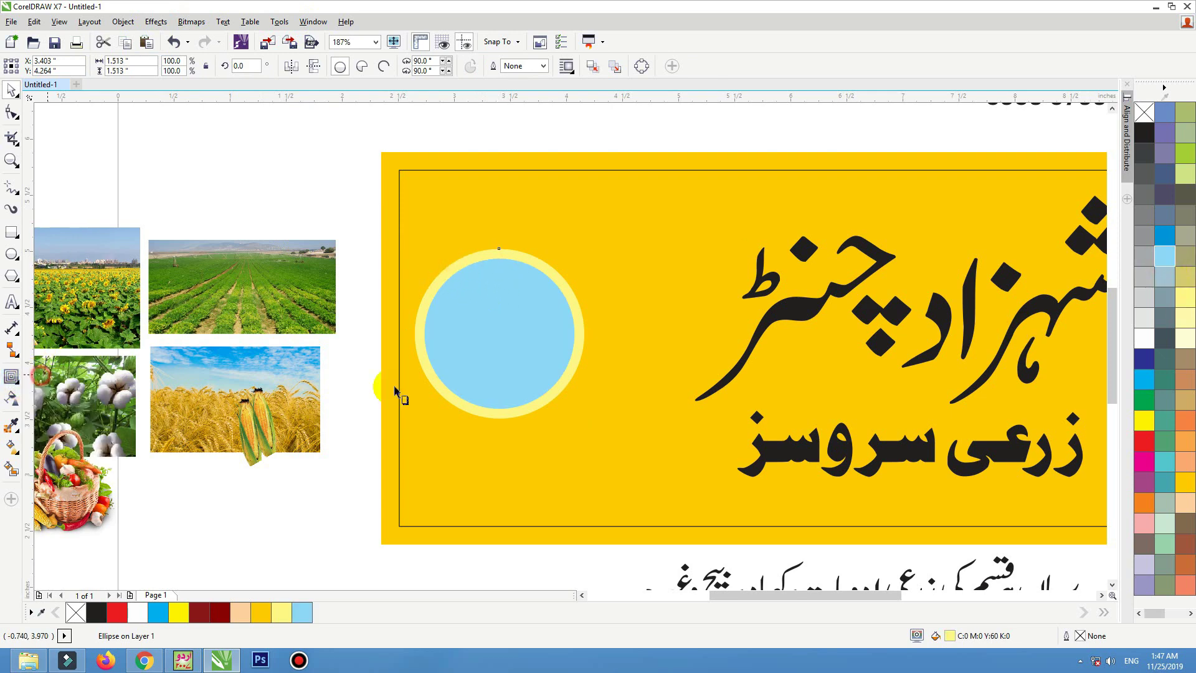
pyautogui.moveTo(512, 413); pyautogui.dragTo(449, 260)
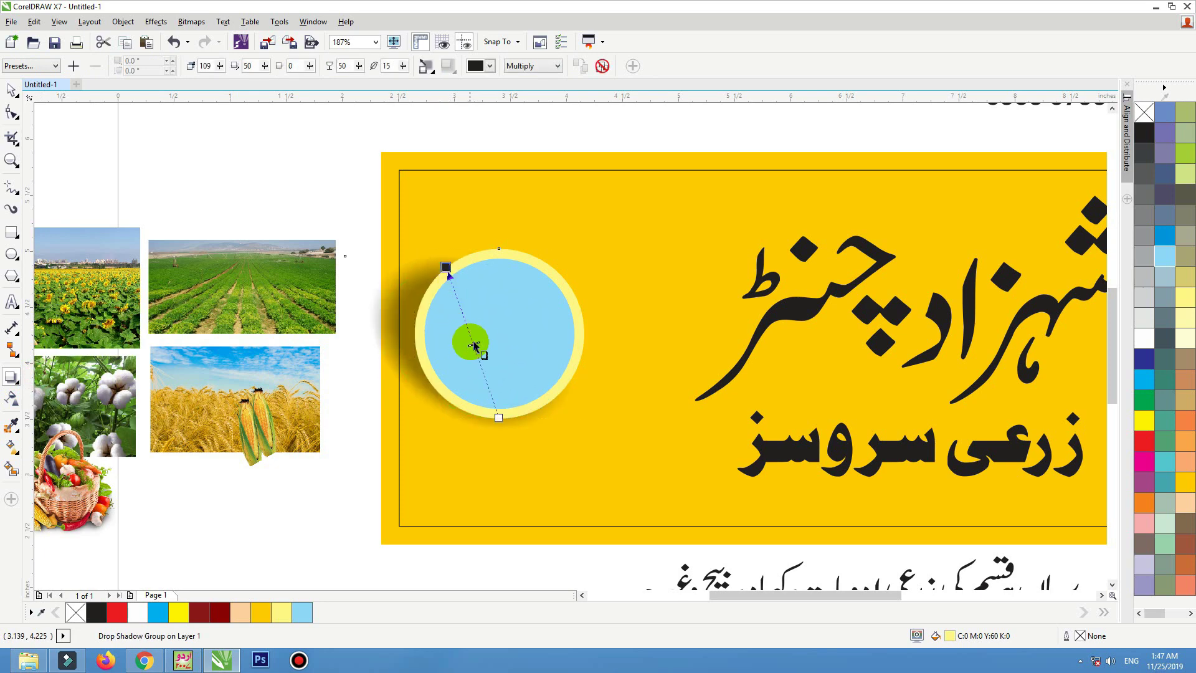
pyautogui.moveTo(490, 363); pyautogui.dragTo(446, 347)
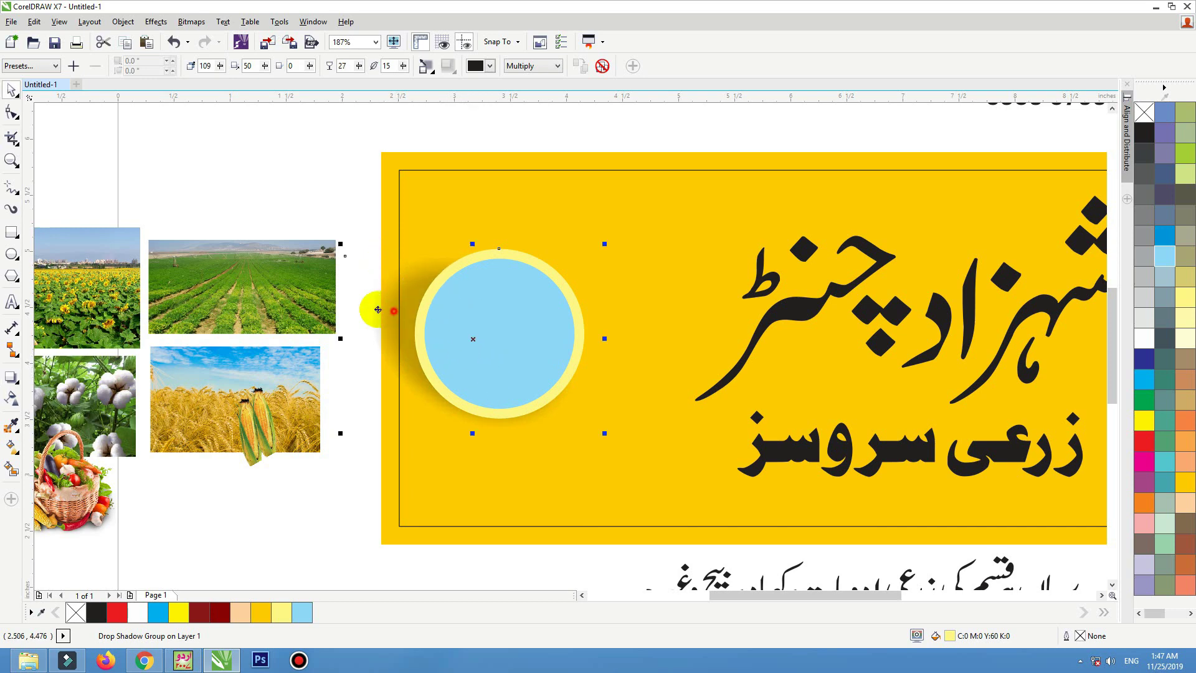
# Separate the drop shadow from the circle and convert it to a 300 dpi CMYK bitmap with transparent background.
pyautogui.click(381, 310)
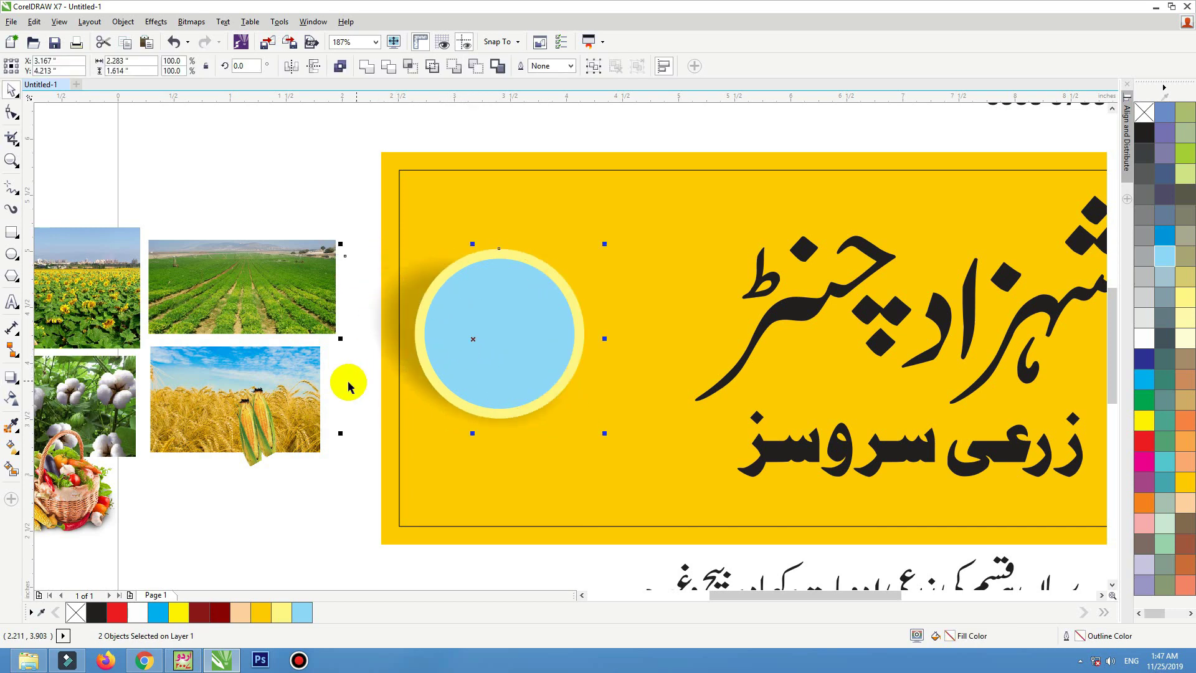
pyautogui.click(347, 382)
pyautogui.click(340, 342)
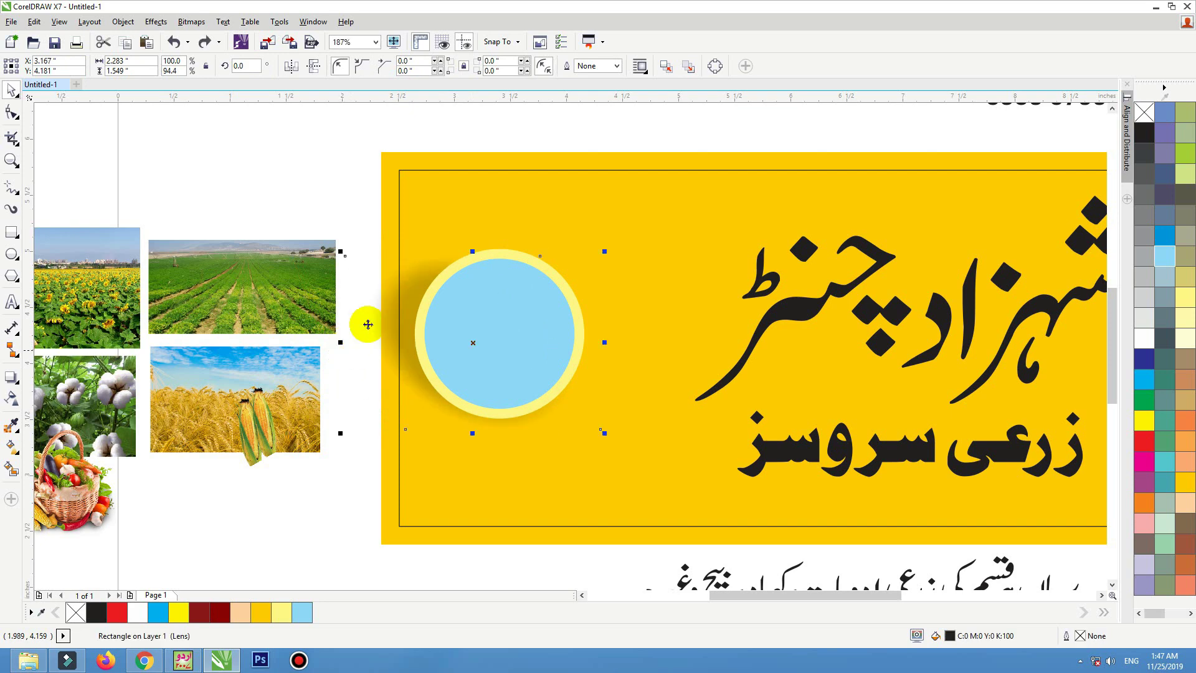
pyautogui.click(173, 24)
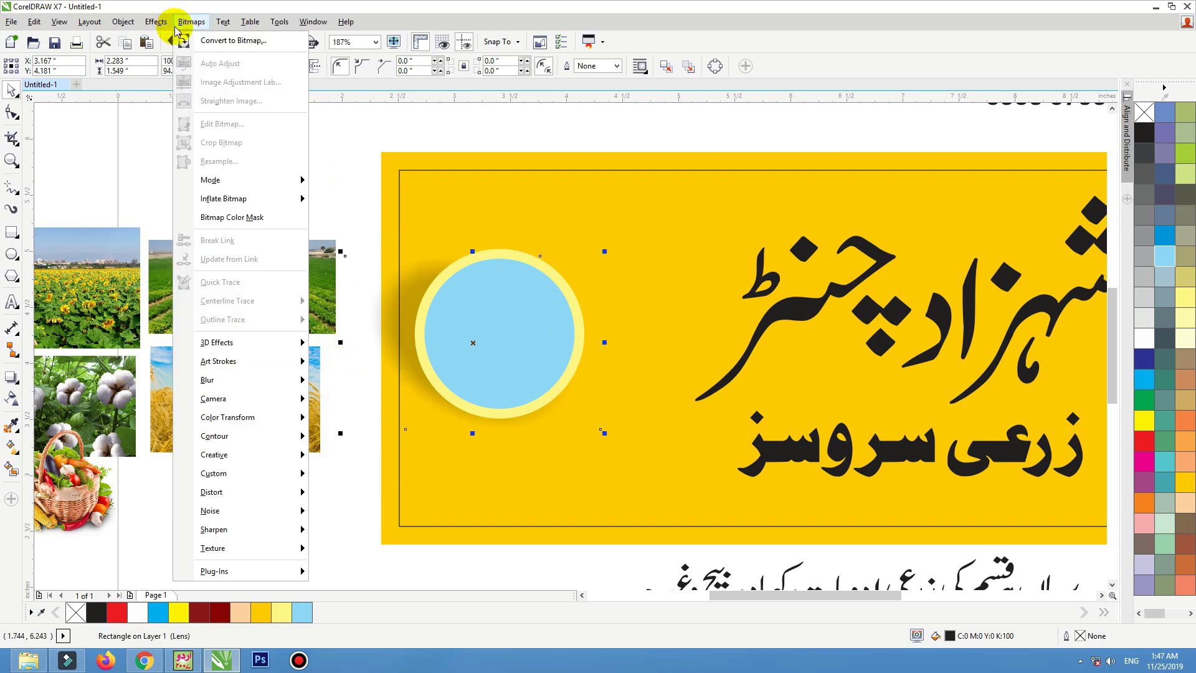
pyautogui.click(211, 38)
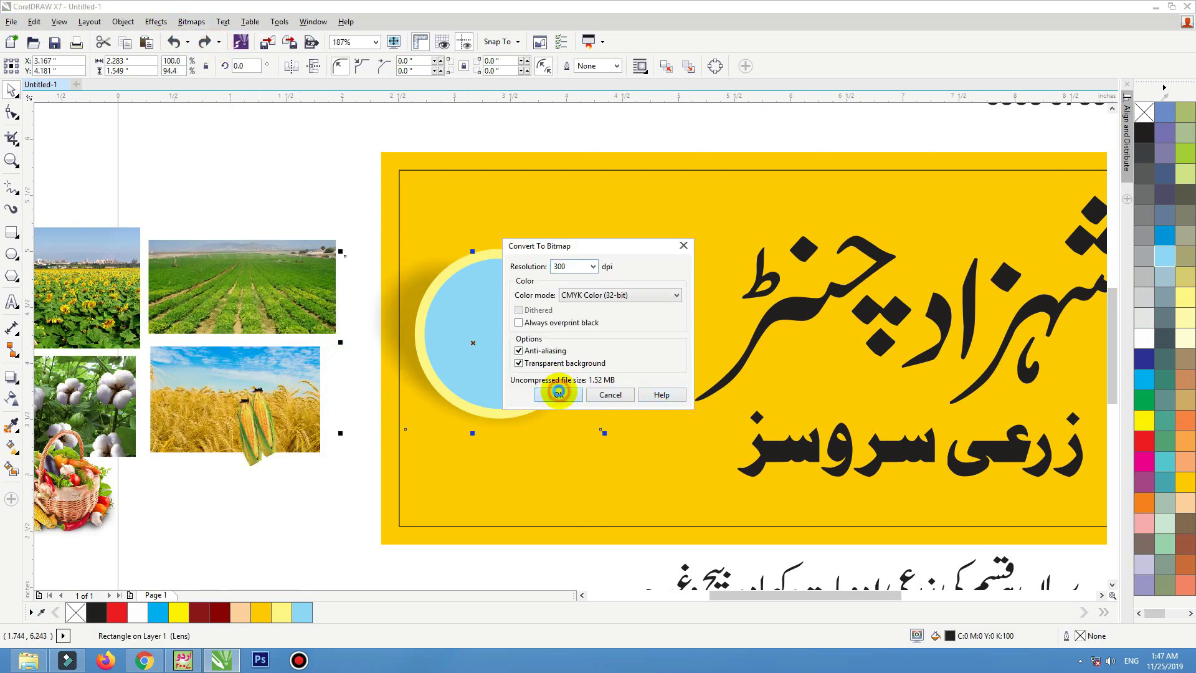
pyautogui.click(558, 392)
# Scale the ringed circle and its shadow down to 93% and copy them into a cluster of three overlapping circles.
pyautogui.moveTo(328, 184); pyautogui.dragTo(629, 430)
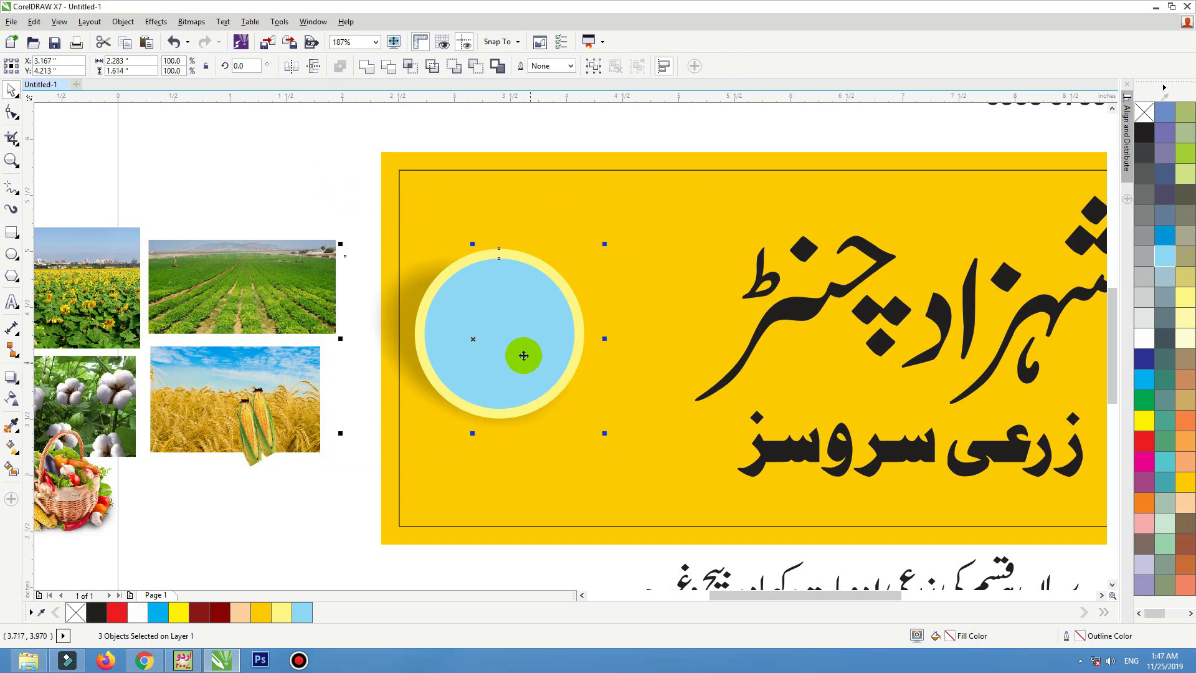
pyautogui.moveTo(523, 355); pyautogui.dragTo(535, 328)
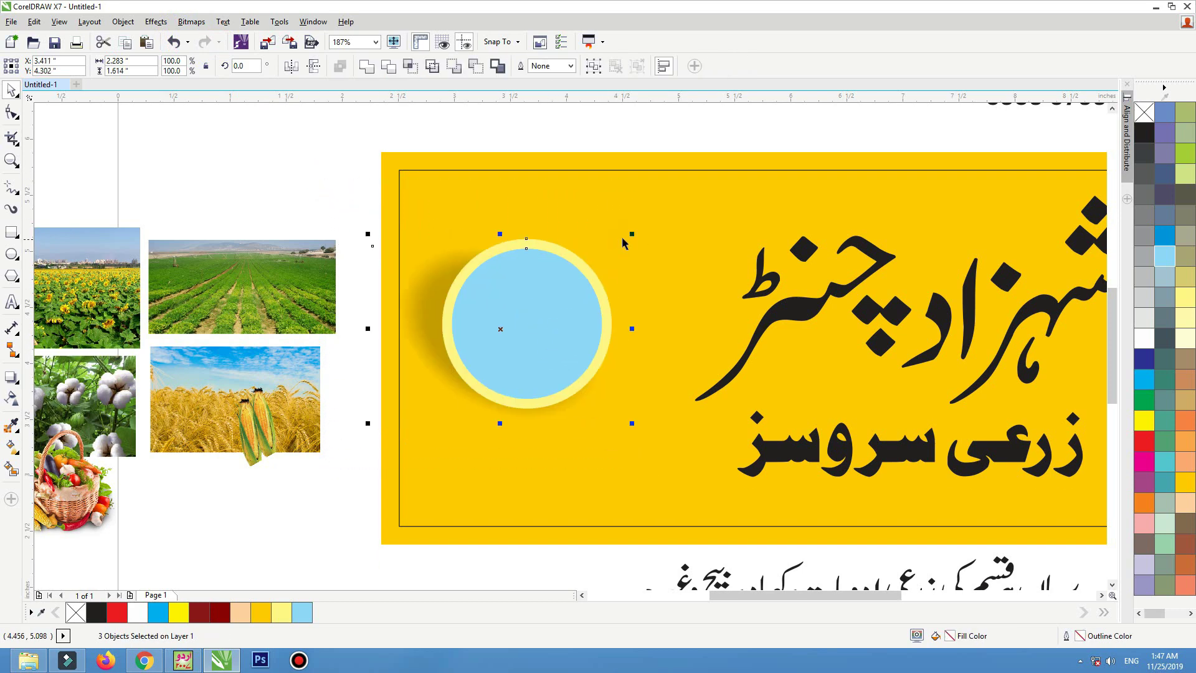
pyautogui.moveTo(631, 236); pyautogui.dragTo(499, 445)
pyautogui.scroll(-2, 580, 338)
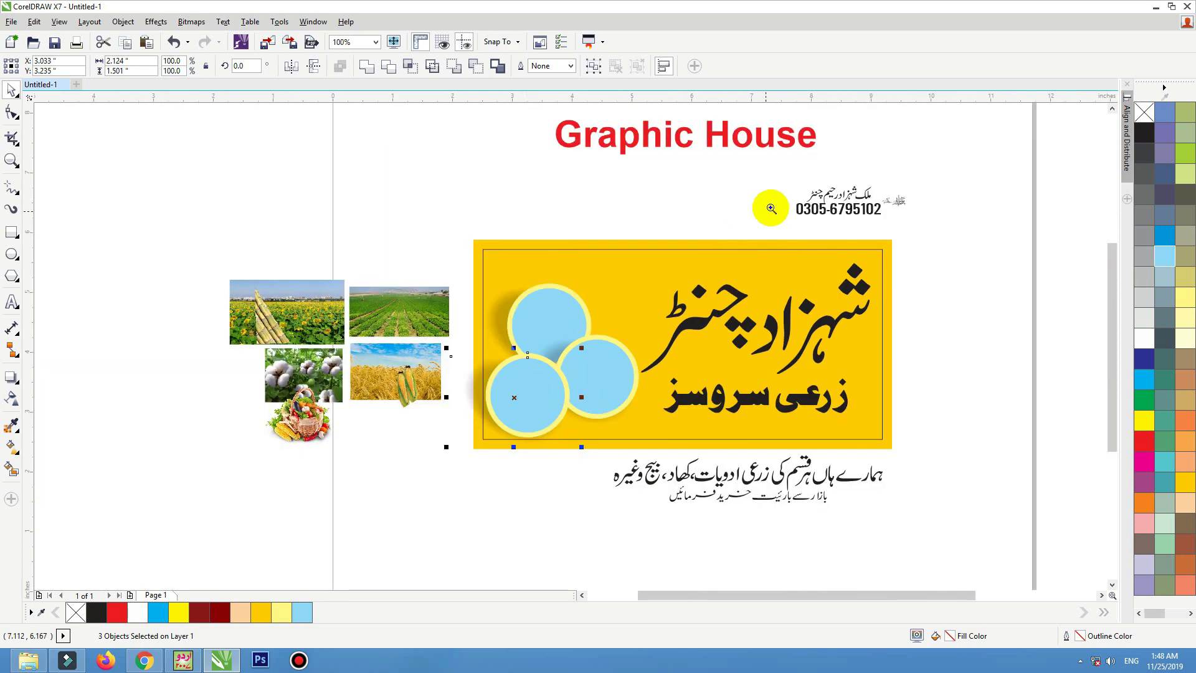
# Copy a fourth ringed circle to the upper right of the cluster and move the upper-left circle up slightly.
pyautogui.scroll(2, 260, 462)
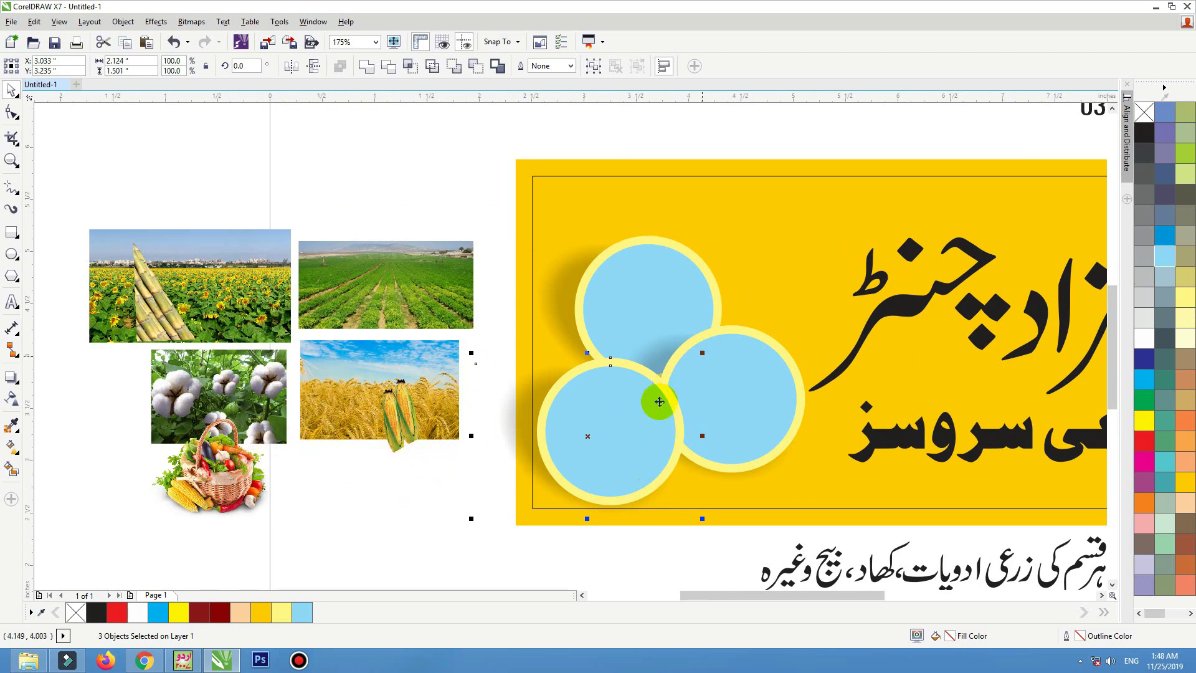
pyautogui.moveTo(651, 401); pyautogui.dragTo(808, 267)
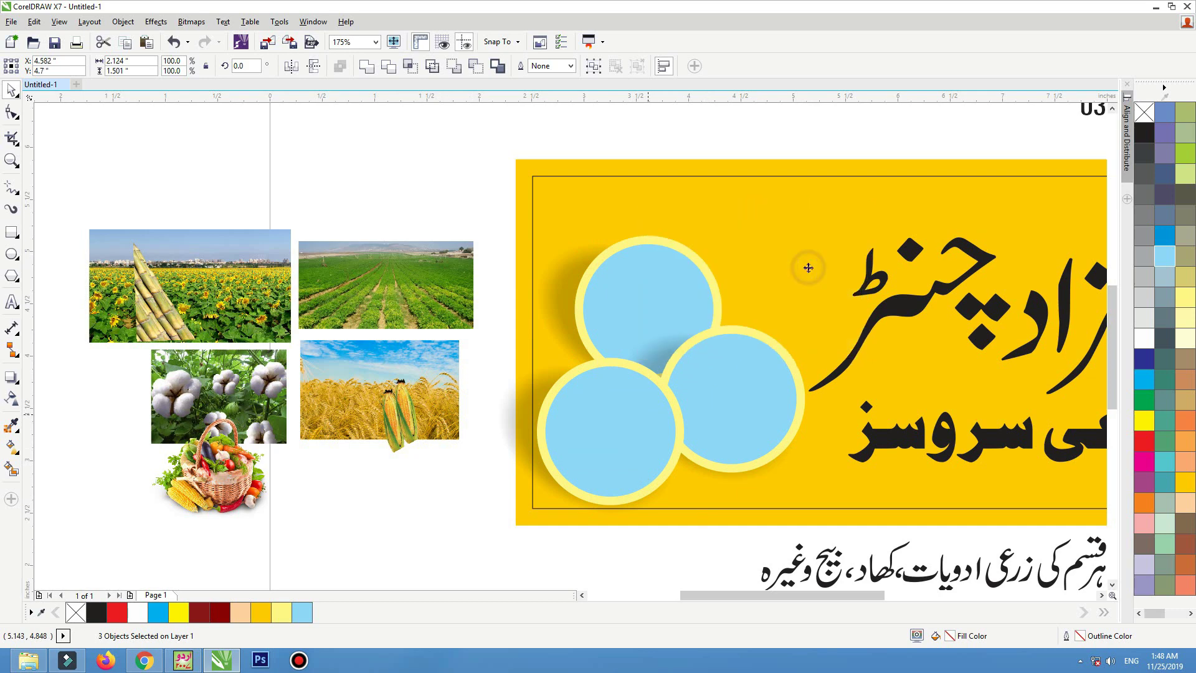
pyautogui.click(607, 264)
pyautogui.moveTo(495, 153); pyautogui.dragTo(774, 413)
pyautogui.moveTo(626, 313); pyautogui.dragTo(626, 306)
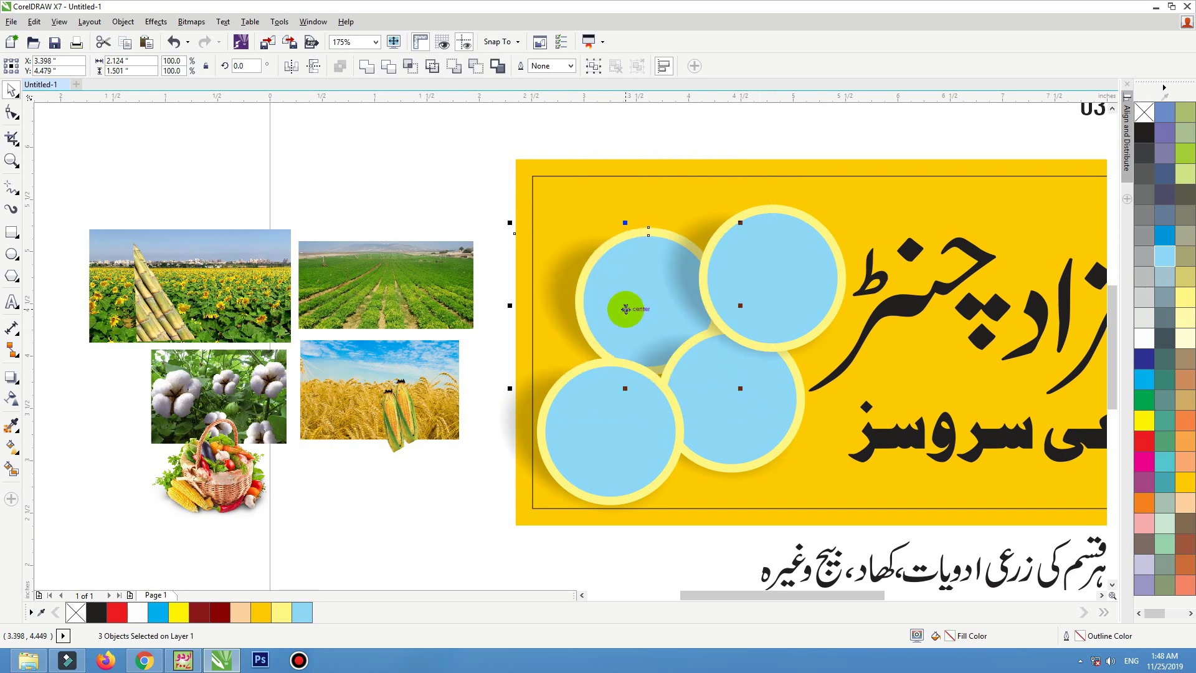
# PowerClip the green field photo into the upper-left blue circle and the sugarcane and sunflower photo into the upper-right one.
pyautogui.click(447, 294)
pyautogui.rightClick(430, 247)
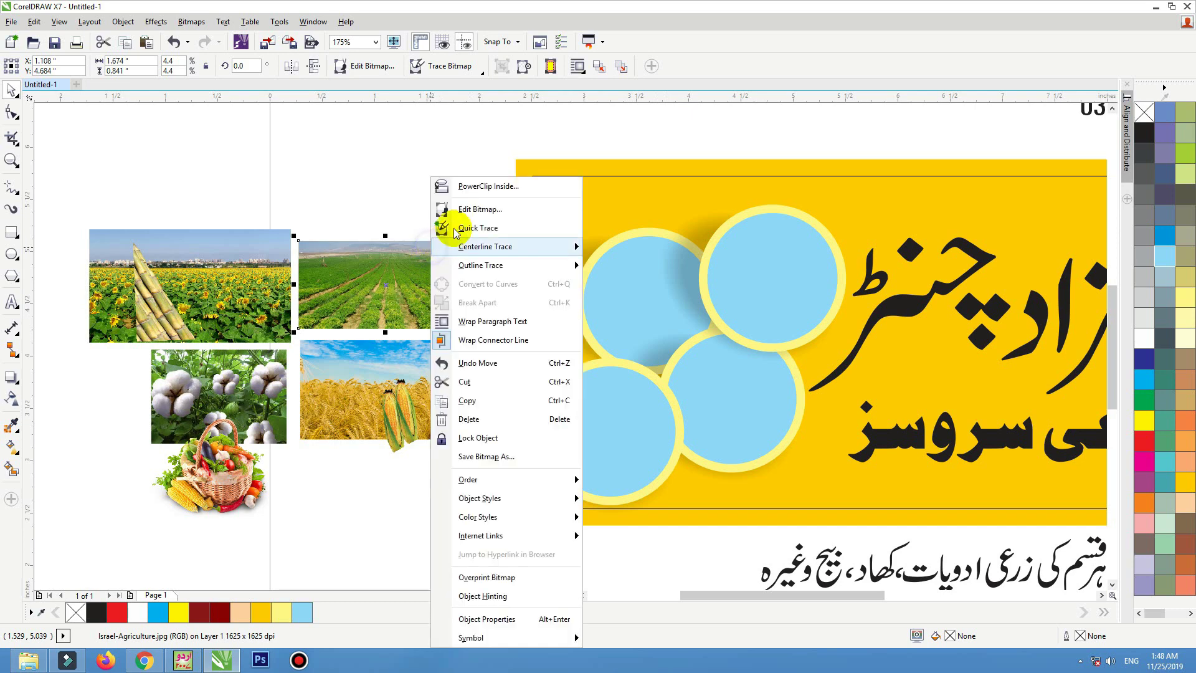
pyautogui.click(476, 187)
pyautogui.click(591, 288)
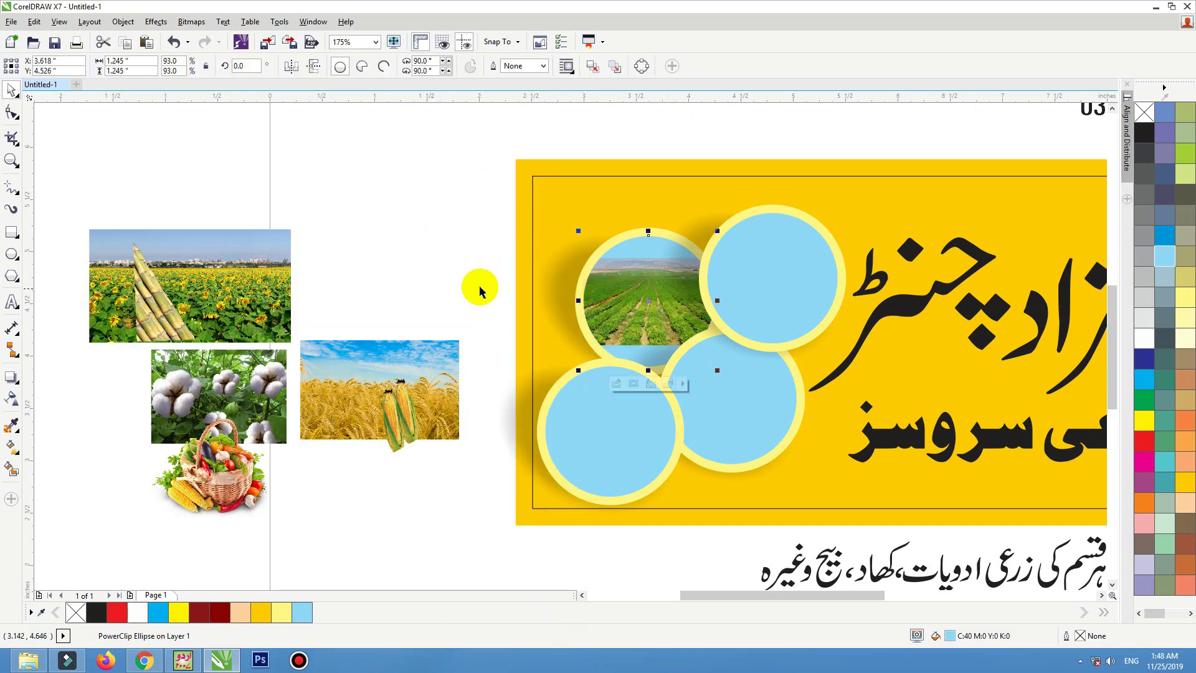
pyautogui.rightClick(261, 234)
pyautogui.click(294, 243)
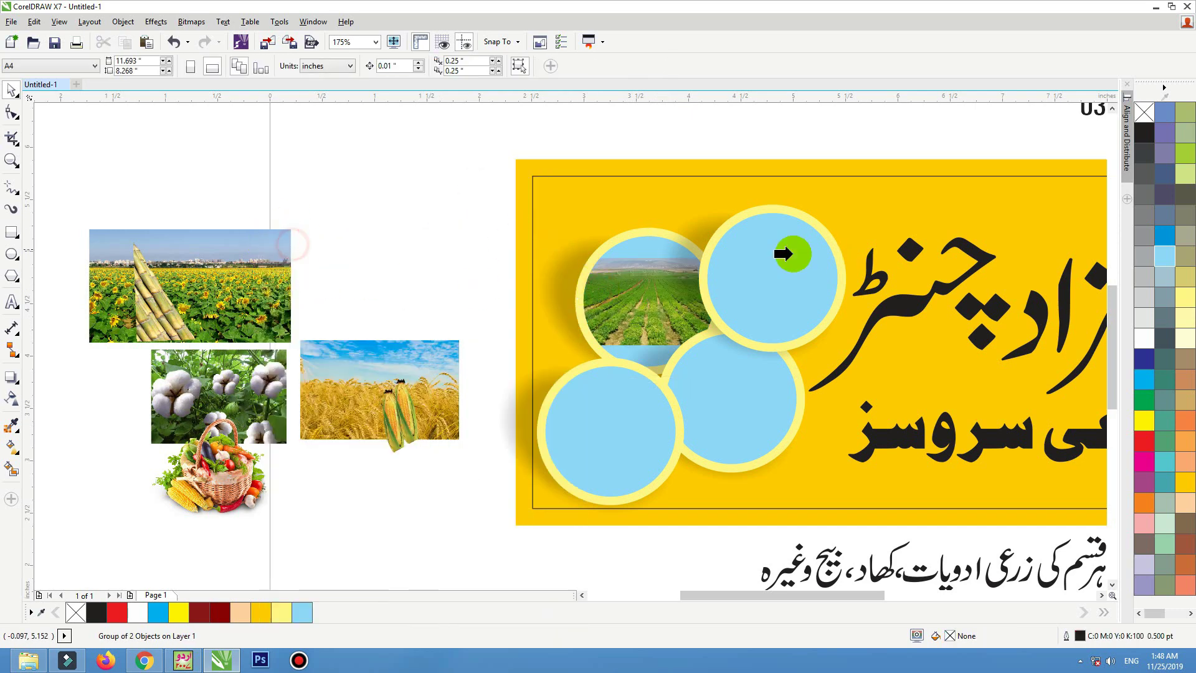
pyautogui.click(787, 254)
# PowerClip the wheat and corn photo into the lower-right blue circle and the cotton photo into the lower-left one.
pyautogui.rightClick(424, 366)
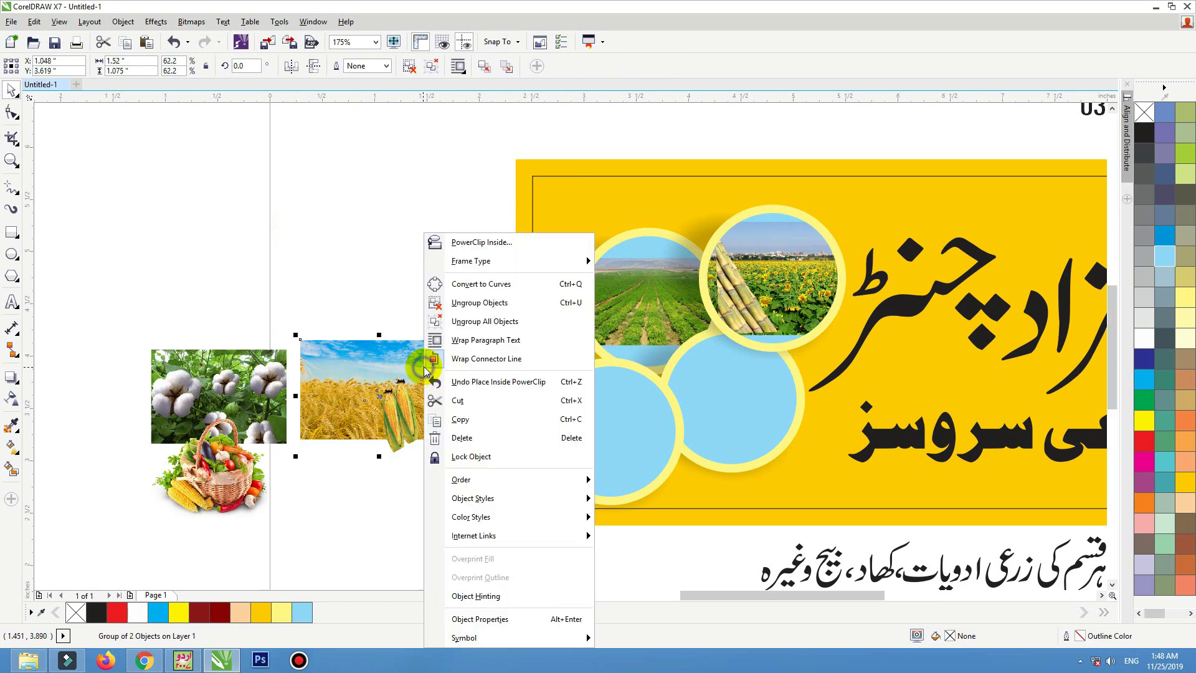
pyautogui.click(474, 241)
pyautogui.click(729, 397)
pyautogui.rightClick(281, 394)
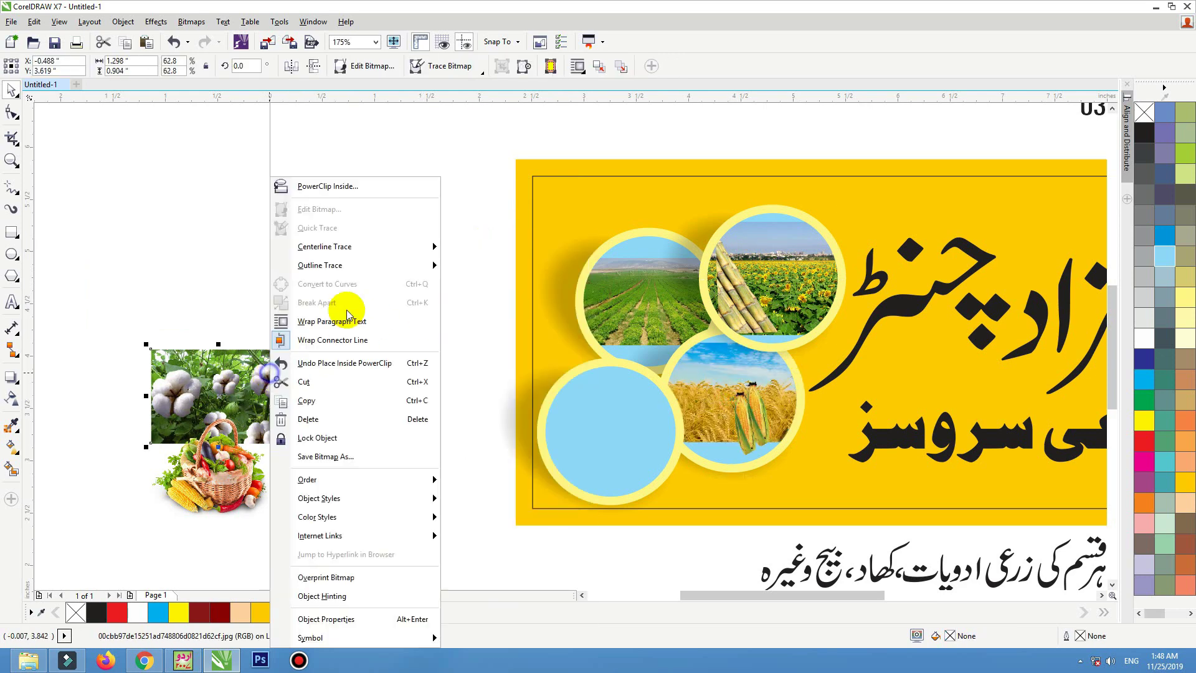
pyautogui.click(348, 191)
pyautogui.click(614, 432)
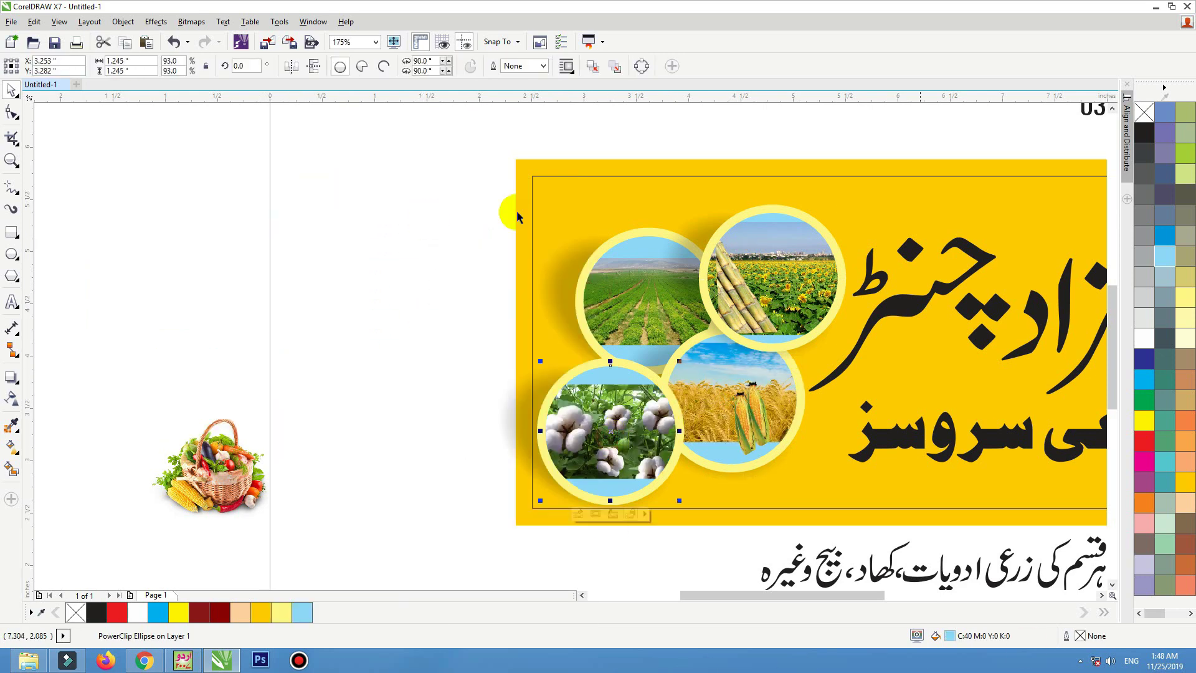
# Move the name and phone block from above the banner to beside its lower-right corner.
pyautogui.click(442, 267)
pyautogui.click(579, 166)
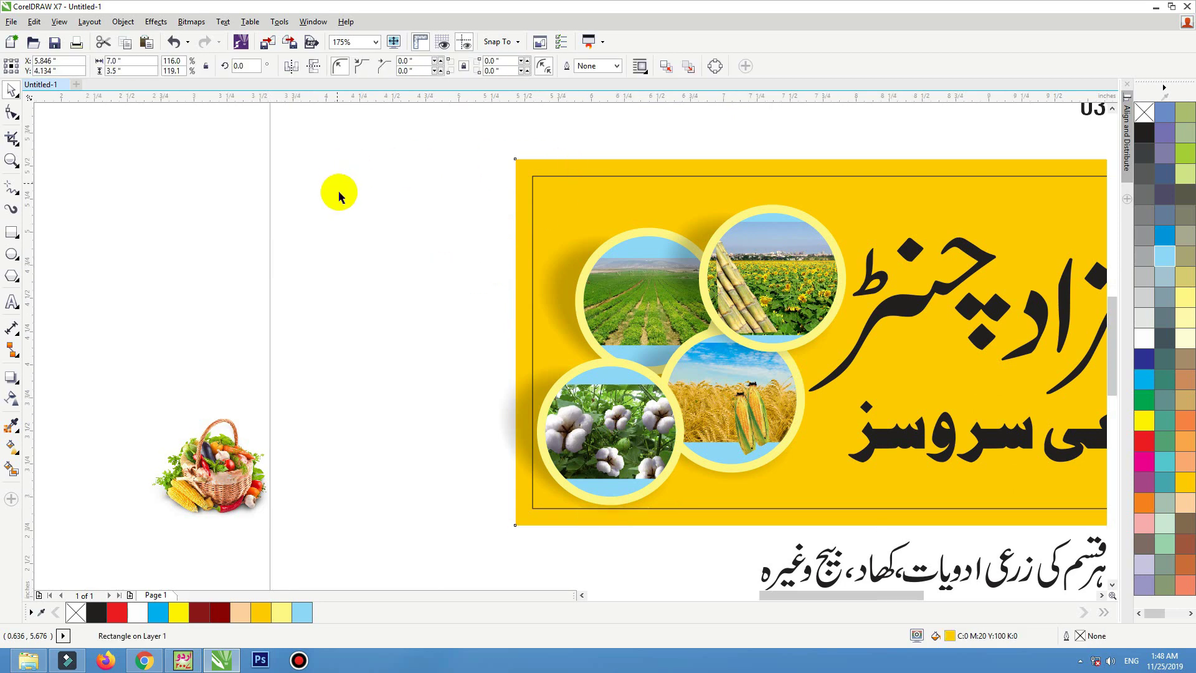
pyautogui.hotkey('shift', 'F2')
pyautogui.click(468, 256)
pyautogui.press('F3')
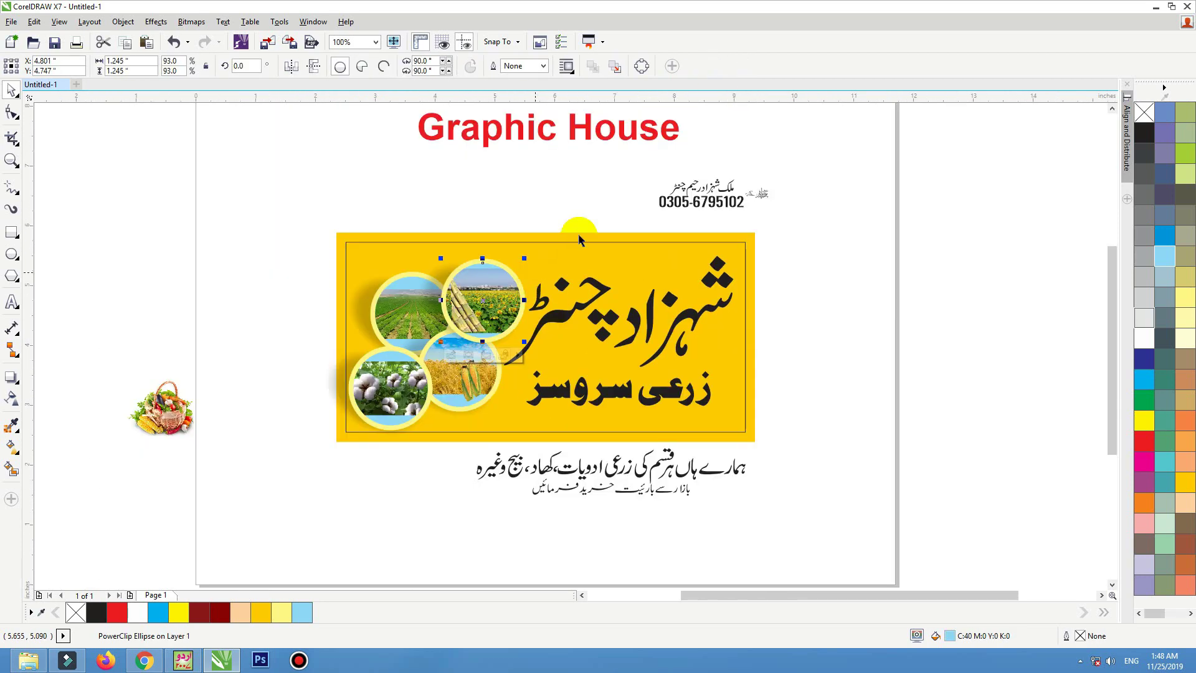
pyautogui.click(711, 205)
pyautogui.moveTo(835, 162); pyautogui.dragTo(591, 222)
pyautogui.moveTo(685, 202); pyautogui.dragTo(800, 439)
pyautogui.click(812, 299)
# Move the vegetable basket picture to just below the banner's lower-left corner.
pyautogui.press('F2')
pyautogui.moveTo(902, 459); pyautogui.dragTo(25, 163)
pyautogui.moveTo(291, 466); pyautogui.dragTo(505, 533)
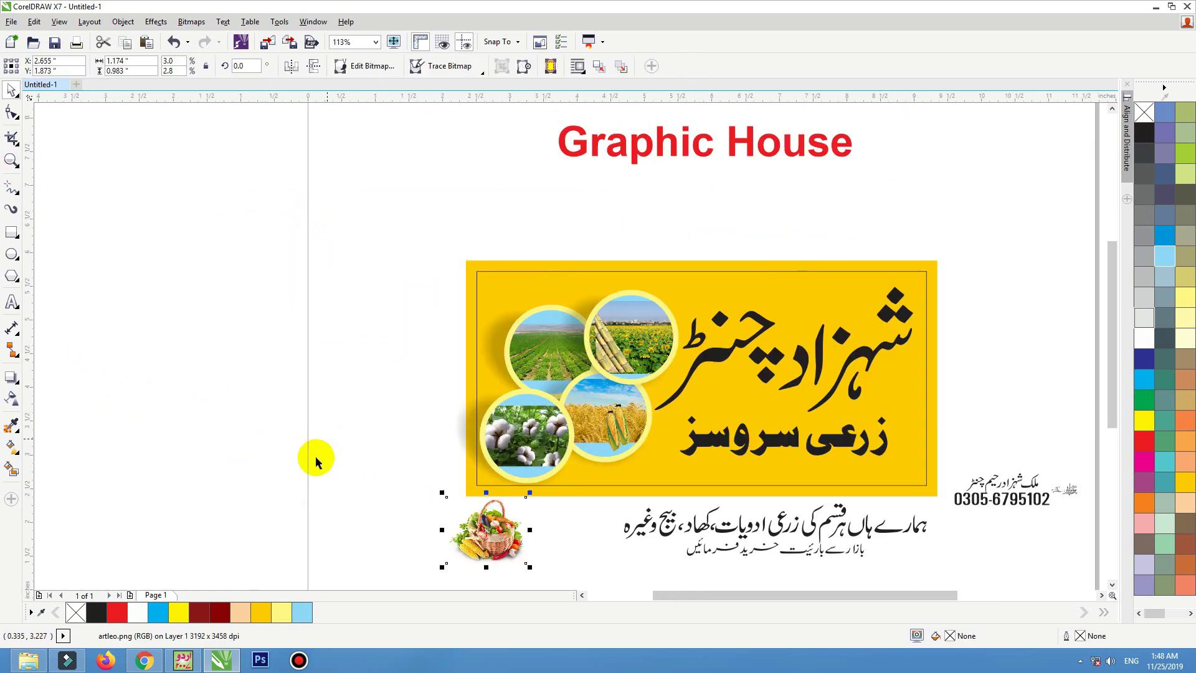
# Enlarge the green field photo inside its PowerClip circle until it covers the whole circle.
pyautogui.press('F2')
pyautogui.moveTo(339, 509); pyautogui.dragTo(981, 124)
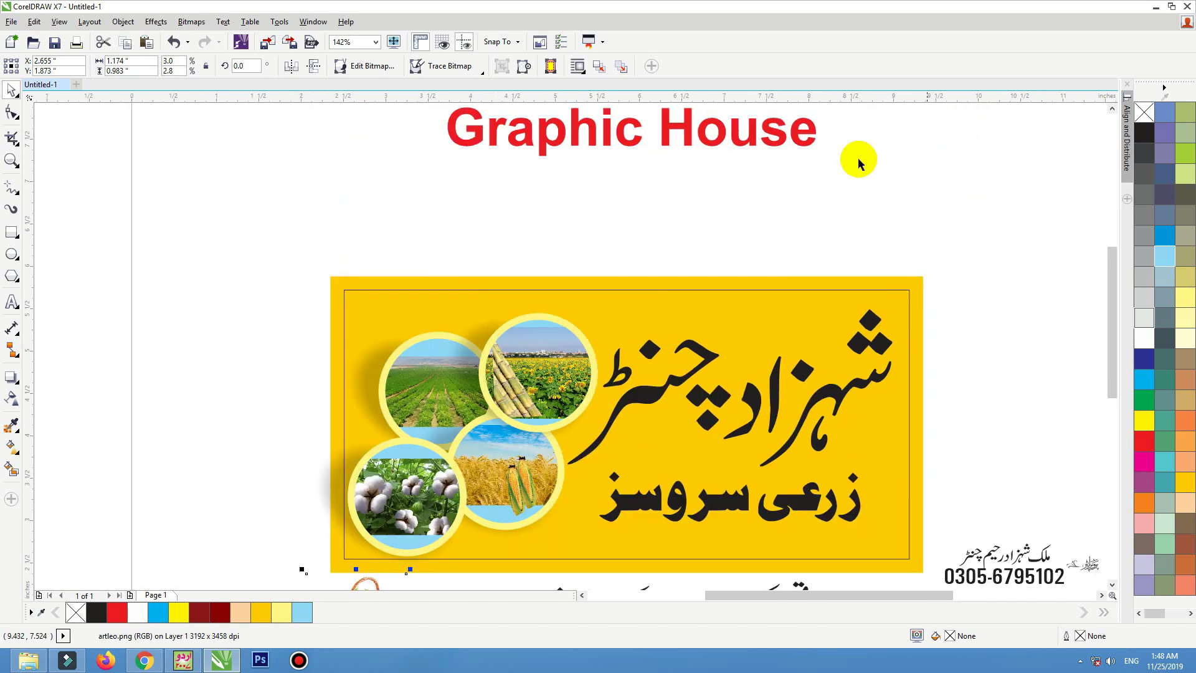
pyautogui.click(570, 390)
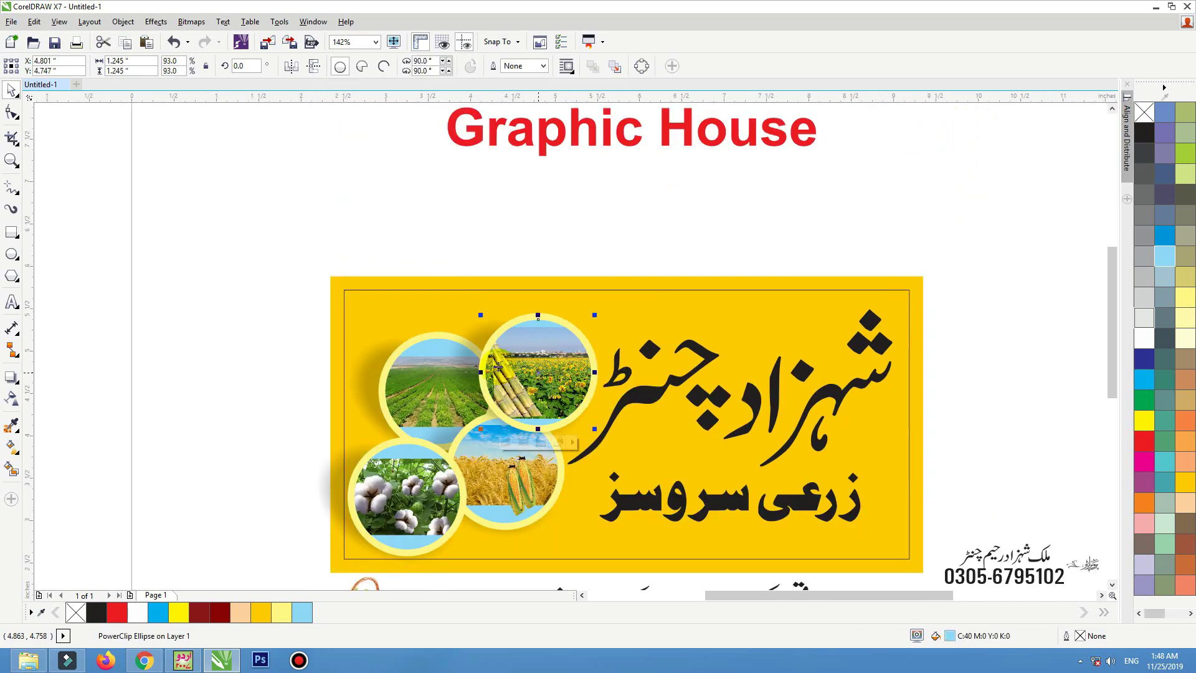
pyautogui.press('F2')
pyautogui.moveTo(318, 302); pyautogui.dragTo(617, 517)
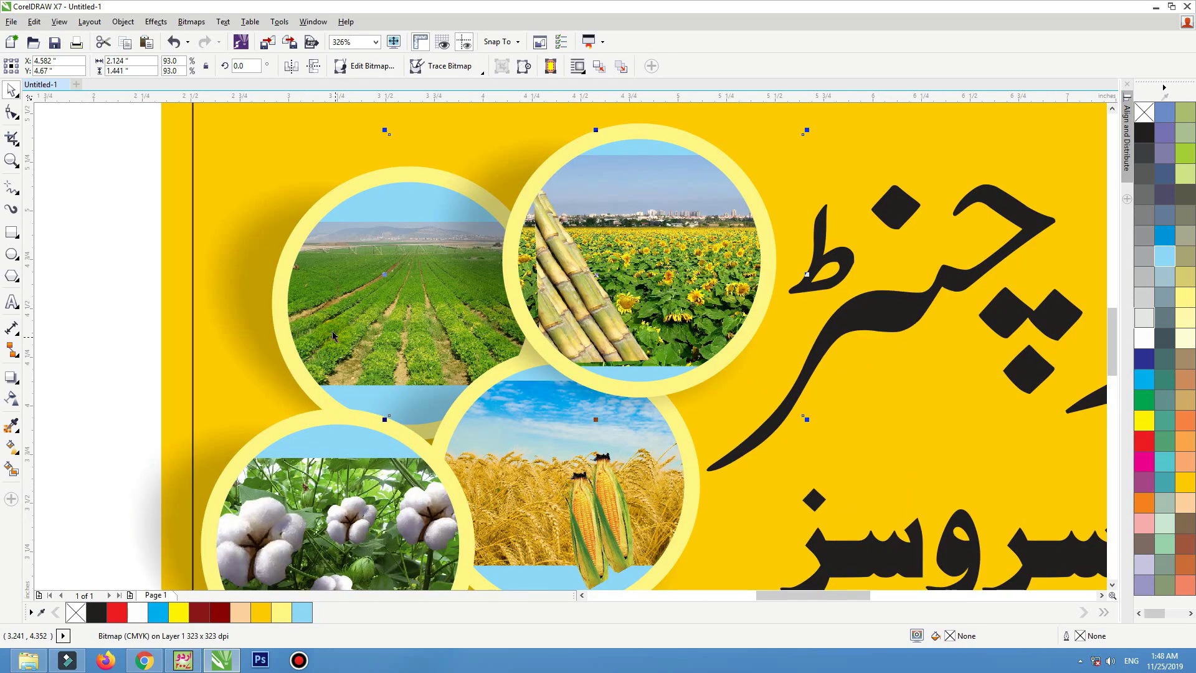
pyautogui.doubleClick(318, 310)
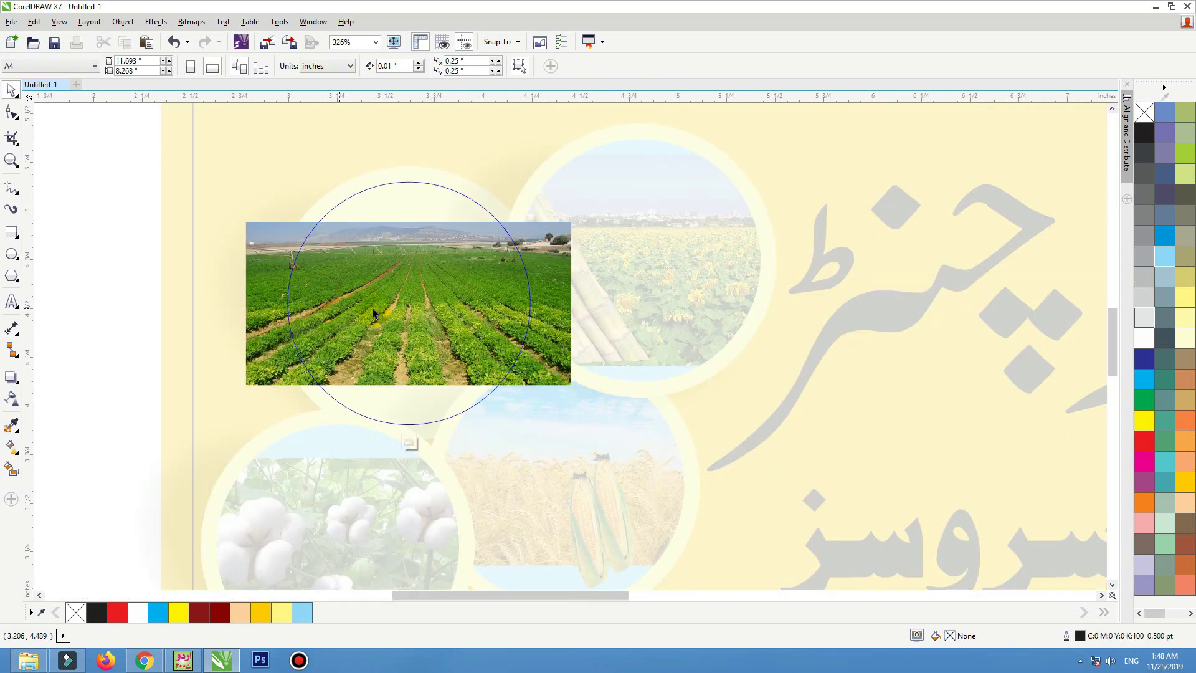
pyautogui.moveTo(577, 302); pyautogui.dragTo(614, 121)
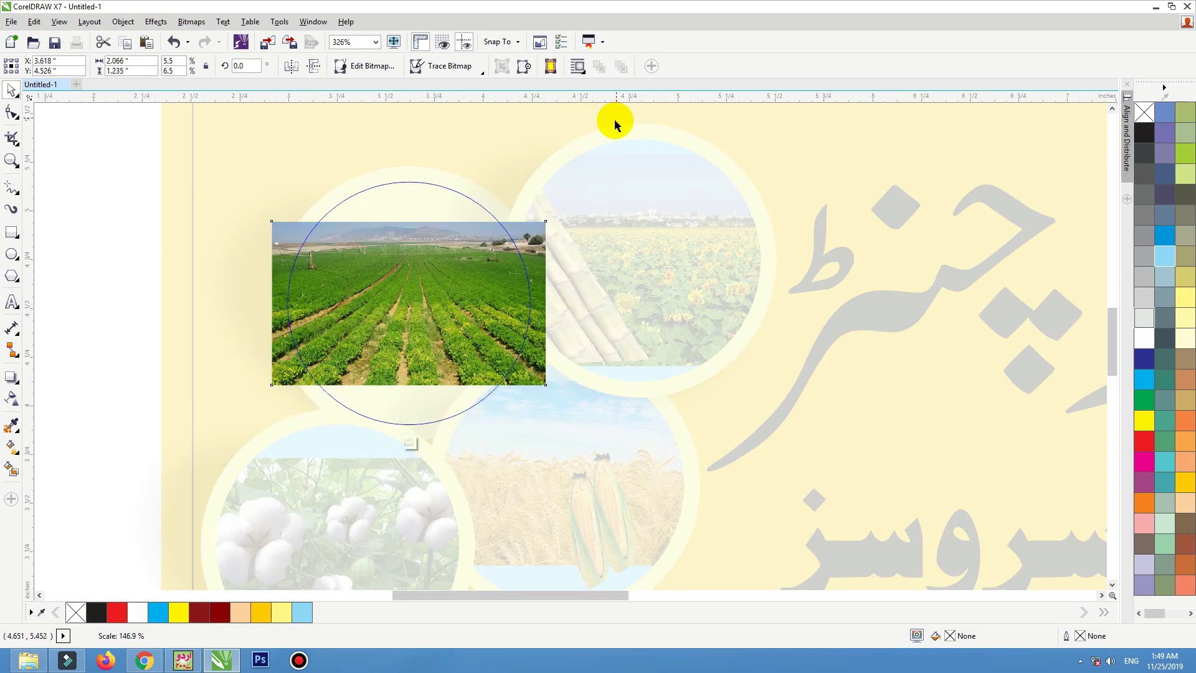
pyautogui.moveTo(613, 303); pyautogui.dragTo(587, 280)
pyautogui.click(106, 232)
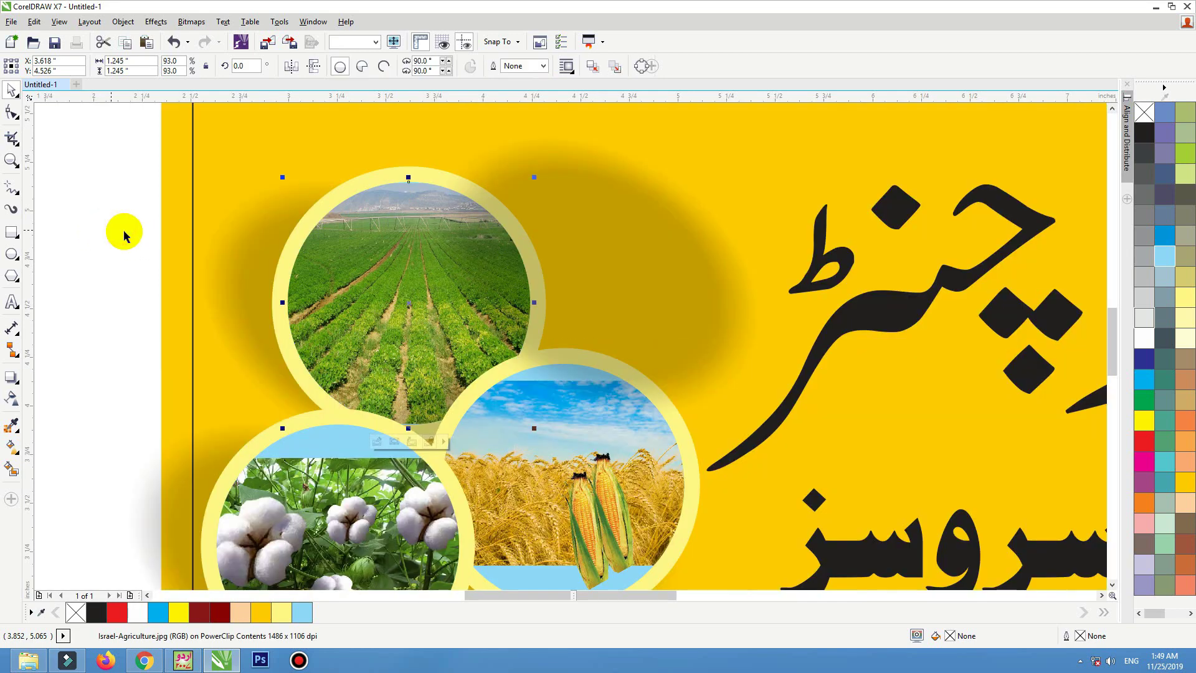
# Enlarge the sugarcane and sunflower group inside its PowerClip circle to about 2.37 by 1.34 inches, keeping it centred.
pyautogui.click(712, 247)
pyautogui.doubleClick(712, 248)
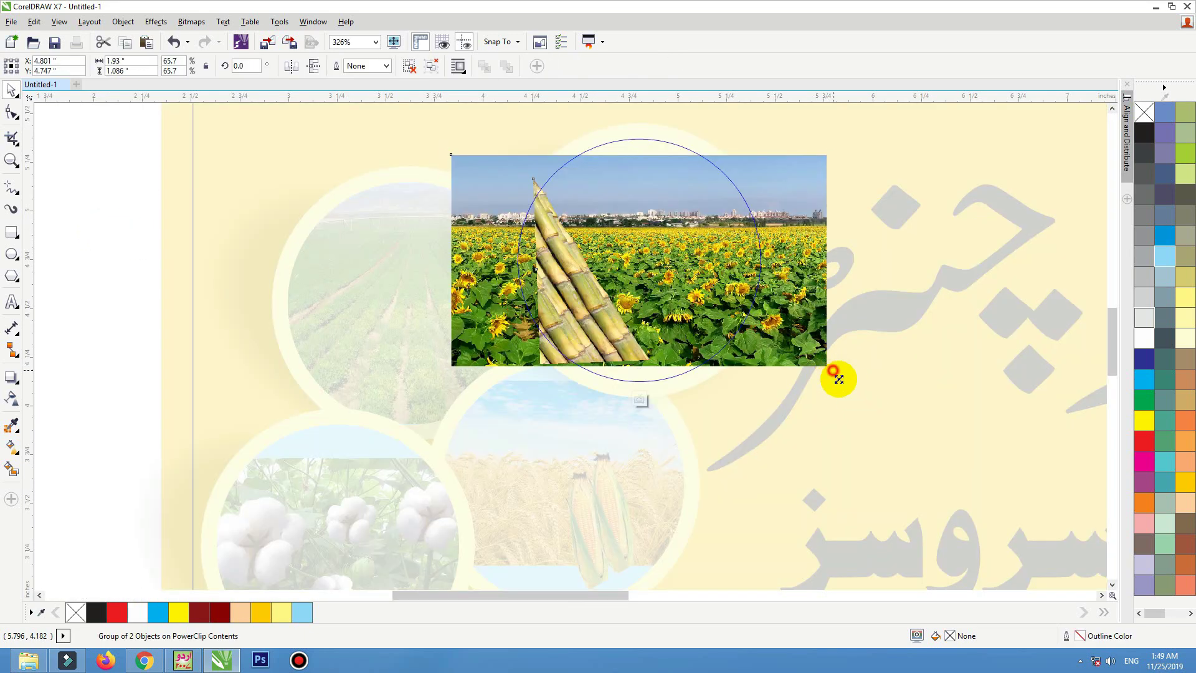
pyautogui.moveTo(838, 379); pyautogui.dragTo(873, 413)
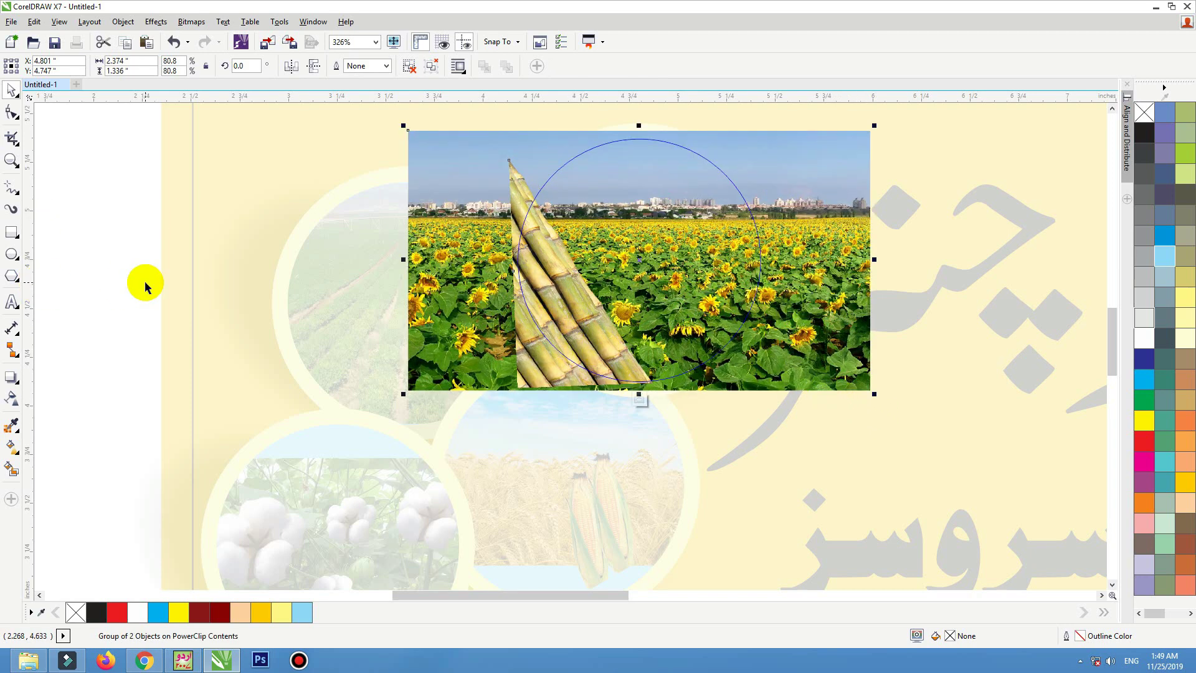
pyautogui.keyDown('ctrl'); pyautogui.click(131, 257); pyautogui.keyUp('ctrl')
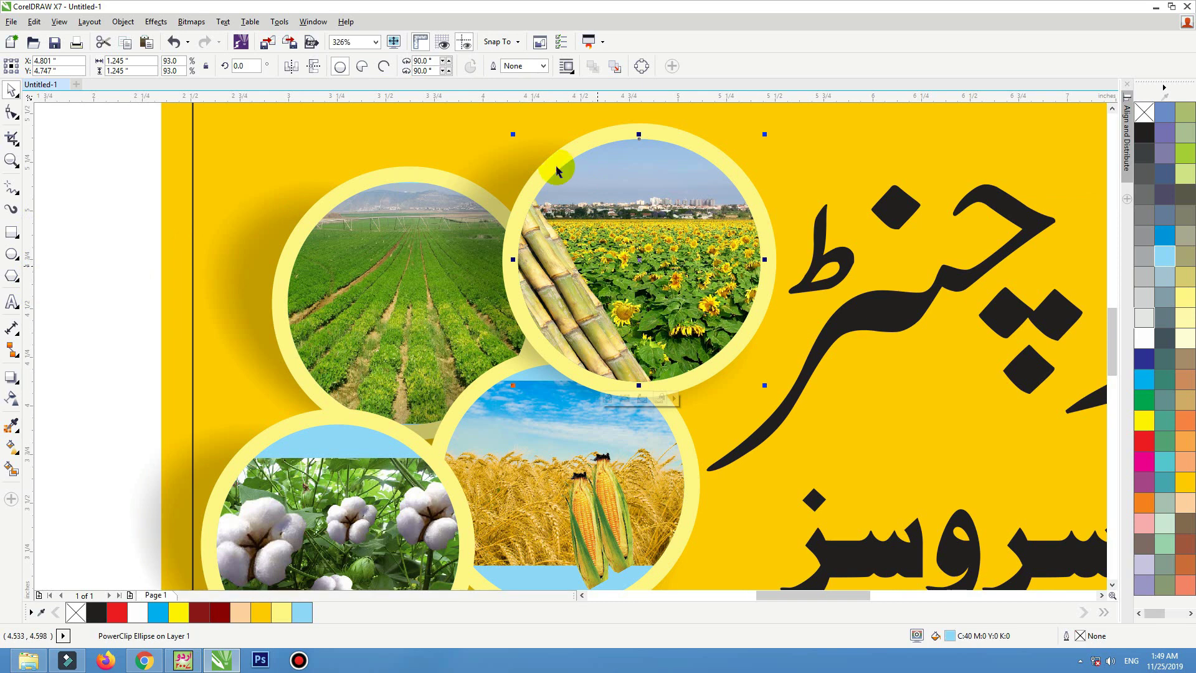
# Enlarge the wheat and corn group inside its circle to about 1.92 inches wide, and stretch the wheat photo downward to about 1.34 inches high.
pyautogui.scroll(-1, 550, 181)
pyautogui.click(579, 332)
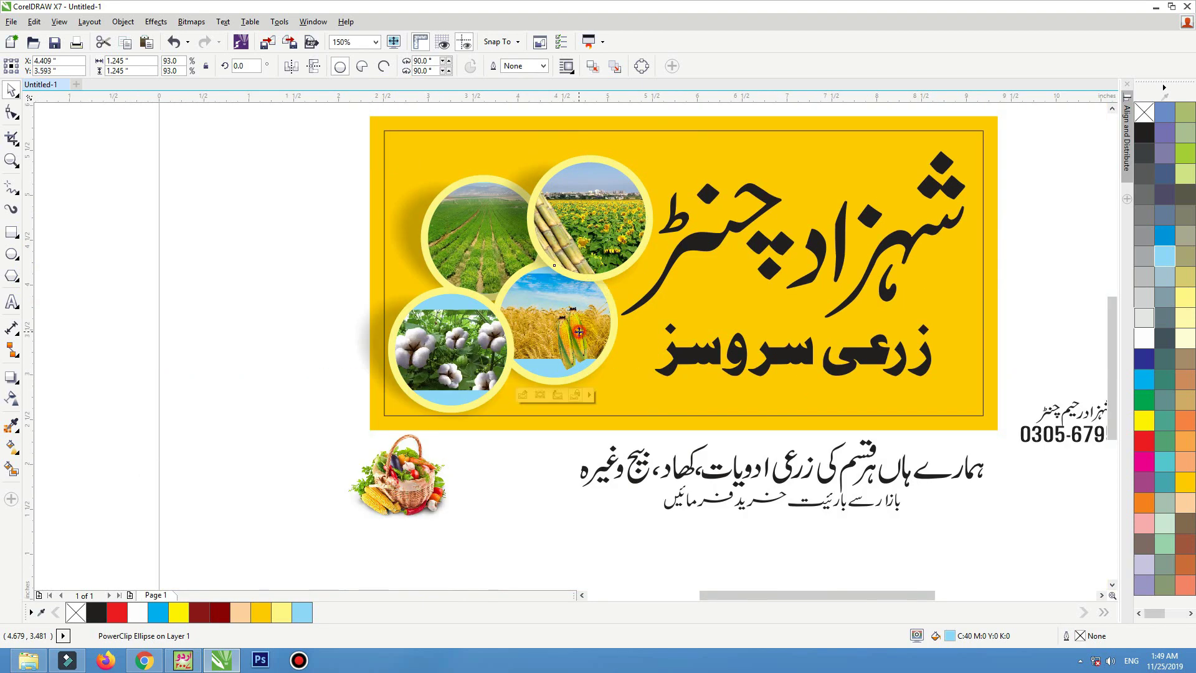
pyautogui.click(542, 364)
pyautogui.scroll(1, 497, 286)
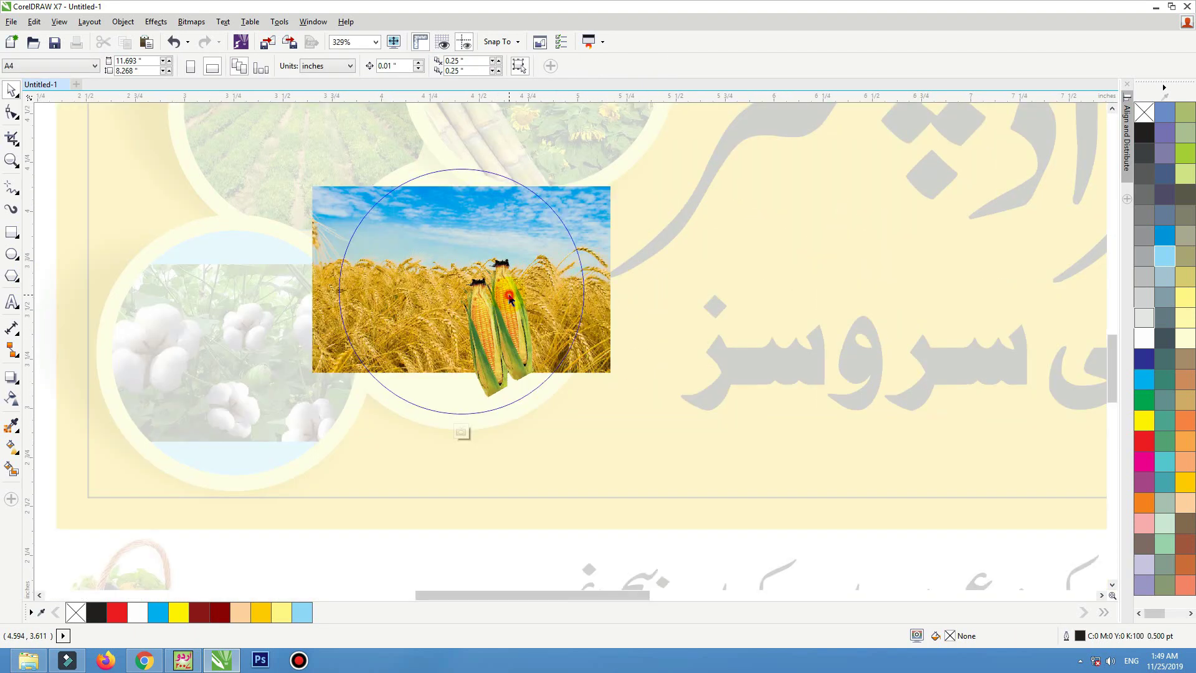
pyautogui.click(510, 299)
pyautogui.moveTo(615, 401); pyautogui.dragTo(656, 429)
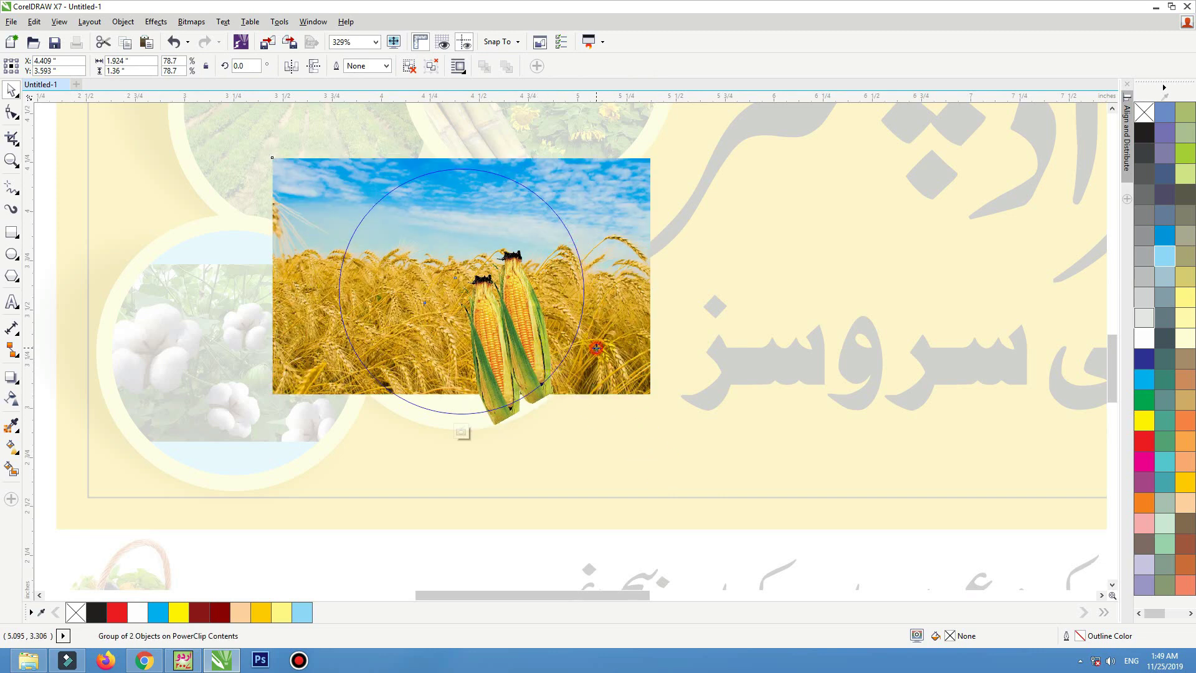
pyautogui.keyDown('ctrl'); pyautogui.click(473, 396); pyautogui.keyUp('ctrl')
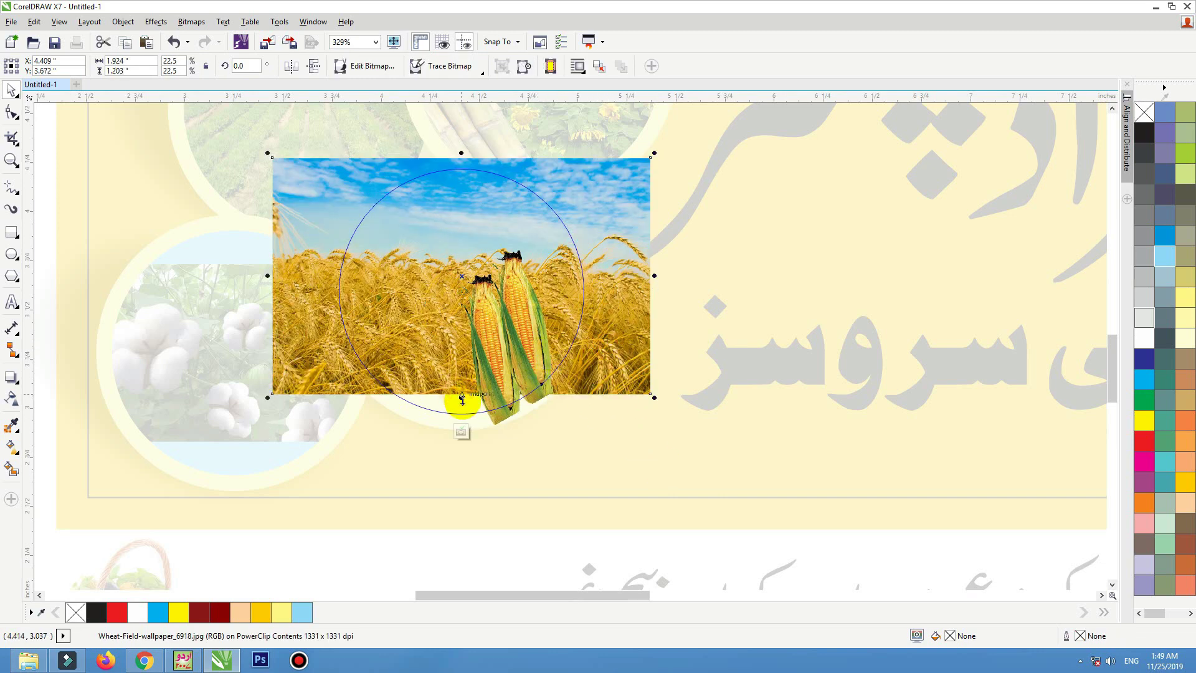
pyautogui.moveTo(462, 397); pyautogui.dragTo(461, 424)
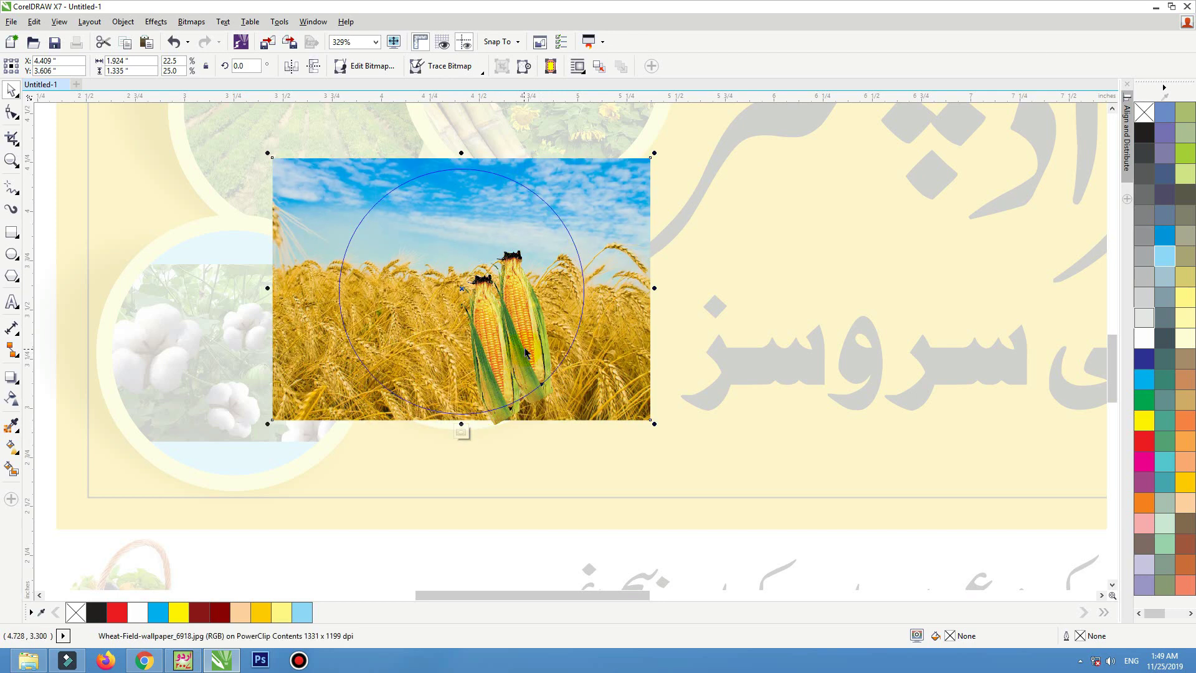
# Shift the corn cobs slightly to the right over the wheat photo and finish editing the circle's contents.
pyautogui.keyDown('ctrl'); pyautogui.click(525, 352); pyautogui.keyUp('ctrl')
pyautogui.moveTo(525, 353); pyautogui.dragTo(541, 360)
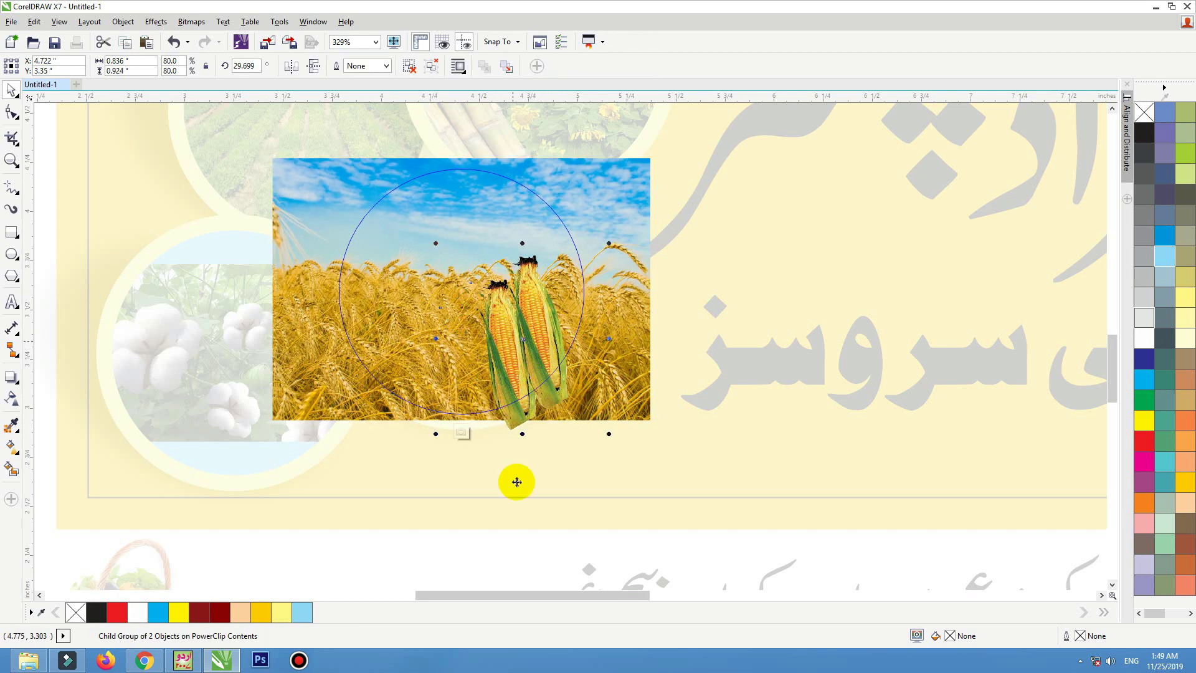
pyautogui.keyDown('ctrl'); pyautogui.click(497, 510); pyautogui.keyUp('ctrl')
# Enlarge the cotton photo proportionally inside its PowerClip circle to about 1.63 by 1.13 inches.
pyautogui.click(264, 399)
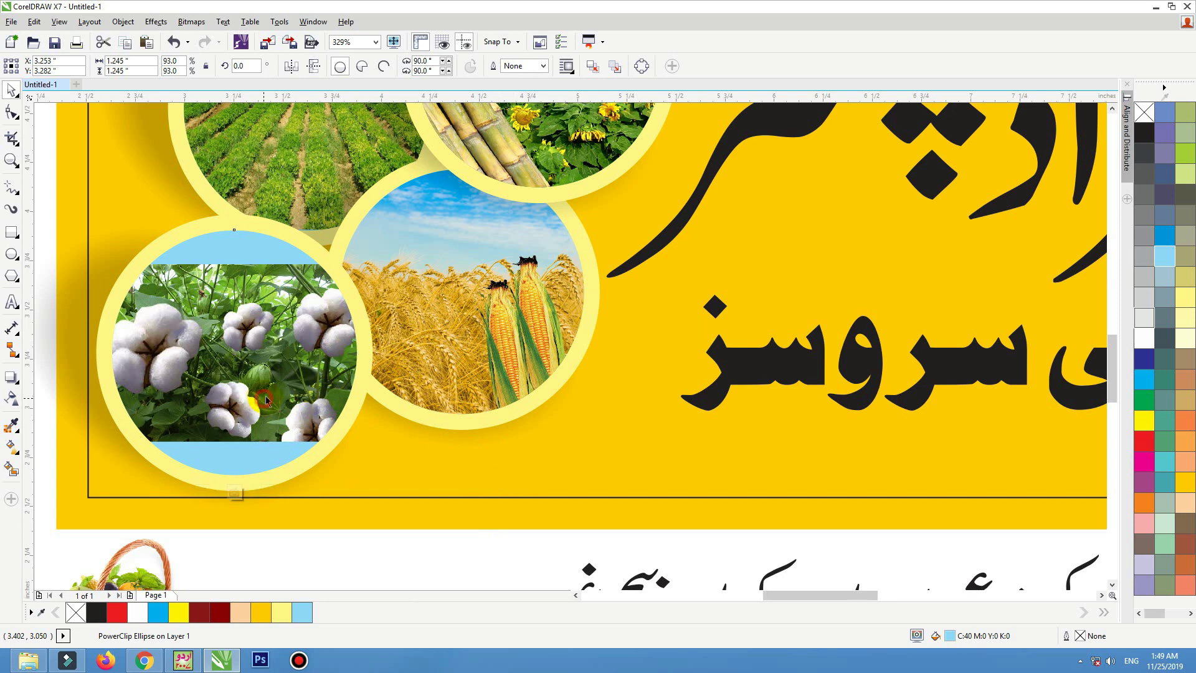
pyautogui.scroll(-1, 471, 324)
pyautogui.click(227, 453)
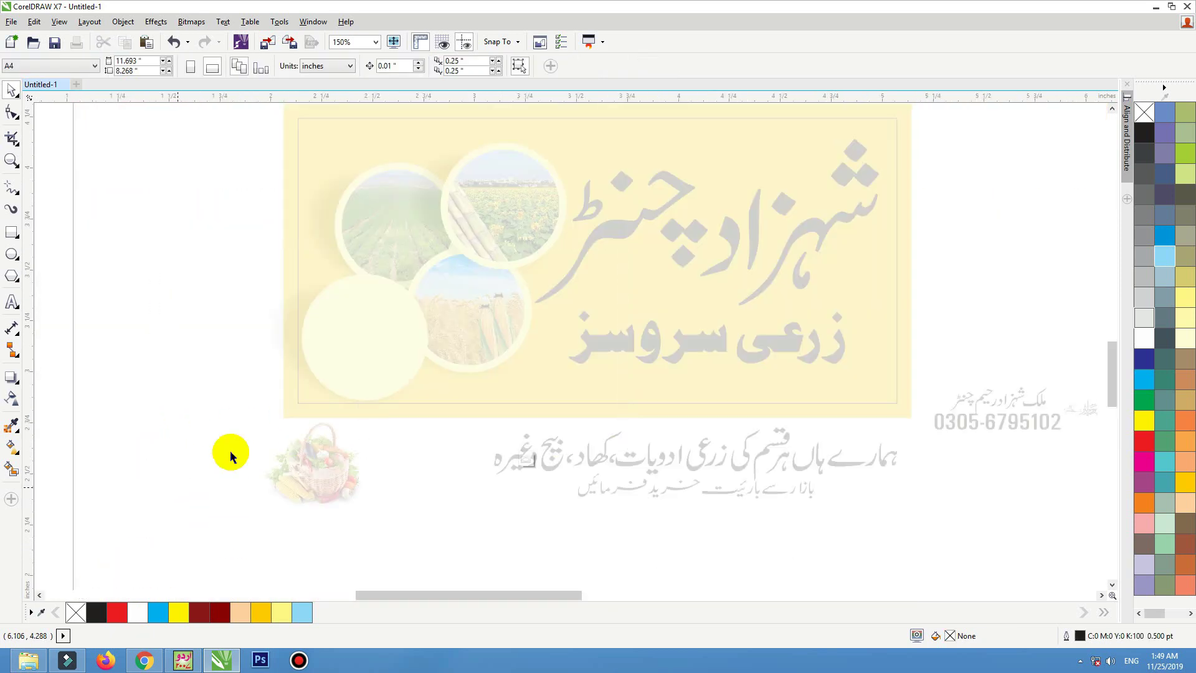
pyautogui.scroll(1, 421, 301)
pyautogui.click(531, 224)
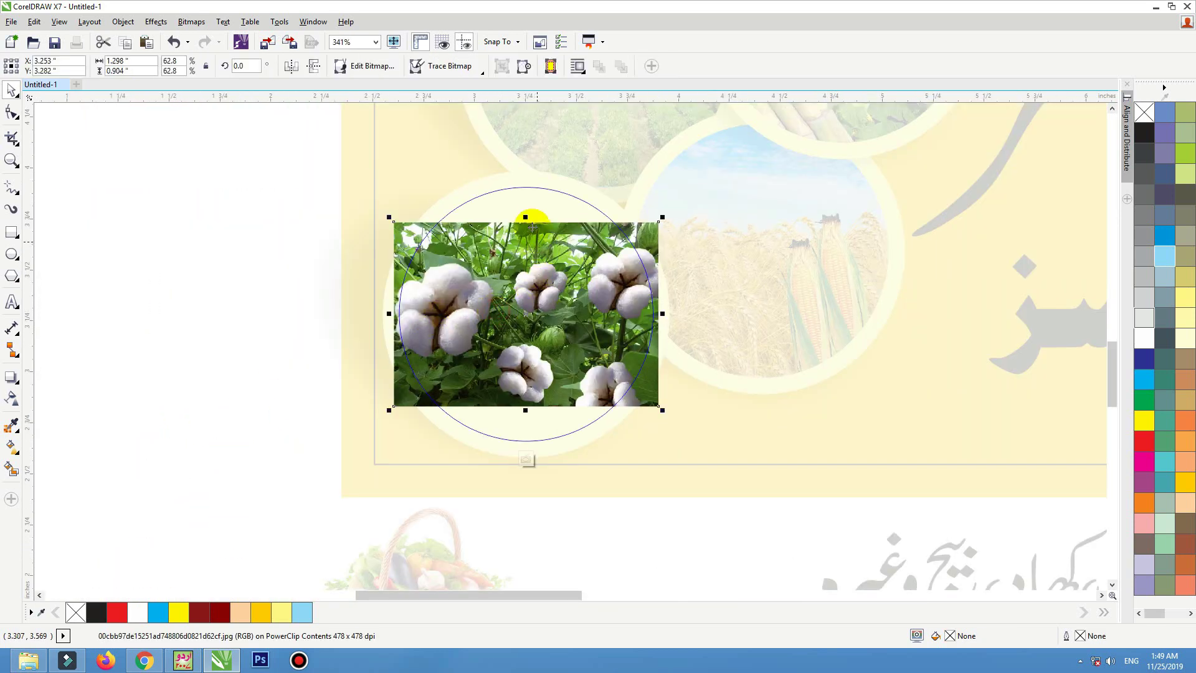
pyautogui.moveTo(524, 216); pyautogui.dragTo(526, 166)
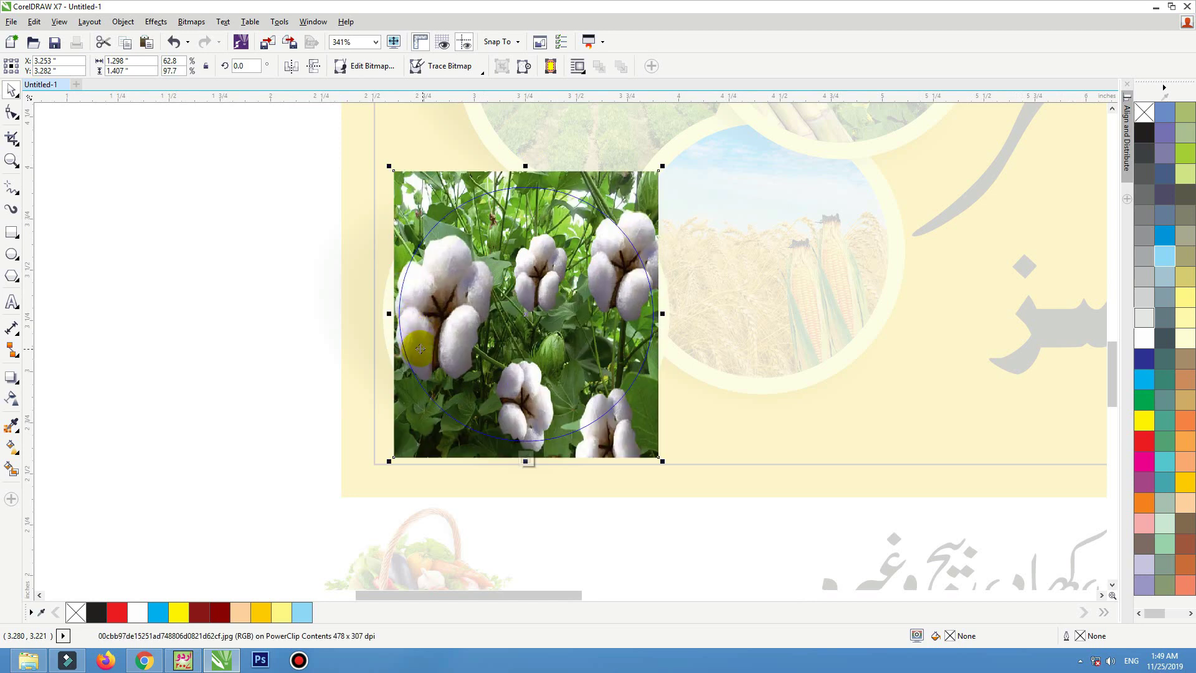
pyautogui.hotkey('ctrl', 'z')
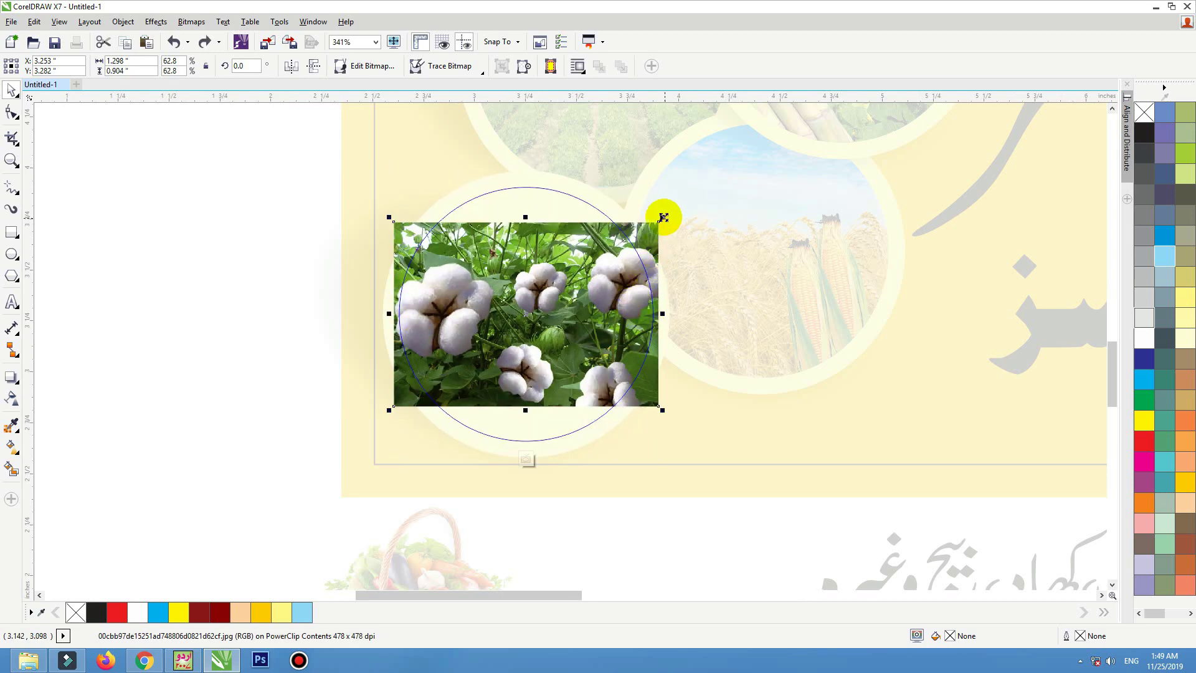
pyautogui.moveTo(663, 217); pyautogui.dragTo(694, 192)
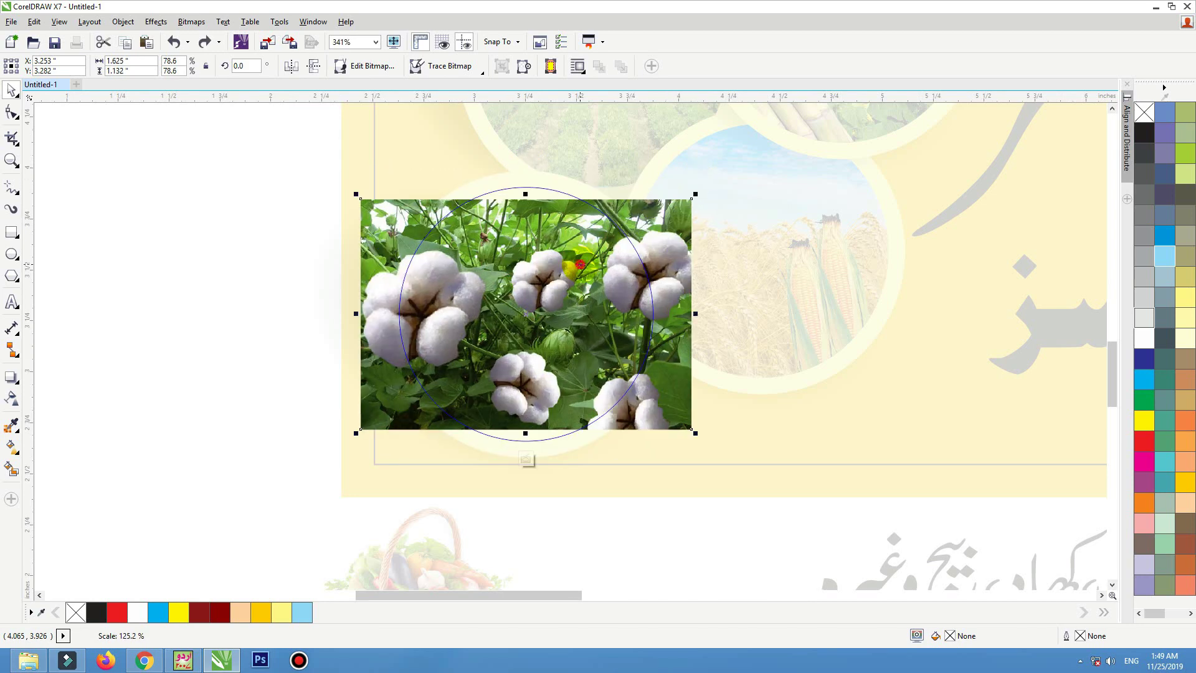
# Shift the cotton photo slightly right and stretch its height to about 1.29 inches so it fills the circle.
pyautogui.moveTo(580, 264); pyautogui.dragTo(596, 262)
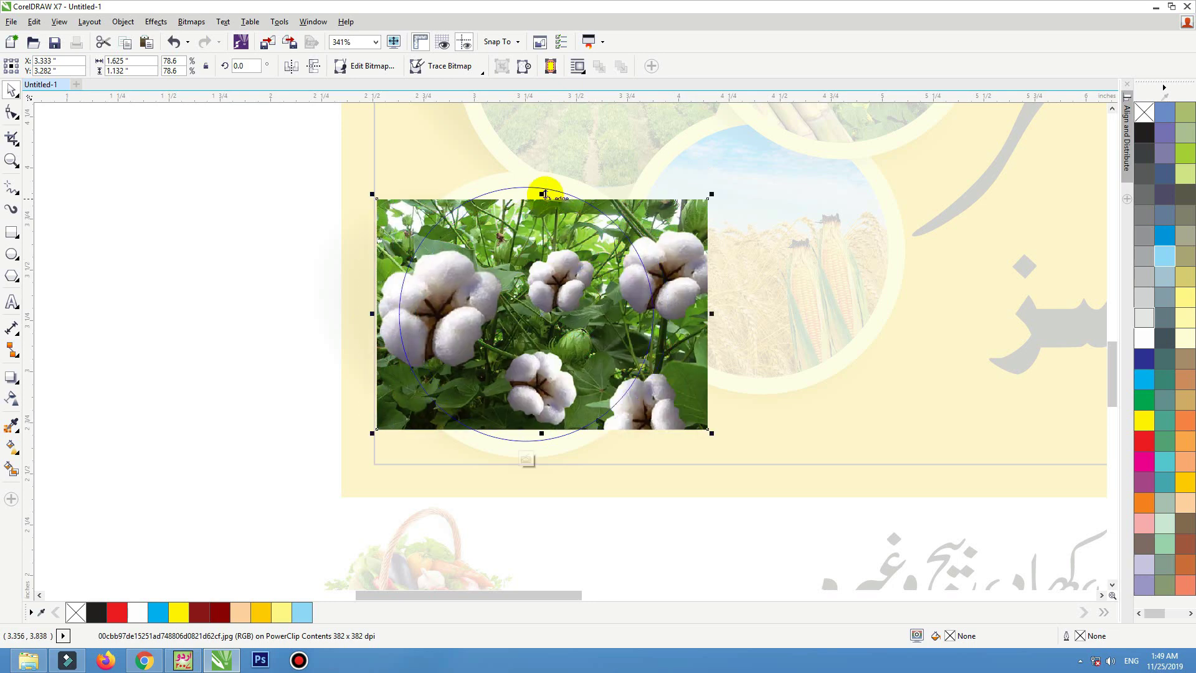
pyautogui.moveTo(546, 193); pyautogui.dragTo(546, 178)
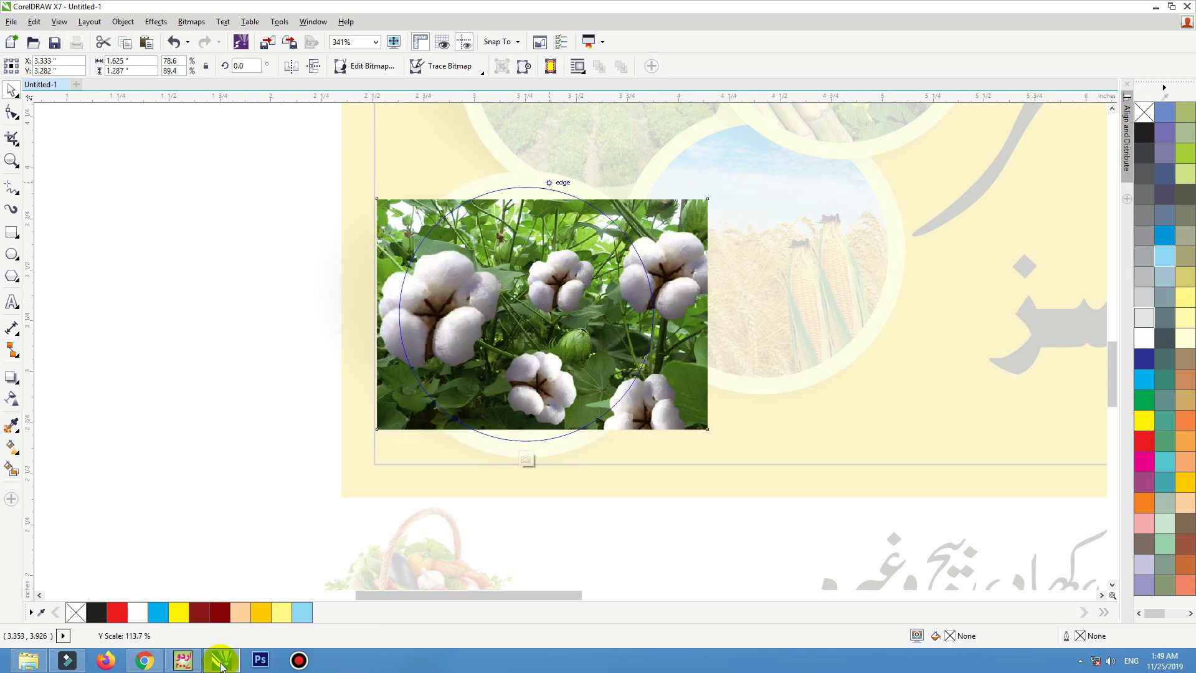
pyautogui.click(251, 322)
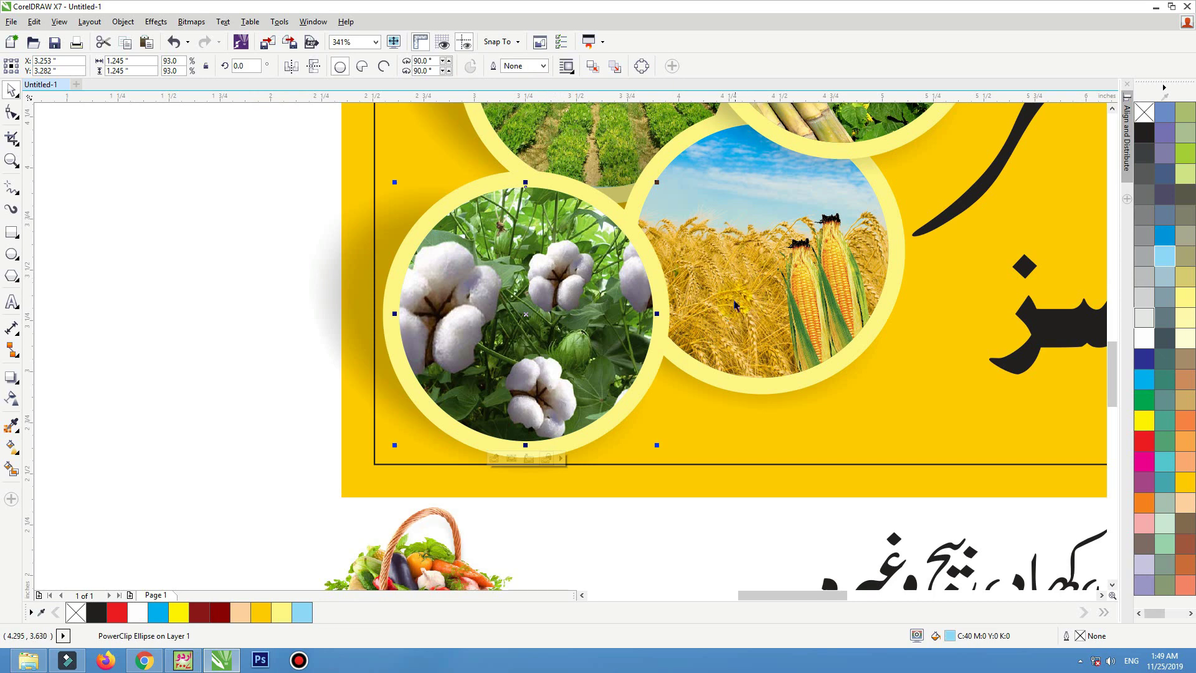
# Move the vegetable basket onto the banner over the wheat circle's lower-right edge and bring it to the front.
pyautogui.scroll(-3, 249, 380)
pyautogui.click(208, 368)
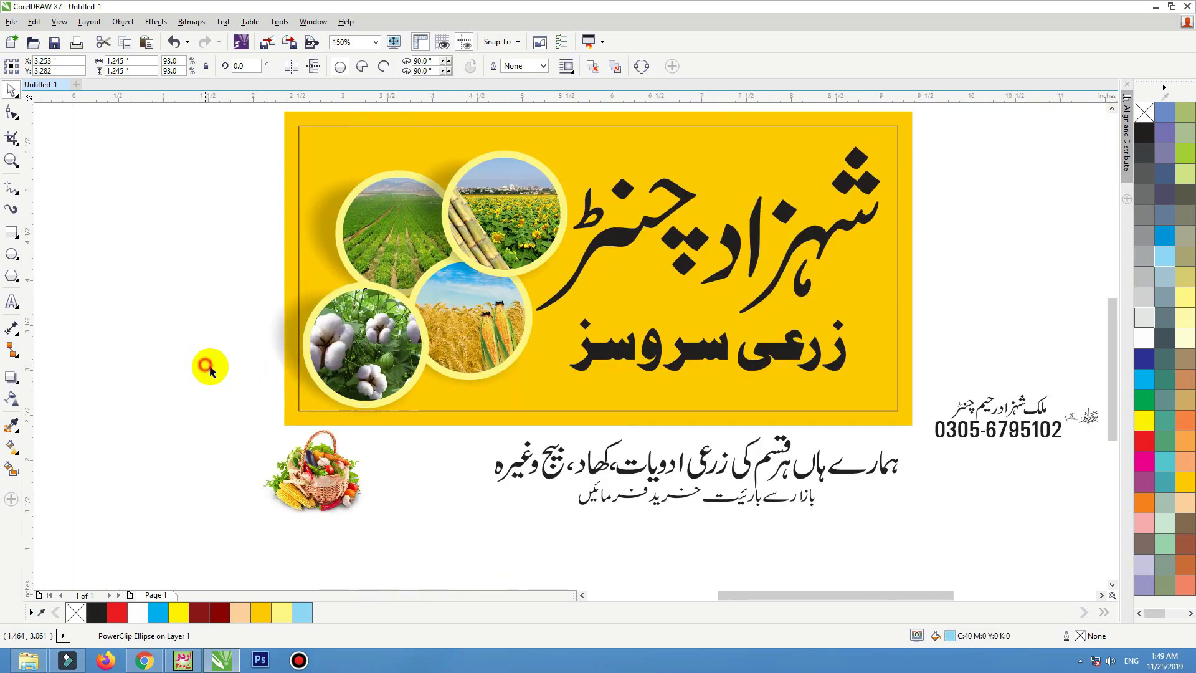
pyautogui.moveTo(316, 480); pyautogui.dragTo(508, 384)
pyautogui.hotkey('shift', 'pageup')
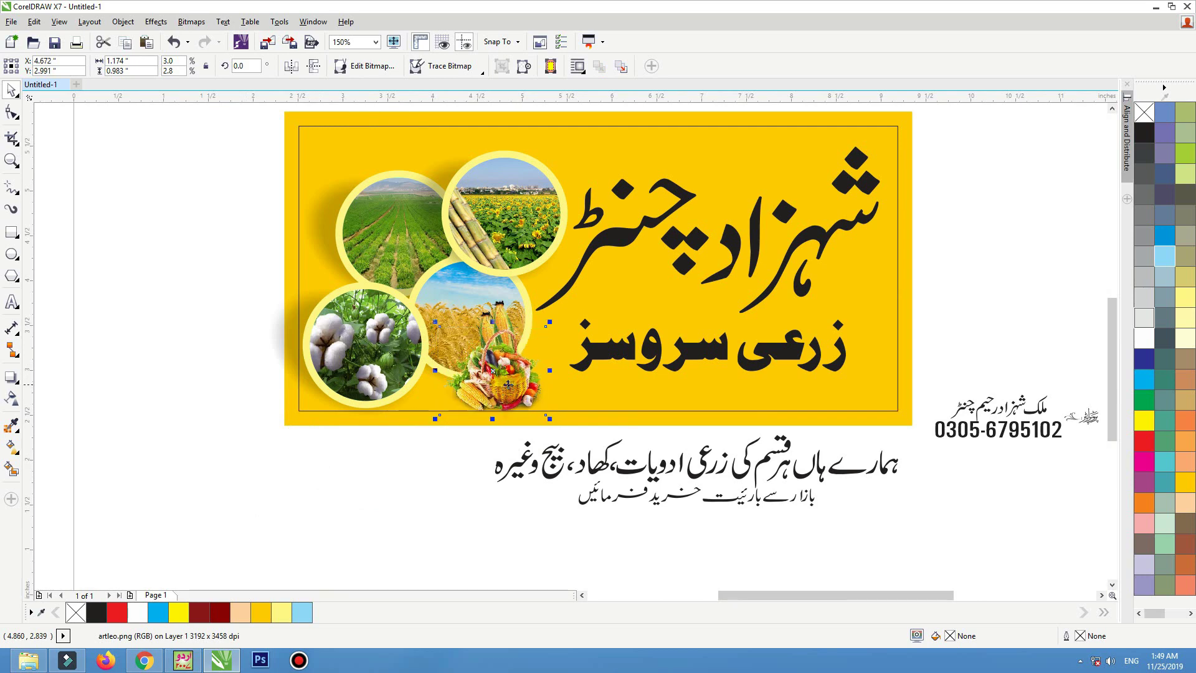
# Shrink the large Urdu shop title and the line beneath it together to about 3.33 by 2.17 inches and move them toward the banner's right edge.
pyautogui.click(781, 130)
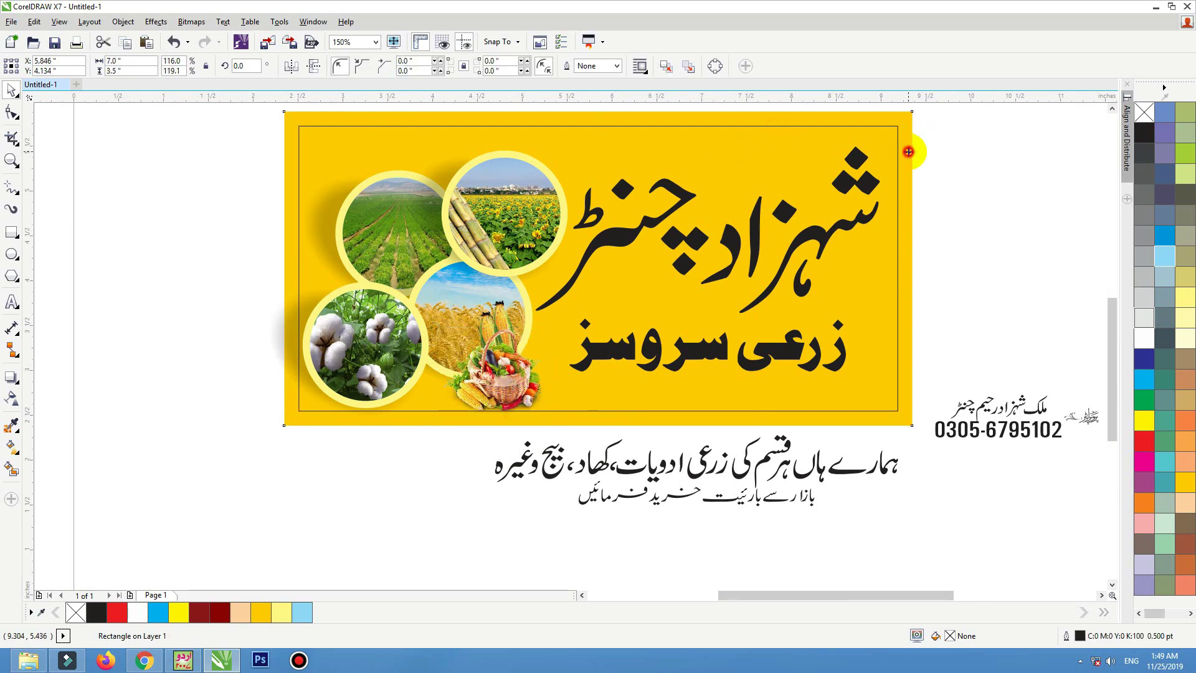
pyautogui.scroll(1, 899, 172)
pyautogui.click(886, 298)
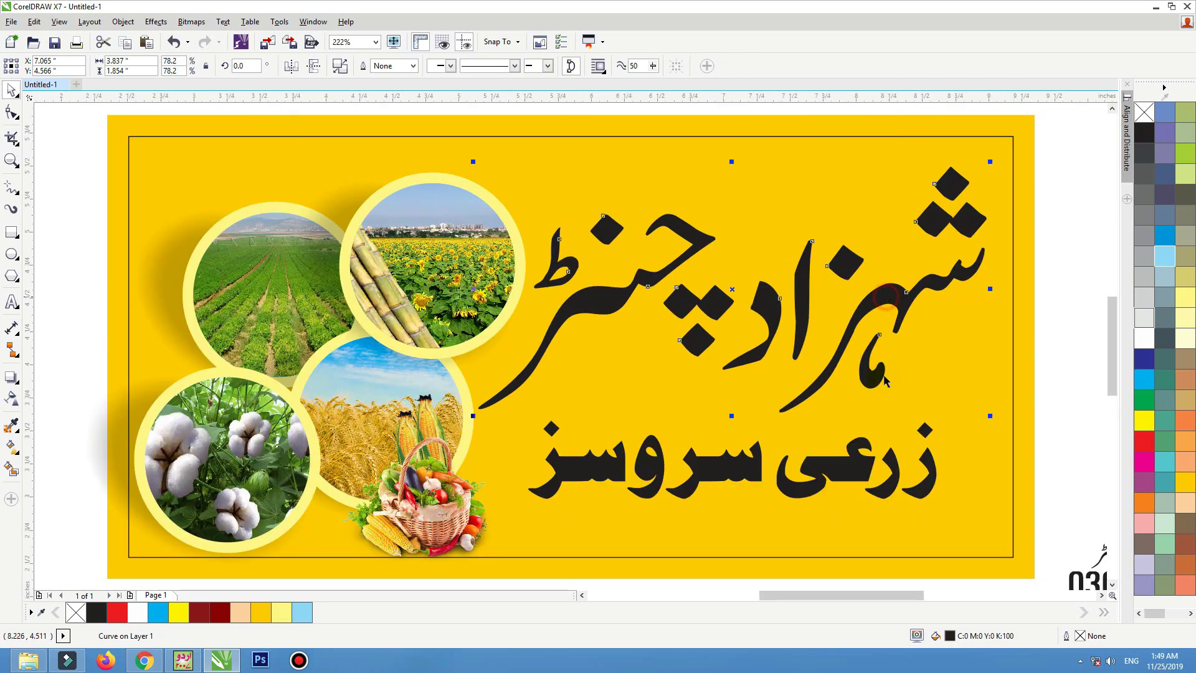
pyautogui.keyDown('shift'); pyautogui.click(869, 471); pyautogui.keyUp('shift')
pyautogui.moveTo(990, 162); pyautogui.dragTo(922, 209)
pyautogui.moveTo(896, 302); pyautogui.dragTo(925, 271)
pyautogui.scroll(-2, 921, 383)
pyautogui.scroll(1, 788, 336)
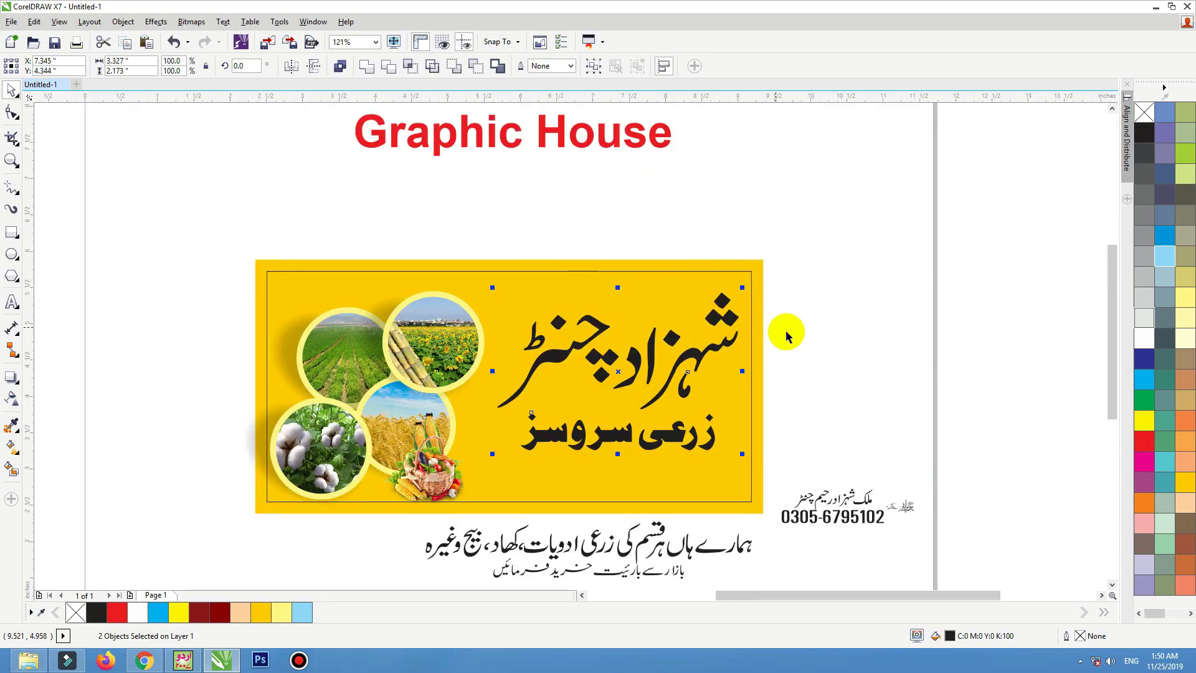
pyautogui.click(822, 267)
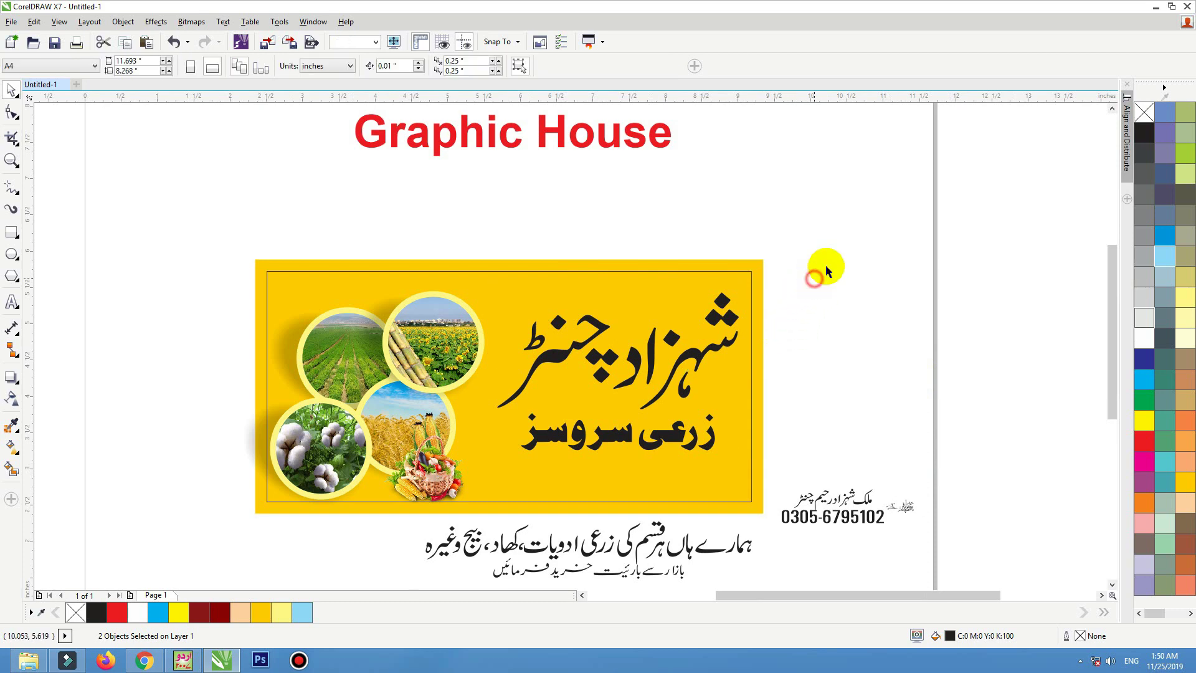
# Move the name and phone block from beside the banner to just above its upper-left corner.
pyautogui.moveTo(996, 414); pyautogui.dragTo(750, 541)
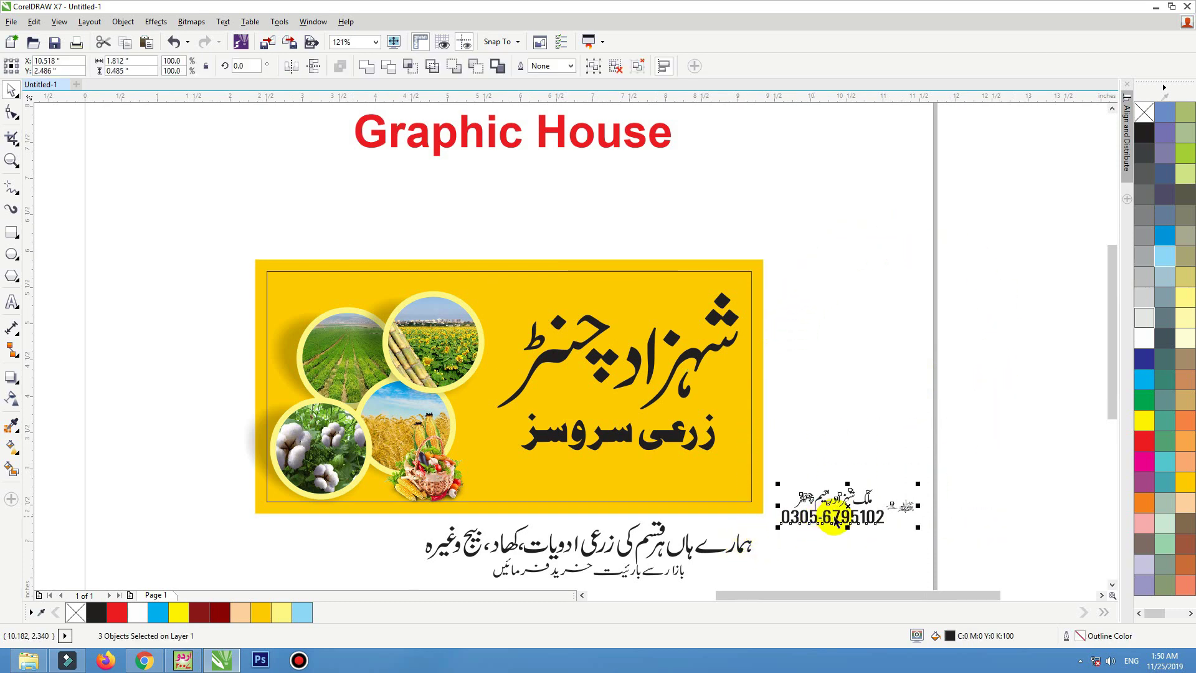
pyautogui.moveTo(835, 522); pyautogui.dragTo(321, 242)
pyautogui.click(224, 209)
# Move the shop title and the line beneath it together slightly to the left on the banner.
pyautogui.press('F3')
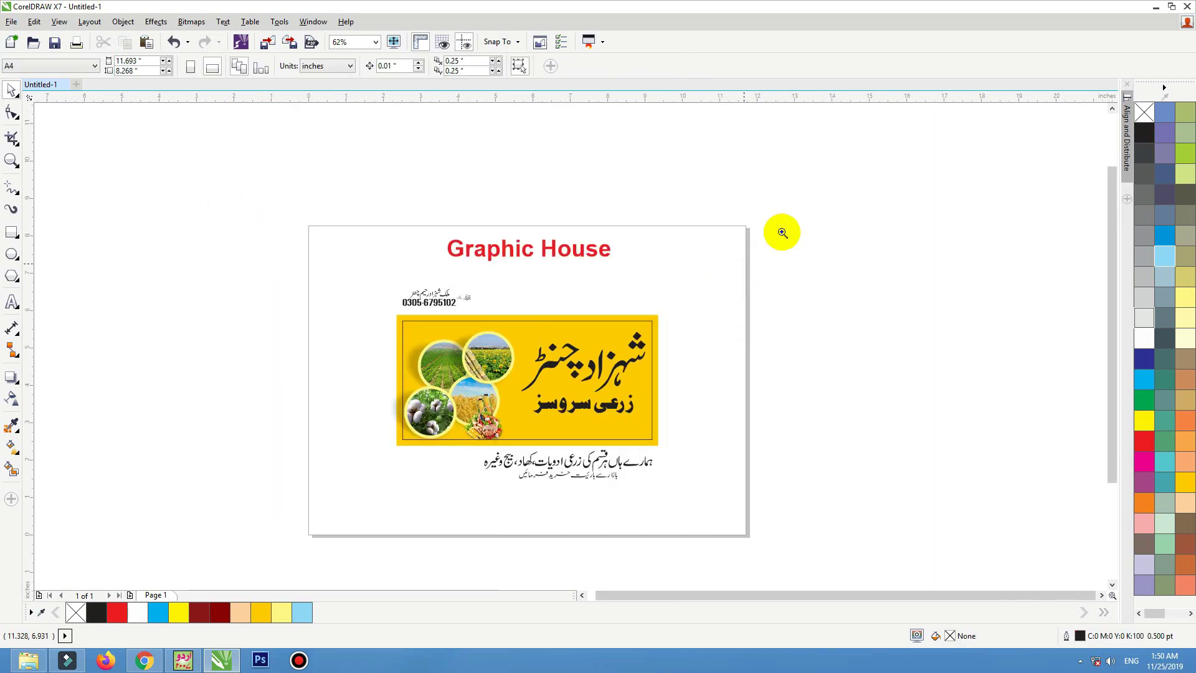
pyautogui.press('F4')
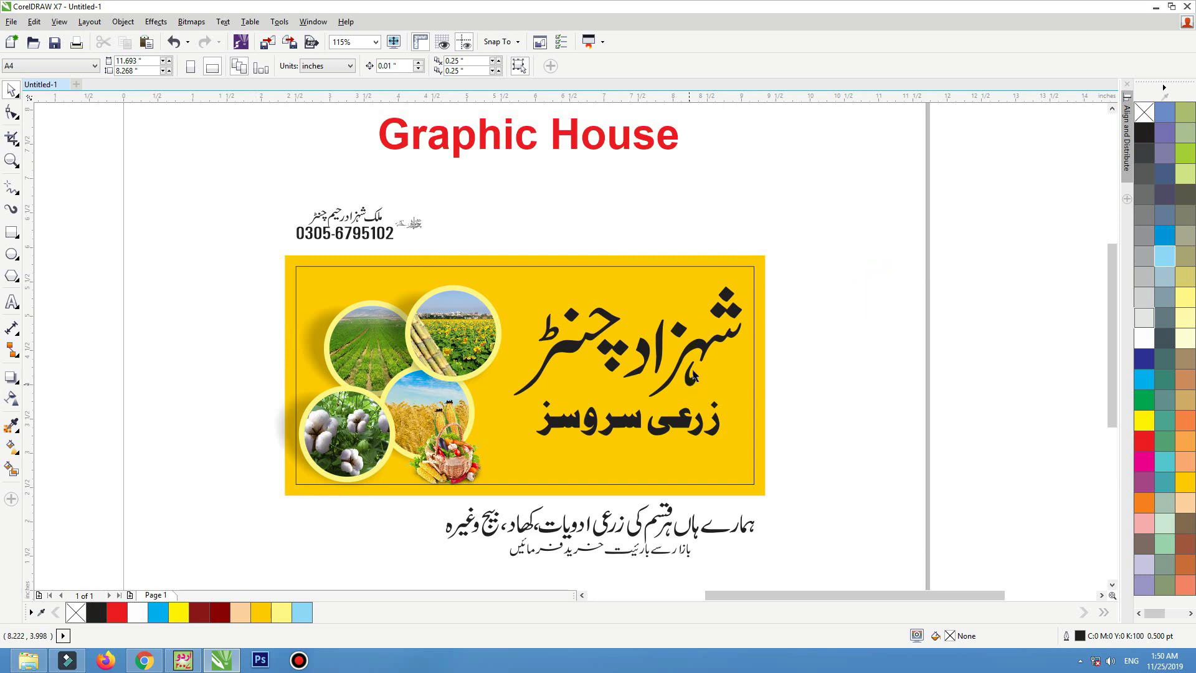
pyautogui.click(693, 351)
pyautogui.keyDown('shift'); pyautogui.click(685, 417); pyautogui.keyUp('shift')
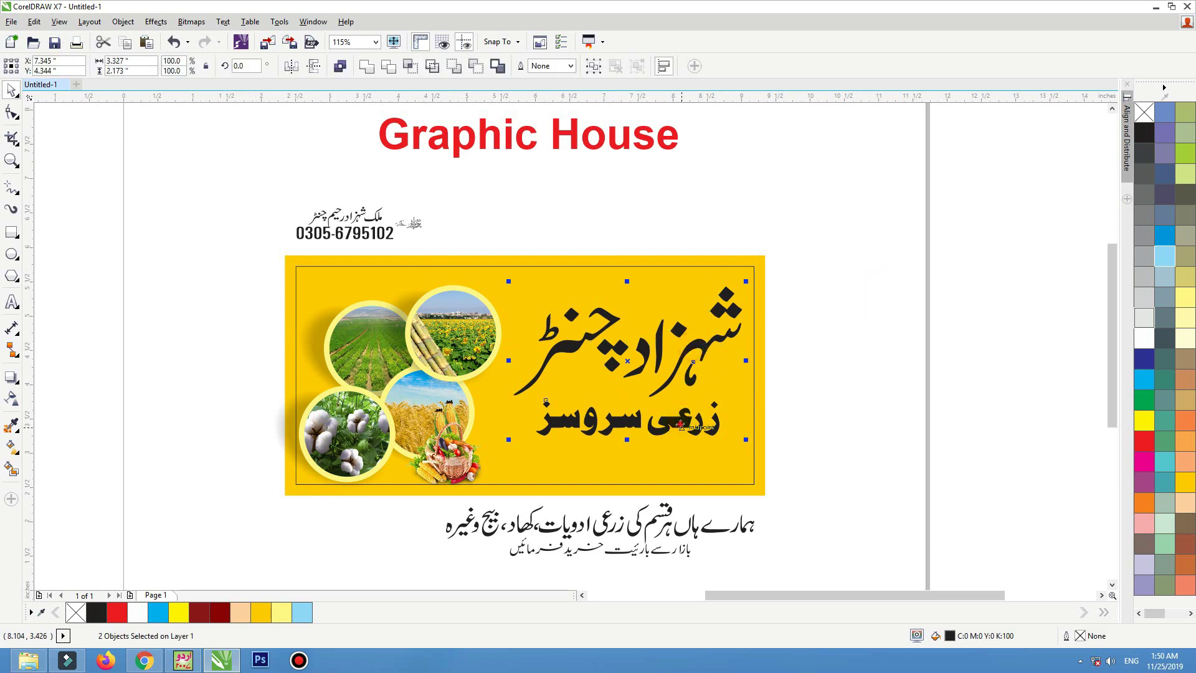
pyautogui.moveTo(680, 425); pyautogui.dragTo(674, 426)
pyautogui.click(843, 315)
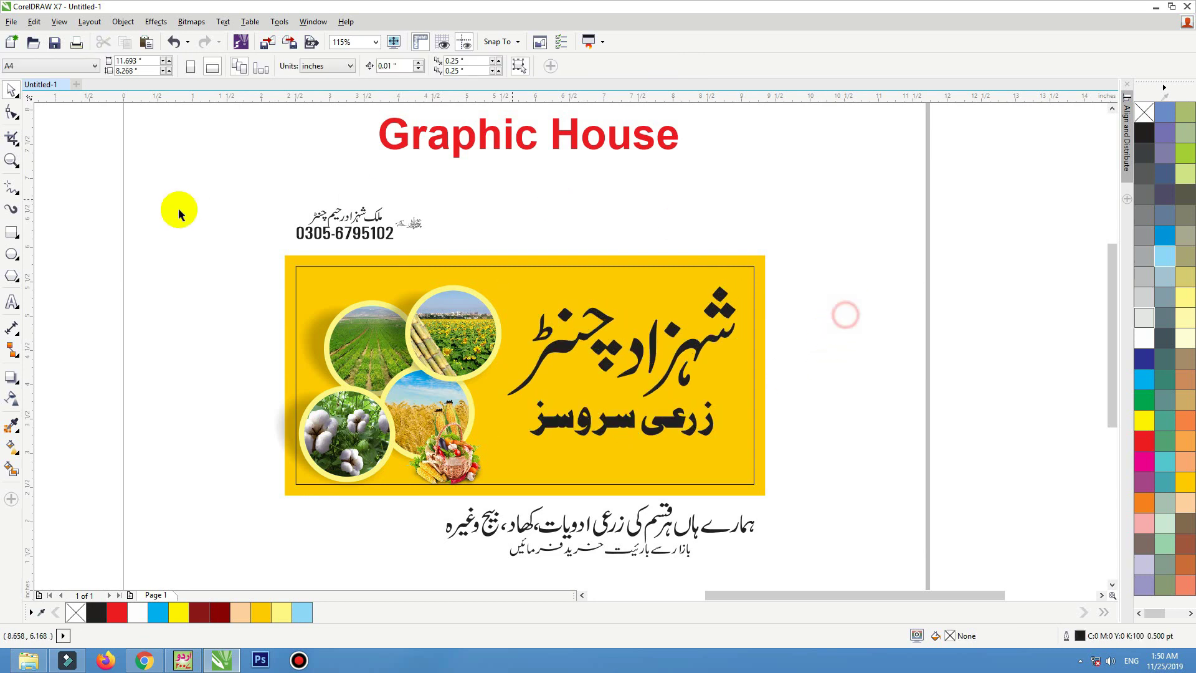
# Move the phone number, the name and the proprietor label onto the banner's upper-left edge, arranged side by side in one row.
pyautogui.click(336, 240)
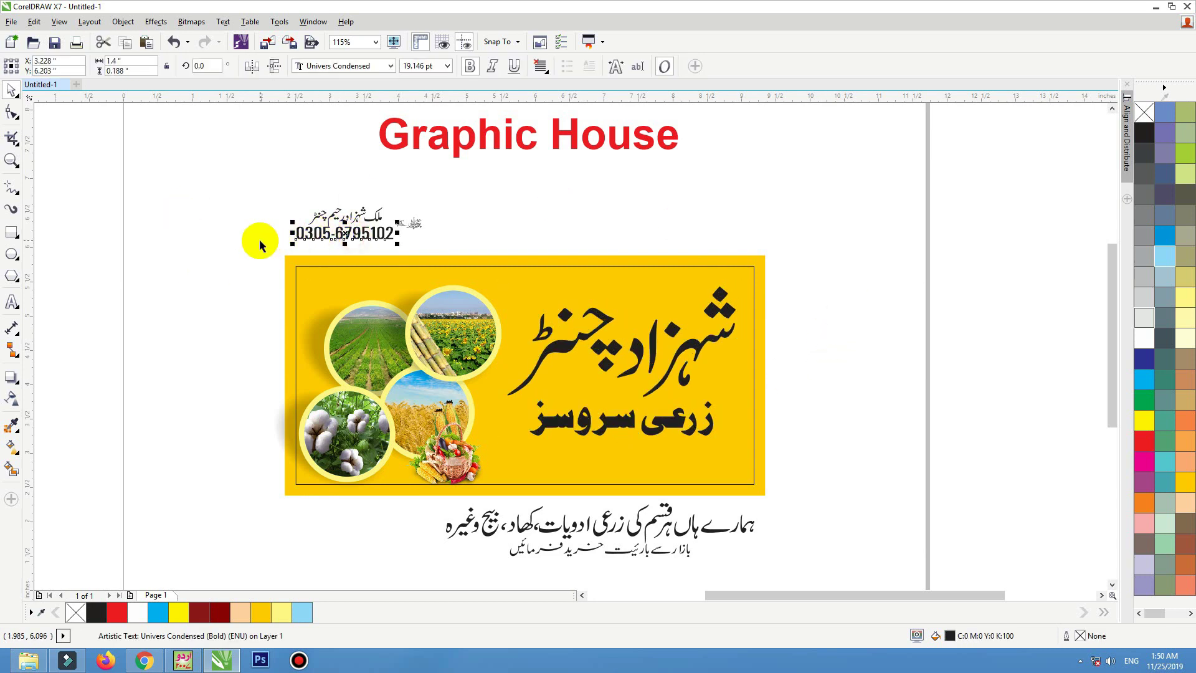
pyautogui.moveTo(242, 210); pyautogui.dragTo(575, 303)
pyautogui.moveTo(626, 326); pyautogui.dragTo(627, 326)
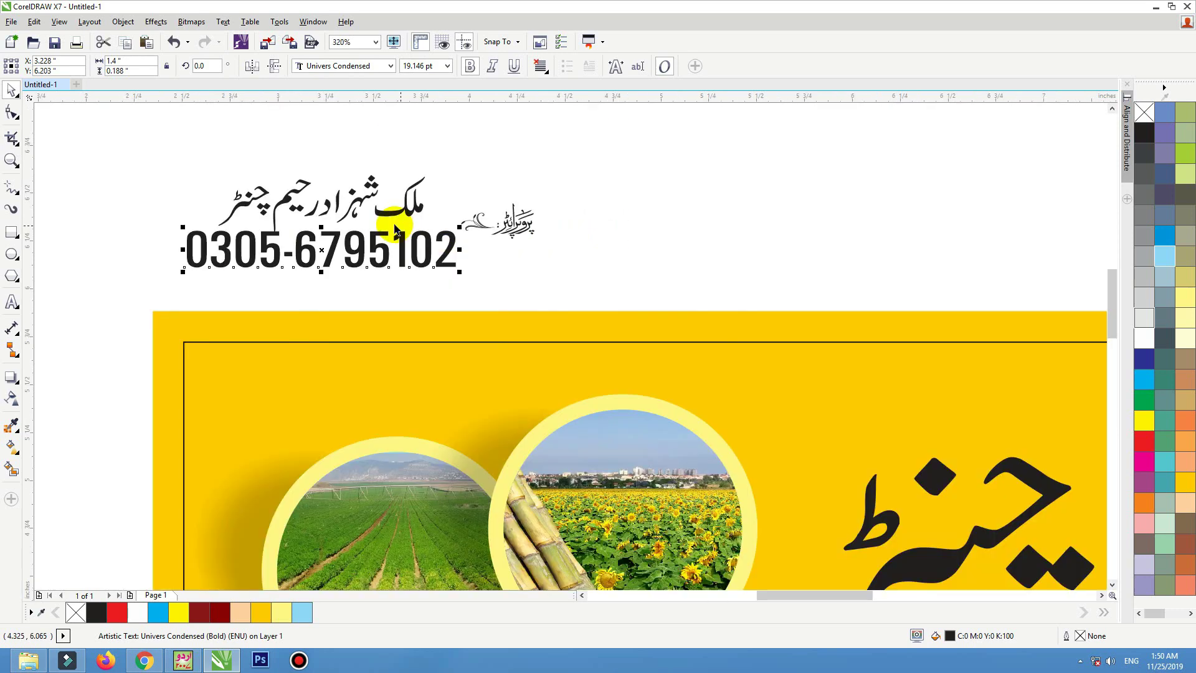
pyautogui.moveTo(387, 259); pyautogui.dragTo(400, 378)
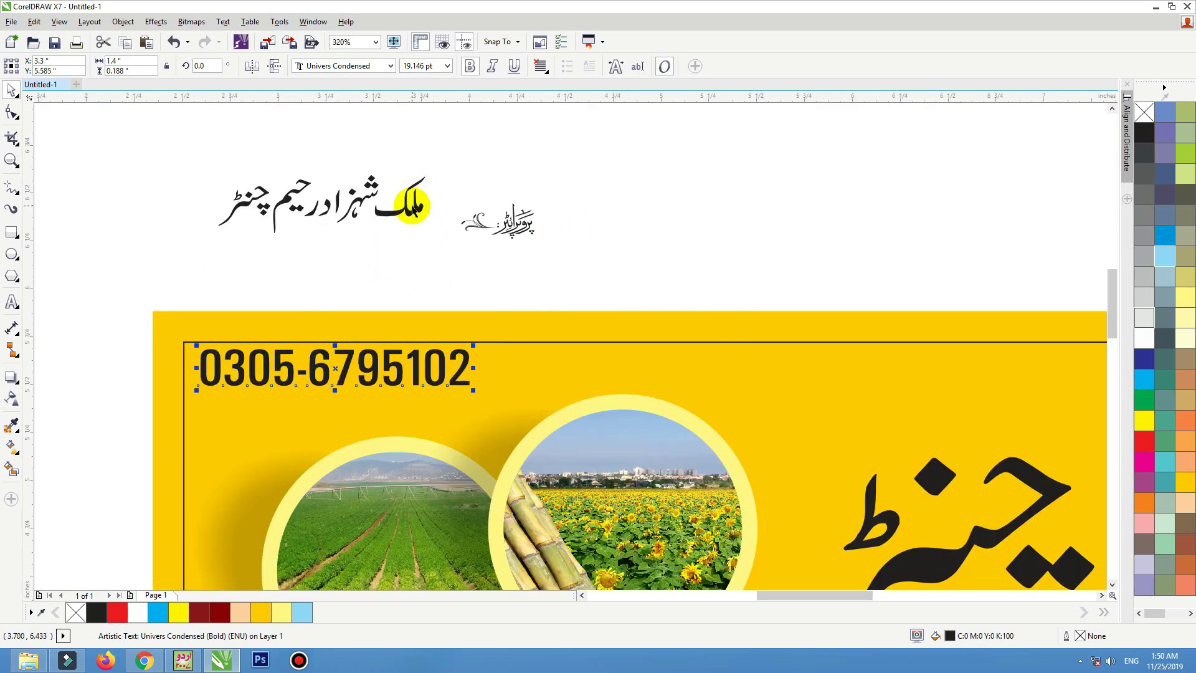
pyautogui.moveTo(414, 208); pyautogui.dragTo(693, 378)
pyautogui.moveTo(523, 224); pyautogui.dragTo(793, 367)
pyautogui.click(652, 301)
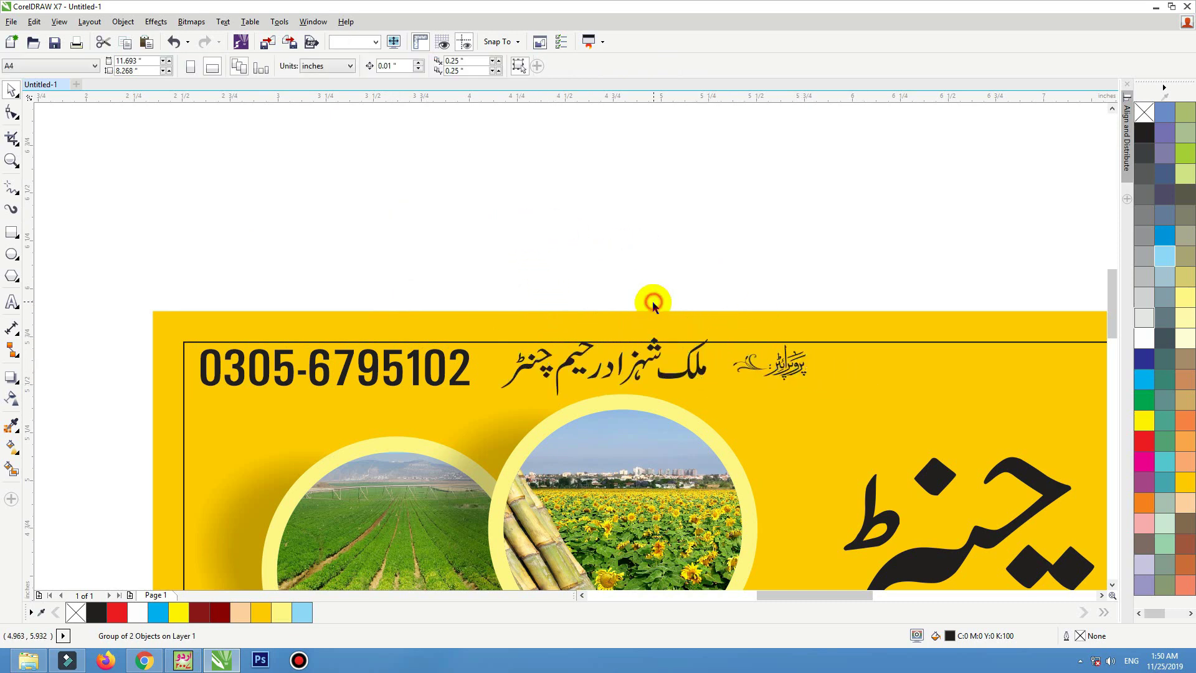
# Draw a rectangle about 3.55 by 0.37 inches around the contact row, starting at the banner's left edge.
pyautogui.click(651, 315)
pyautogui.hotkey('shift', 'F2')
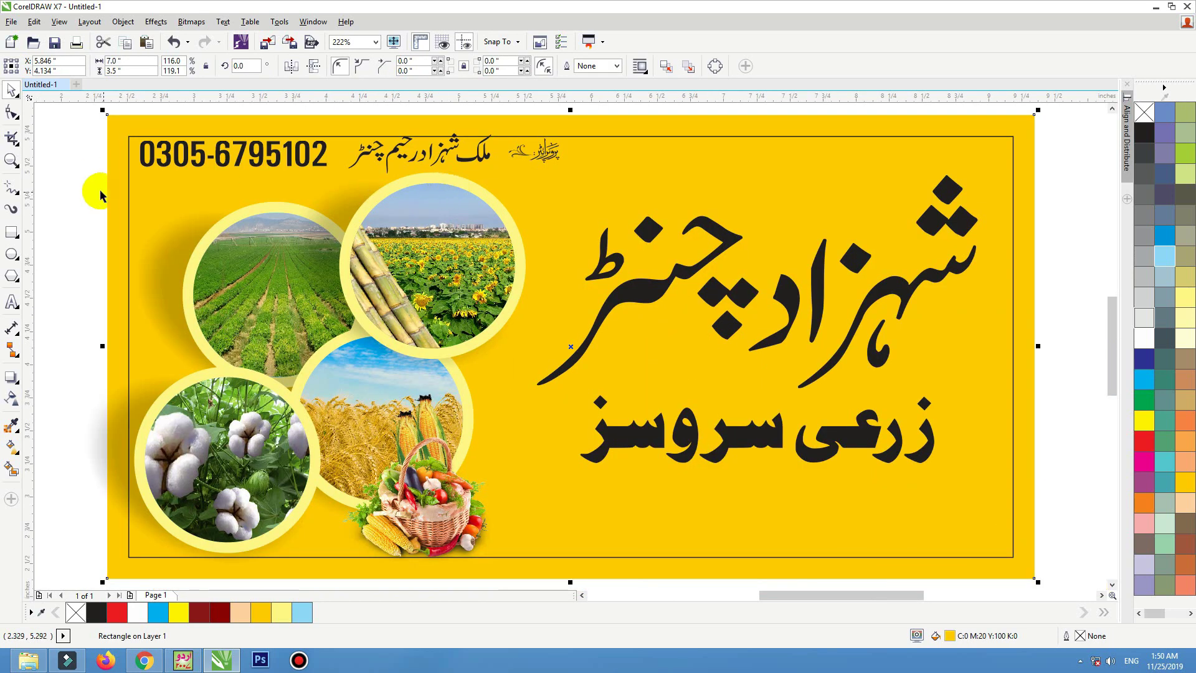
pyautogui.click(11, 232)
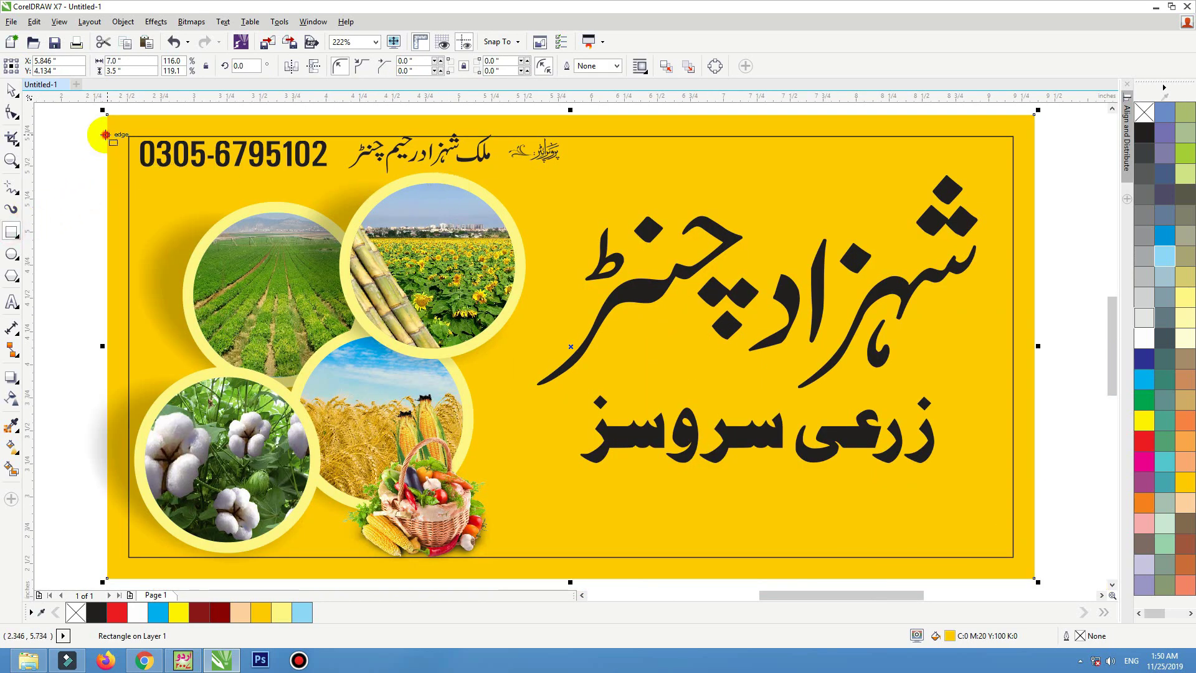
pyautogui.moveTo(105, 135); pyautogui.dragTo(579, 186)
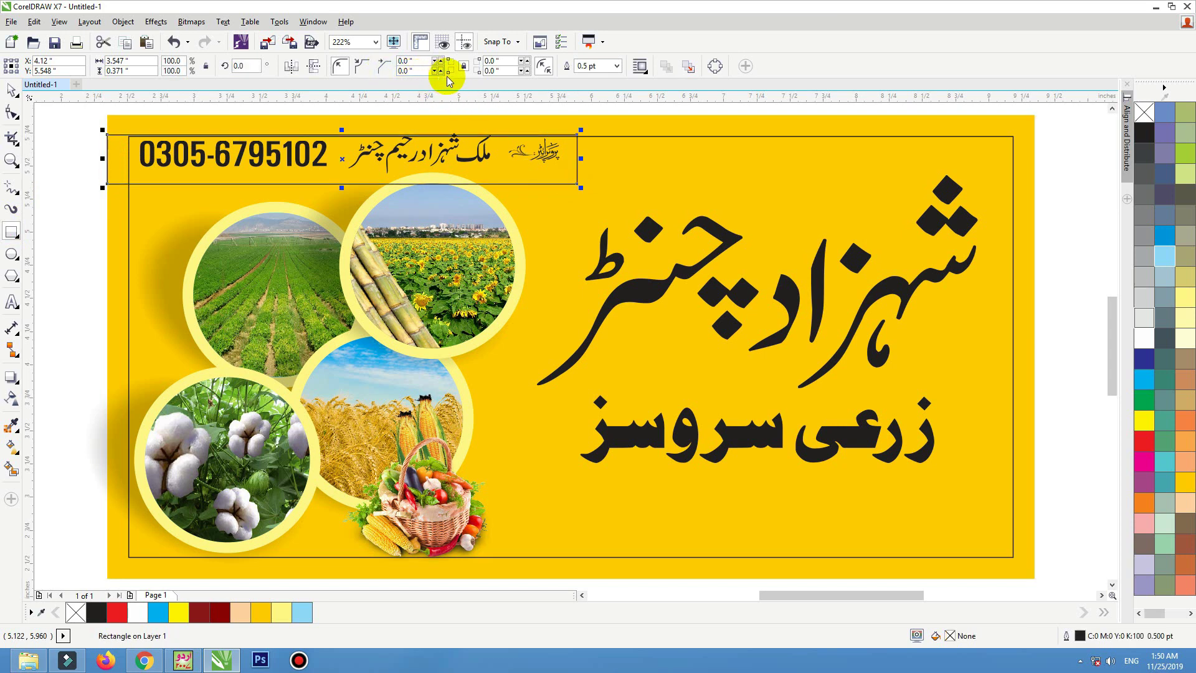
# Round the rectangle's two right-hand corners, to about 0.122 inch at the upper one and 0.186 inch at the lower one.
pyautogui.click(11, 112)
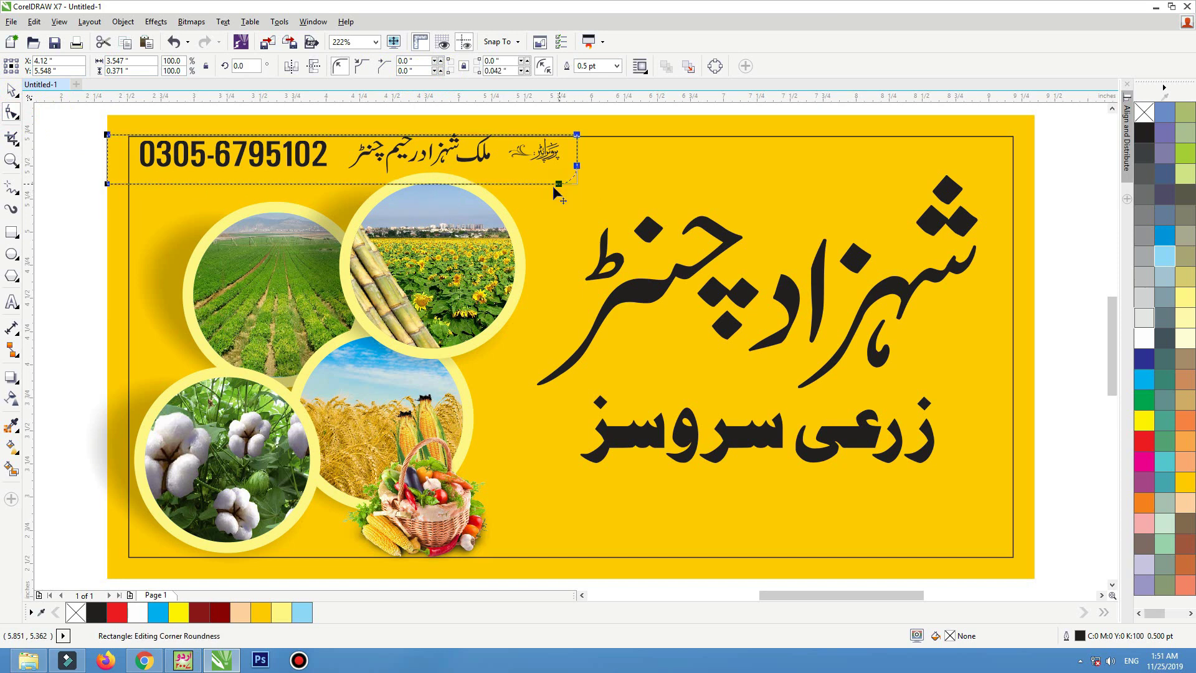
pyautogui.moveTo(554, 188); pyautogui.dragTo(555, 184)
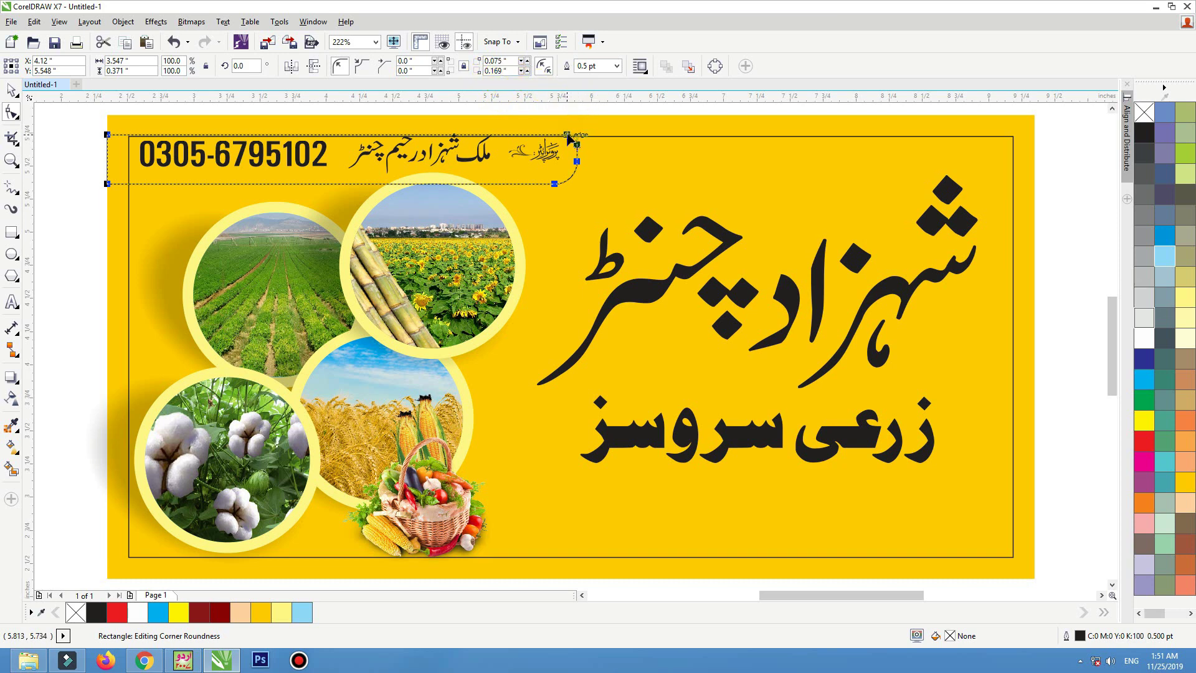
pyautogui.moveTo(553, 184)
pyautogui.mouseDown()
pyautogui.moveTo(581, 182)
pyautogui.moveTo(532, 182)
pyautogui.moveTo(607, 174)
pyautogui.moveTo(539, 178)
pyautogui.mouseUp()
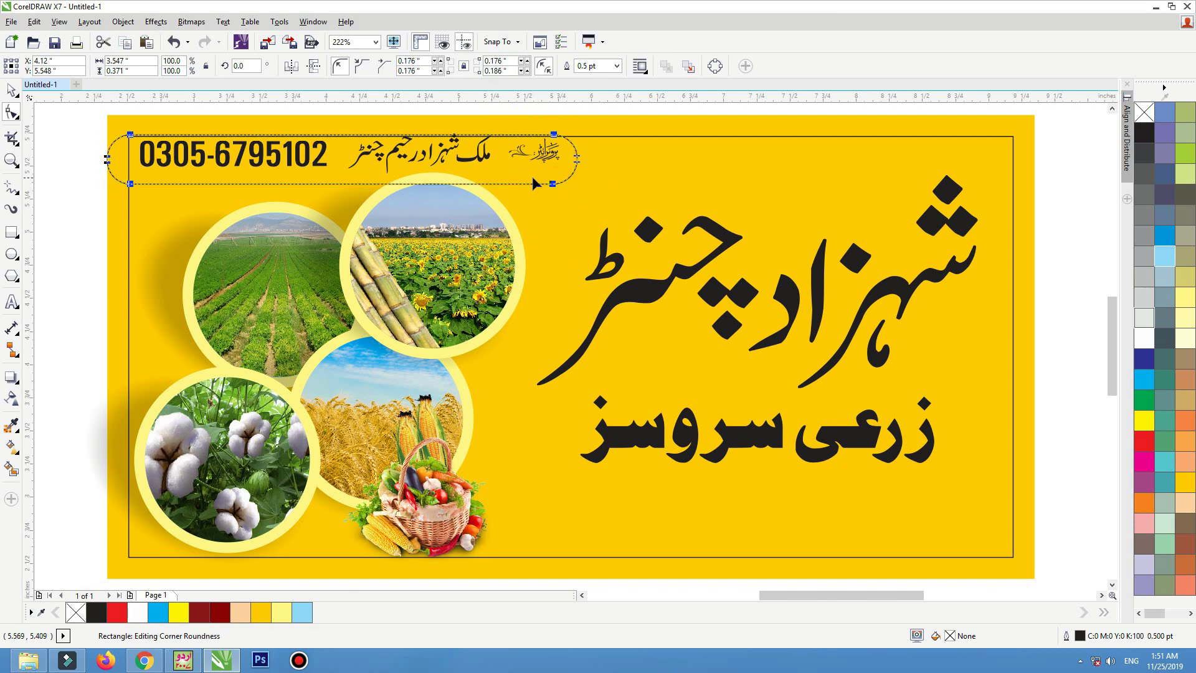
pyautogui.hotkey('ctrl', 'z')
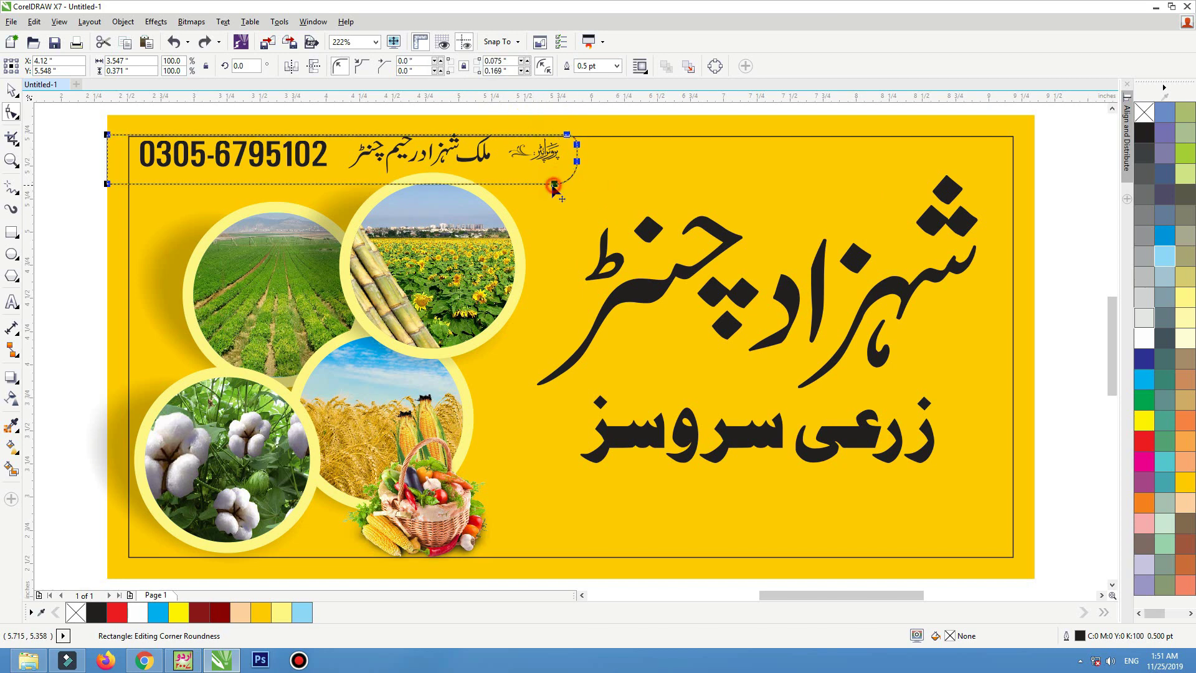
pyautogui.moveTo(553, 186); pyautogui.dragTo(550, 188)
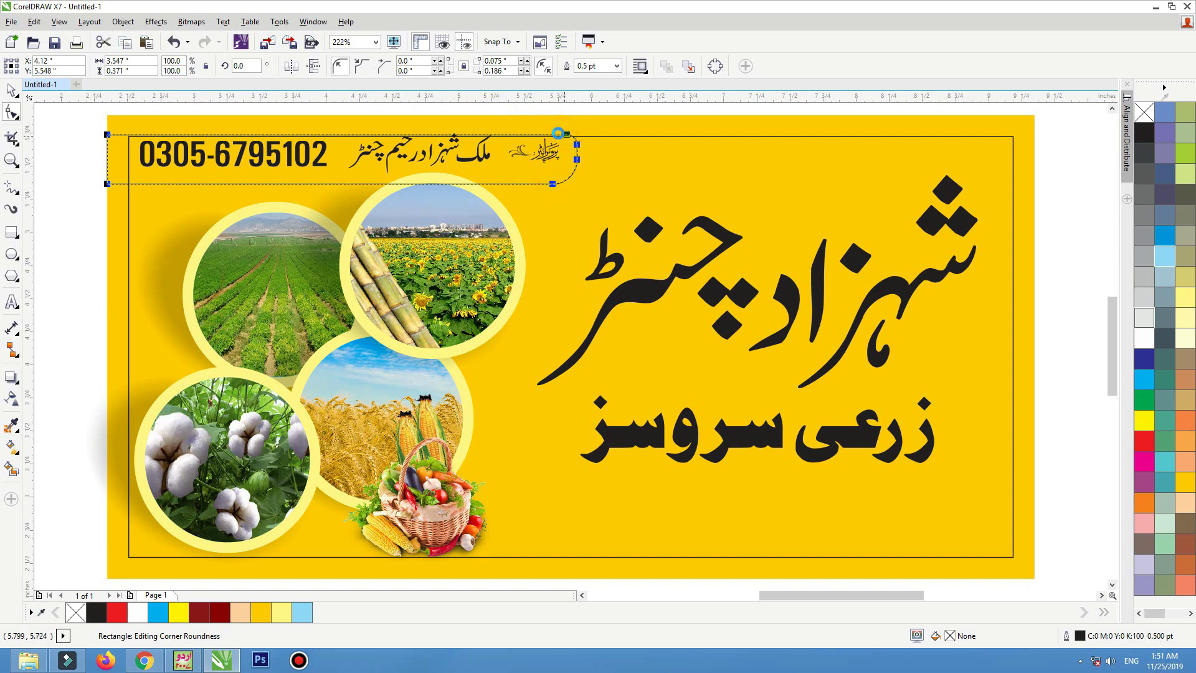
pyautogui.press('space')
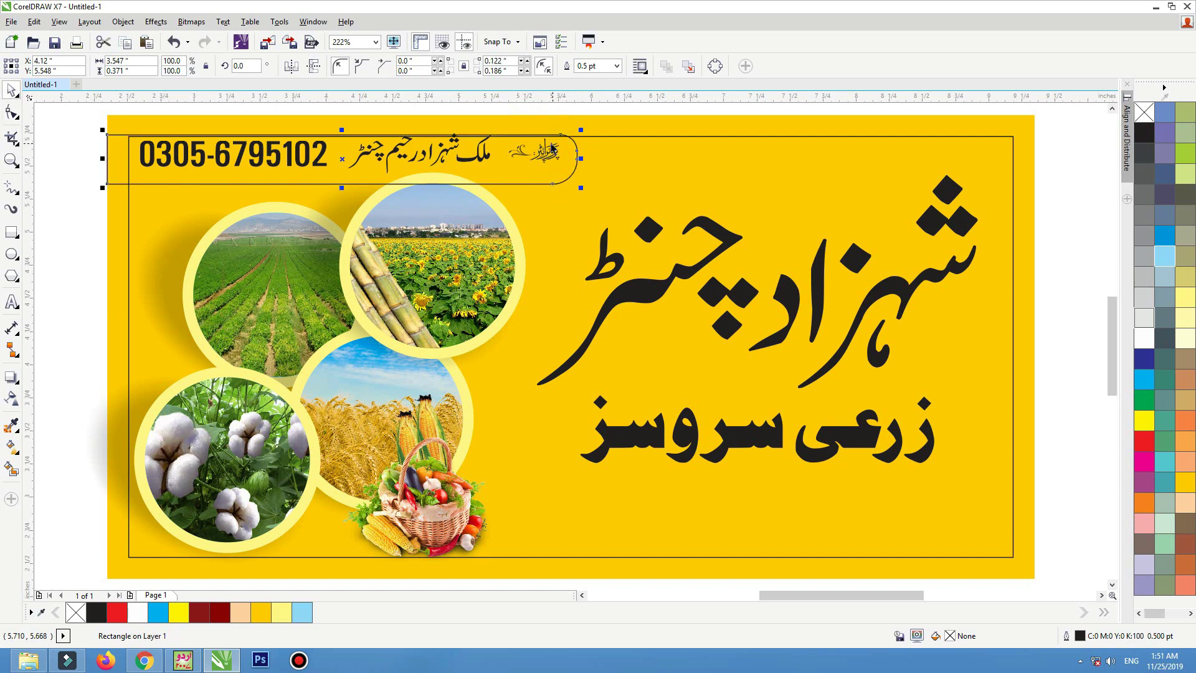
# Fill the rounded contact bar with dark red, CMYK 0, 100, 100, 50.
pyautogui.click(1151, 438)
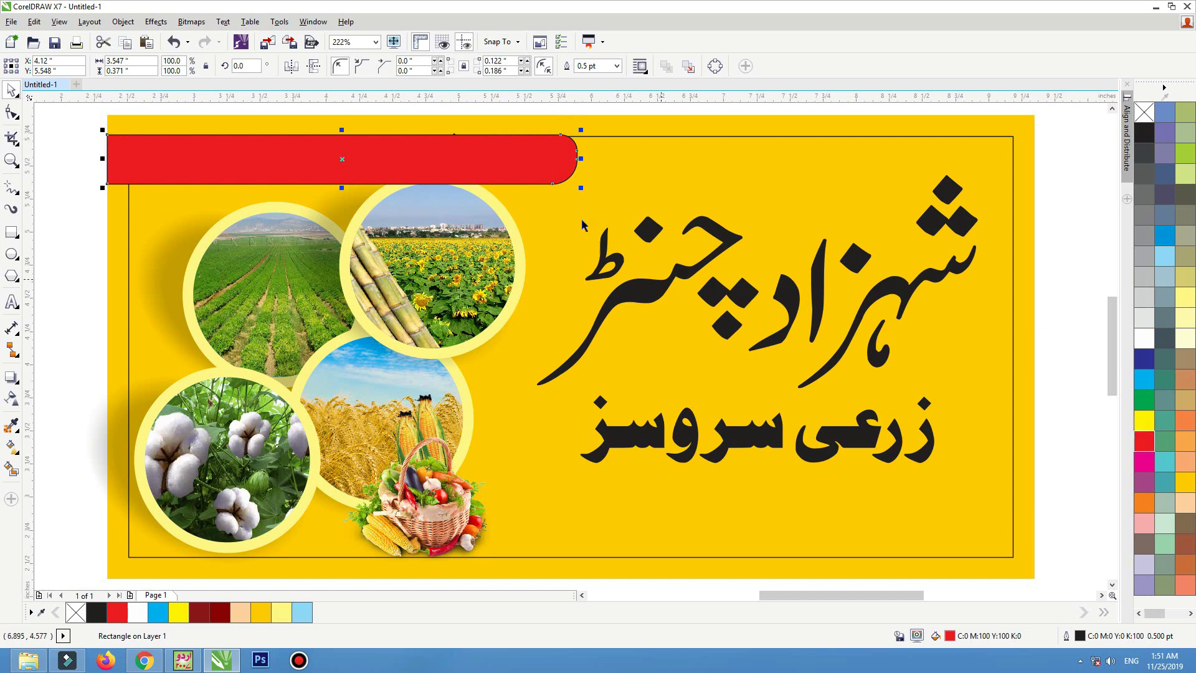
pyautogui.doubleClick(950, 635)
pyautogui.click(984, 132)
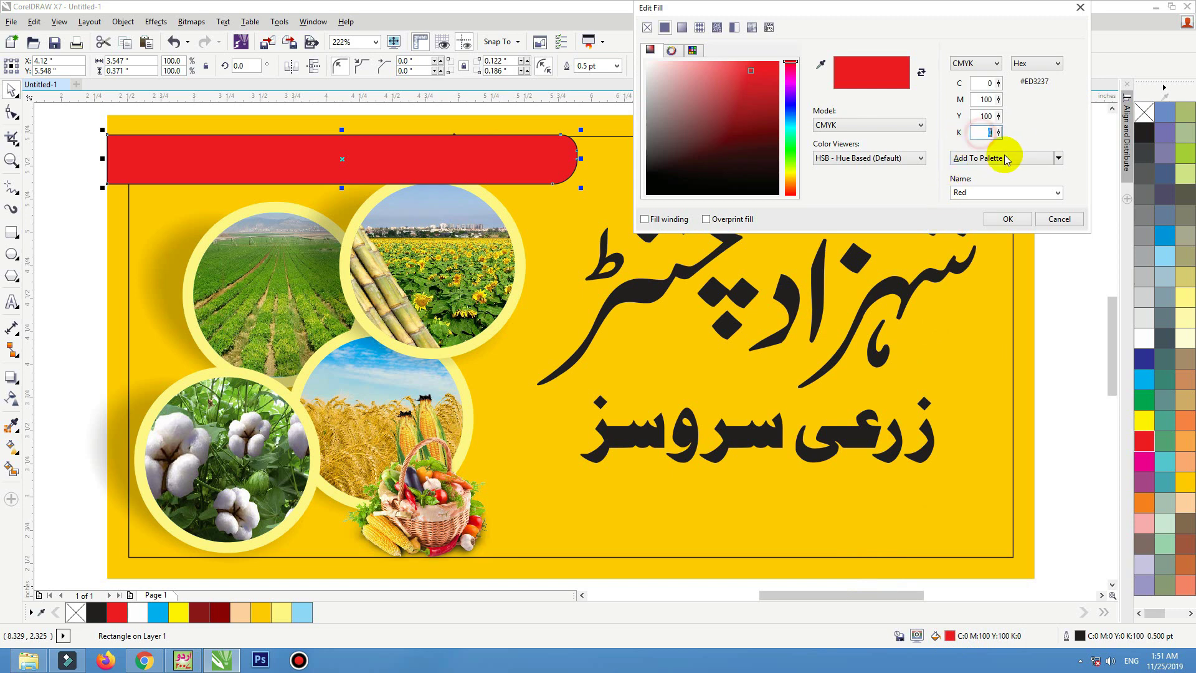
pyautogui.write('50')
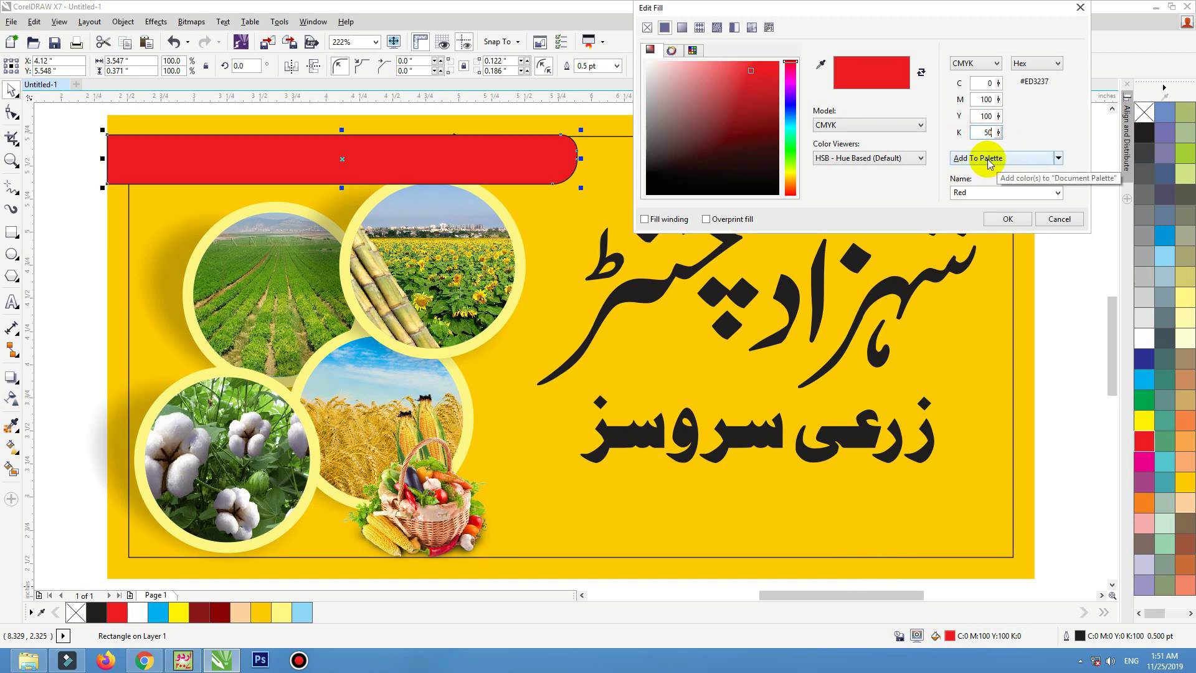
pyautogui.press('Tab')
pyautogui.click(993, 222)
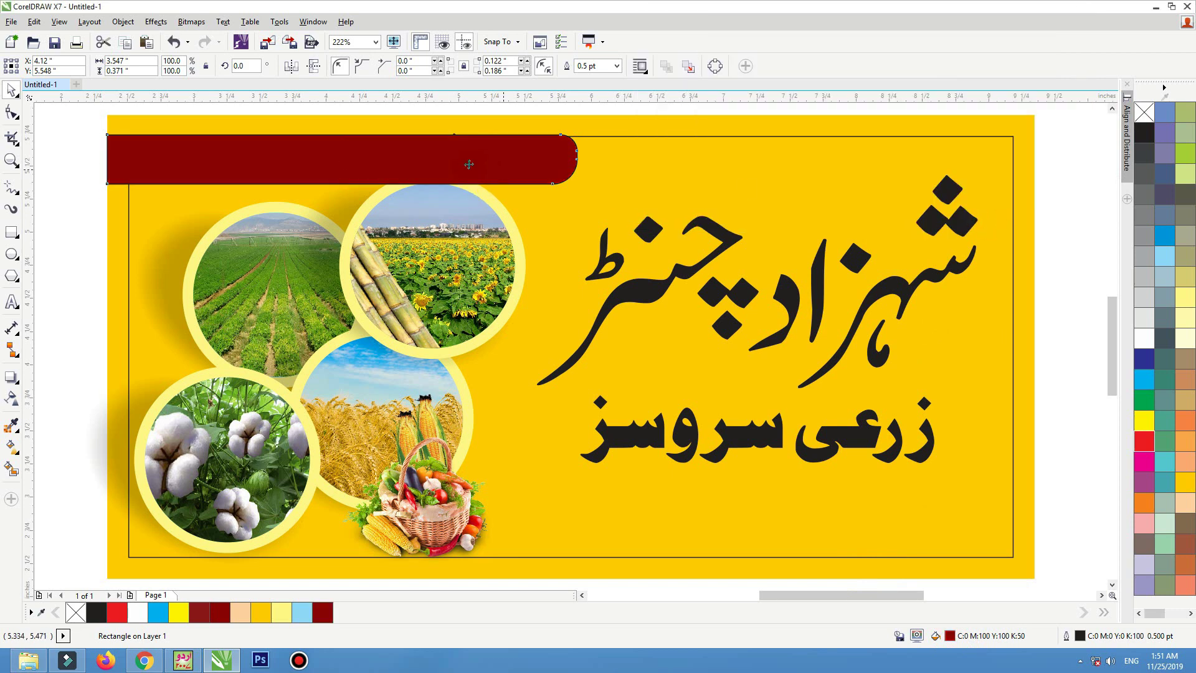
# Give the dark red bar a white outline 1.5 pt wide.
pyautogui.rightClick(1144, 338)
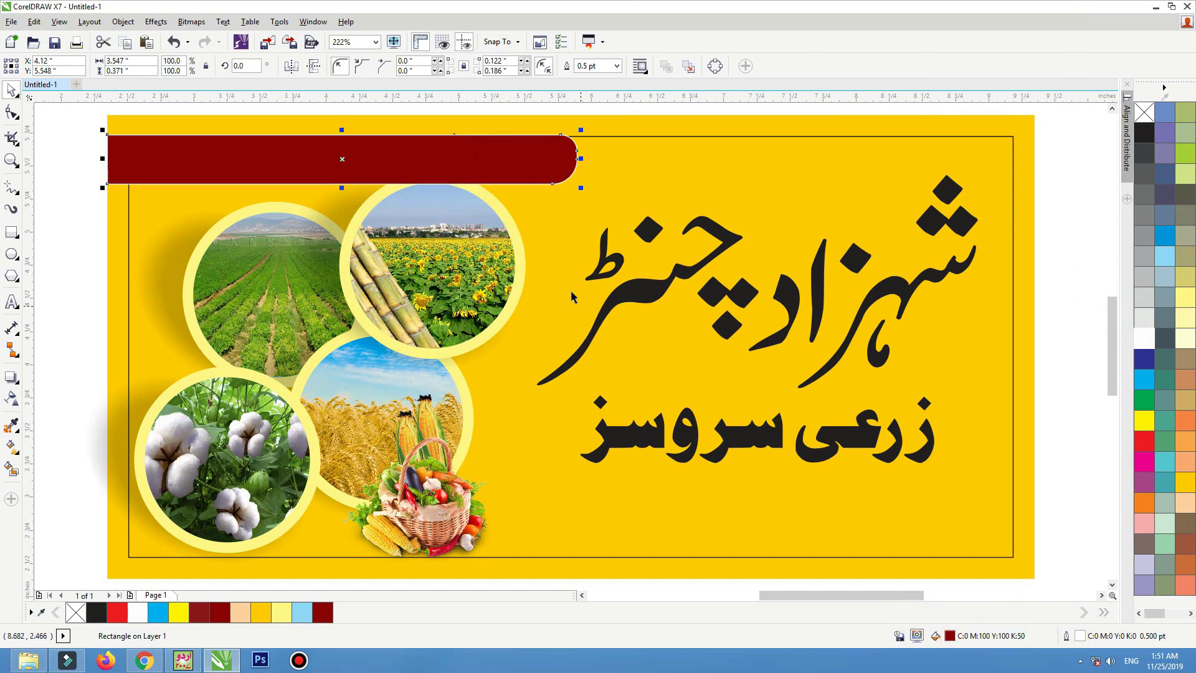
pyautogui.click(614, 66)
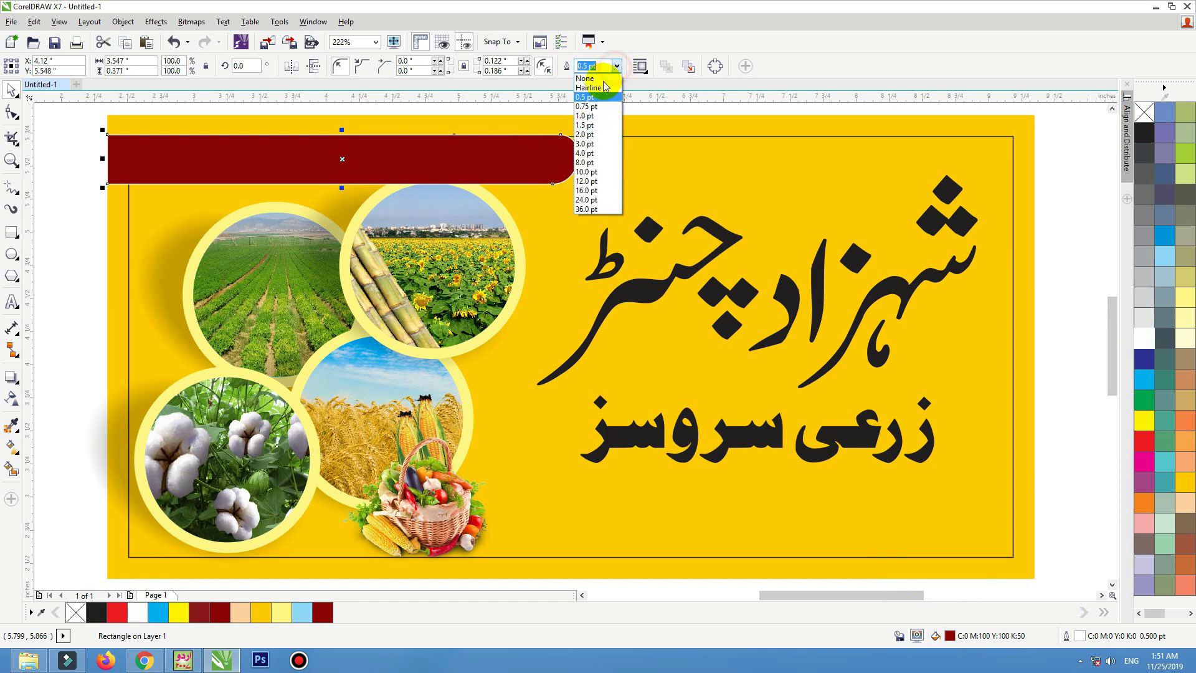
pyautogui.click(585, 134)
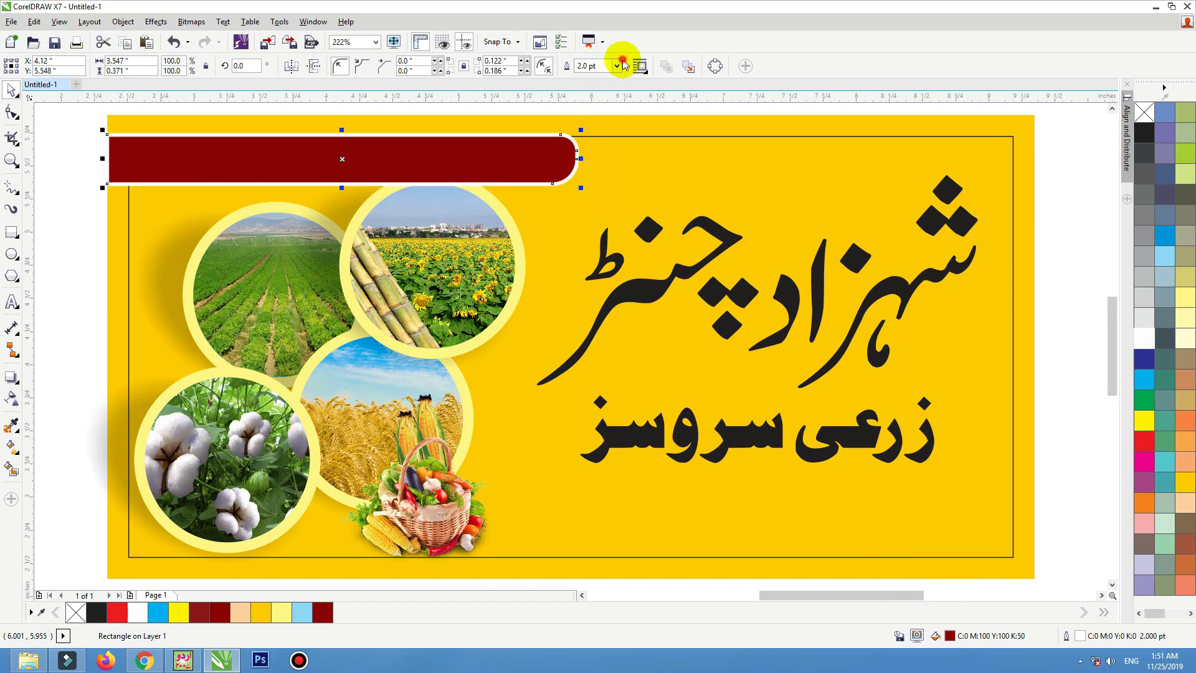
pyautogui.click(619, 66)
pyautogui.click(586, 123)
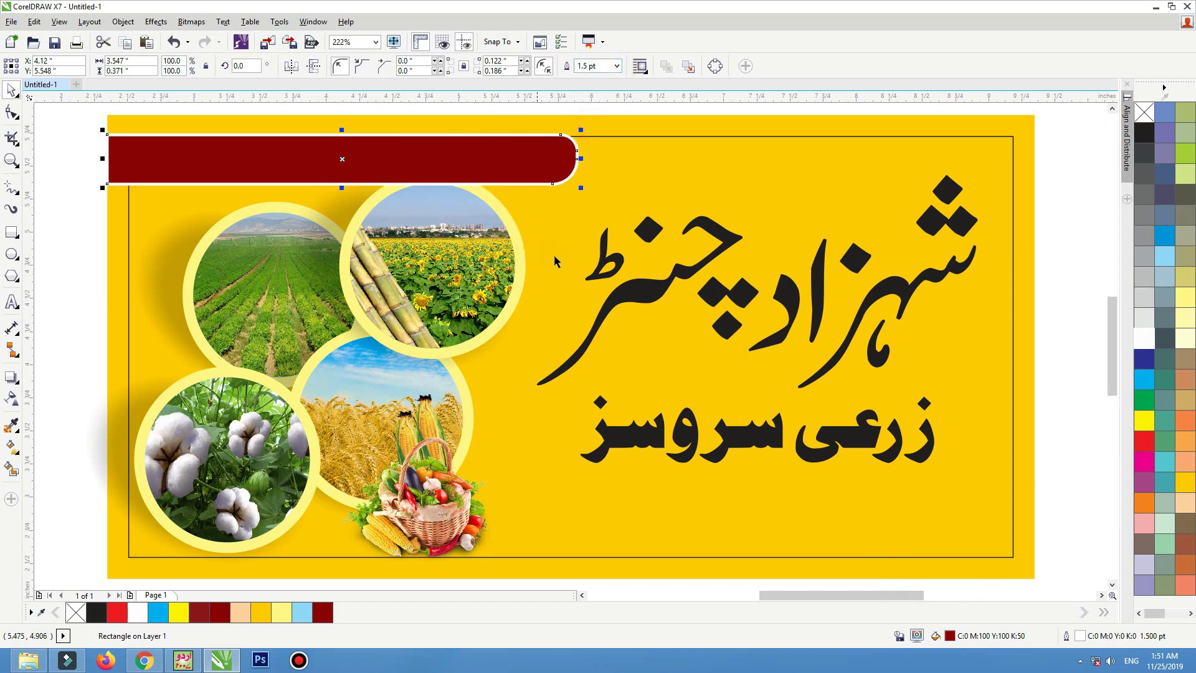
# Recolour the phone number, the name and the proprietor label on the dark red bar white.
pyautogui.press('F3')
pyautogui.moveTo(613, 195); pyautogui.dragTo(325, 267)
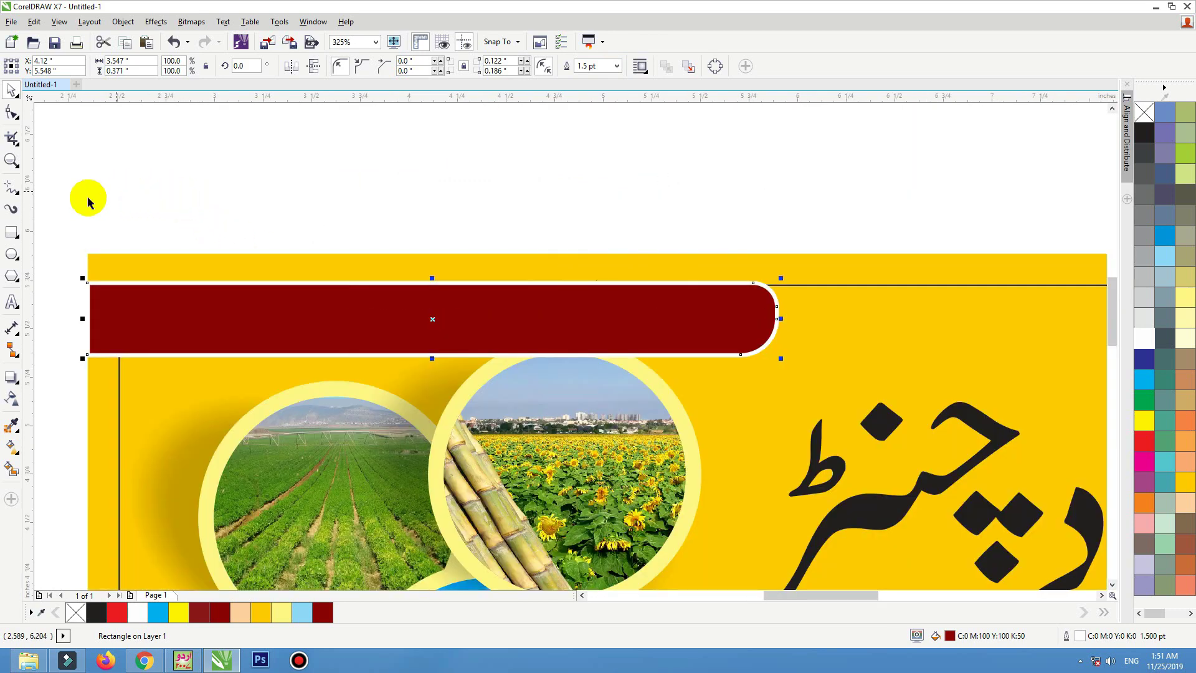
pyautogui.moveTo(413, 430); pyautogui.dragTo(750, 425)
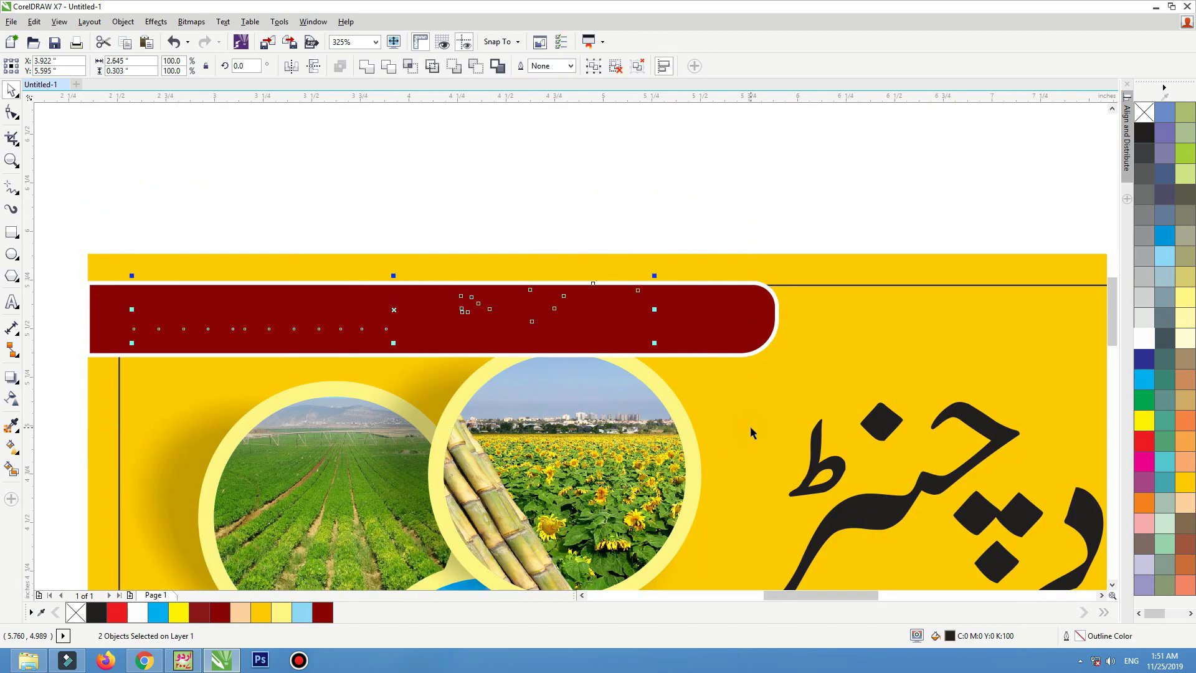
pyautogui.click(1144, 338)
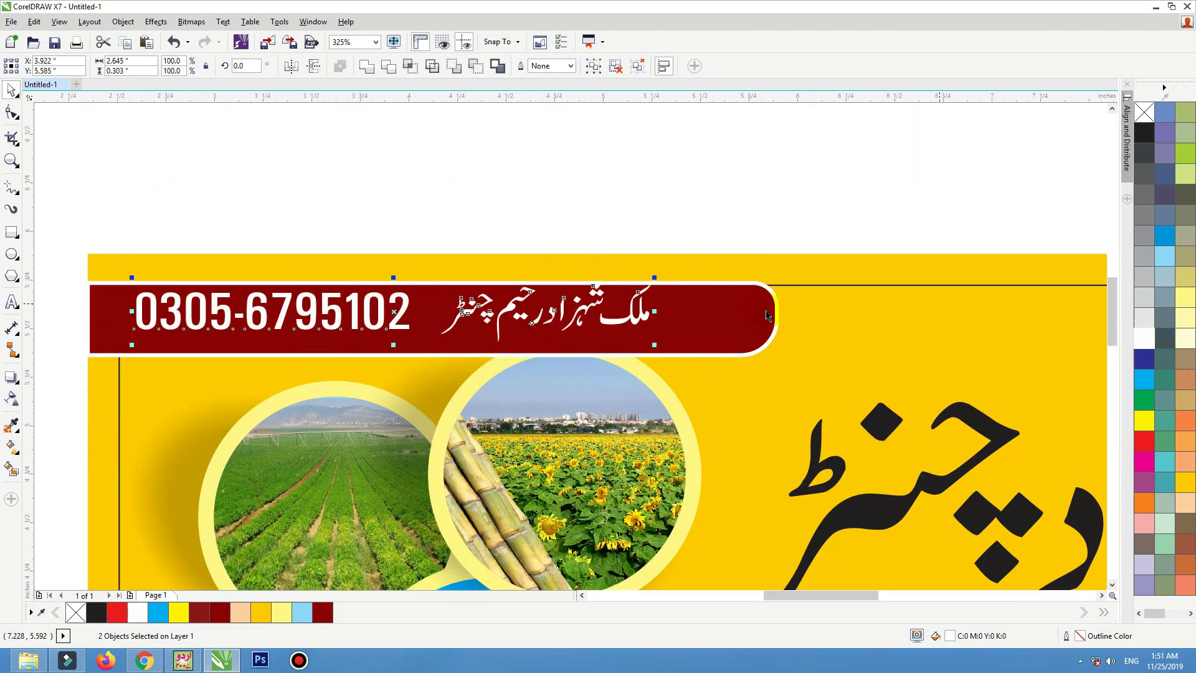
pyautogui.moveTo(865, 177); pyautogui.dragTo(652, 438)
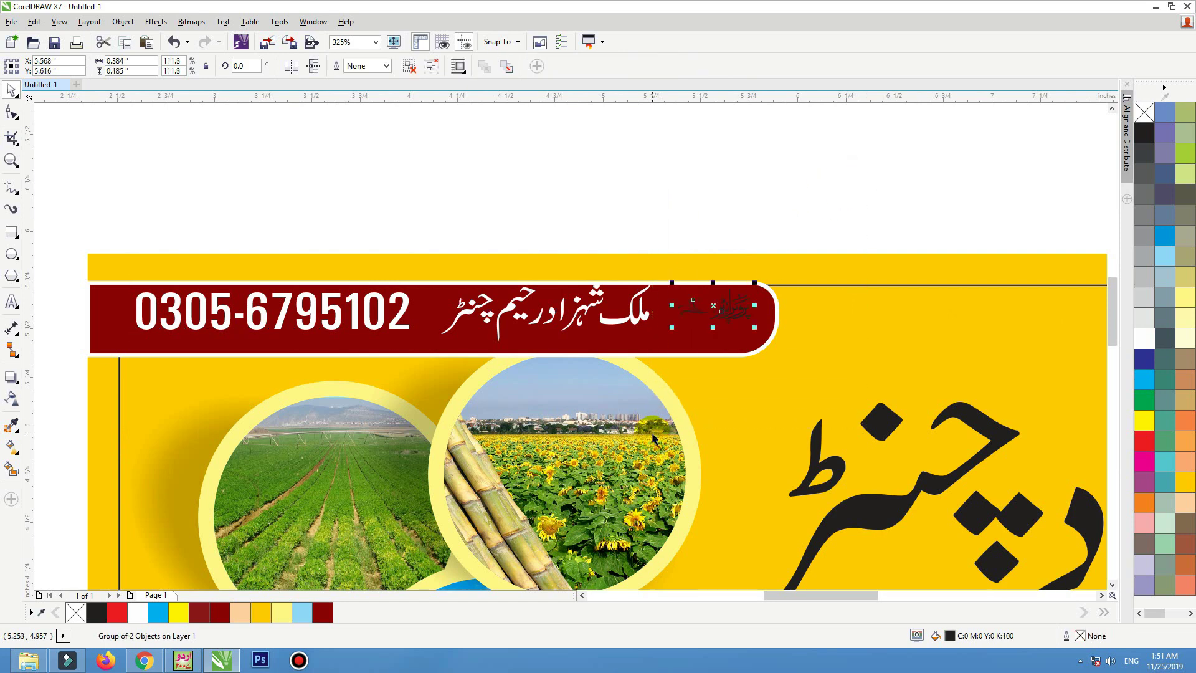
pyautogui.click(1144, 339)
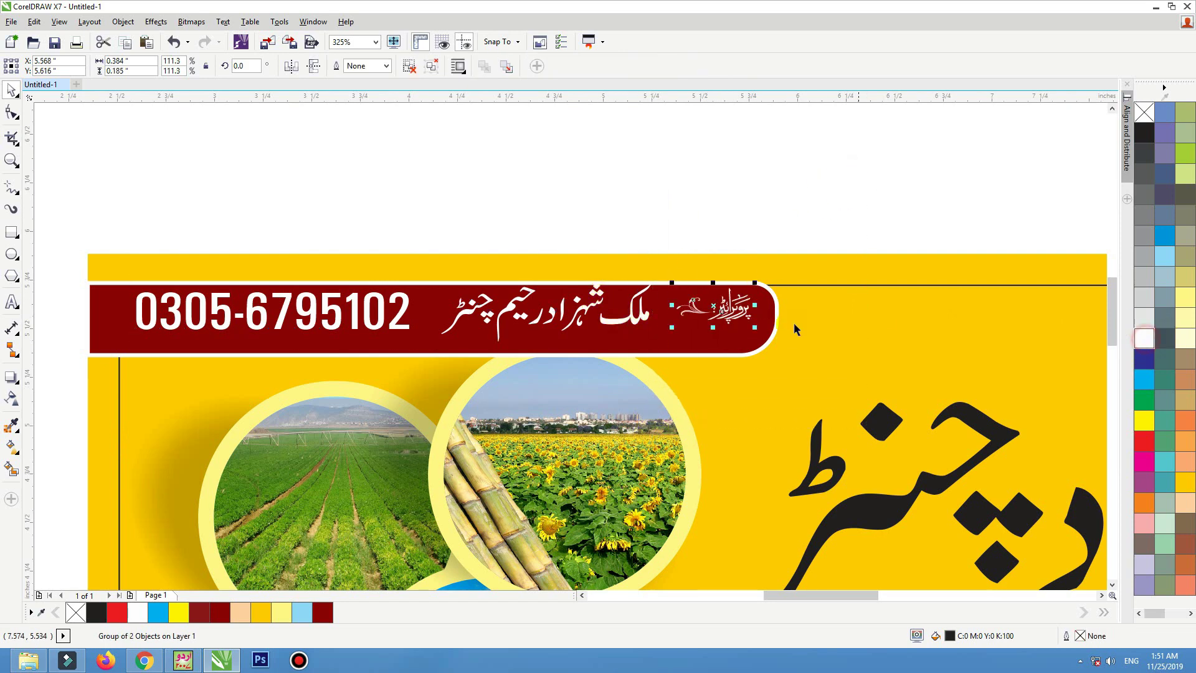
# Shorten the dark red bar at its rounded end and move the name slightly toward that end.
pyautogui.click(737, 337)
pyautogui.moveTo(780, 318); pyautogui.dragTo(742, 318)
pyautogui.click(620, 322)
pyautogui.moveTo(619, 322); pyautogui.dragTo(644, 322)
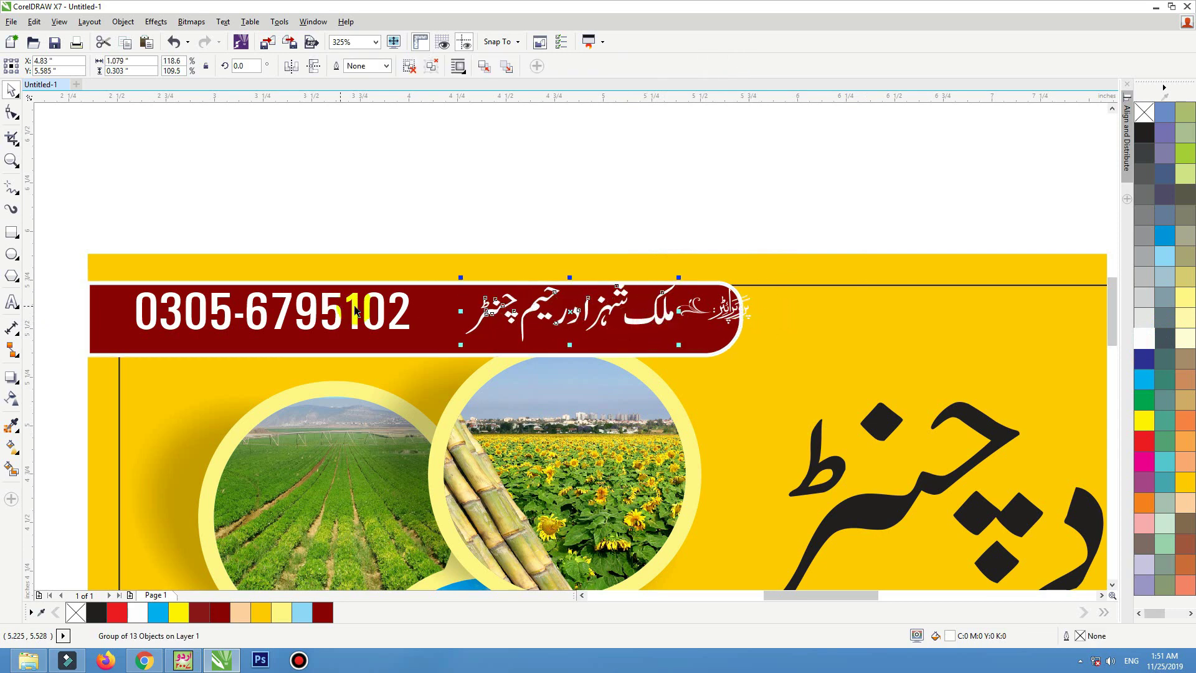
# Lower the phone number slightly and enlarge it to 21.996 pt, then extend the bar's rounded end to the right.
pyautogui.moveTo(394, 326); pyautogui.dragTo(398, 331)
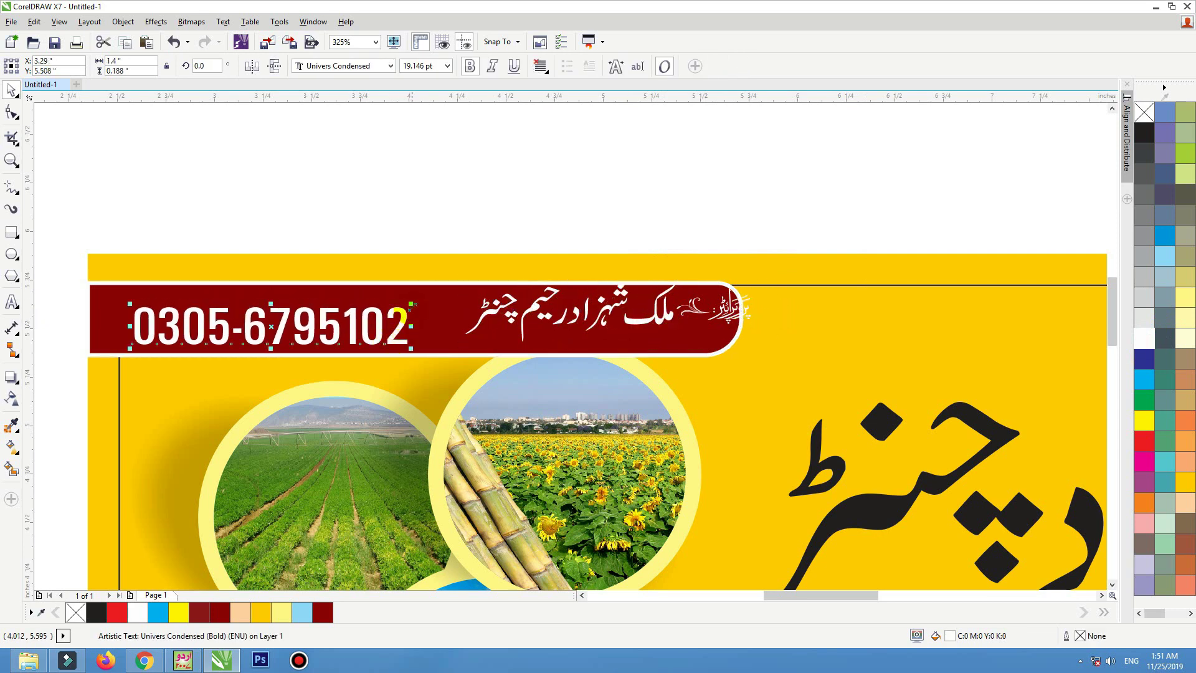
pyautogui.moveTo(436, 292); pyautogui.dragTo(460, 289)
pyautogui.click(731, 330)
pyautogui.moveTo(742, 318); pyautogui.dragTo(784, 318)
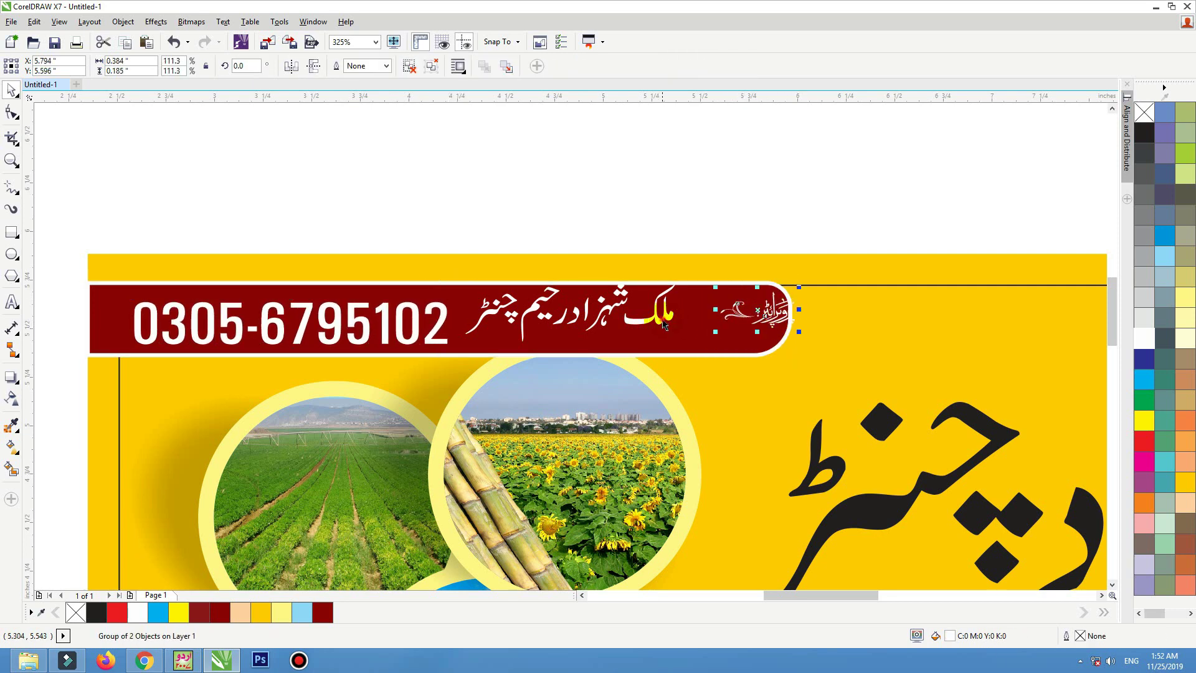
# Lower the name inside the bar, level it with the phone number and bring the number slightly closer to it.
pyautogui.moveTo(665, 319); pyautogui.dragTo(665, 328)
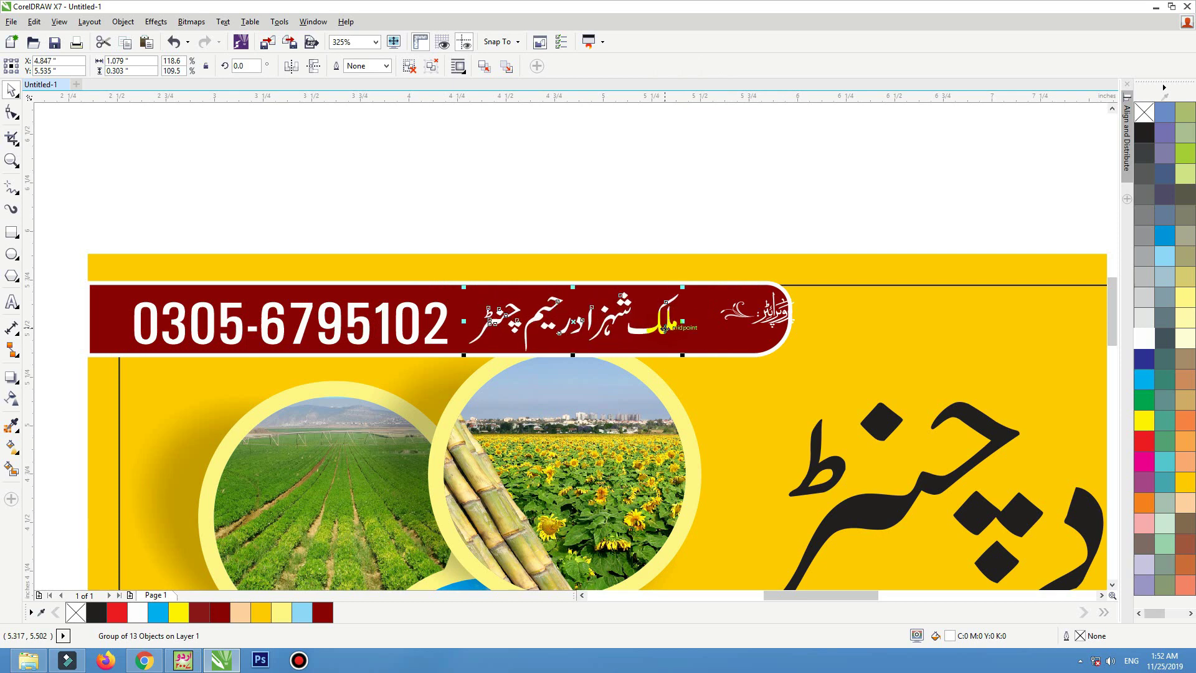
pyautogui.moveTo(503, 324); pyautogui.dragTo(496, 328)
pyautogui.click(439, 324)
pyautogui.keyDown('shift'); pyautogui.click(484, 321); pyautogui.keyUp('shift')
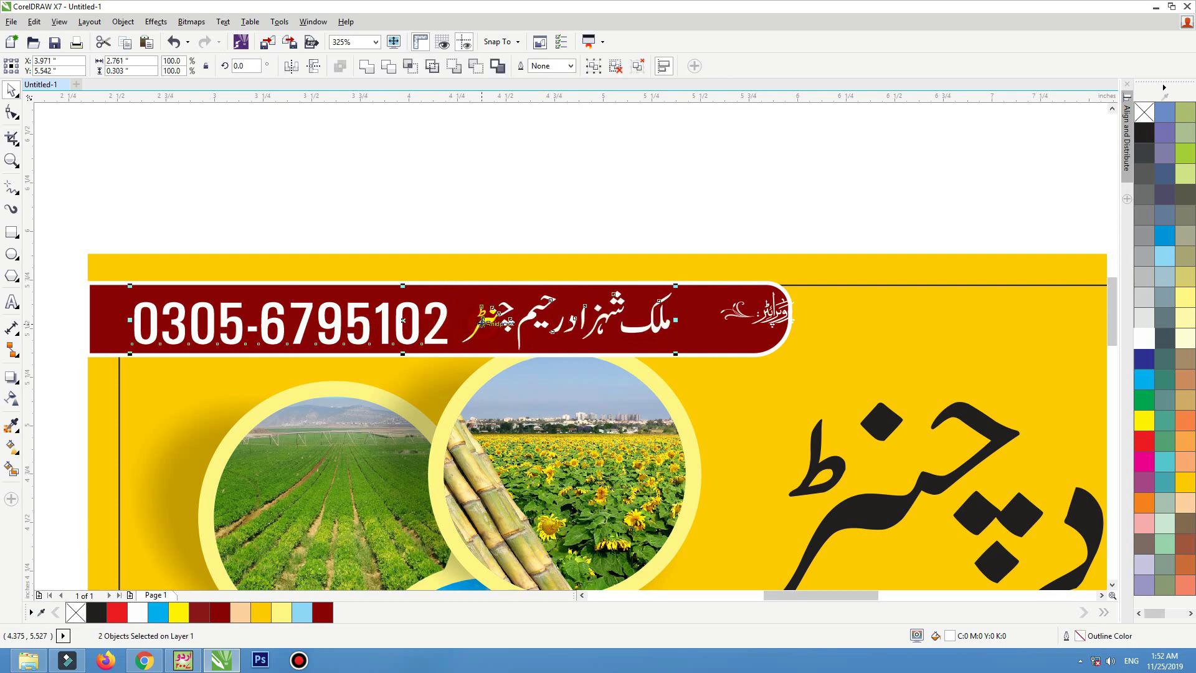
pyautogui.click(436, 319)
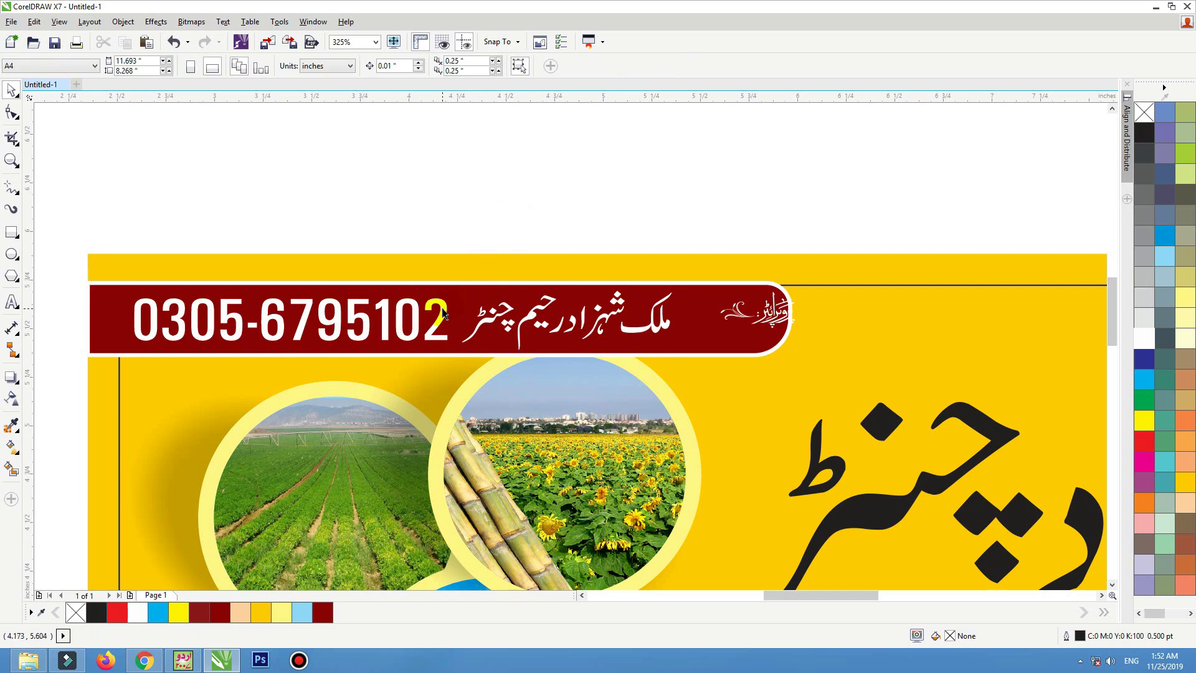
pyautogui.moveTo(436, 319); pyautogui.dragTo(464, 316)
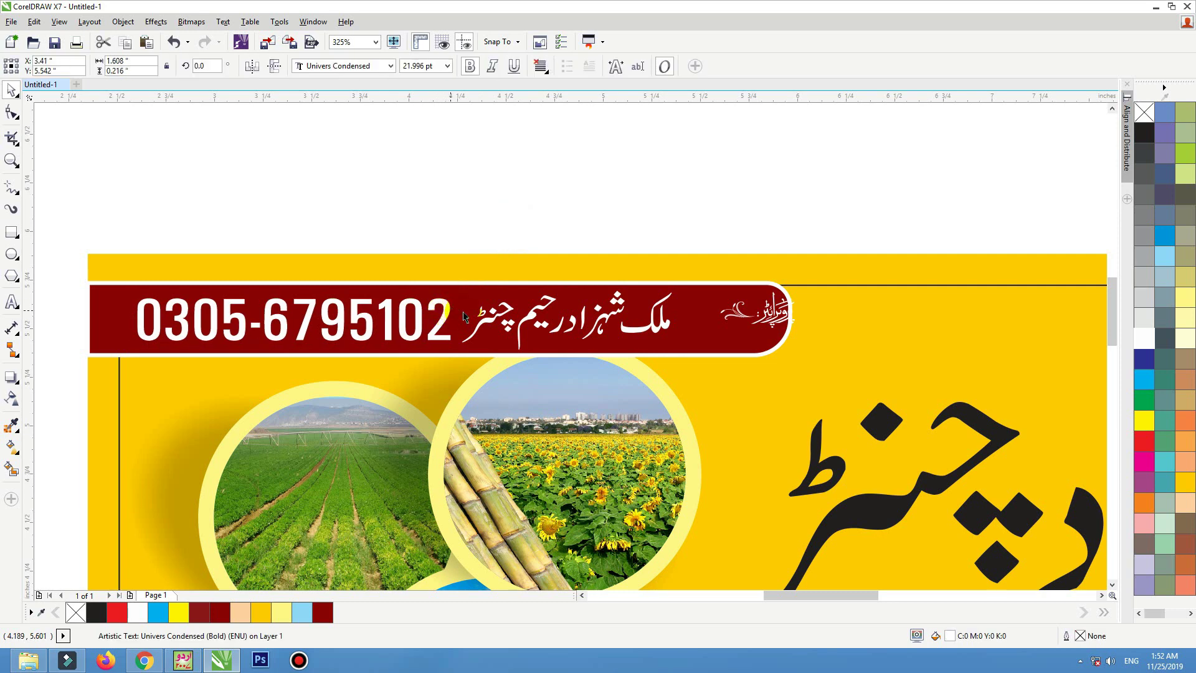
# Shorten the dark red bar so its rounded end falls just past the name, at the start of the proprietor label.
pyautogui.click(756, 337)
pyautogui.moveTo(791, 321); pyautogui.dragTo(740, 316)
pyautogui.click(881, 227)
# Draw a rectangle about 0.39 by 0.19 inch across the bar's rounded end and the proprietor label.
pyautogui.scroll(3, 813, 300)
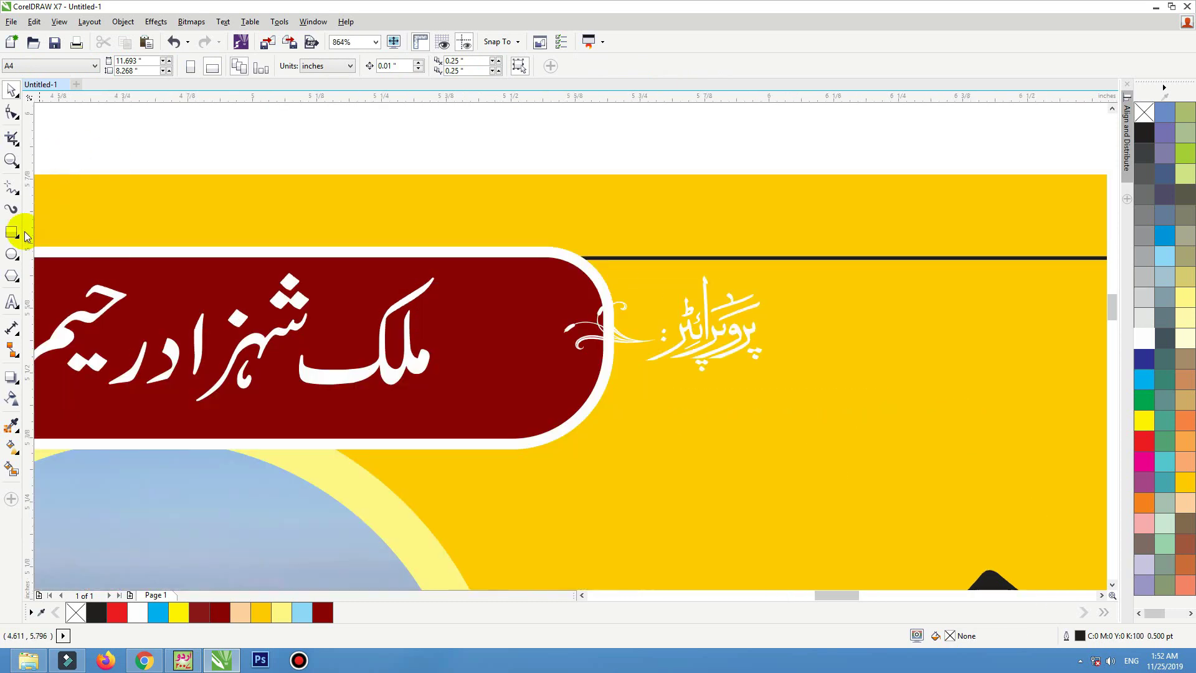
pyautogui.click(25, 234)
pyautogui.moveTo(514, 279); pyautogui.dragTo(715, 378)
pyautogui.click(11, 90)
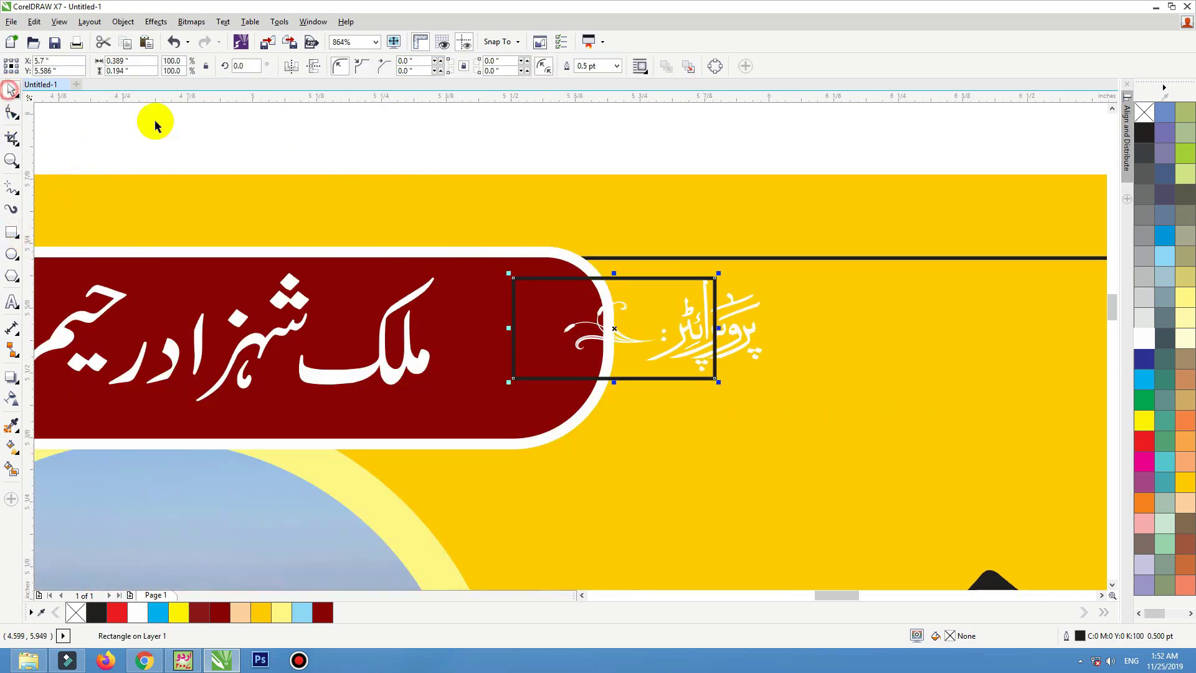
# Fully round the new rectangle's corners, fill it with dark blue and give it a white outline.
pyautogui.click(11, 112)
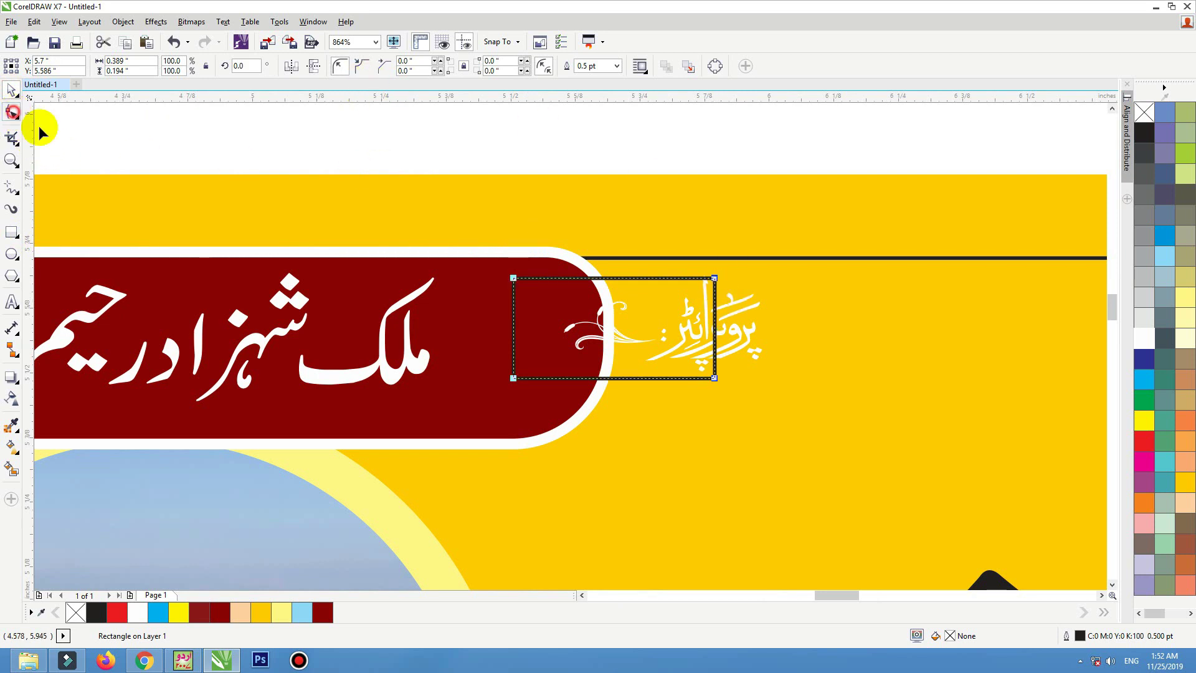
pyautogui.moveTo(715, 279); pyautogui.dragTo(661, 279)
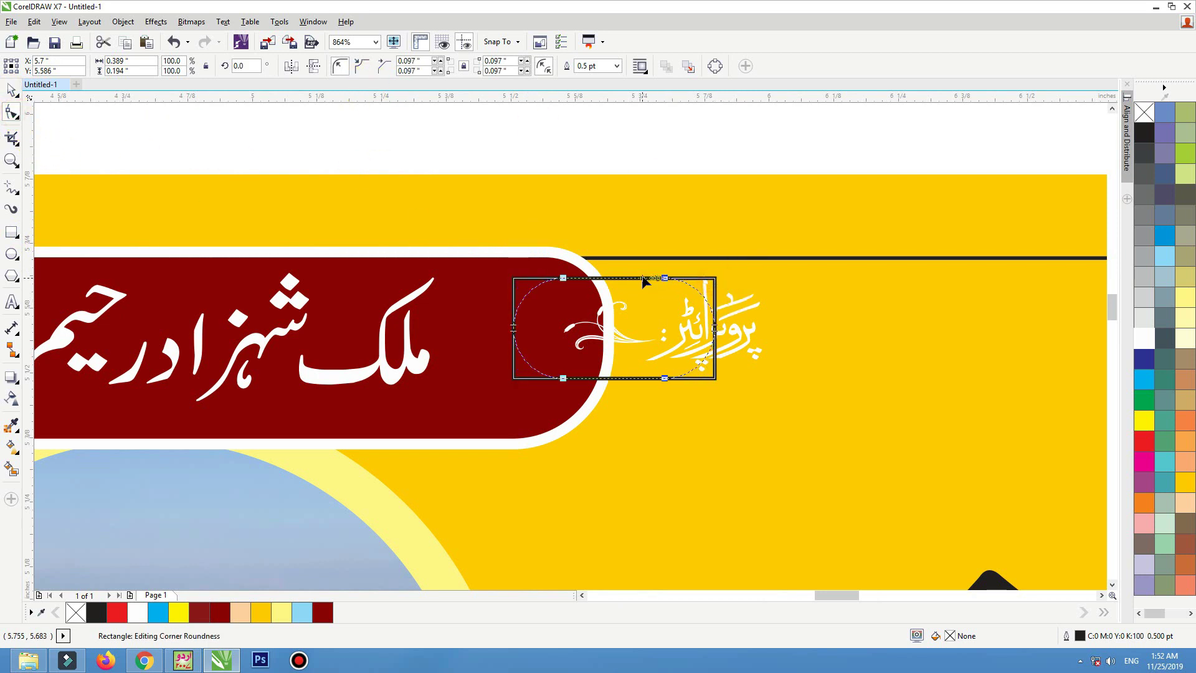
pyautogui.click(1145, 358)
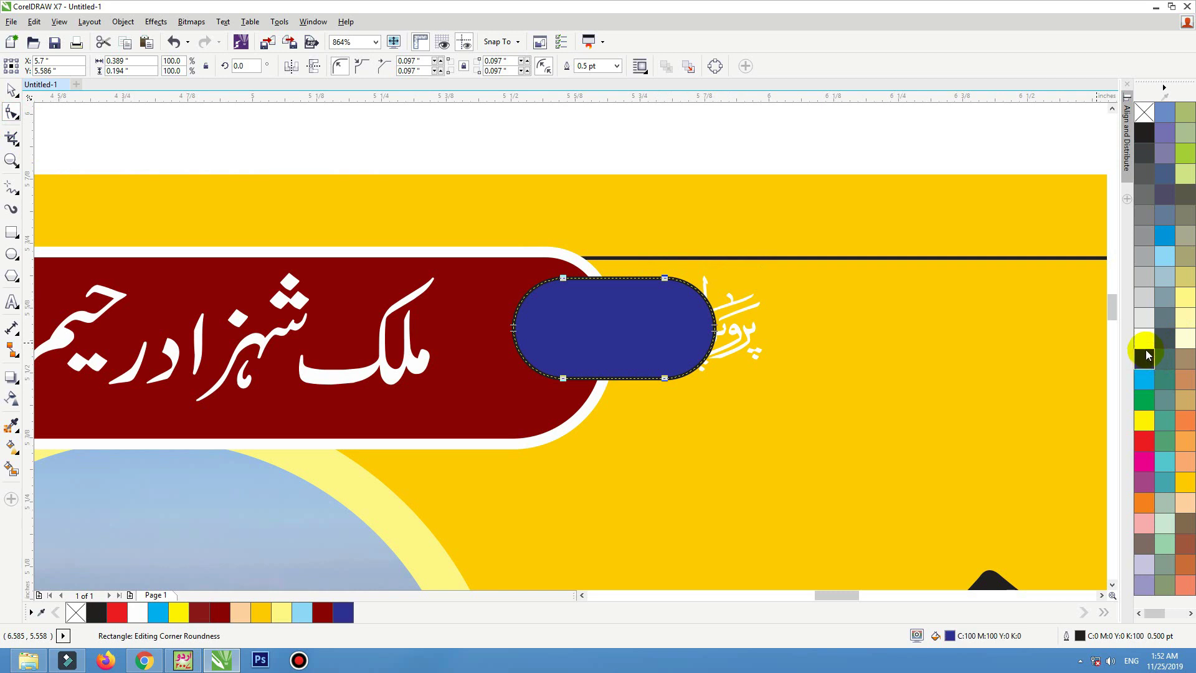
pyautogui.press('space')
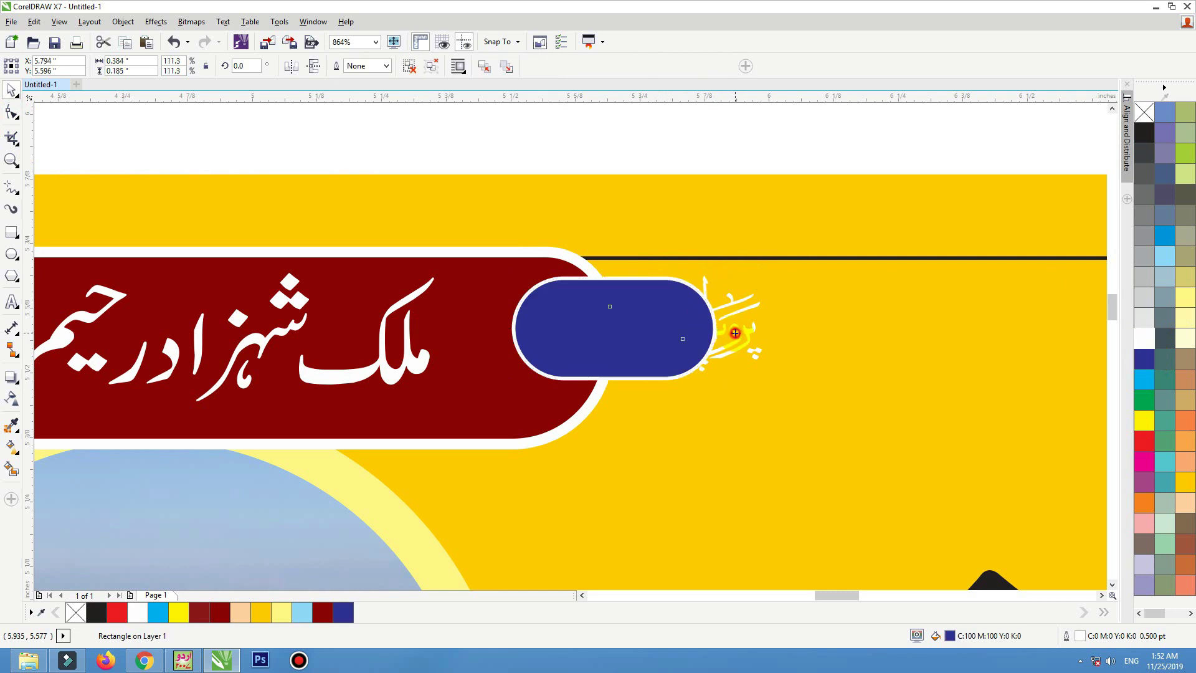
# Bring the proprietor label in front of the blue rounded shape, shrink it and centre it inside the shape.
pyautogui.click(735, 332)
pyautogui.hotkey('shift', 'pageup')
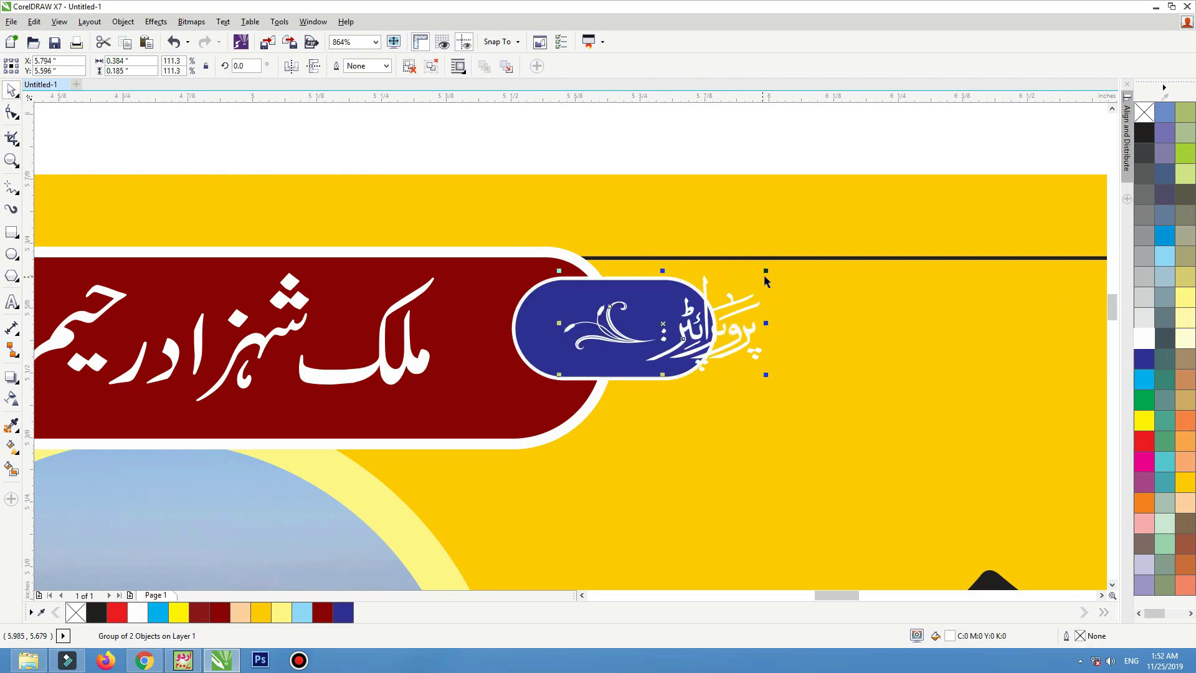
pyautogui.moveTo(766, 272); pyautogui.dragTo(710, 255)
pyautogui.keyDown('shift'); pyautogui.click(647, 287); pyautogui.keyUp('shift')
# Rotate the blue shape and its label together about 13.1 degrees counterclockwise, then move them left and slightly down over the bar's rounded end.
pyautogui.click(672, 284)
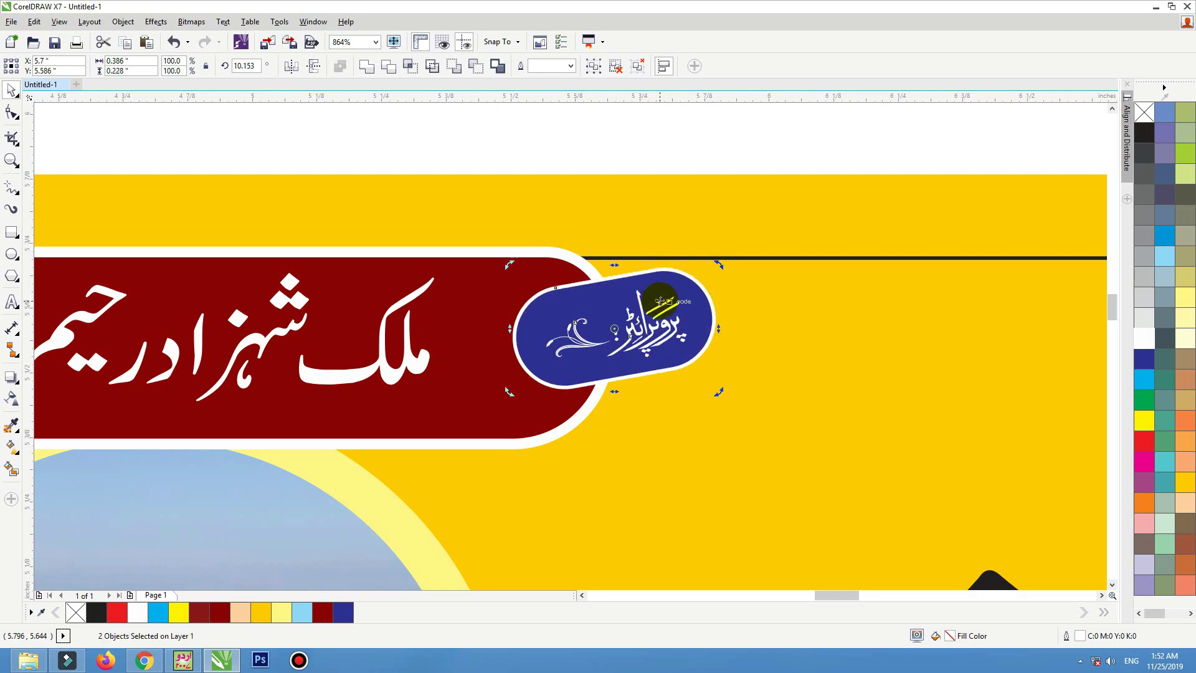
pyautogui.click(630, 311)
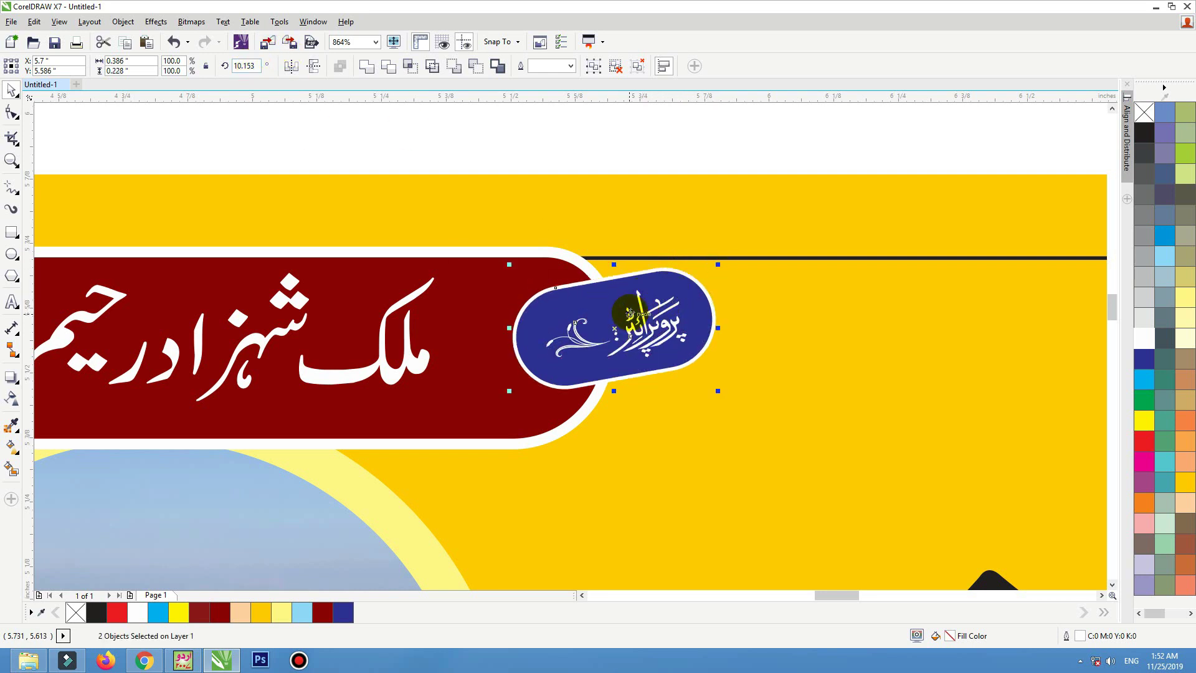
pyautogui.click(688, 279)
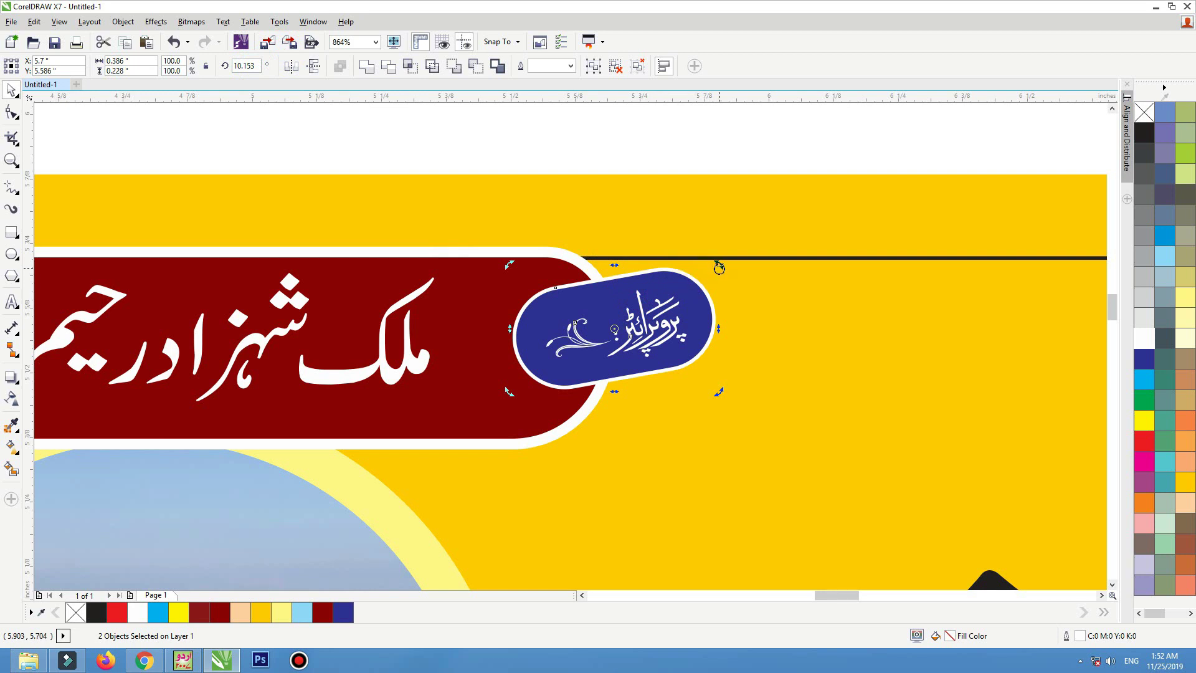
pyautogui.moveTo(719, 267); pyautogui.dragTo(715, 261)
pyautogui.moveTo(630, 293); pyautogui.dragTo(592, 319)
# Add a drop shadow with opacity 50 and feathering 15 beneath the blue proprietor badge and its label.
pyautogui.click(13, 379)
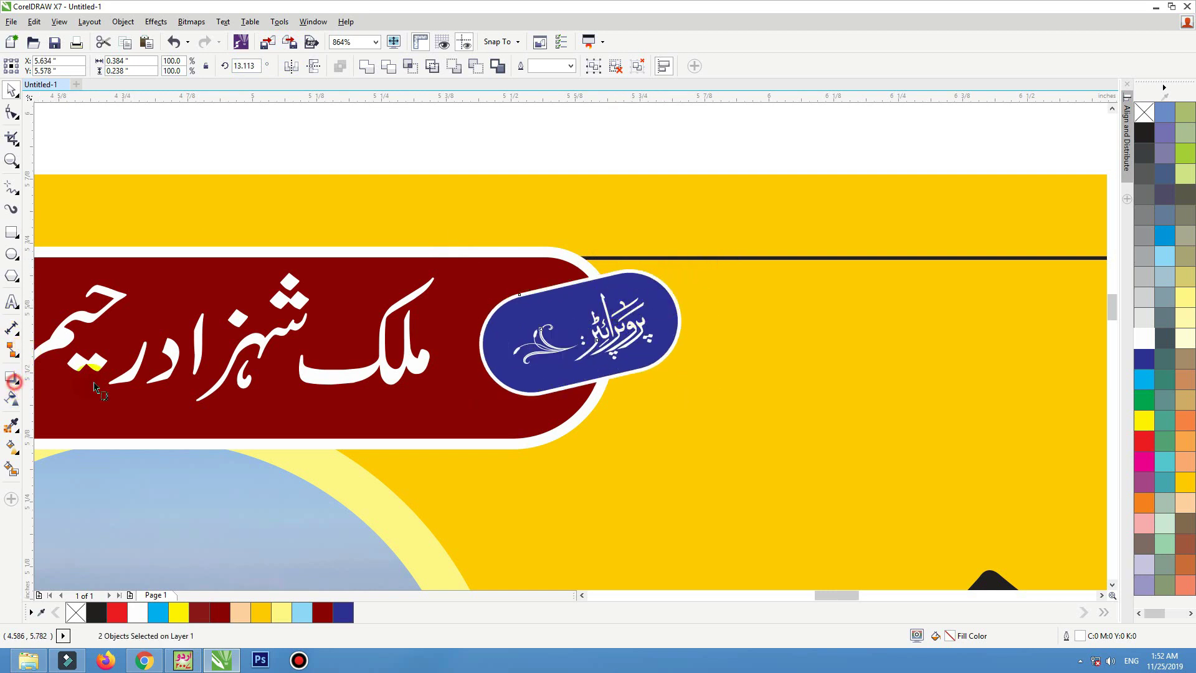
pyautogui.moveTo(535, 399); pyautogui.dragTo(539, 314)
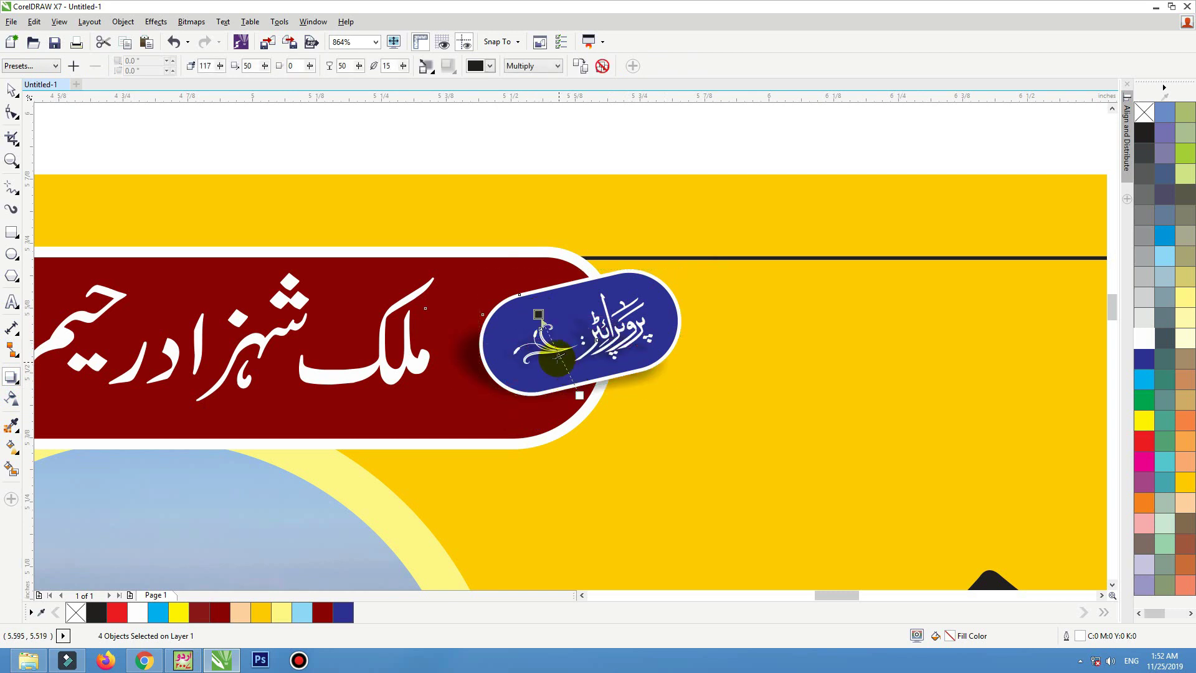
pyautogui.press('space')
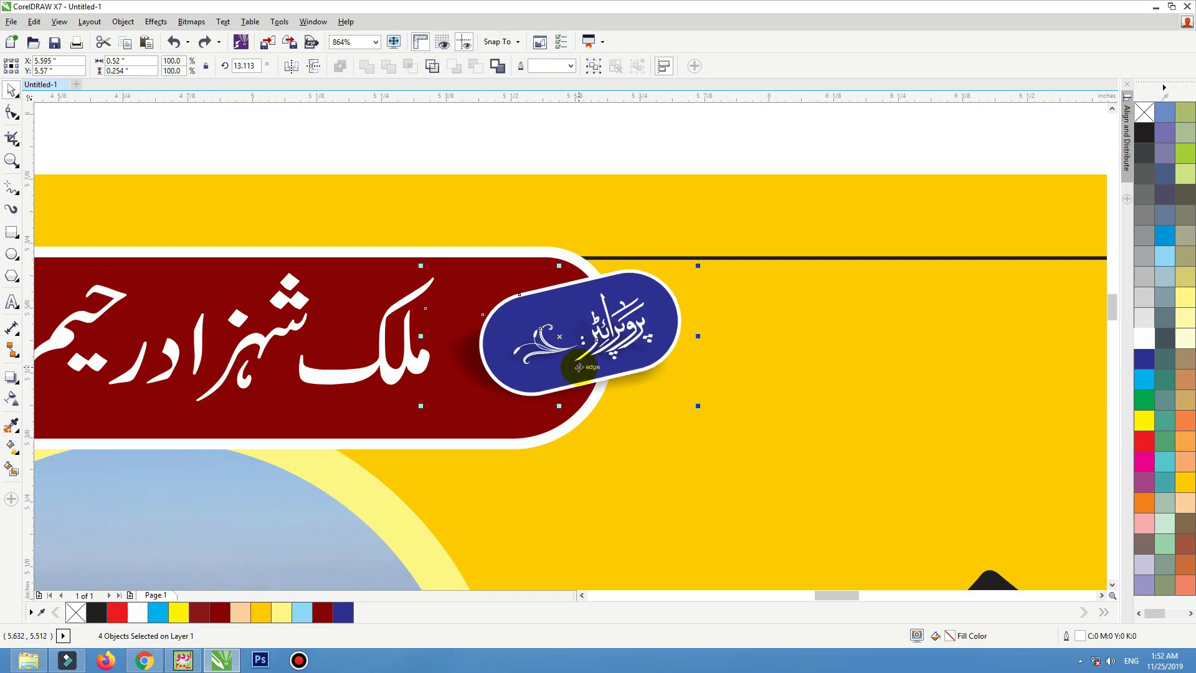
pyautogui.click(486, 221)
# Move the red Graphic House heading slightly down, closer to the banner.
pyautogui.press('F4')
pyautogui.click(450, 163)
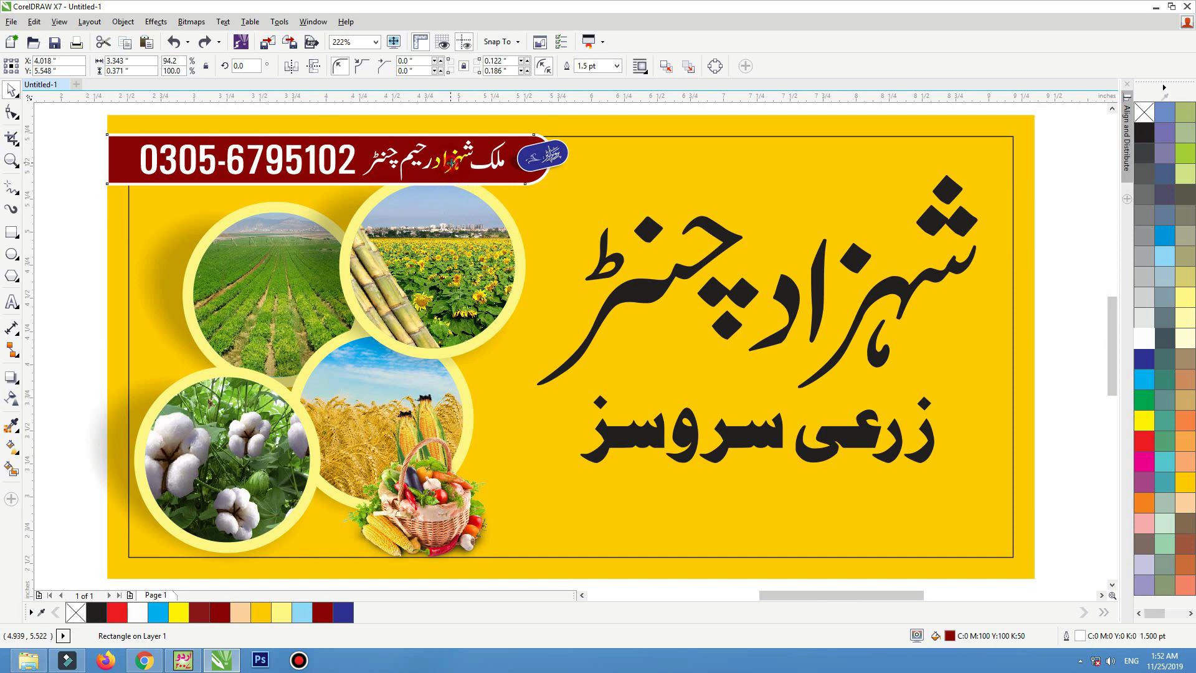
pyautogui.press('F4')
pyautogui.click(676, 179)
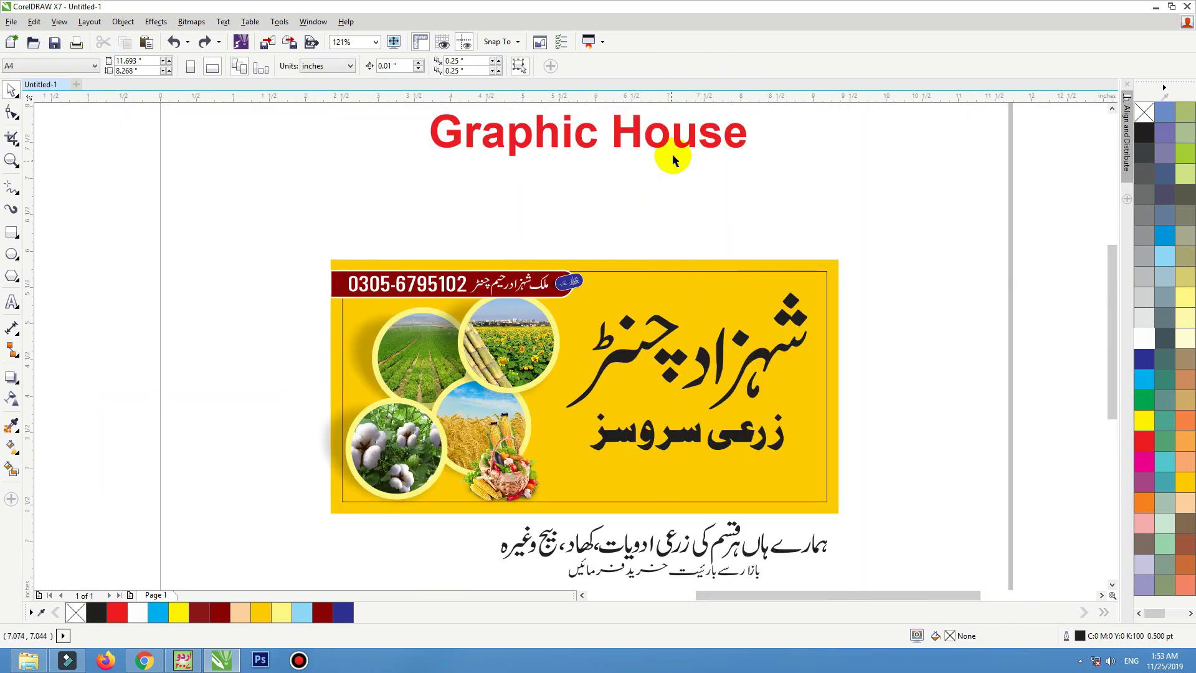
pyautogui.click(672, 160)
pyautogui.moveTo(681, 160); pyautogui.dragTo(758, 185)
pyautogui.click(758, 194)
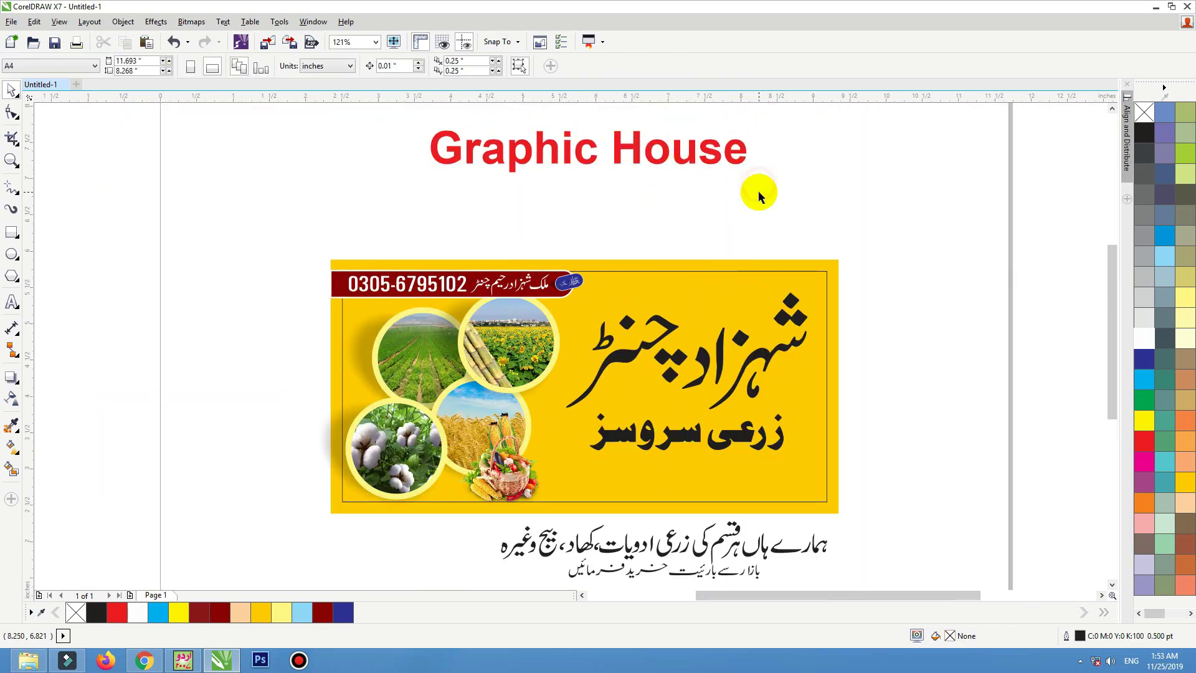
pyautogui.click(528, 223)
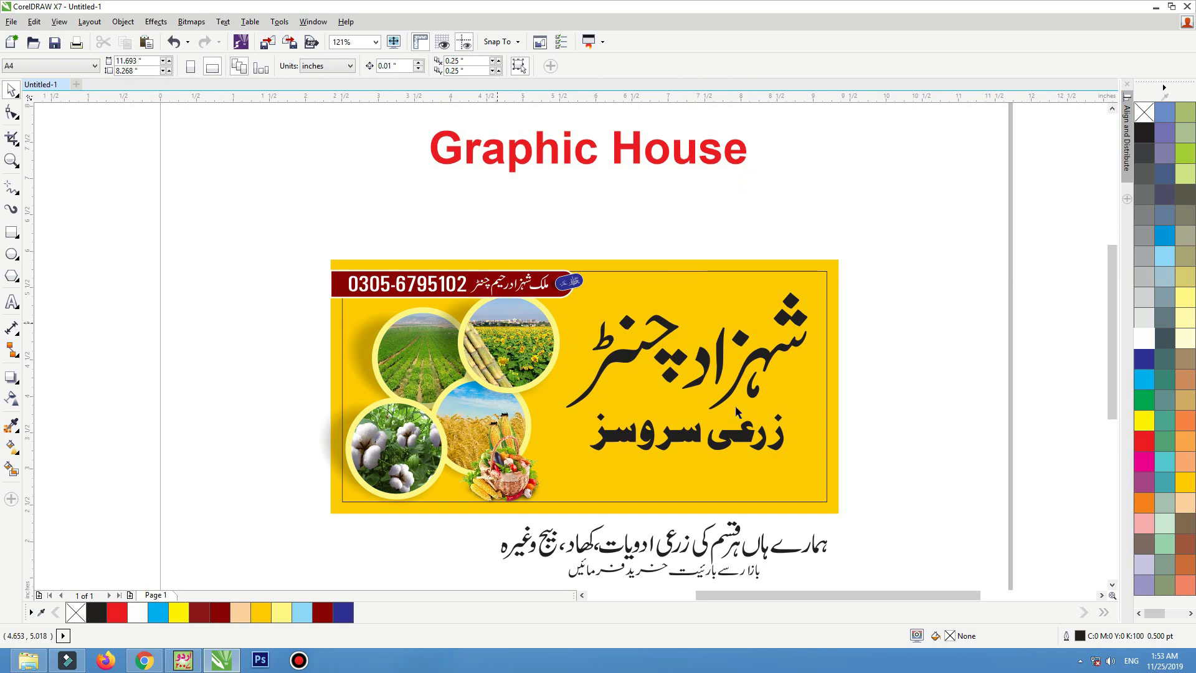
# Shrink the group of crop photo circles slightly, then enlarge the green field circle with its shadow.
pyautogui.moveTo(255, 249); pyautogui.dragTo(346, 541)
pyautogui.scroll(2, 346, 542)
pyautogui.moveTo(184, 553); pyautogui.dragTo(603, 191)
pyautogui.moveTo(118, 408); pyautogui.dragTo(443, 209)
pyautogui.moveTo(215, 219); pyautogui.dragTo(187, 187)
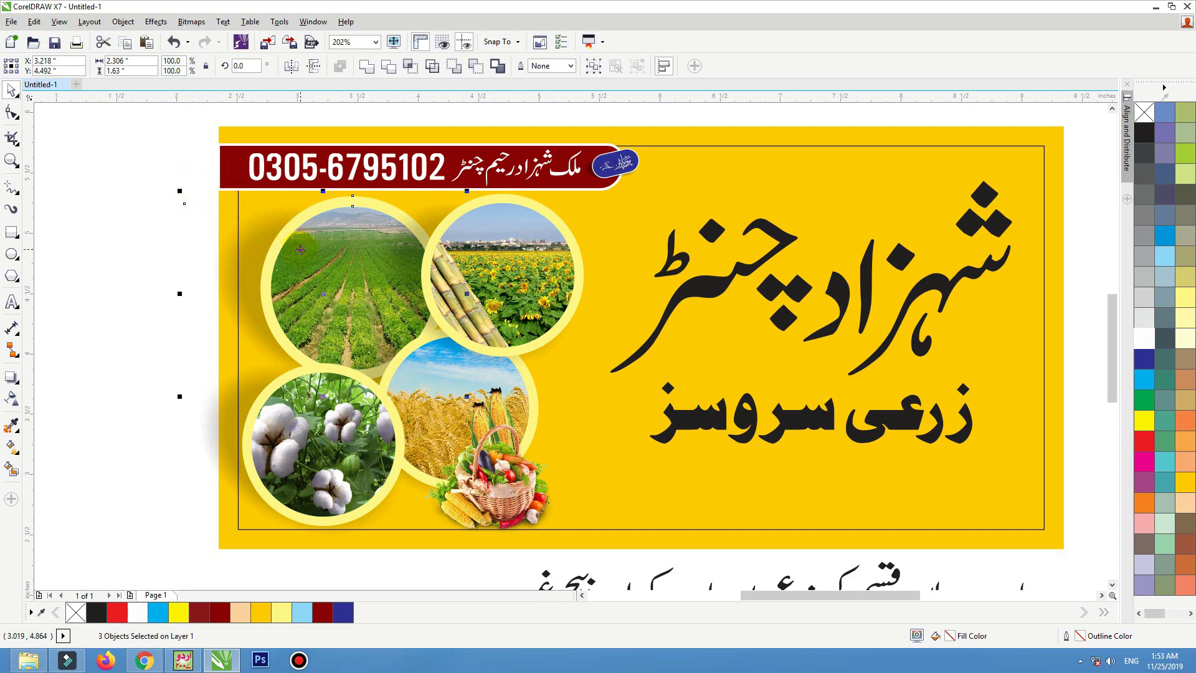
pyautogui.moveTo(323, 298); pyautogui.dragTo(323, 298)
# Move the vegetable basket picture slightly right along the lower edge of the wheat circle.
pyautogui.click(496, 498)
pyautogui.moveTo(521, 495); pyautogui.dragTo(525, 495)
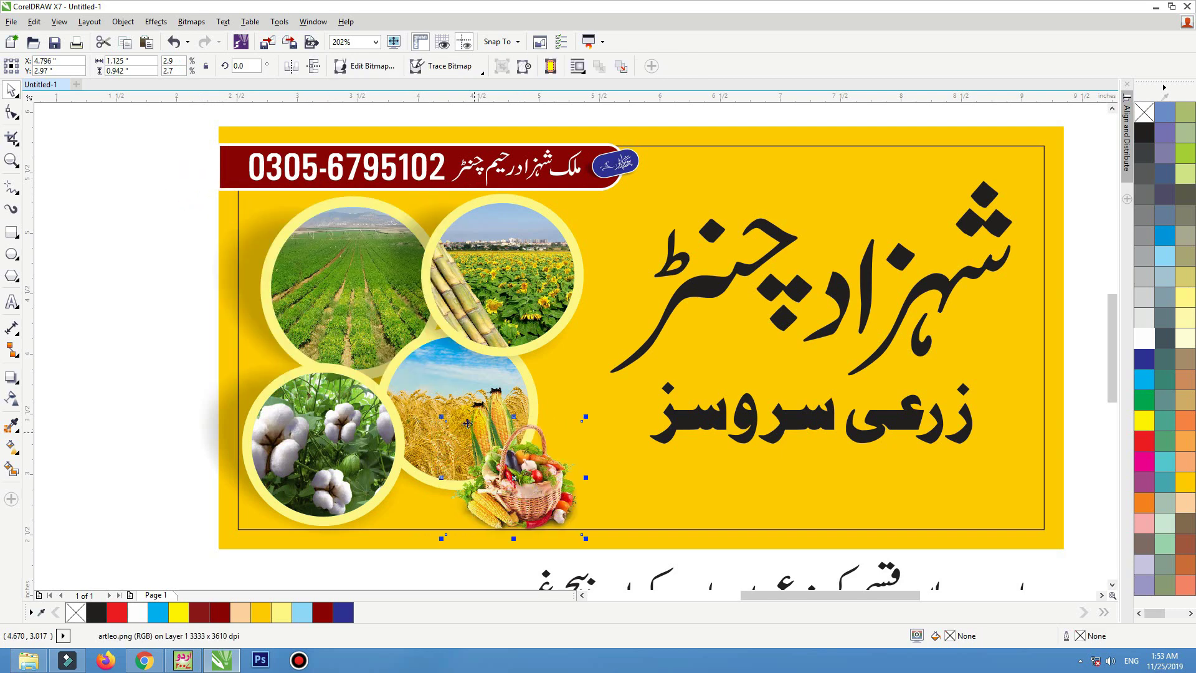
pyautogui.click(149, 262)
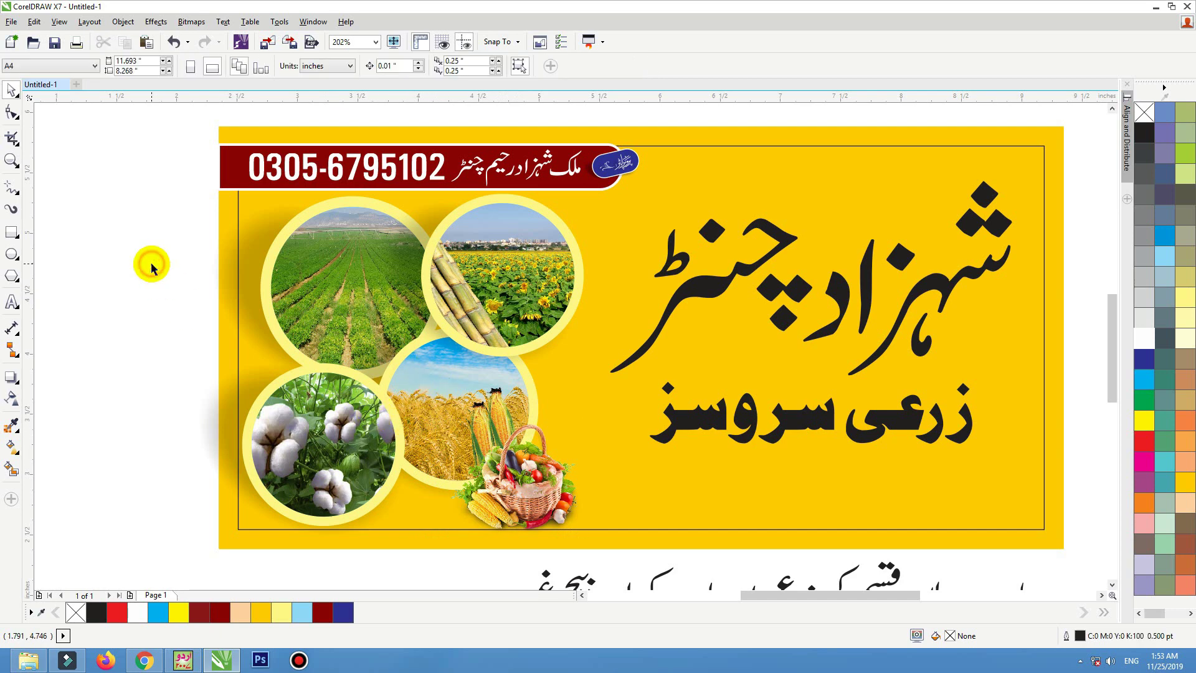
# Fill the large Urdu shop title with the dark red of the contact bar.
pyautogui.rightClick(523, 402)
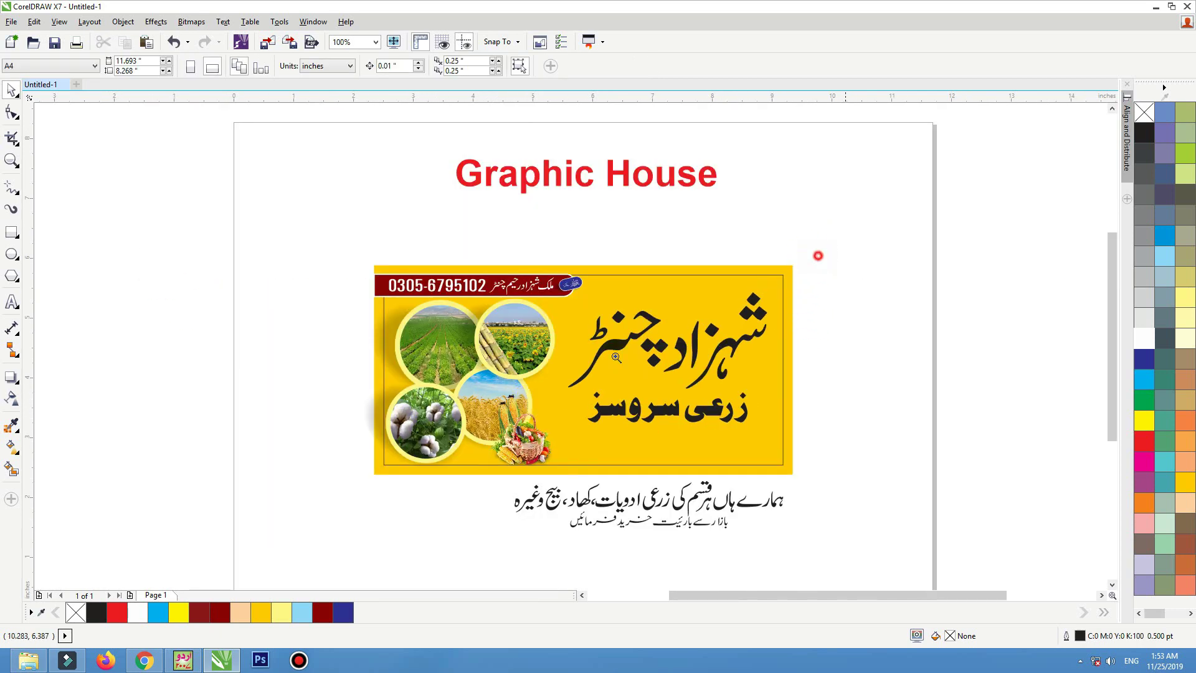
pyautogui.moveTo(838, 241); pyautogui.dragTo(302, 515)
pyautogui.click(865, 299)
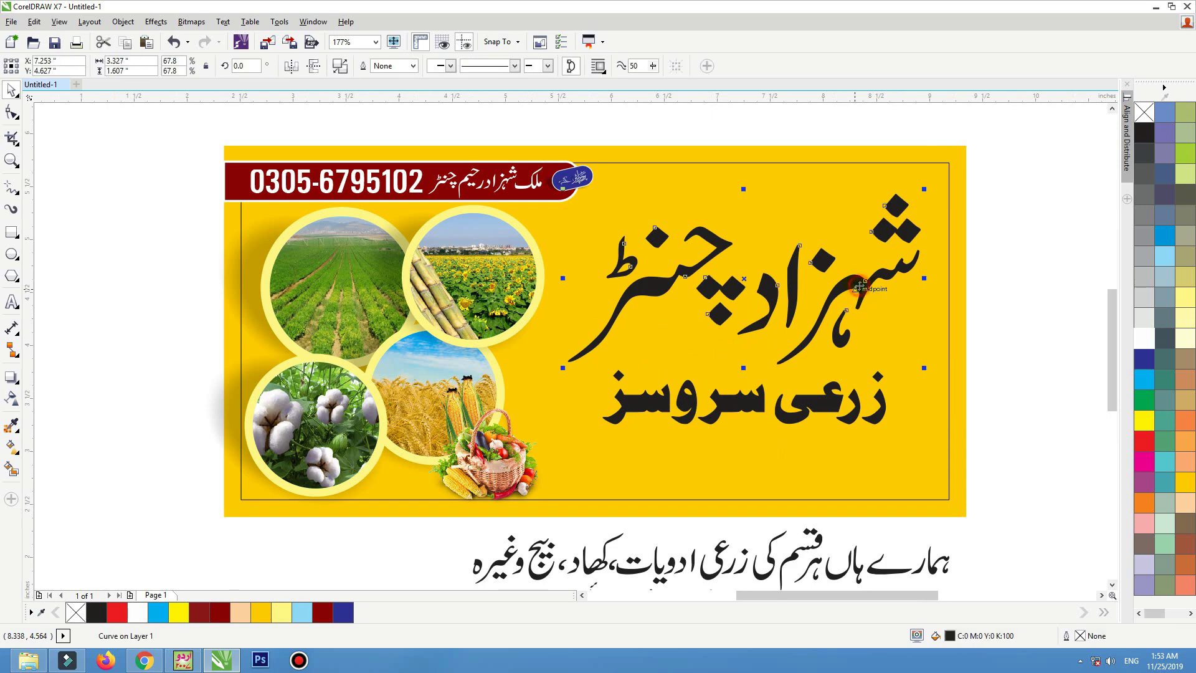
pyautogui.click(322, 613)
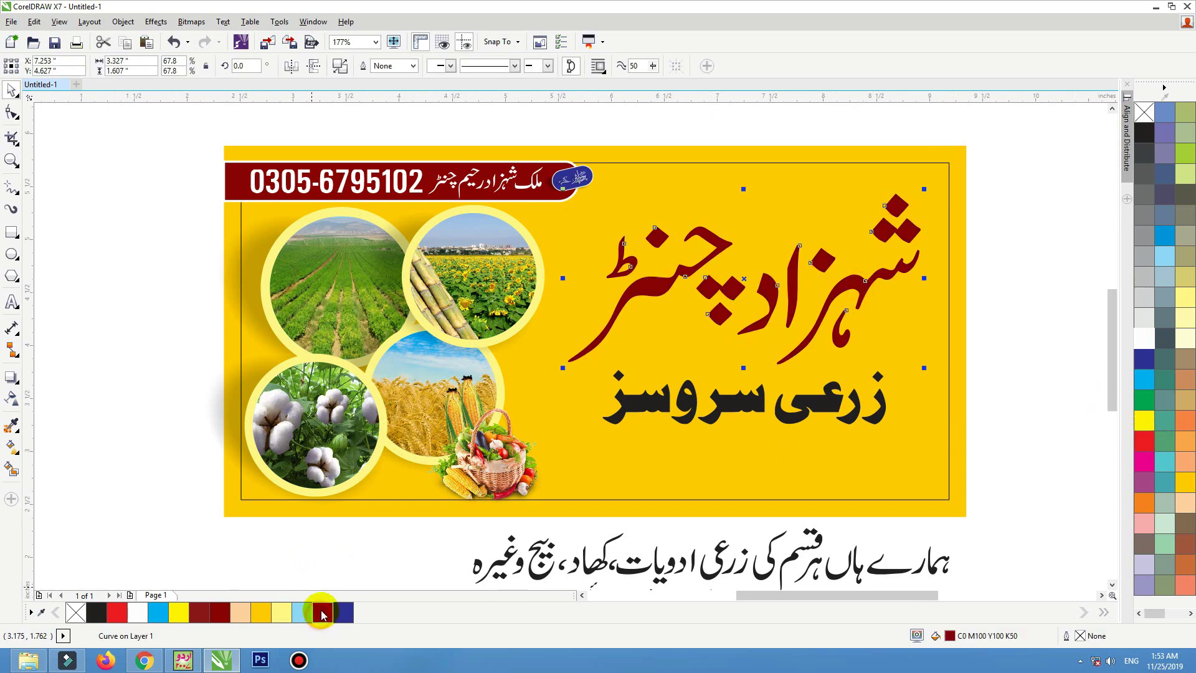
# Shrink the Urdu subtitle to about 2.52 by 0.48 inches, fill it dark blue and raise it closer to the title.
pyautogui.moveTo(830, 403); pyautogui.dragTo(825, 395)
pyautogui.moveTo(887, 357); pyautogui.dragTo(877, 358)
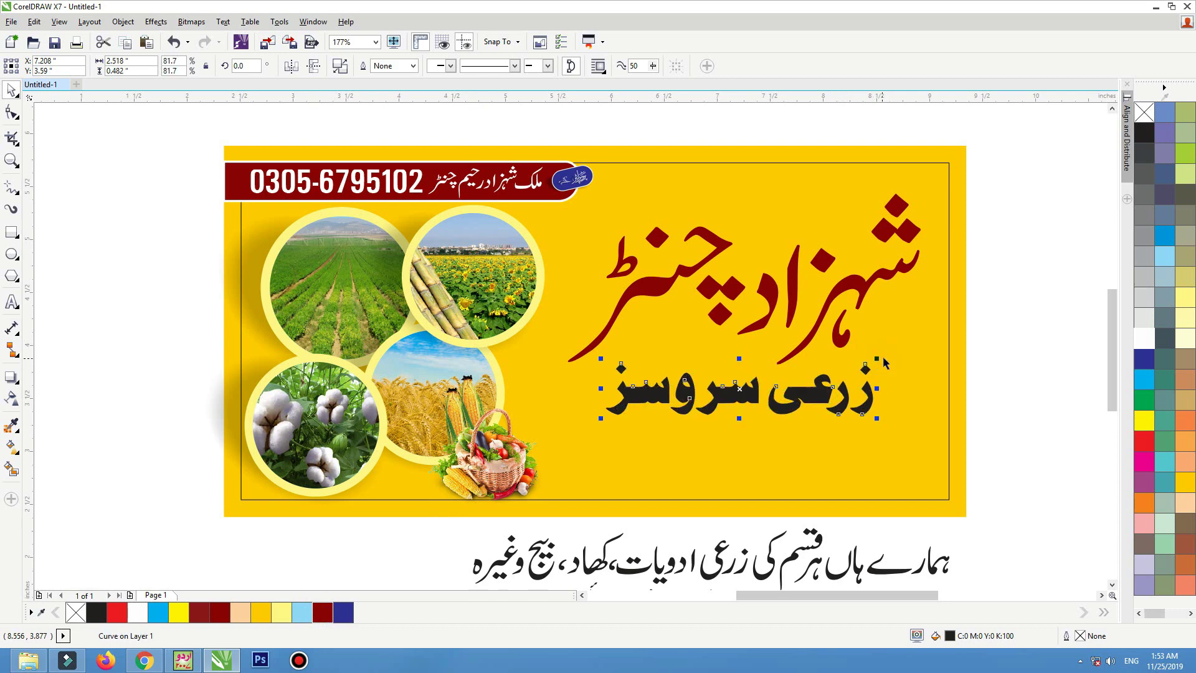
pyautogui.click(1143, 360)
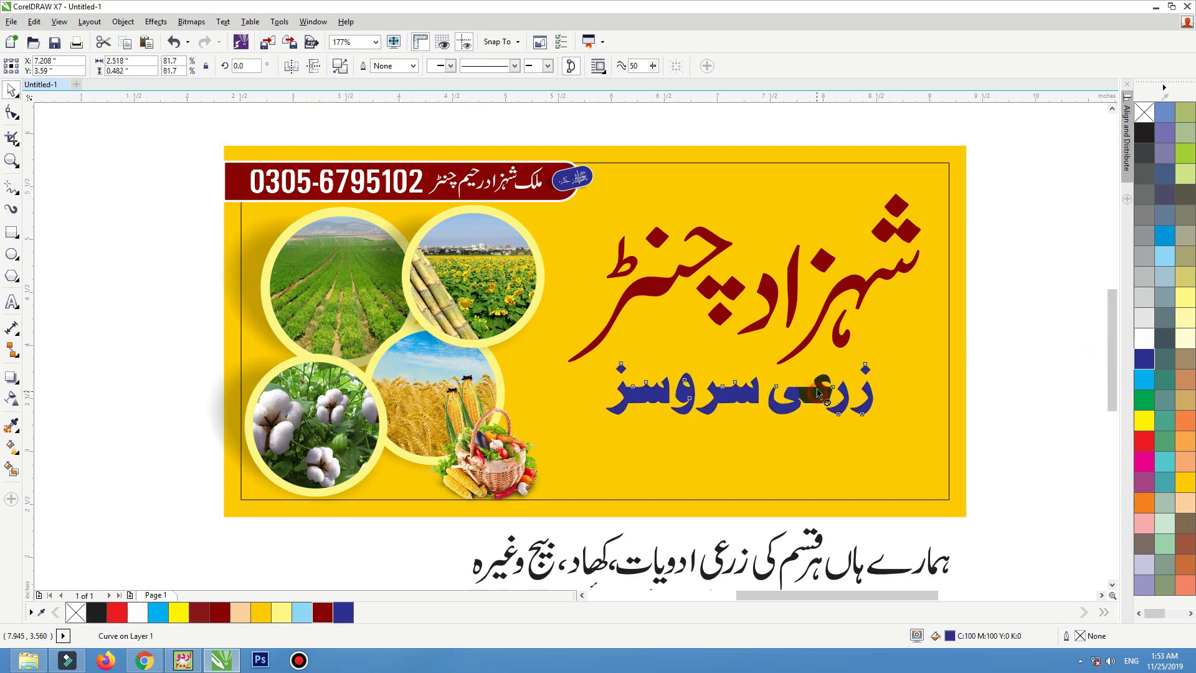
pyautogui.moveTo(818, 393); pyautogui.dragTo(817, 386)
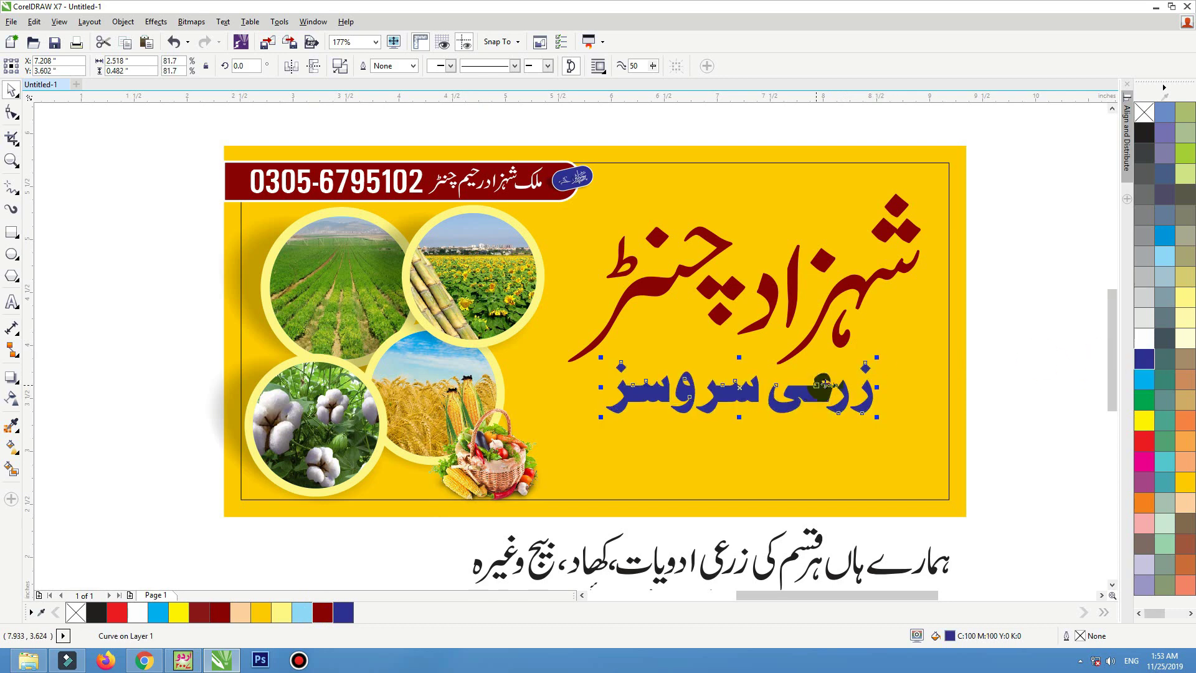
# Centre the subtitle horizontally under the shop title and give both a 3 pt outline.
pyautogui.keyDown('shift'); pyautogui.click(848, 343); pyautogui.keyUp('shift')
pyautogui.click(497, 62)
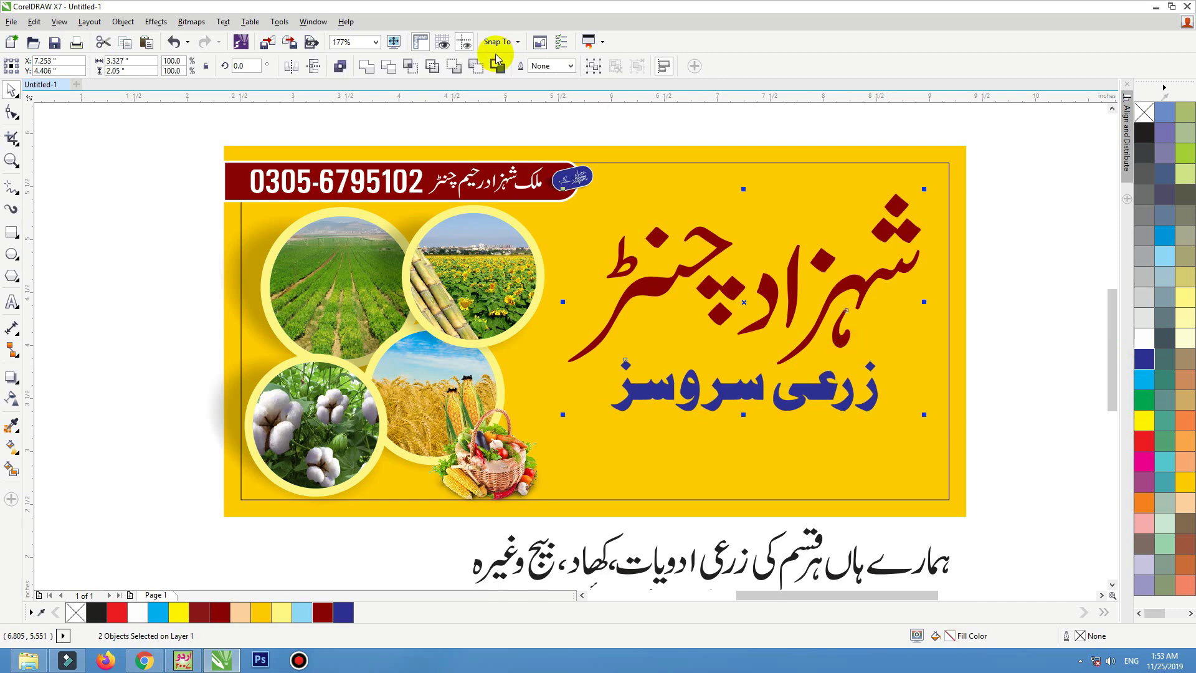
pyautogui.press('F12')
pyautogui.click(507, 247)
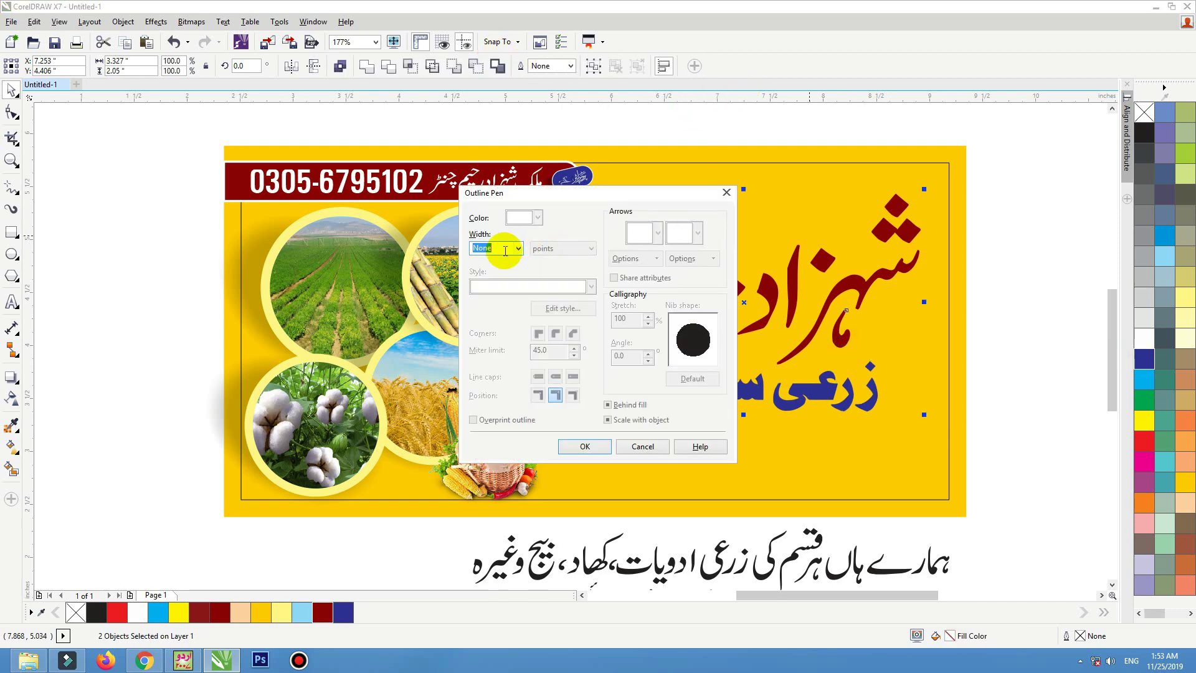
pyautogui.press('Return')
pyautogui.press('F12')
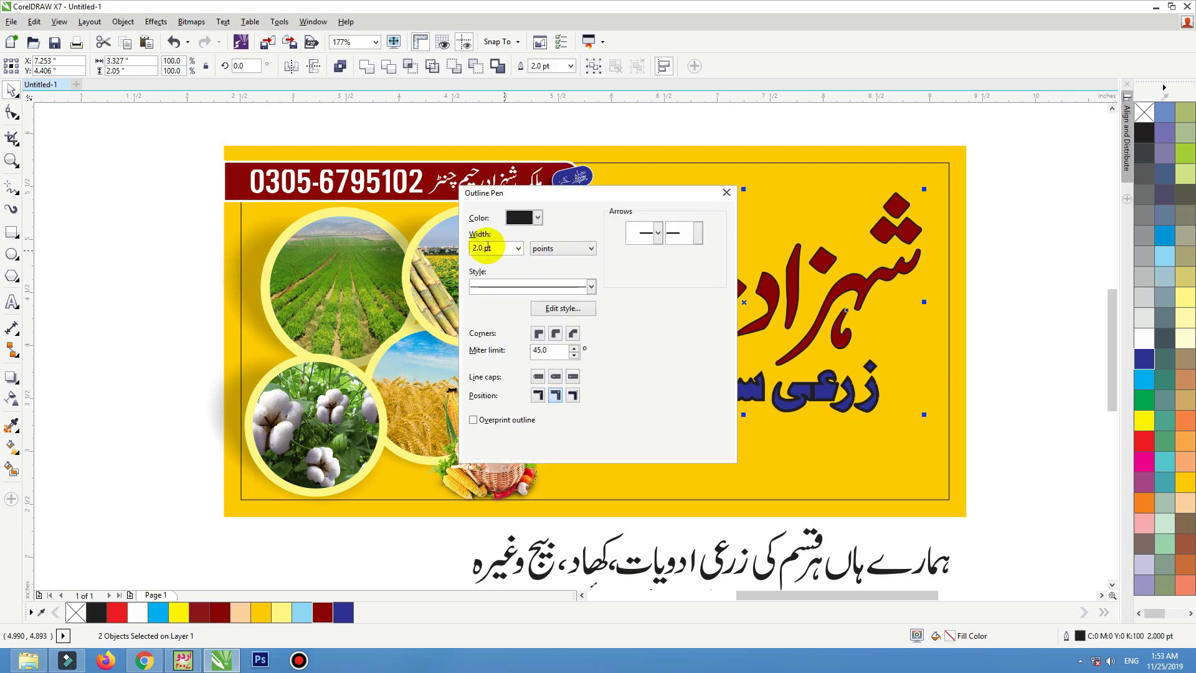
pyautogui.write('3')
pyautogui.press('Return')
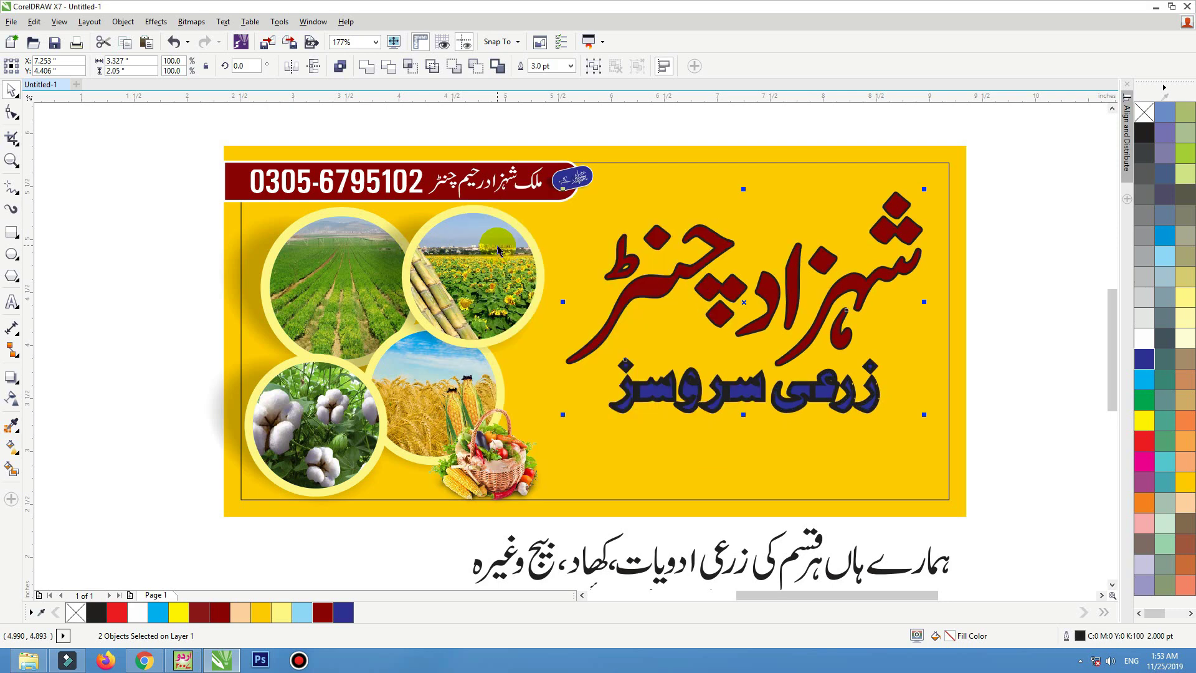
# Give the title and subtitle outline round corners and caps, place it behind the fill, scale it with the object and colour it white.
pyautogui.press('F12')
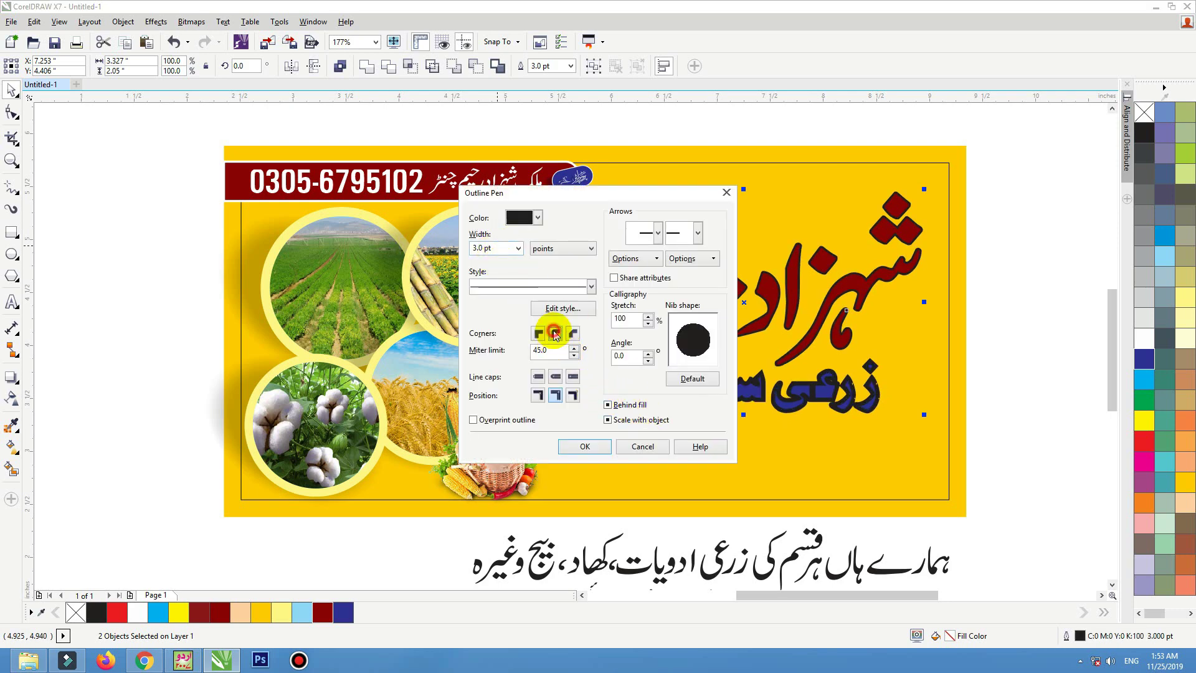
pyautogui.click(608, 405)
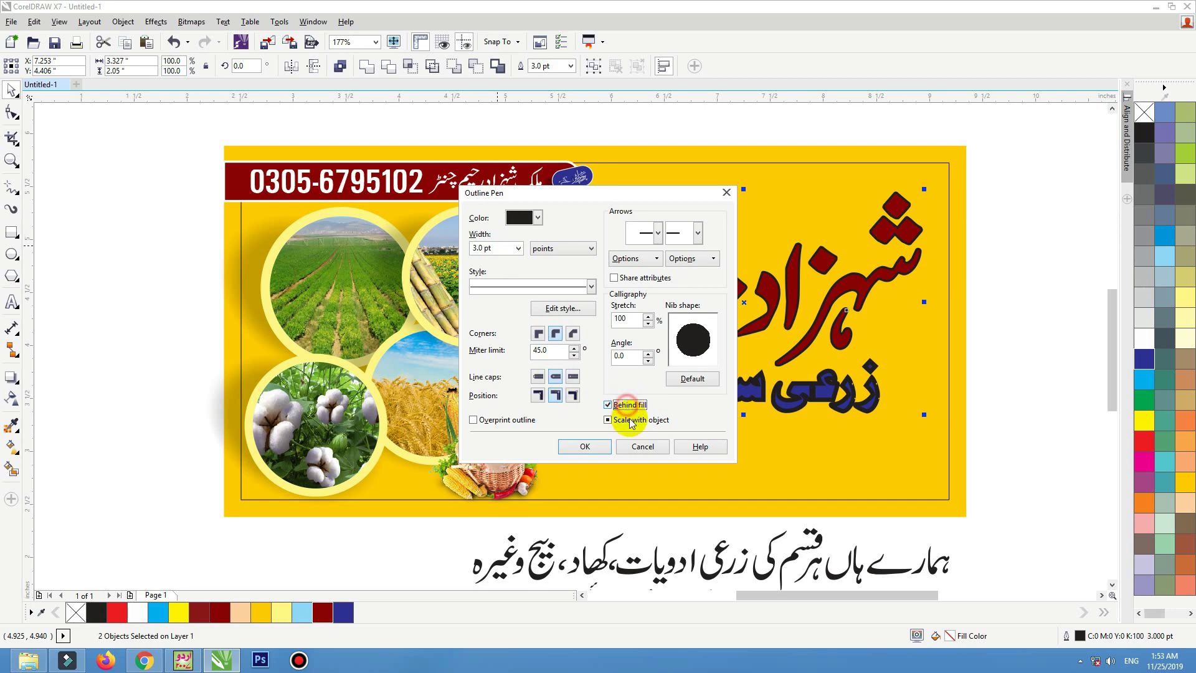
pyautogui.click(624, 421)
pyautogui.click(625, 421)
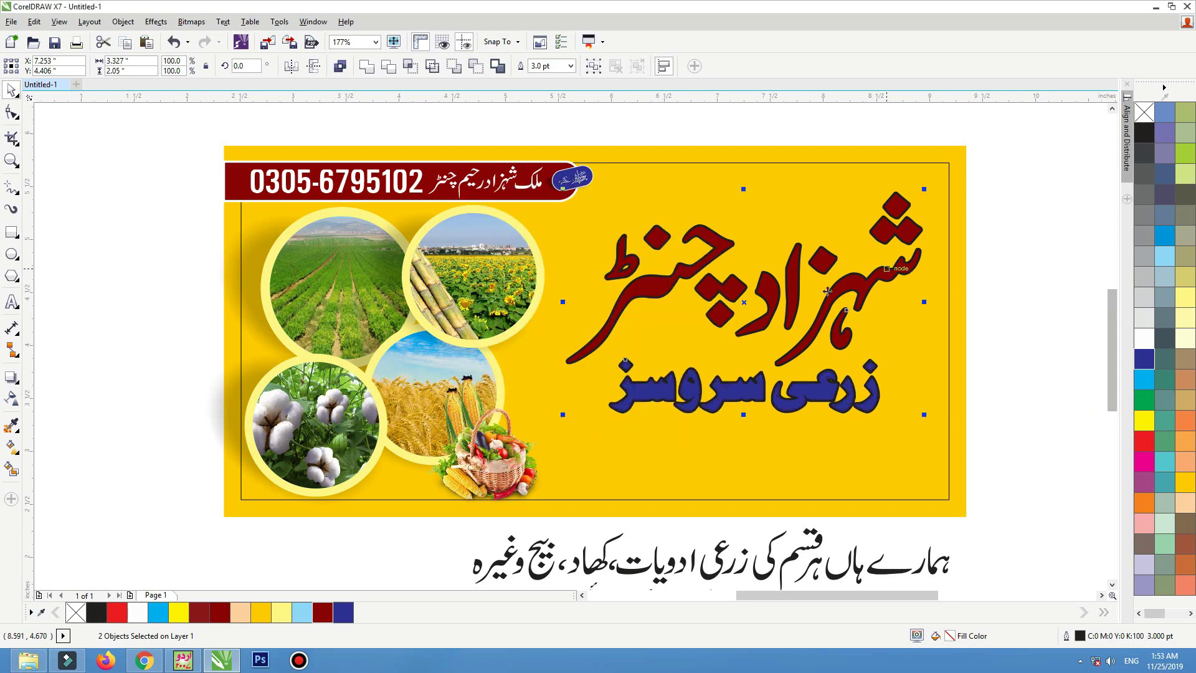
pyautogui.rightClick(1145, 341)
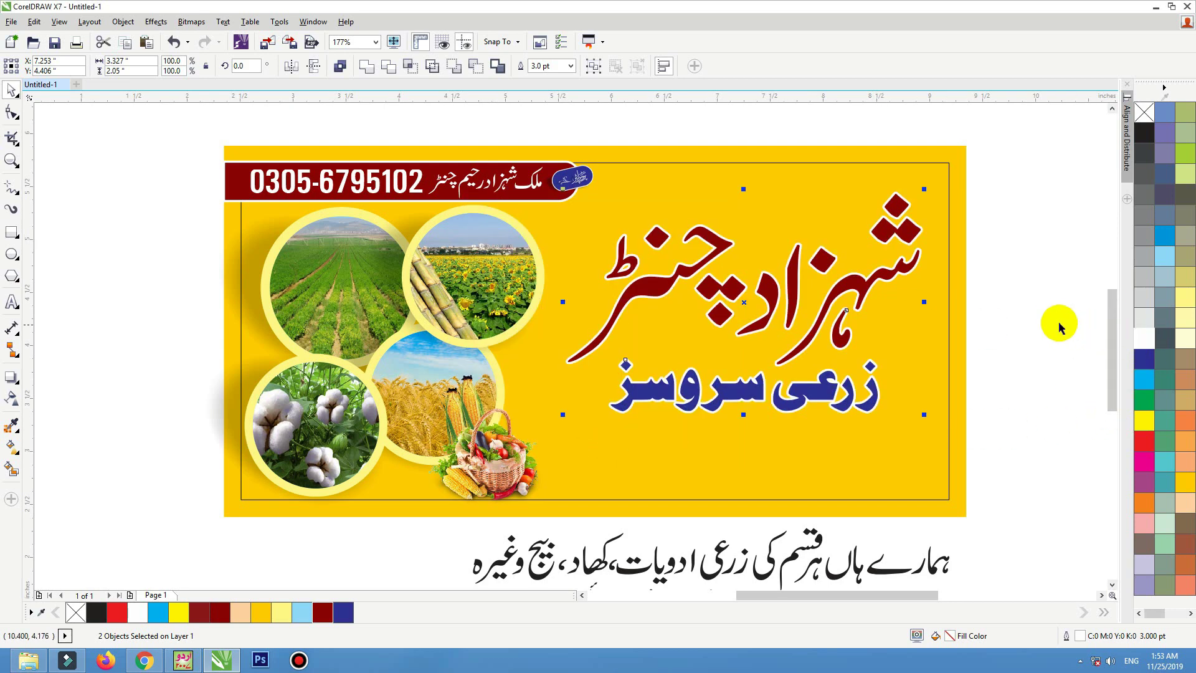
# Enlarge the title and subtitle together slightly, then move them a little left and down within the frame.
pyautogui.moveTo(928, 186); pyautogui.dragTo(937, 180)
pyautogui.moveTo(885, 282); pyautogui.dragTo(869, 290)
pyautogui.click(964, 296)
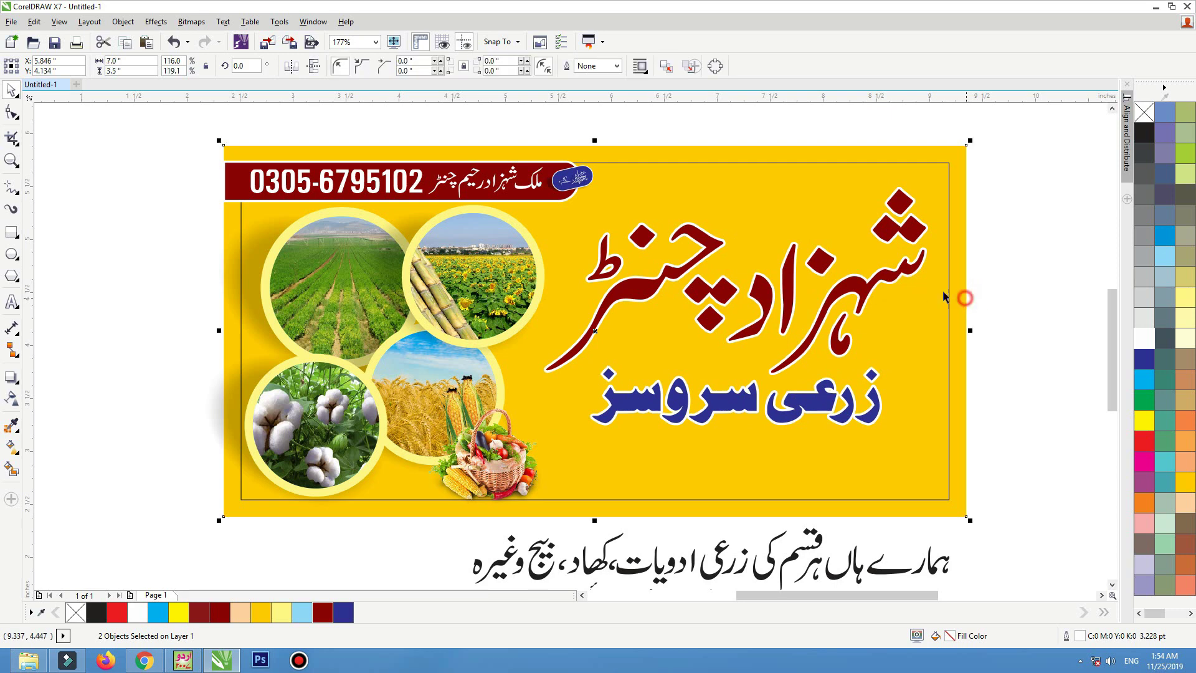
pyautogui.click(1015, 309)
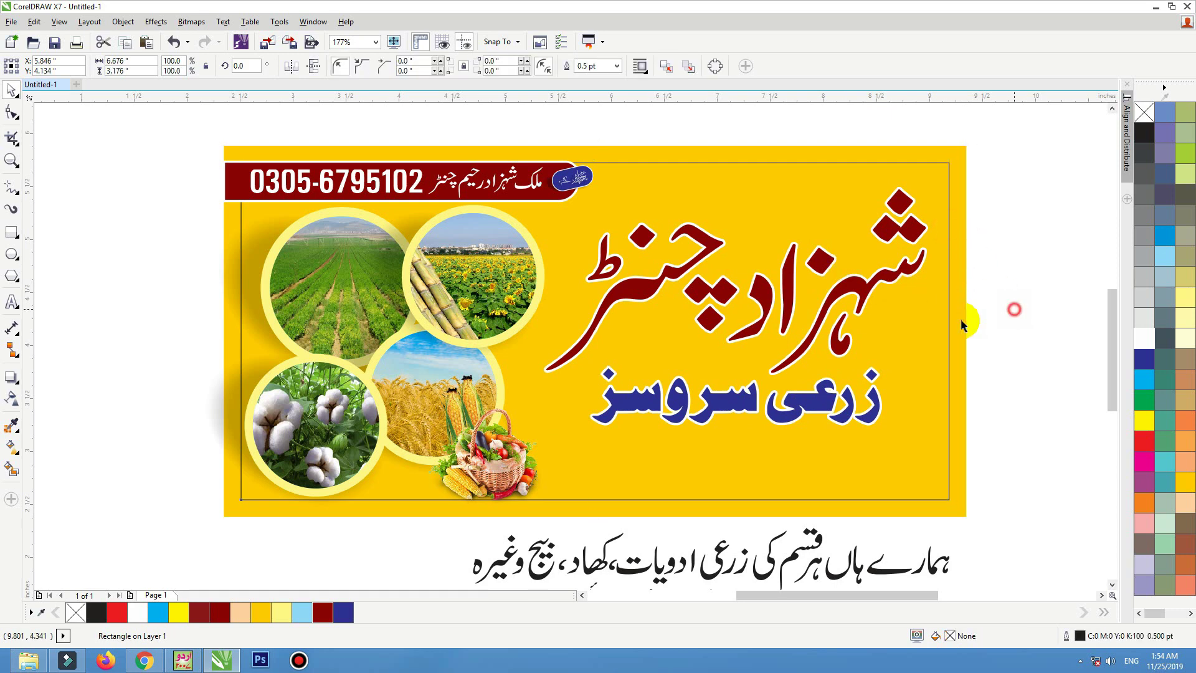
# Draw a rectangle about 3.43 by 0.455 inches beneath the Urdu subtitle and round its corners to about 0.055 inches.
pyautogui.scroll(-3, 934, 337)
pyautogui.moveTo(937, 344); pyautogui.dragTo(610, 468)
pyautogui.click(12, 231)
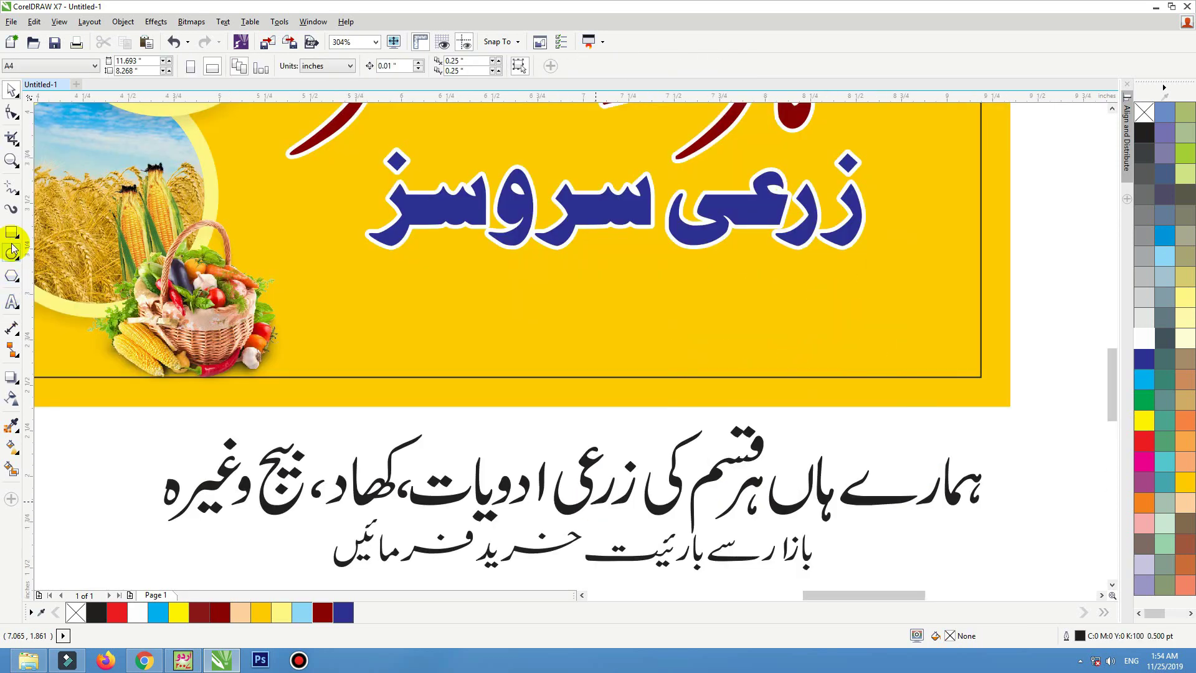
pyautogui.moveTo(353, 279)
pyautogui.mouseDown()
pyautogui.moveTo(846, 359)
pyautogui.moveTo(912, 362)
pyautogui.moveTo(902, 334)
pyautogui.moveTo(935, 321)
pyautogui.mouseUp()
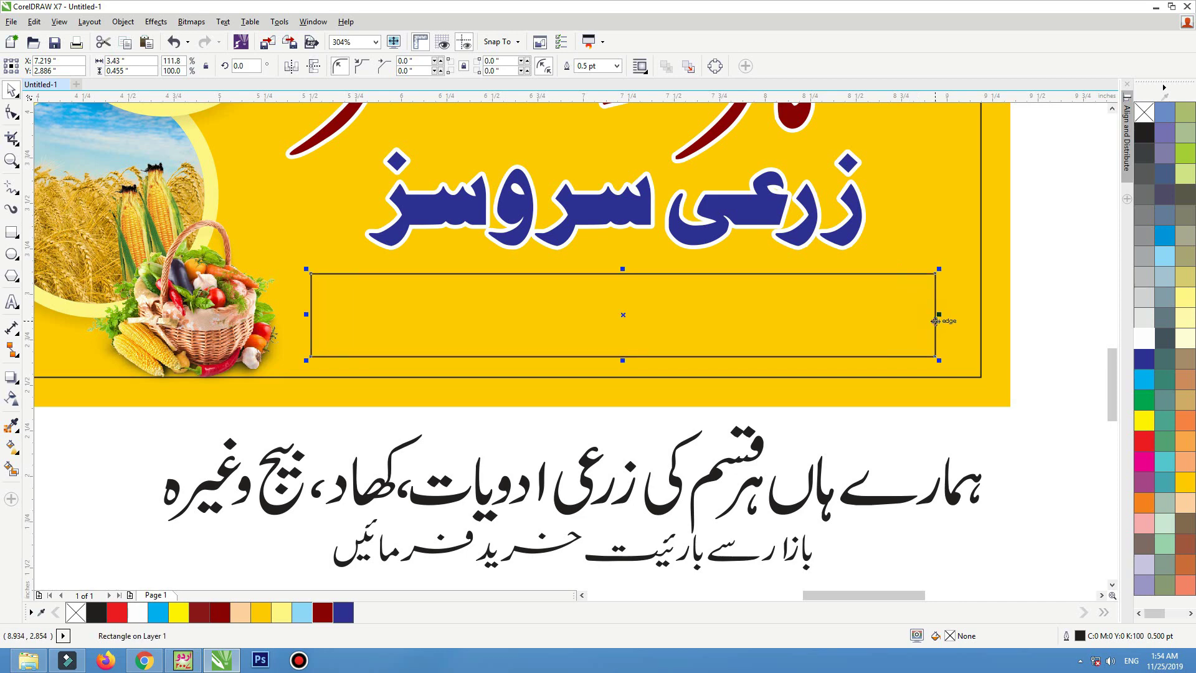
pyautogui.press('F10')
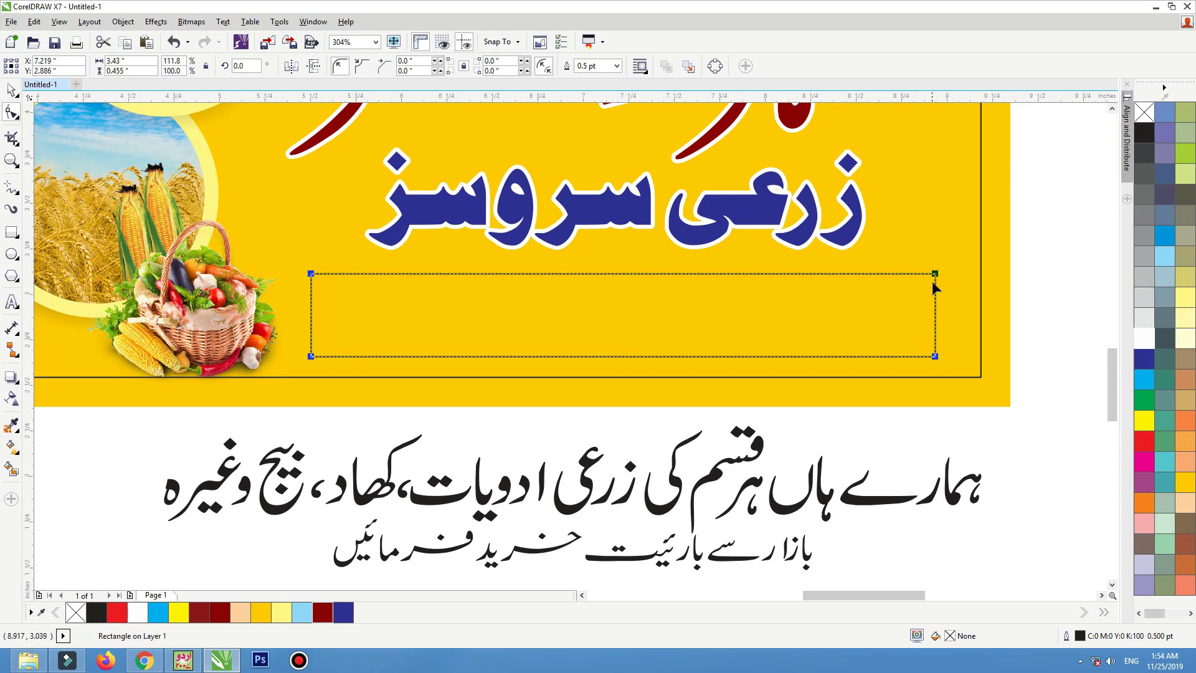
pyautogui.moveTo(934, 276); pyautogui.dragTo(928, 282)
pyautogui.press('space')
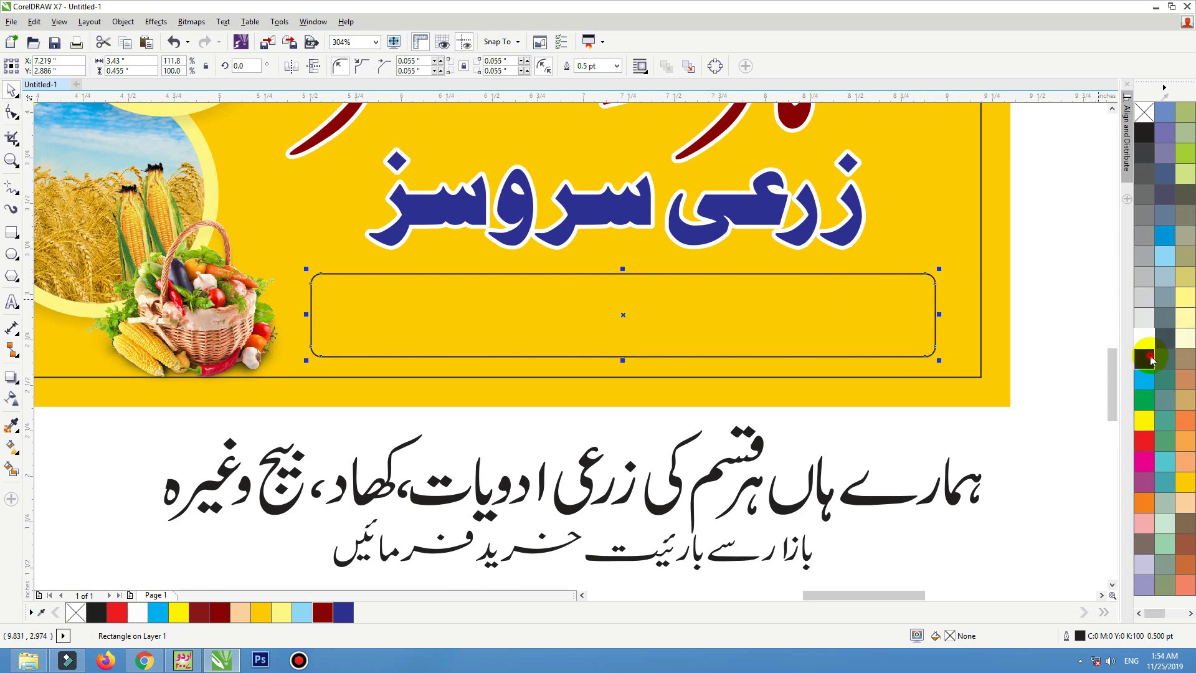
# Fill the rounded rectangle dark blue and give it a 2 pt white outline.
pyautogui.click(1149, 356)
pyautogui.rightClick(1148, 339)
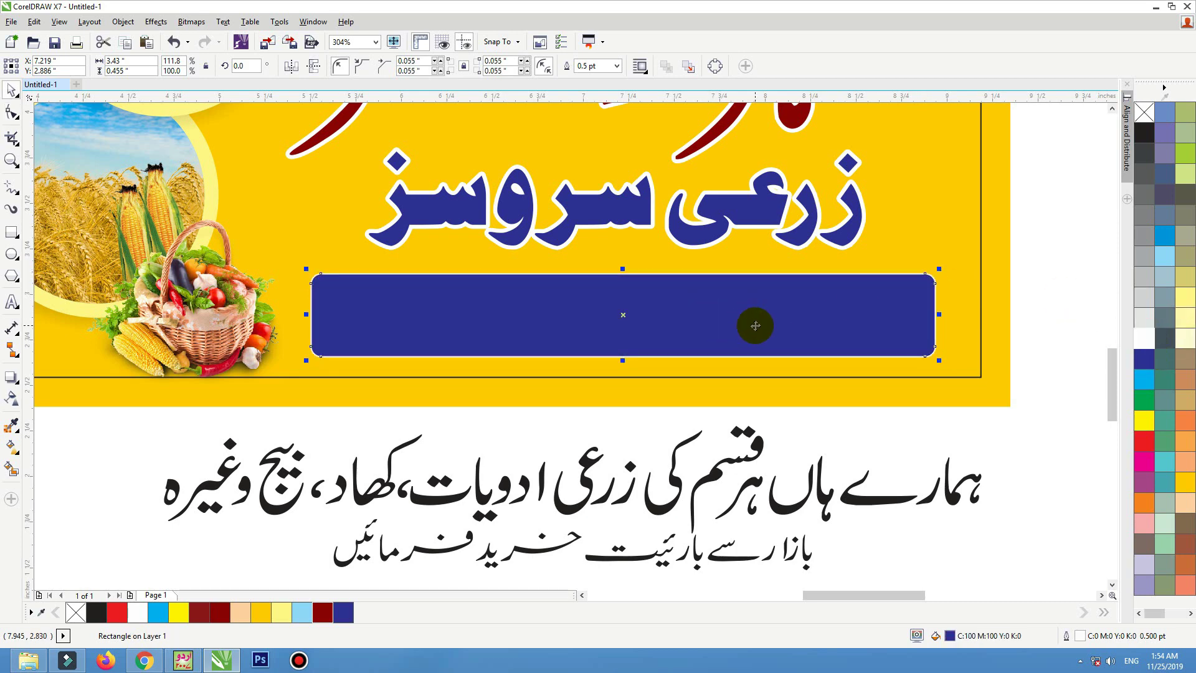
pyautogui.press('F12')
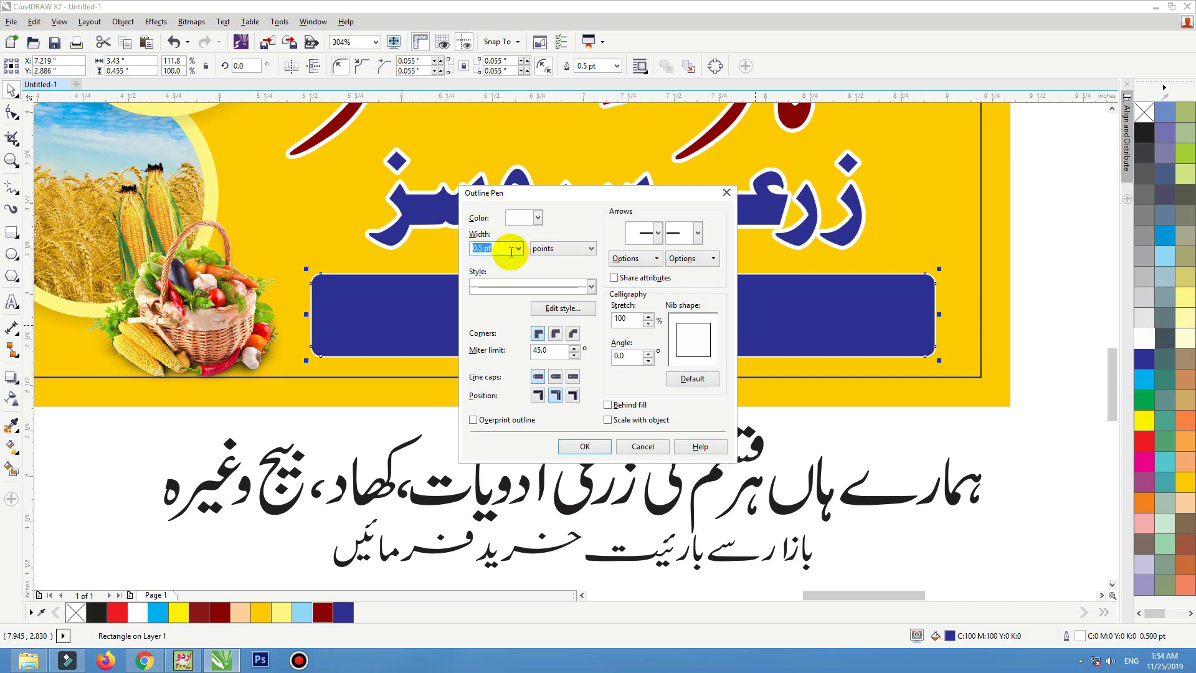
pyautogui.write('2')
pyautogui.click(584, 446)
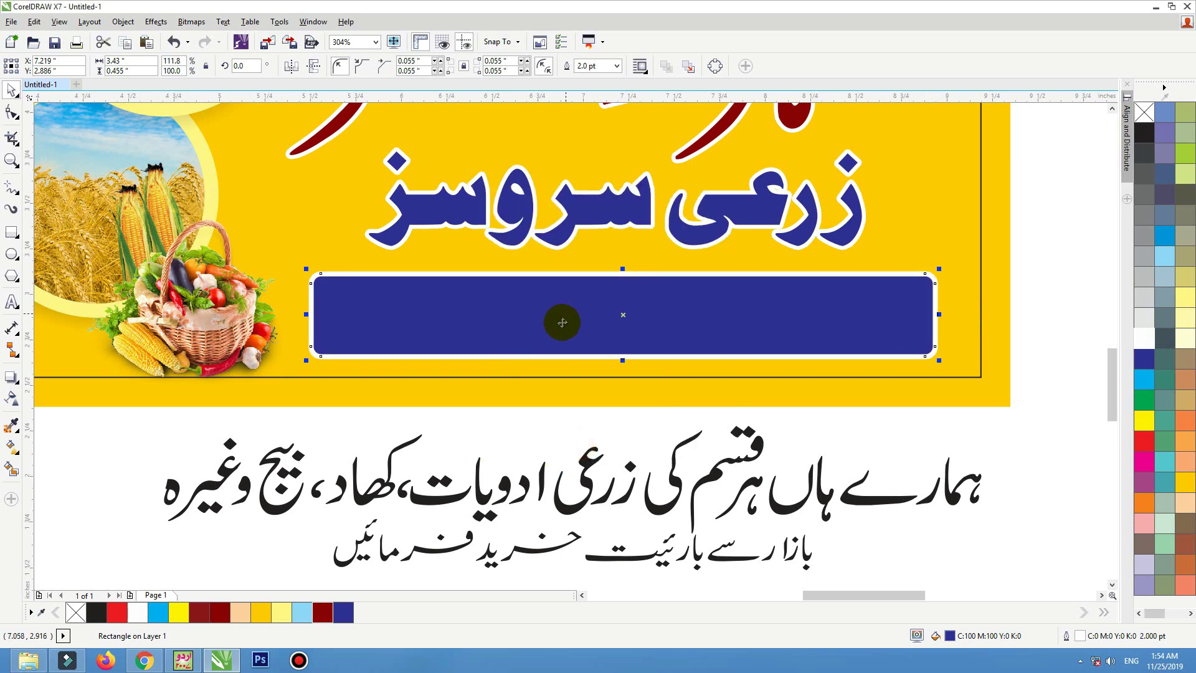
pyautogui.press('F12')
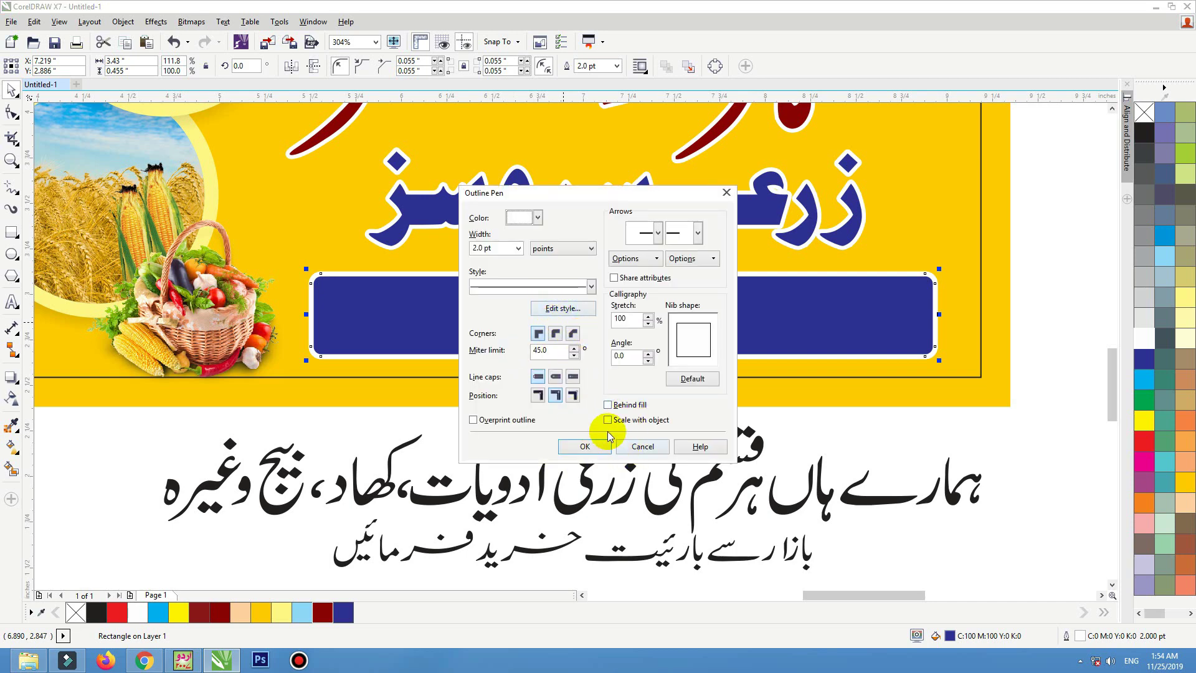
pyautogui.click(585, 446)
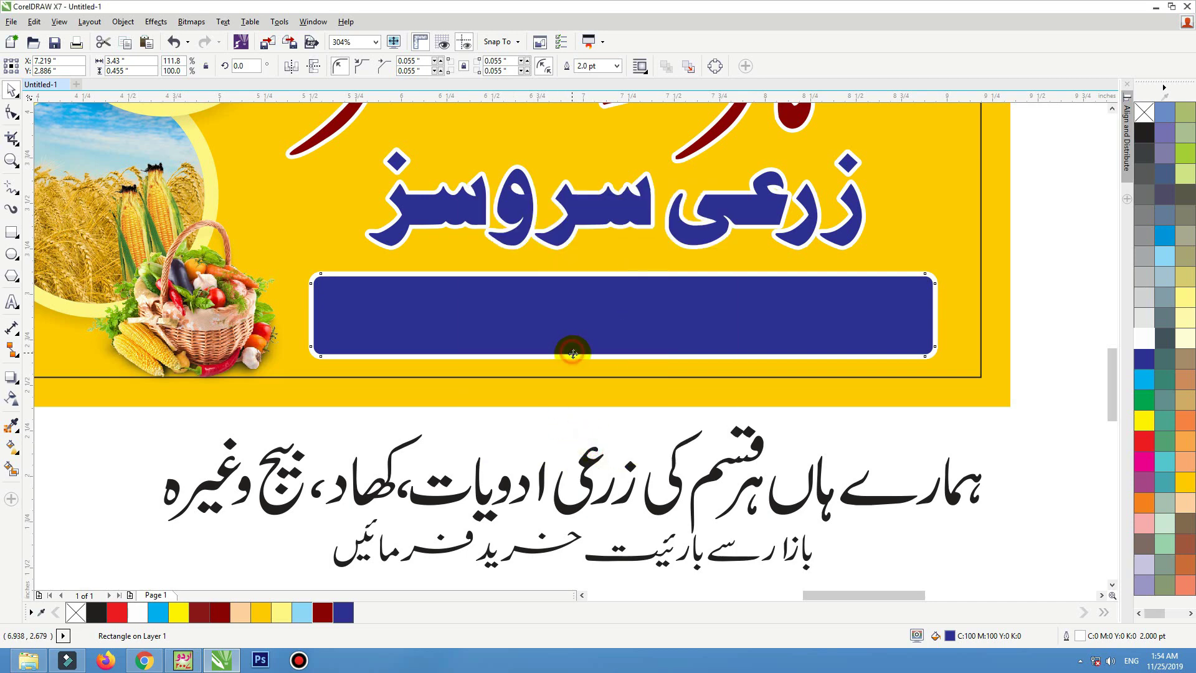
# Stretch the blue box to about 0.5 inches tall, nudge it down slightly and set its outline to 1.5 pt.
pyautogui.moveTo(573, 353); pyautogui.dragTo(573, 362)
pyautogui.moveTo(623, 277); pyautogui.dragTo(623, 269)
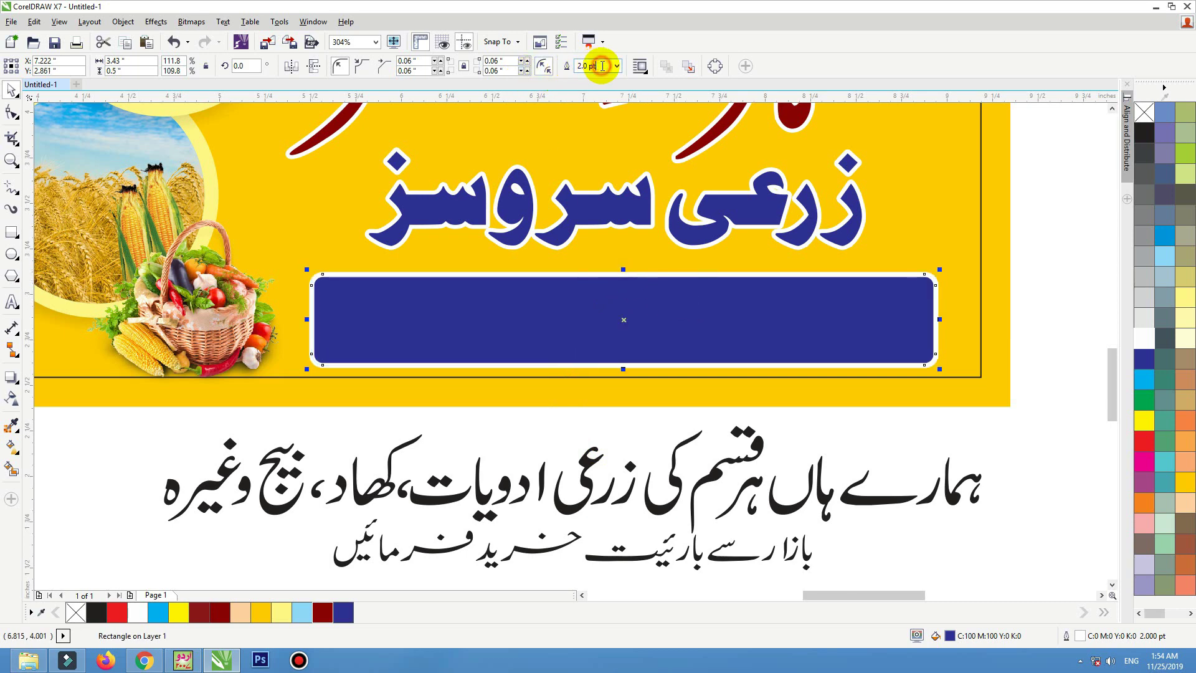
pyautogui.moveTo(602, 66); pyautogui.dragTo(578, 66)
pyautogui.write('1.5')
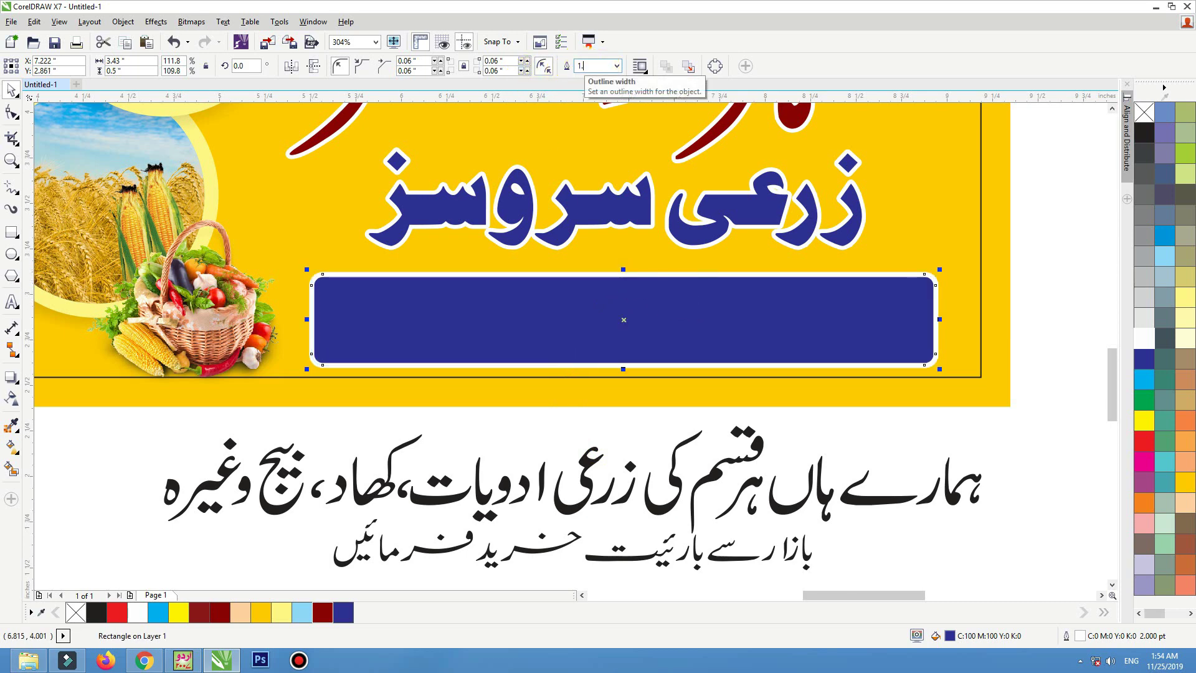
pyautogui.press('Return')
pyautogui.moveTo(831, 355); pyautogui.dragTo(830, 357)
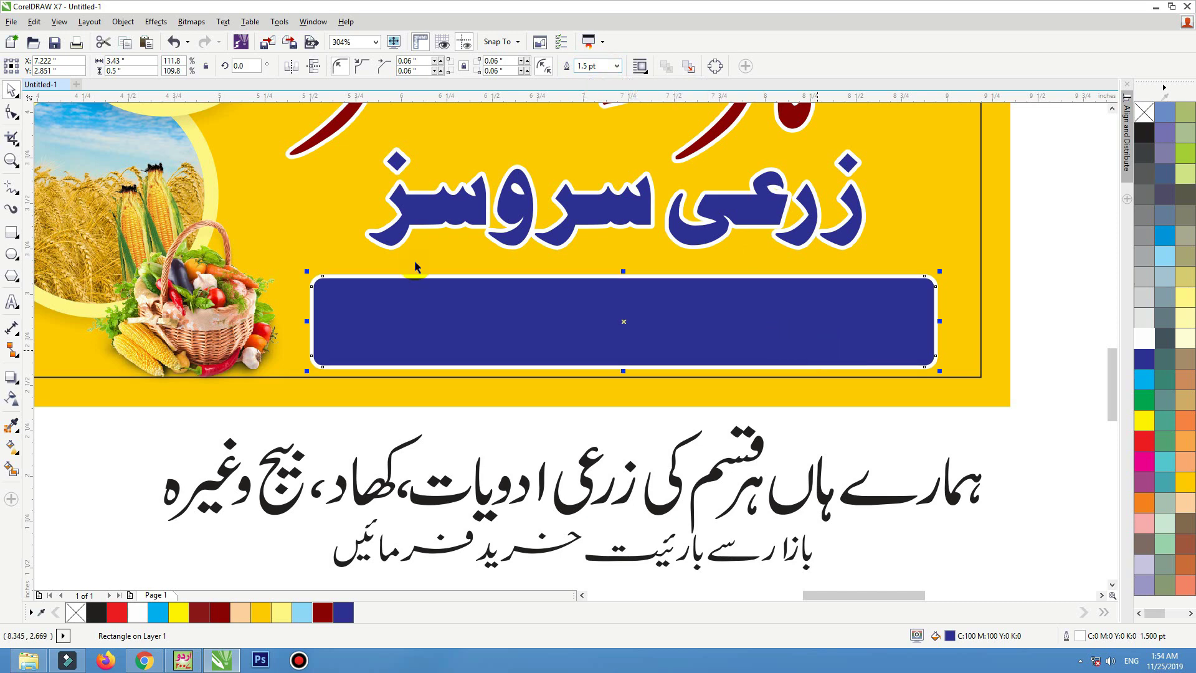
# Below the banner, draw a circle about 0.56 inches wide and a rectangle about 0.6 by 0.79 inches over its right half, selecting both.
pyautogui.click(7, 254)
pyautogui.scroll(-2, 395, 341)
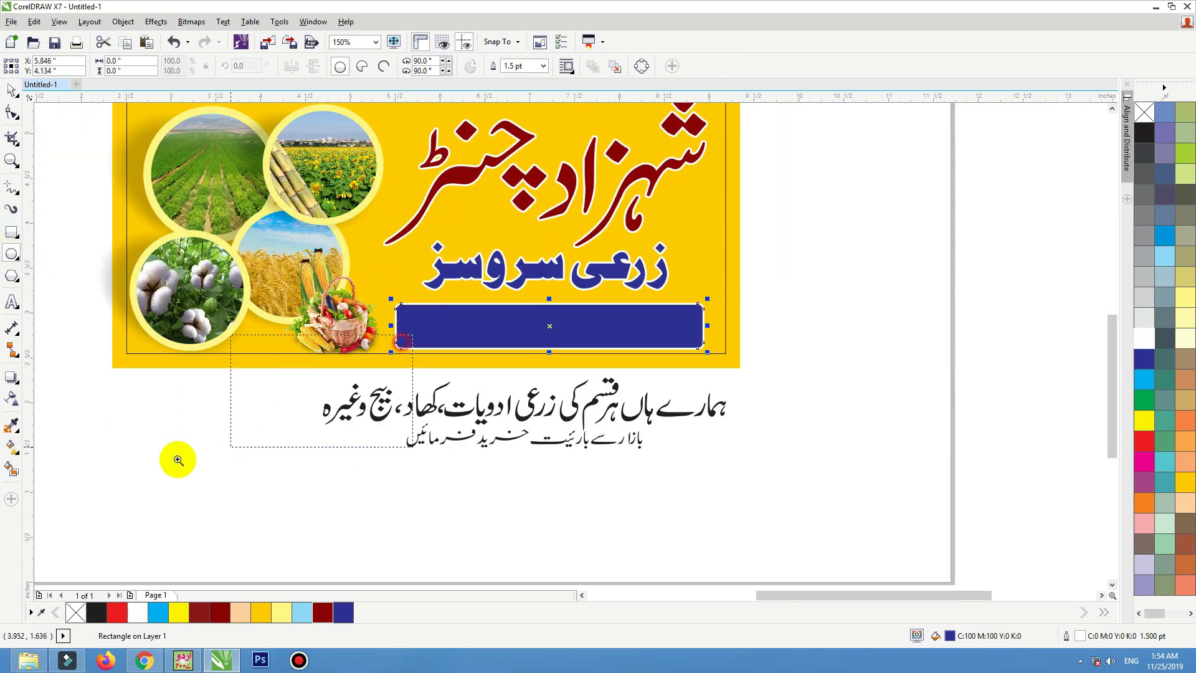
pyautogui.scroll(4, 801, 435)
pyautogui.moveTo(259, 339); pyautogui.dragTo(446, 500)
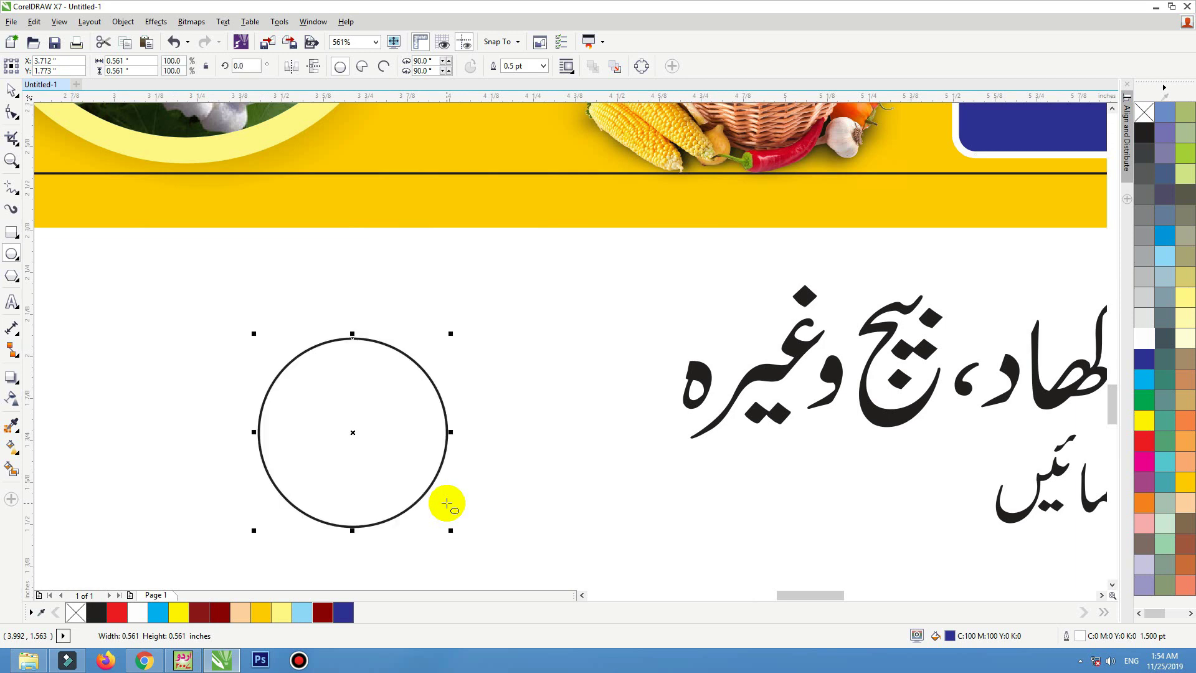
pyautogui.click(11, 232)
pyautogui.moveTo(554, 295); pyautogui.dragTo(350, 558)
pyautogui.press('space')
pyautogui.keyDown('shift'); pyautogui.click(314, 420); pyautogui.keyUp('shift')
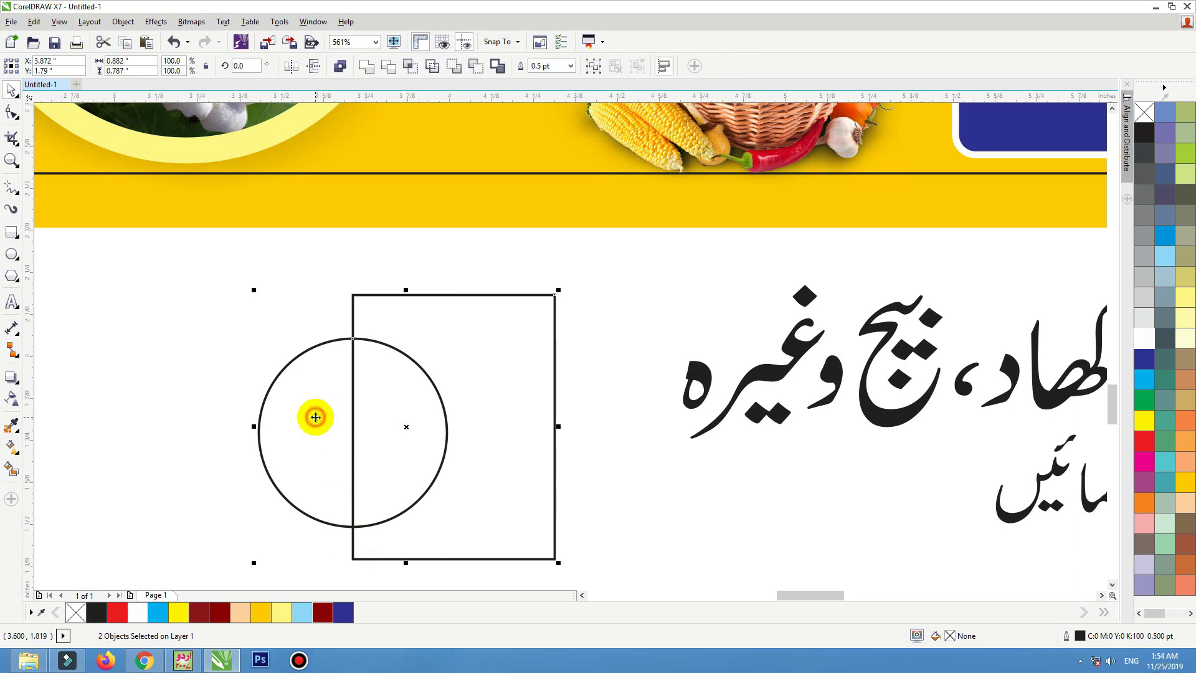
pyautogui.click(389, 70)
pyautogui.click(425, 361)
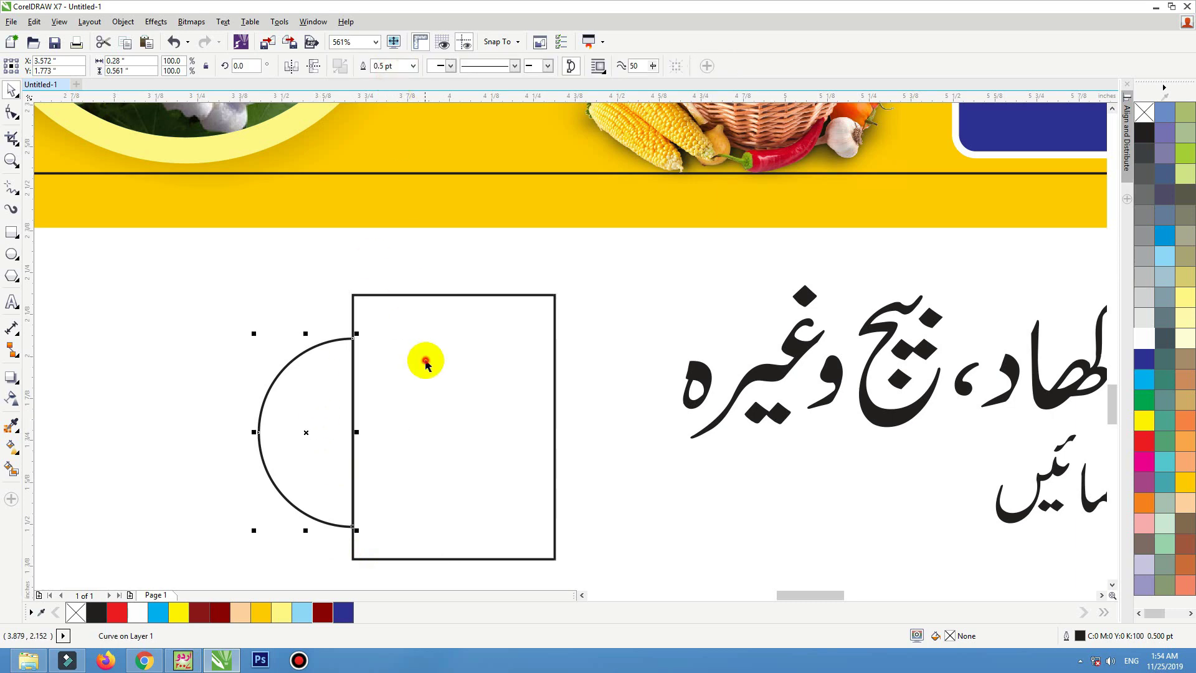
pyautogui.press('Delete')
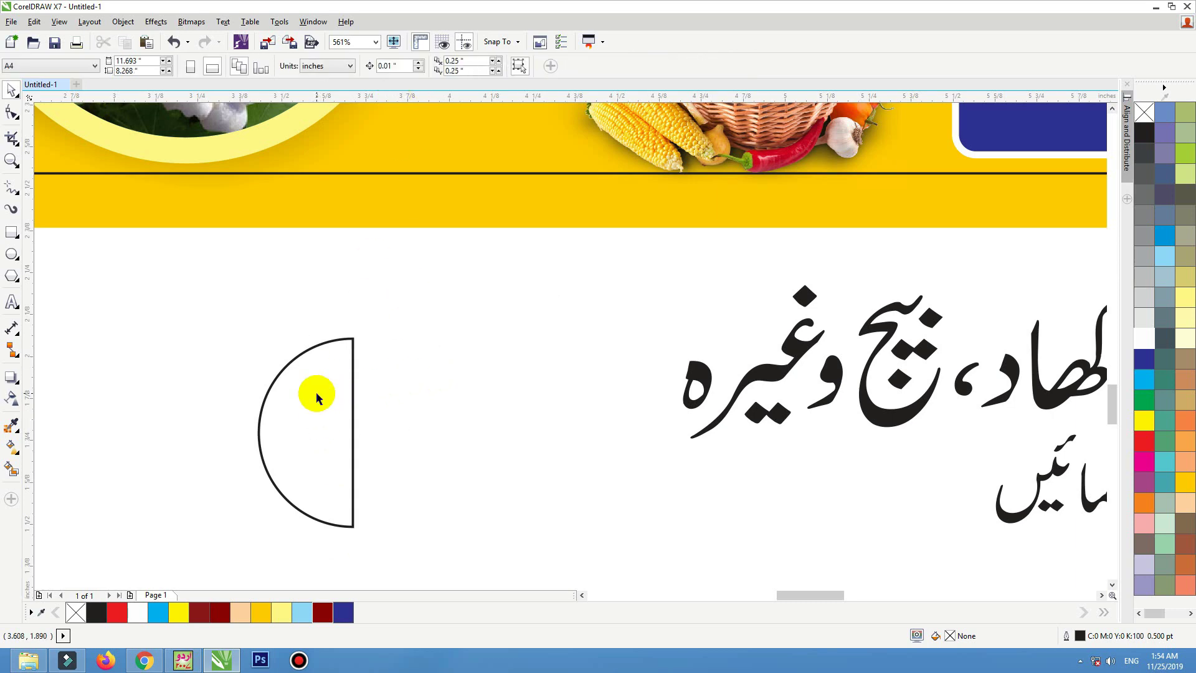
pyautogui.hotkey('ctrl', 'z')
pyautogui.hotkey('ctrl', 'z')
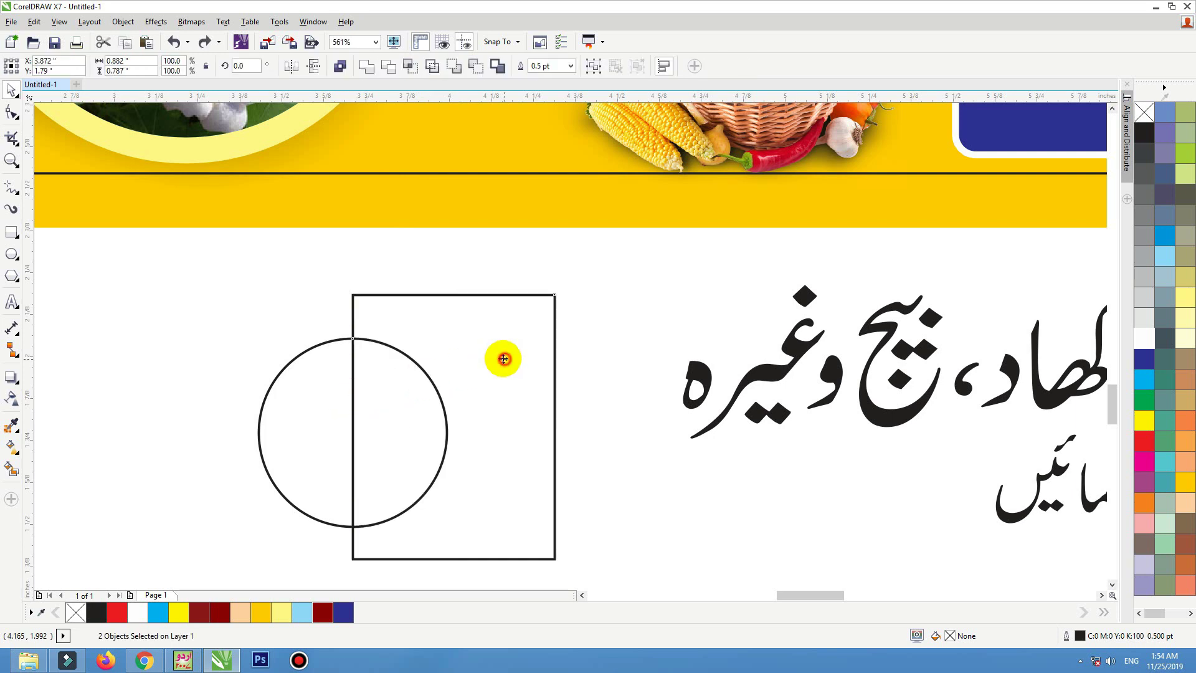
# Fill the rectangle dark blue, trim the circle's right half away with it and delete the rectangle.
pyautogui.click(445, 294)
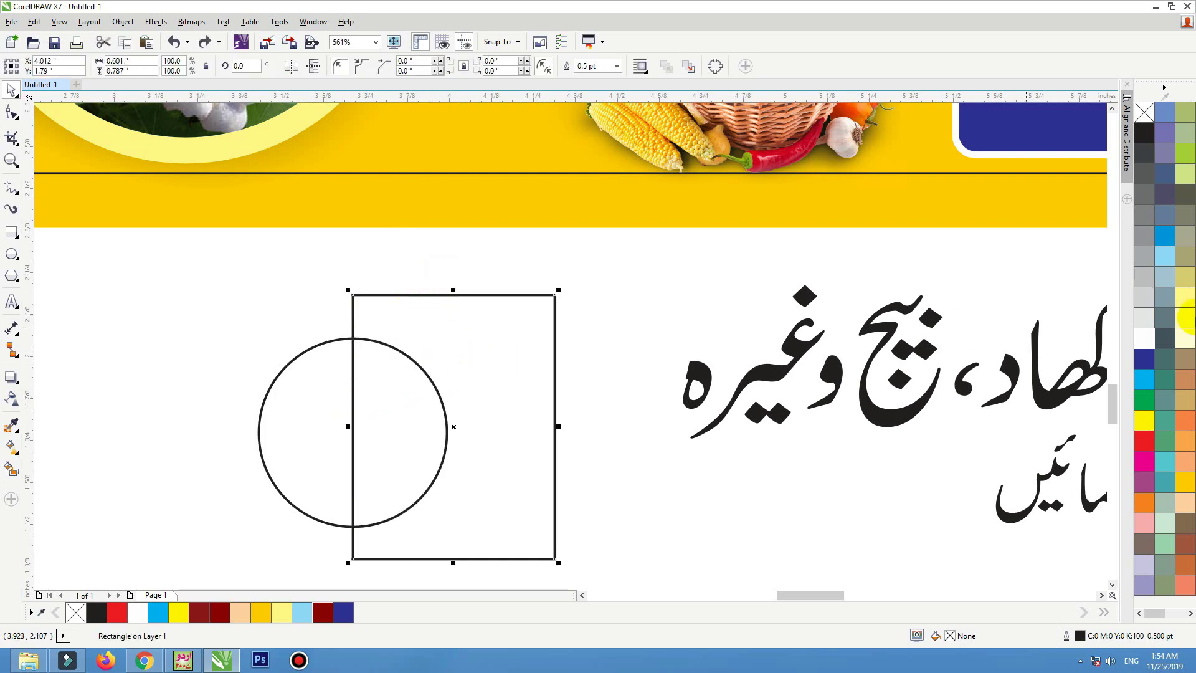
pyautogui.click(1142, 344)
pyautogui.click(1143, 360)
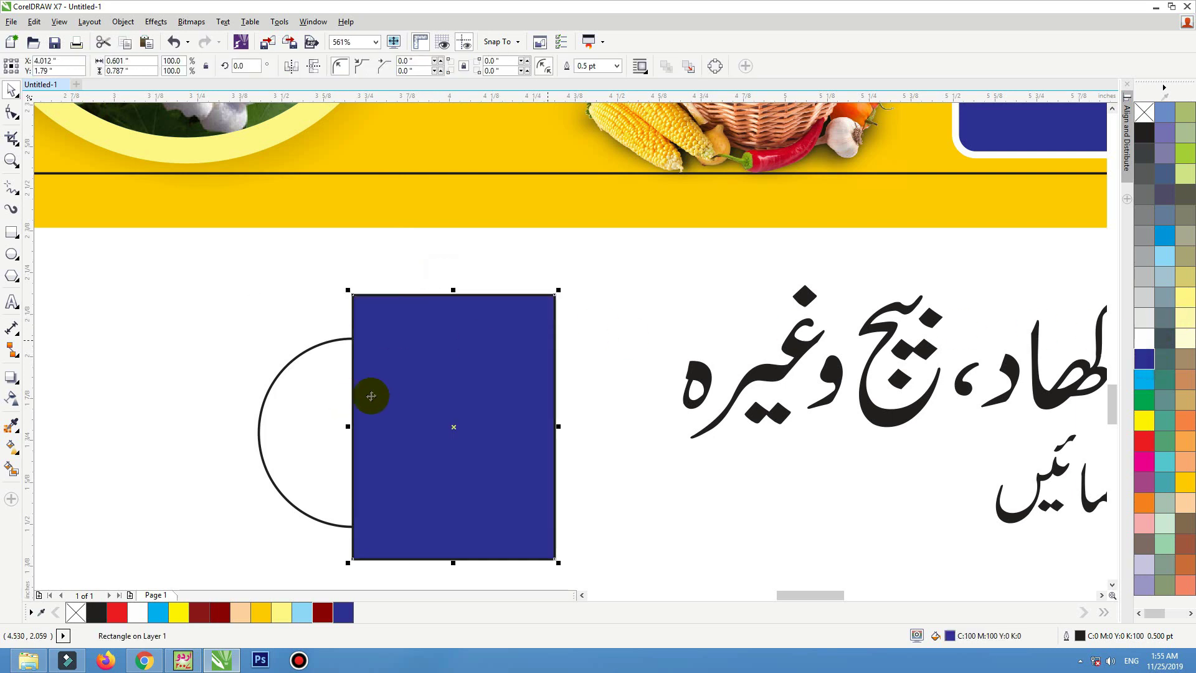
pyautogui.keyDown('shift'); pyautogui.click(312, 402); pyautogui.keyUp('shift')
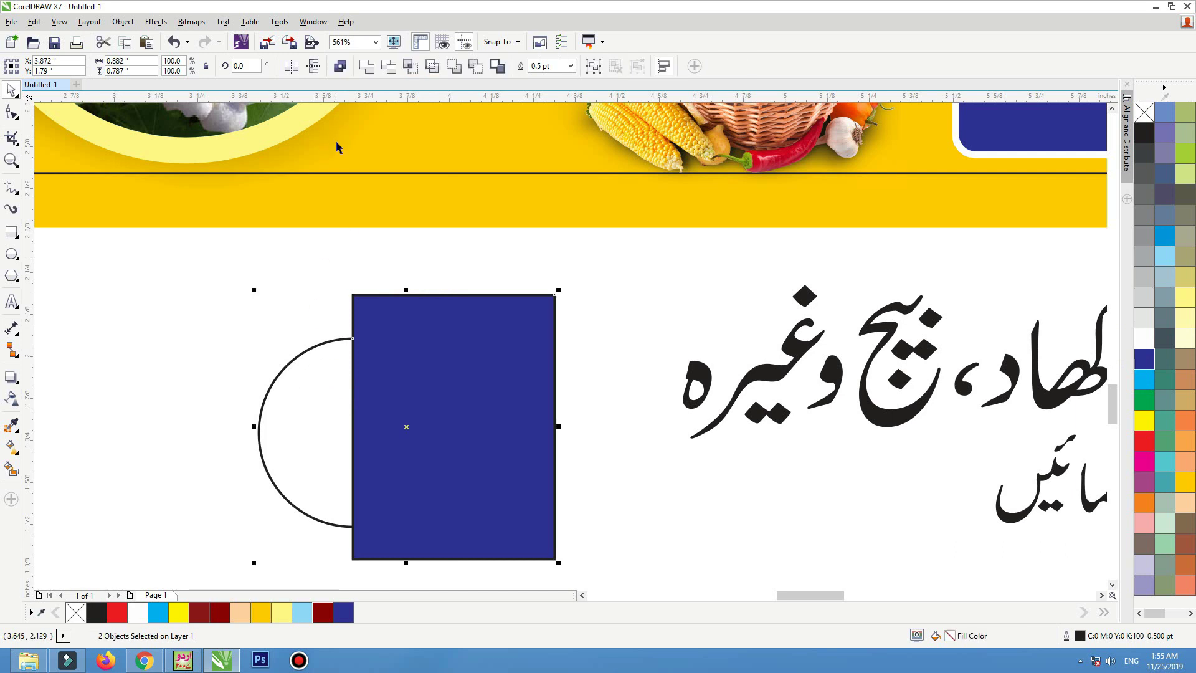
pyautogui.click(390, 69)
pyautogui.click(413, 336)
pyautogui.press('Delete')
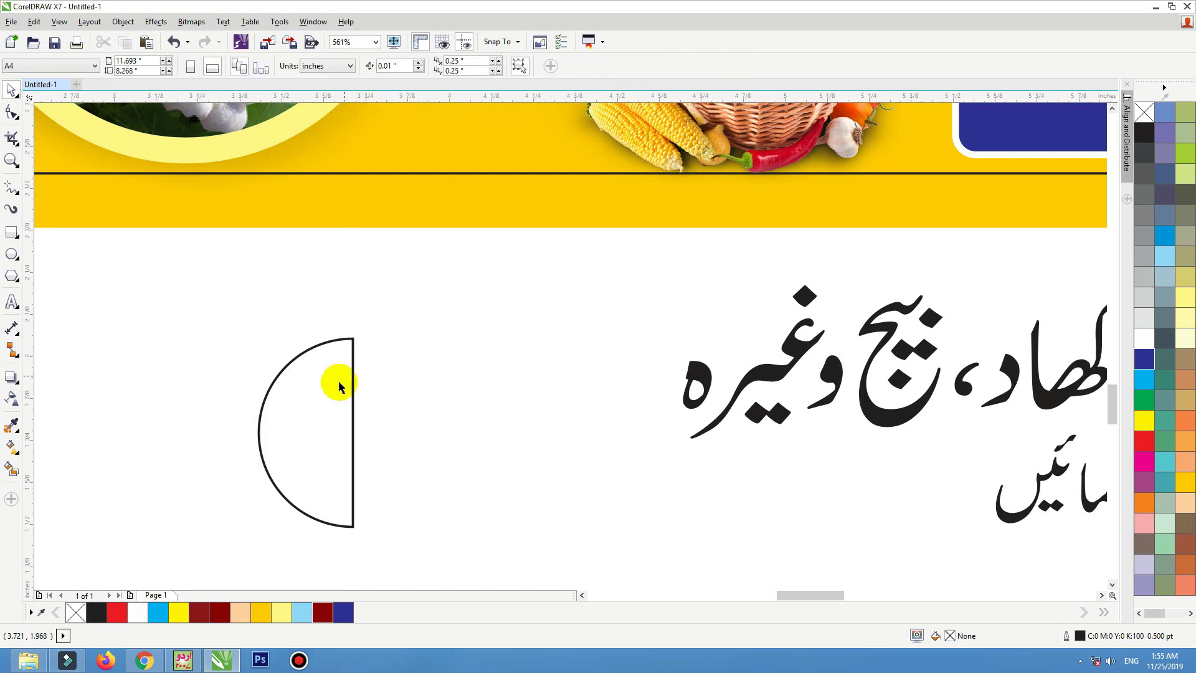
# Copy the half circle to the right, mirror it horizontally and move it closer, leaving a narrow slot between the halves.
pyautogui.click(259, 430)
pyautogui.moveTo(264, 424); pyautogui.dragTo(390, 424)
pyautogui.rightClick(390, 425)
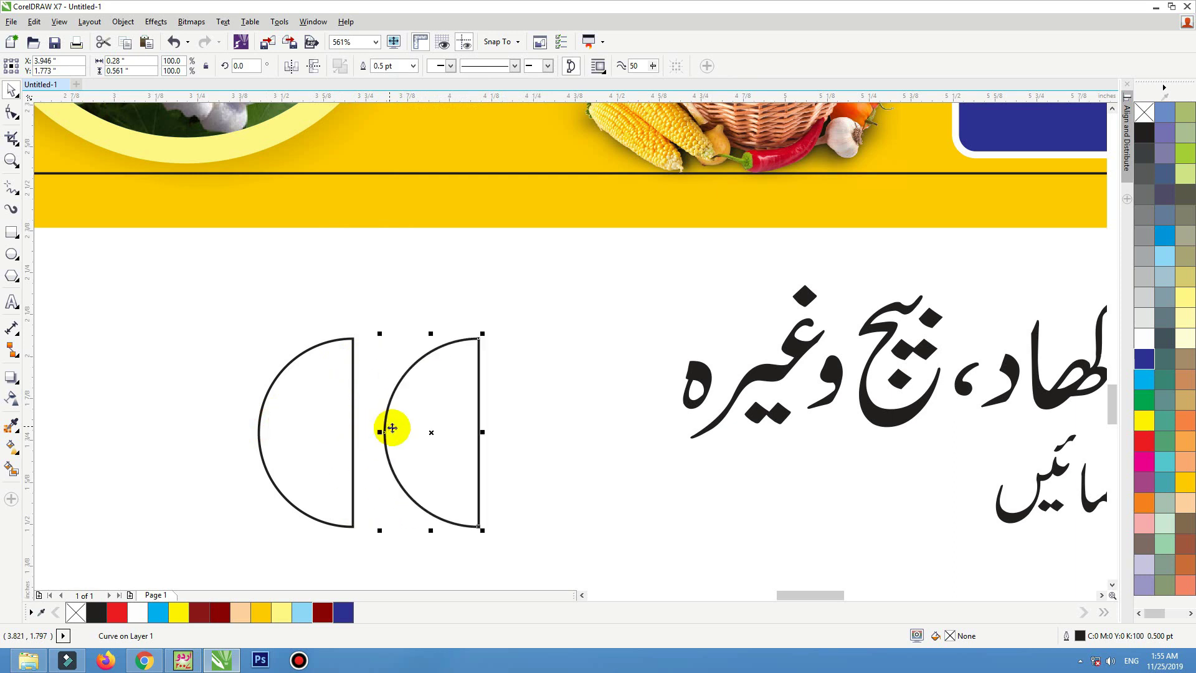
pyautogui.click(292, 67)
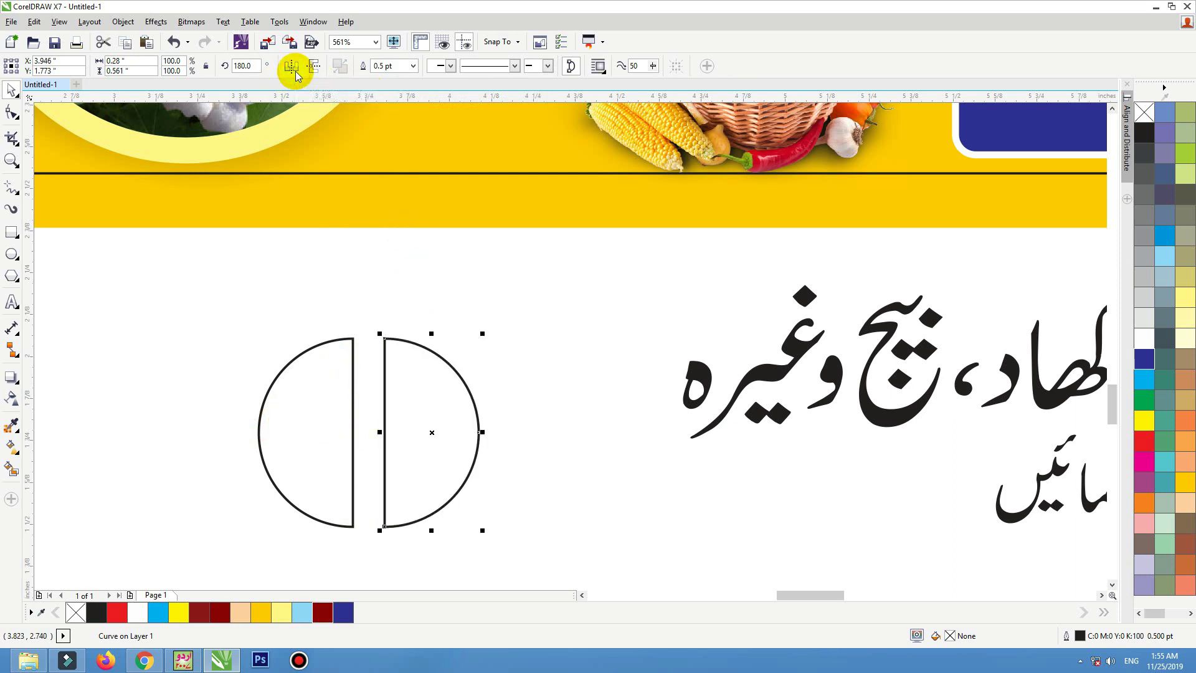
pyautogui.moveTo(412, 384); pyautogui.dragTo(401, 381)
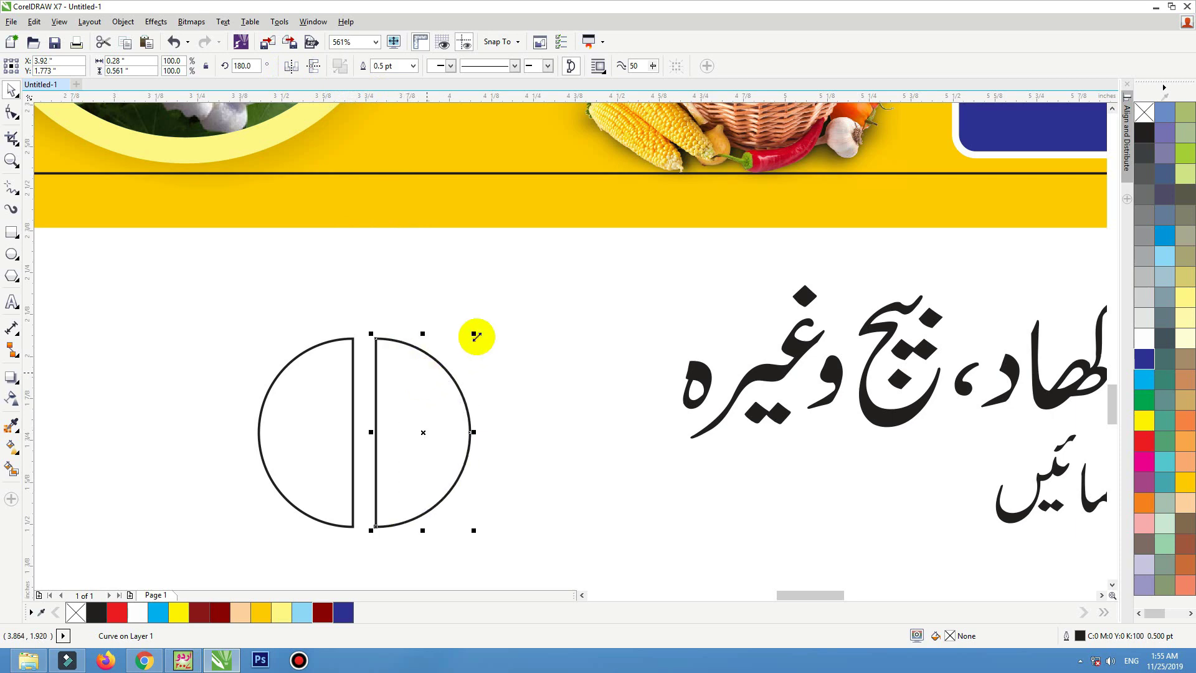
# Group the two half circles, fill them white and remove their outline.
pyautogui.scroll(-1, 209, 590)
pyautogui.moveTo(210, 590); pyautogui.dragTo(529, 298)
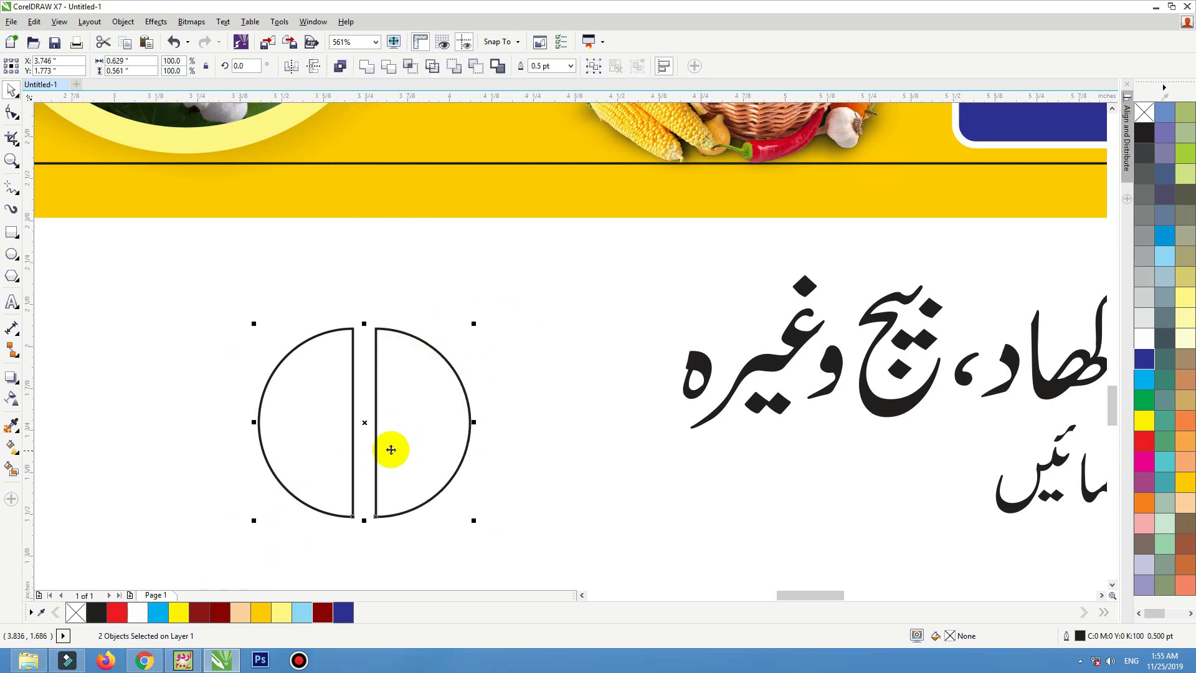
pyautogui.hotkey('ctrl', 'g')
pyautogui.click(1144, 340)
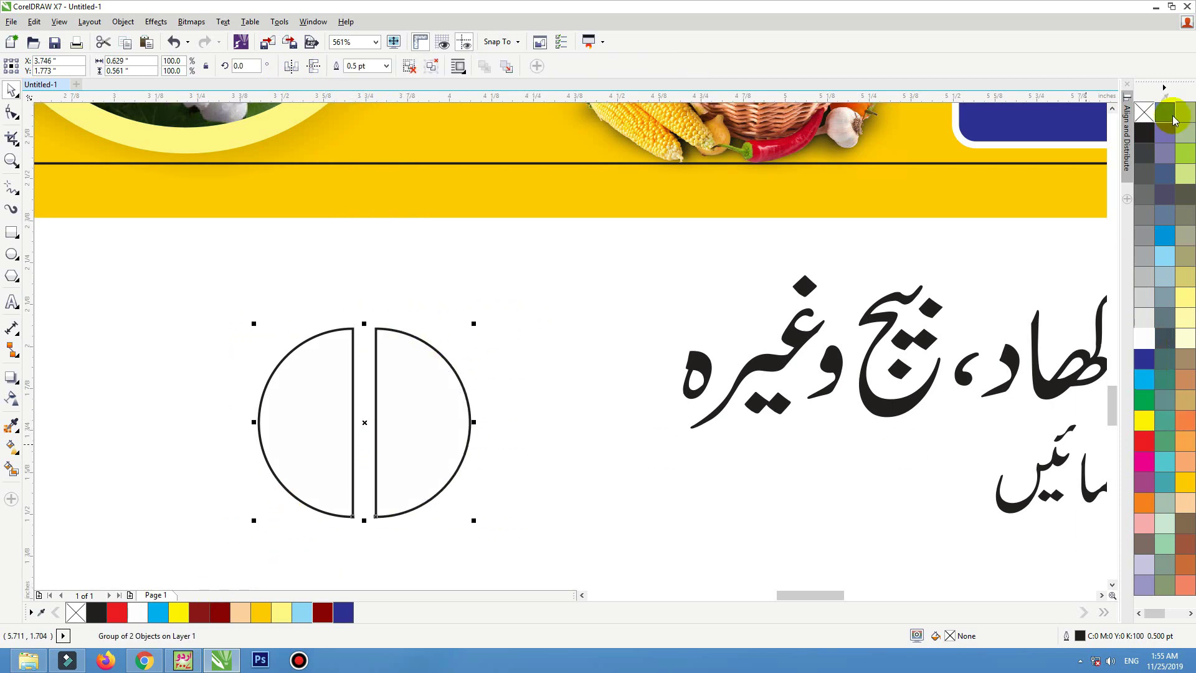
pyautogui.rightClick(1144, 112)
# Move the slotted circle onto the blue box's upper left corner and shrink it to about 0.046 by 0.041 inches.
pyautogui.scroll(-2, 409, 459)
pyautogui.moveTo(414, 459); pyautogui.dragTo(765, 255)
pyautogui.hotkey('shift', 'F2')
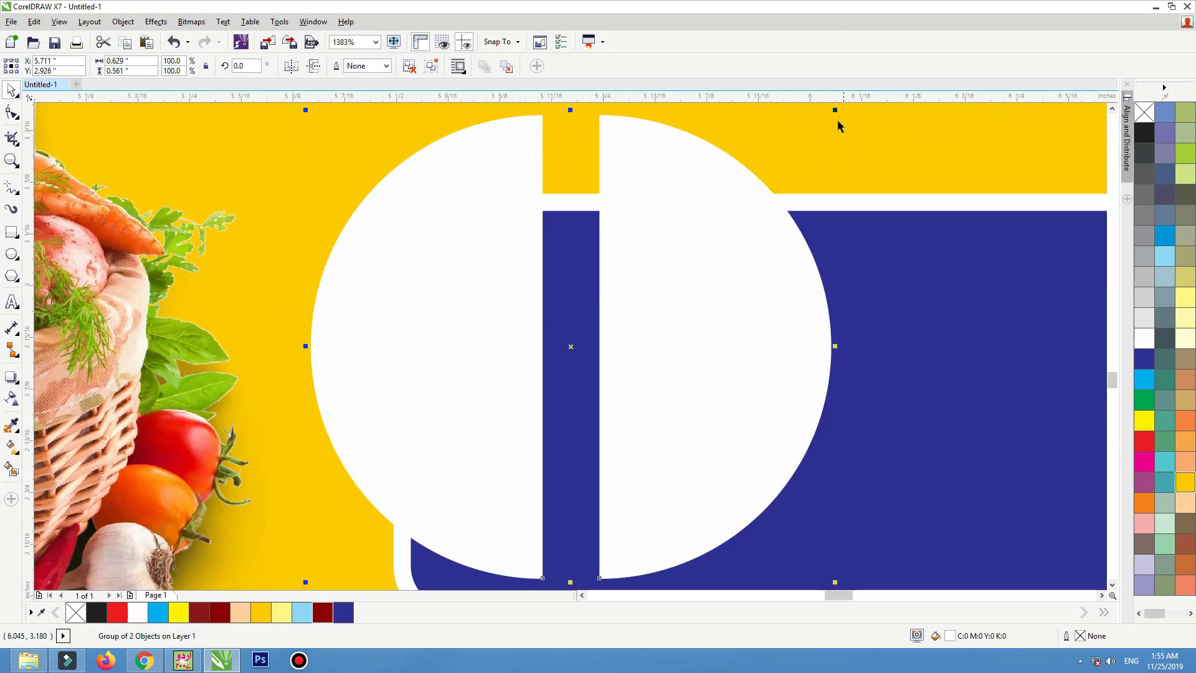
pyautogui.moveTo(830, 117); pyautogui.dragTo(493, 281)
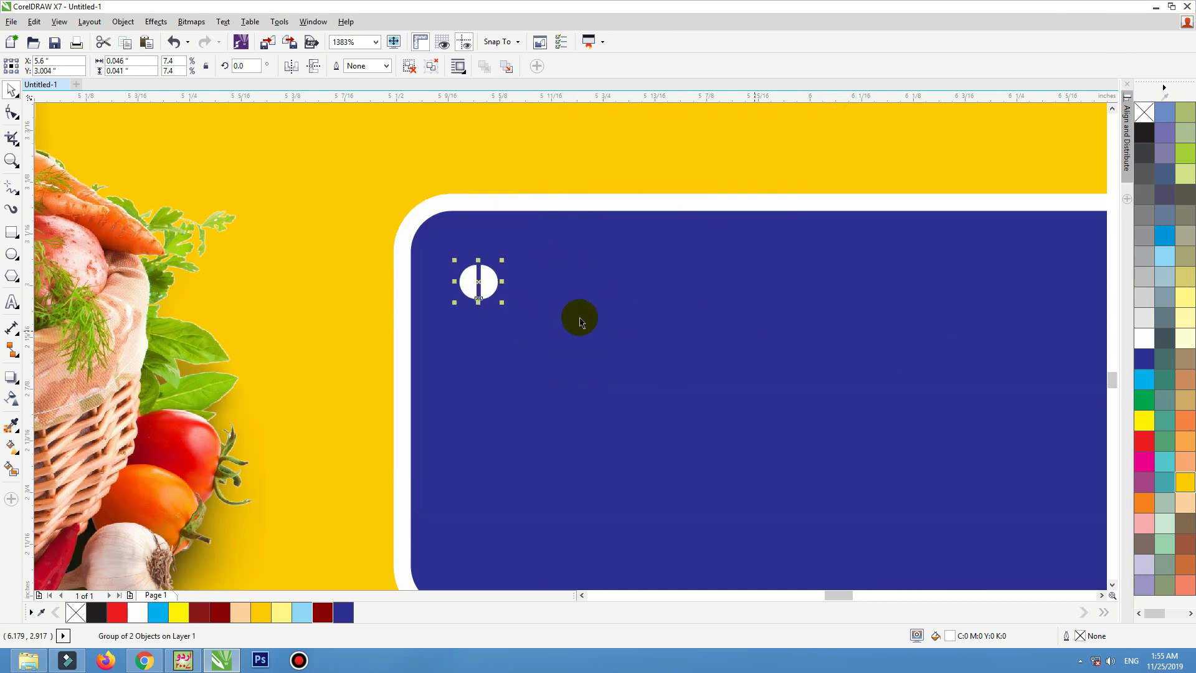
# Copy the screw head to the box's lower left corner, group both screws and centre them vertically on the box.
pyautogui.scroll(-2, 480, 252)
pyautogui.moveTo(483, 363); pyautogui.dragTo(480, 382)
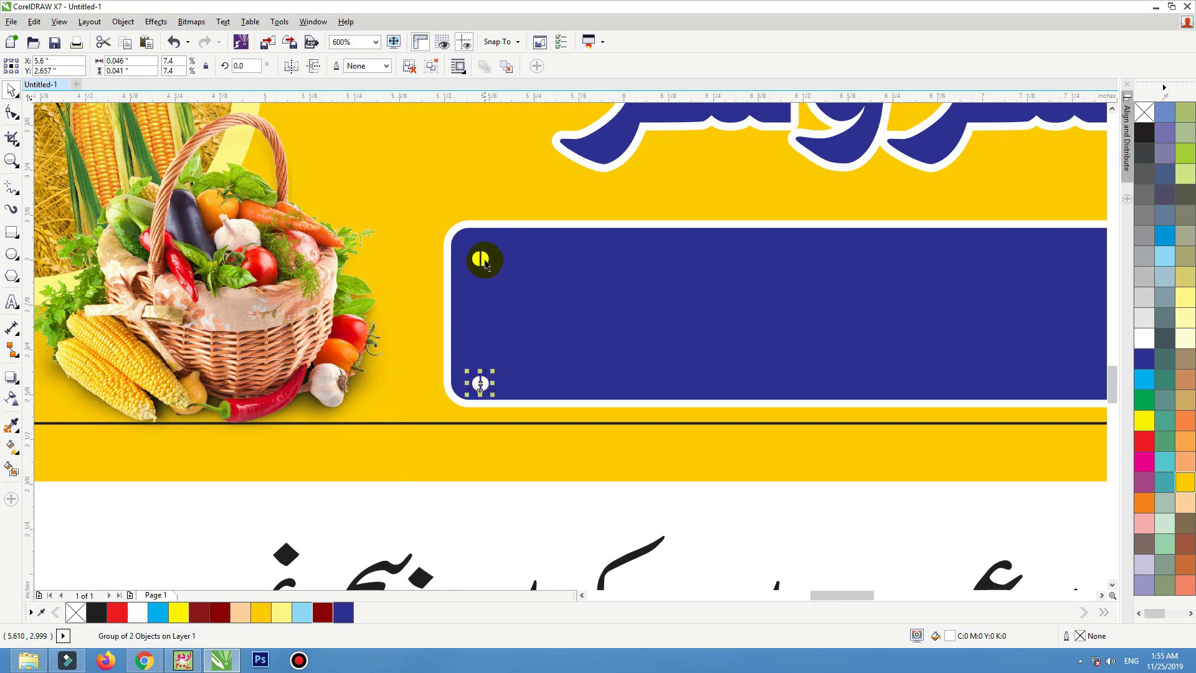
pyautogui.keyDown('shift'); pyautogui.click(485, 262); pyautogui.keyUp('shift')
pyautogui.keyDown('shift'); pyautogui.click(526, 276); pyautogui.keyUp('shift')
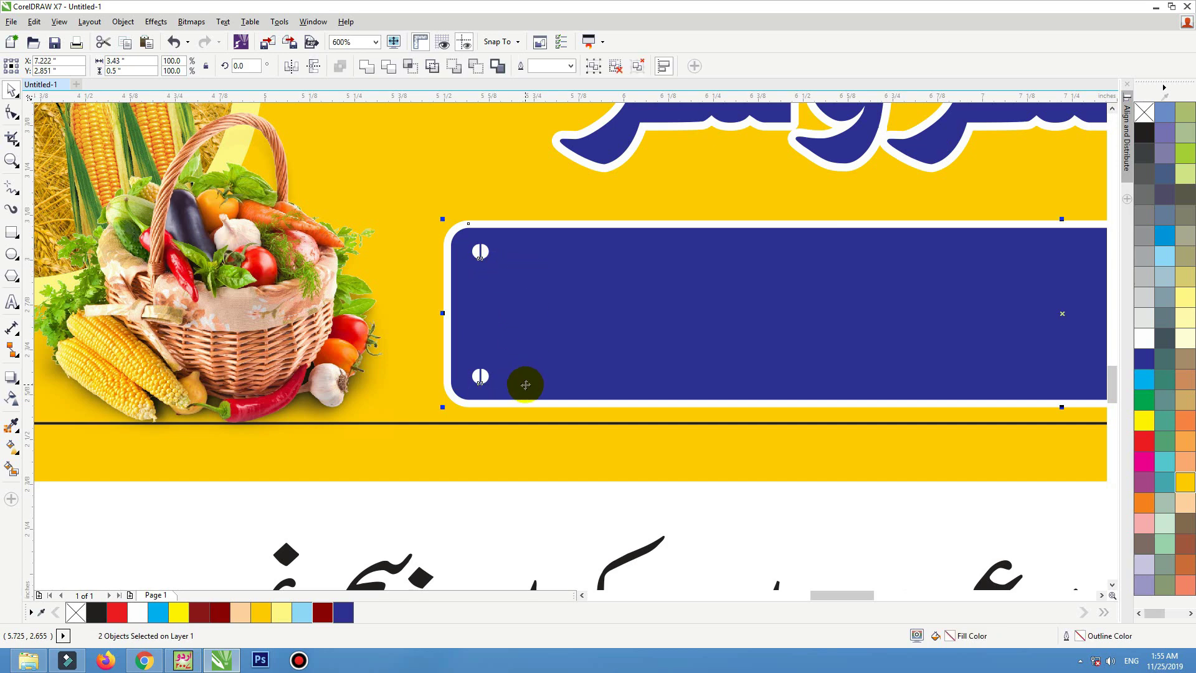
# Copy the pair of screw heads straight across to the blue box's right end and select both pairs.
pyautogui.scroll(-2, 299, 379)
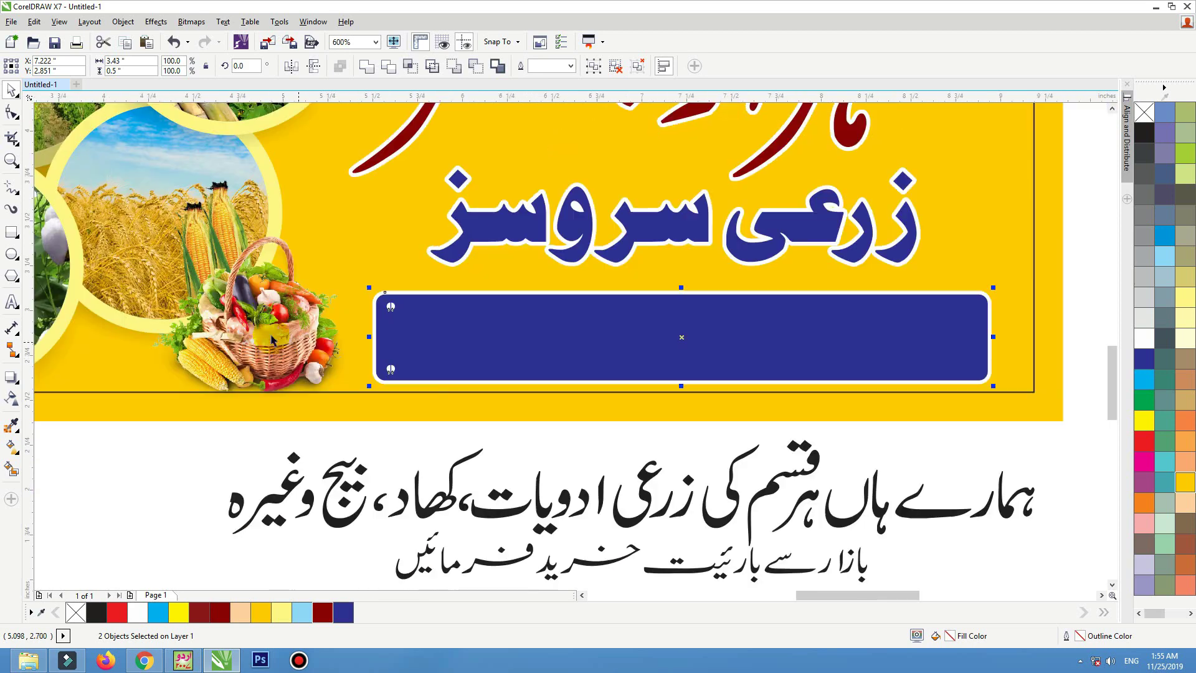
pyautogui.moveTo(641, 395); pyautogui.dragTo(1109, 409)
pyautogui.click(233, 440)
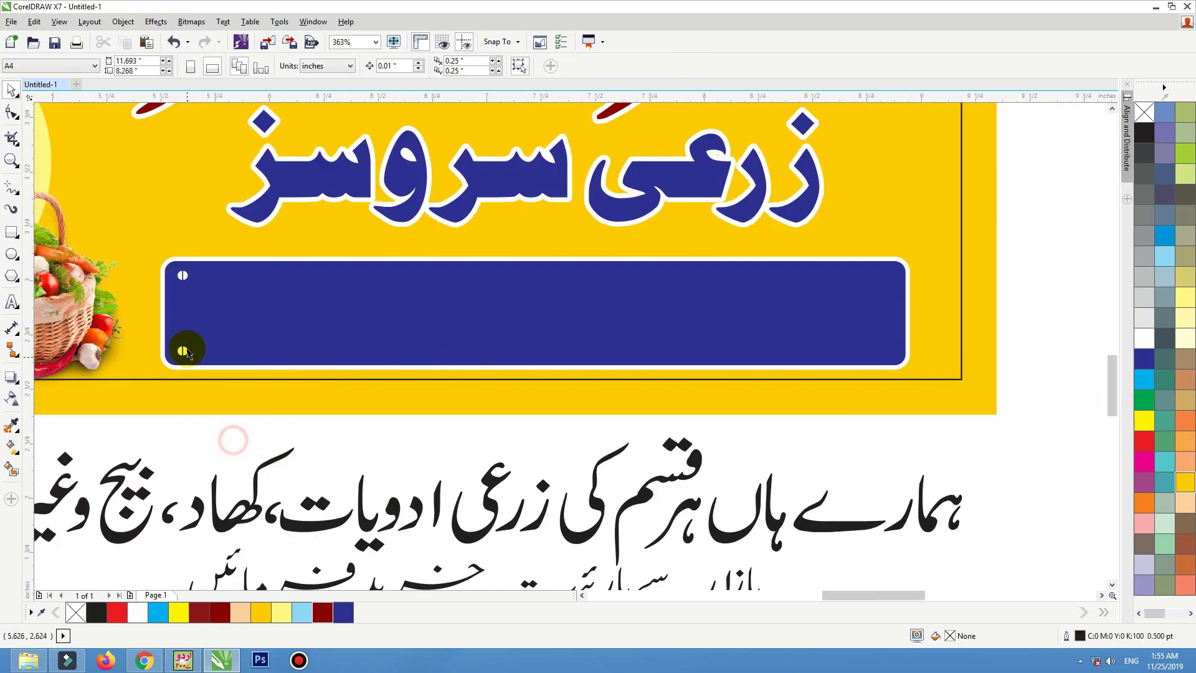
pyautogui.moveTo(183, 349); pyautogui.dragTo(887, 340)
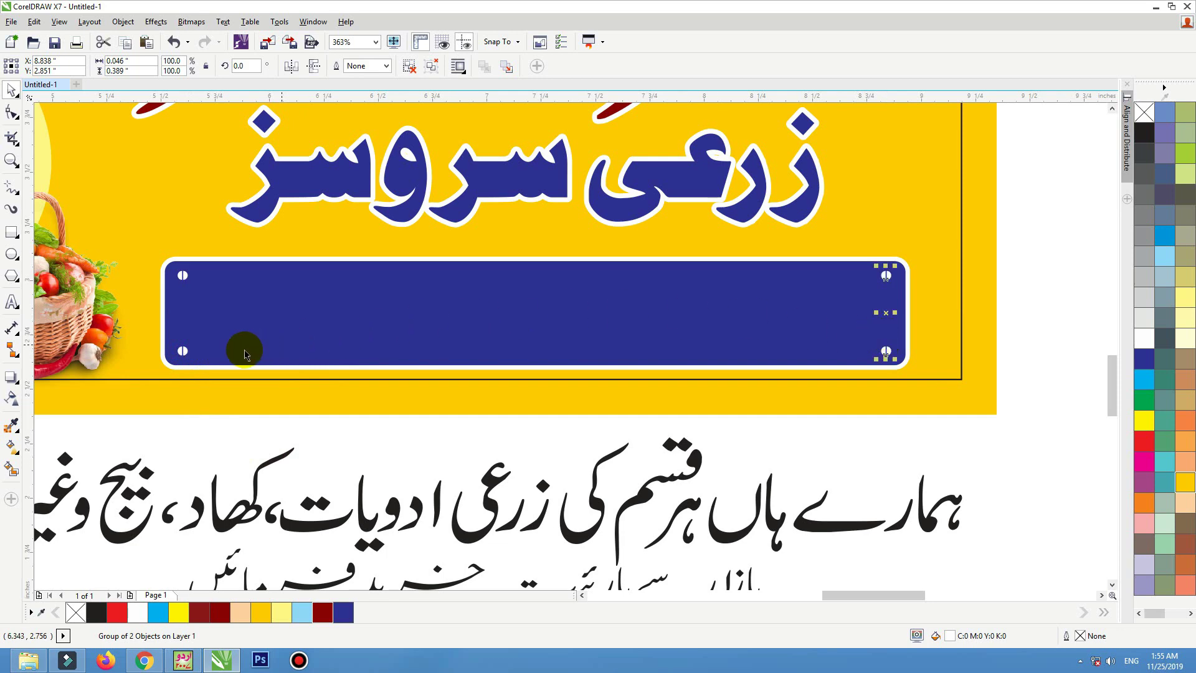
pyautogui.keyDown('shift'); pyautogui.click(184, 352); pyautogui.keyUp('shift')
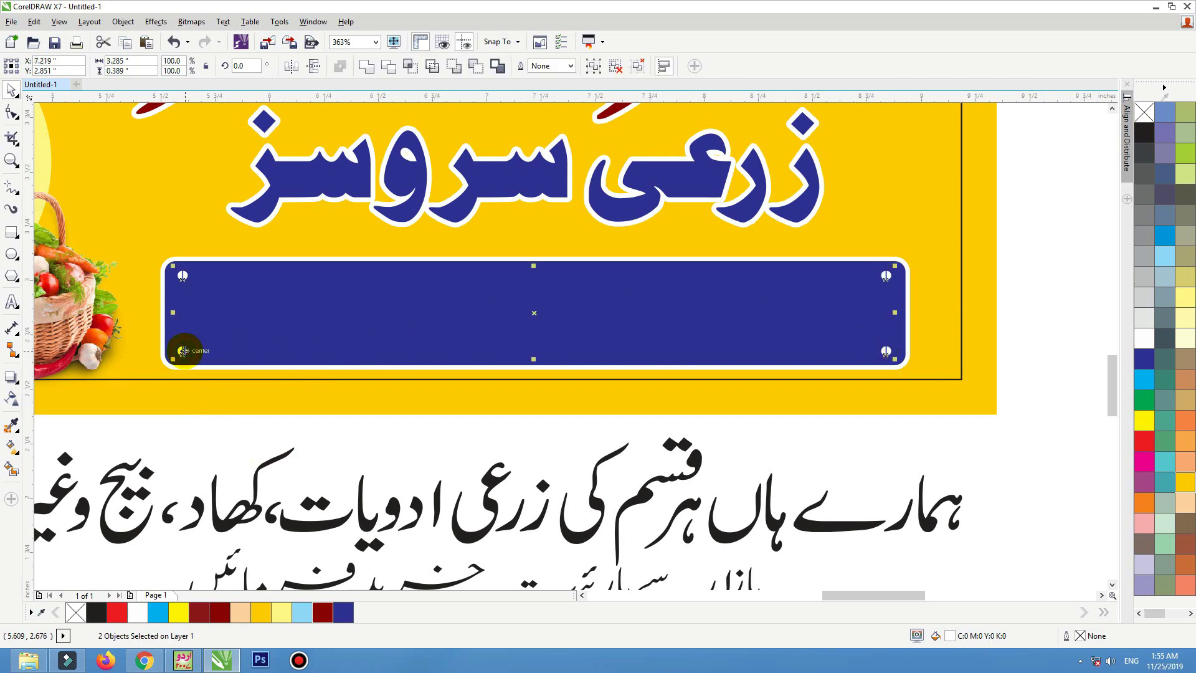
# Centre the two pairs of screw heads on the blue box.
pyautogui.keyDown('shift'); pyautogui.click(246, 354); pyautogui.keyUp('shift')
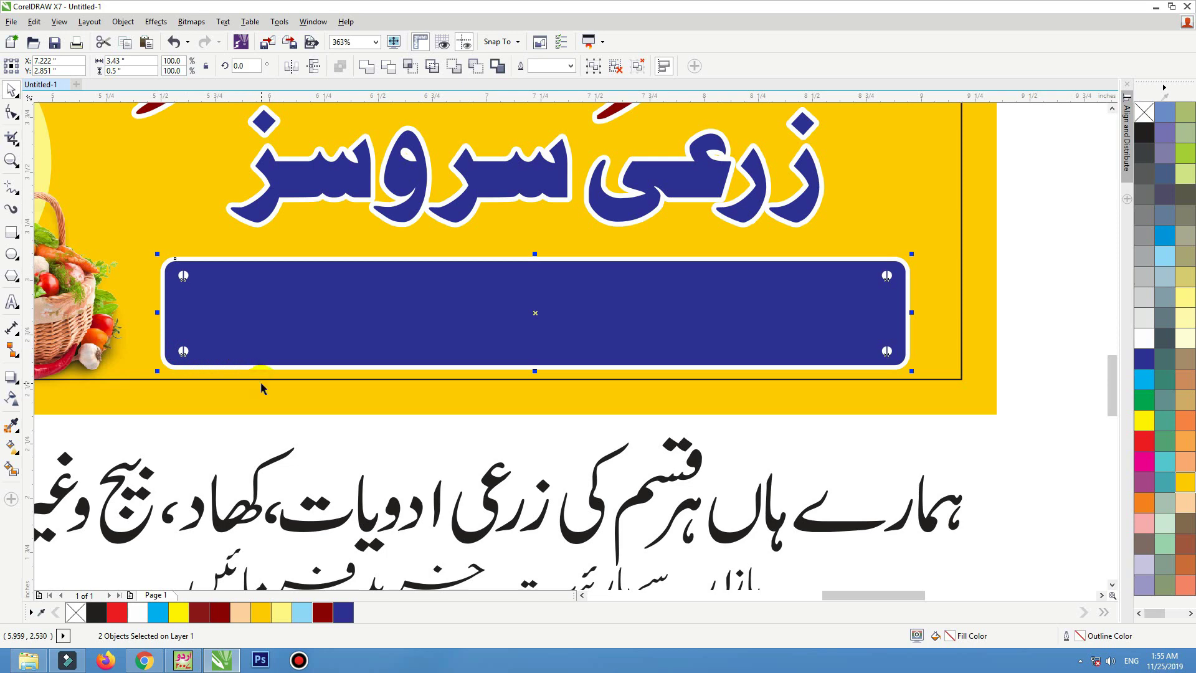
pyautogui.scroll(-2, 681, 368)
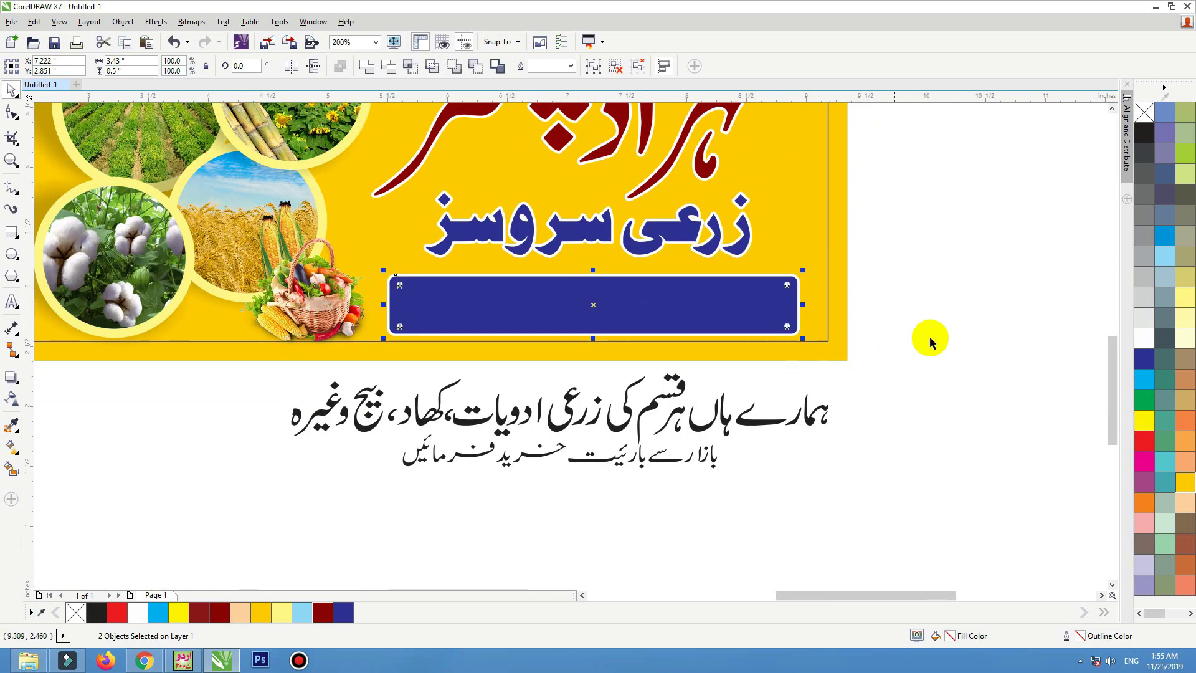
# Shrink the two black Urdu text lines to about 2.142 by 0.389 inches, centre them in the blue box and fill them white.
pyautogui.moveTo(930, 343); pyautogui.dragTo(224, 521)
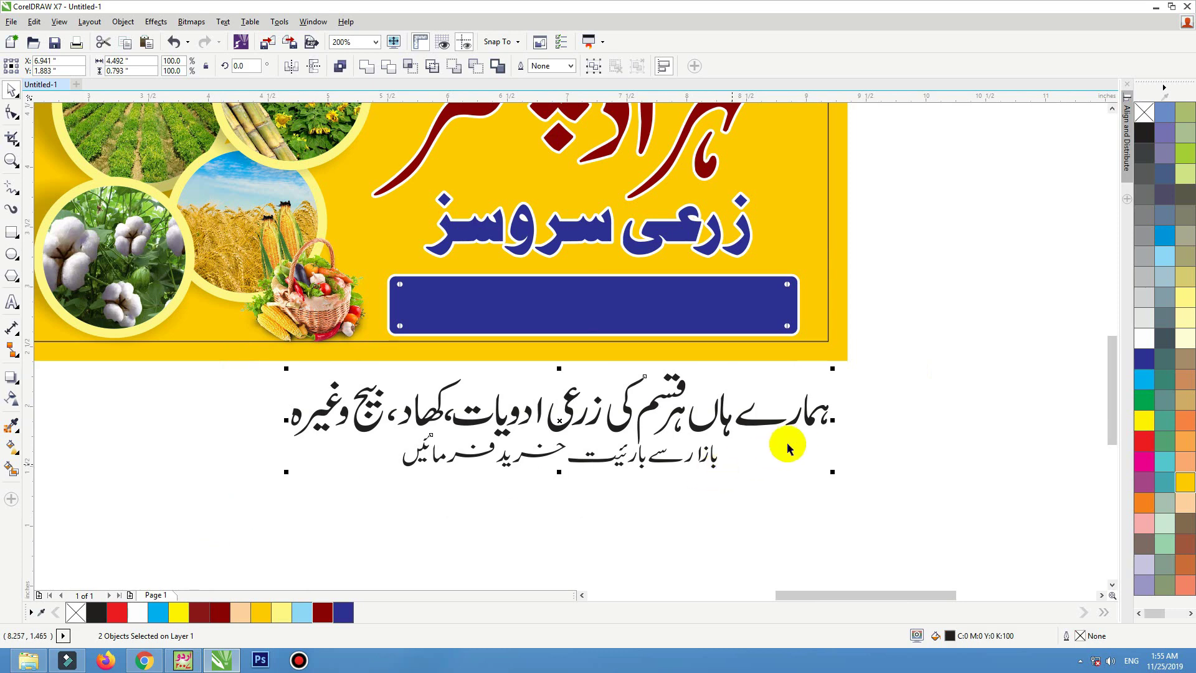
pyautogui.moveTo(827, 419); pyautogui.dragTo(691, 393)
pyautogui.moveTo(615, 325); pyautogui.dragTo(616, 321)
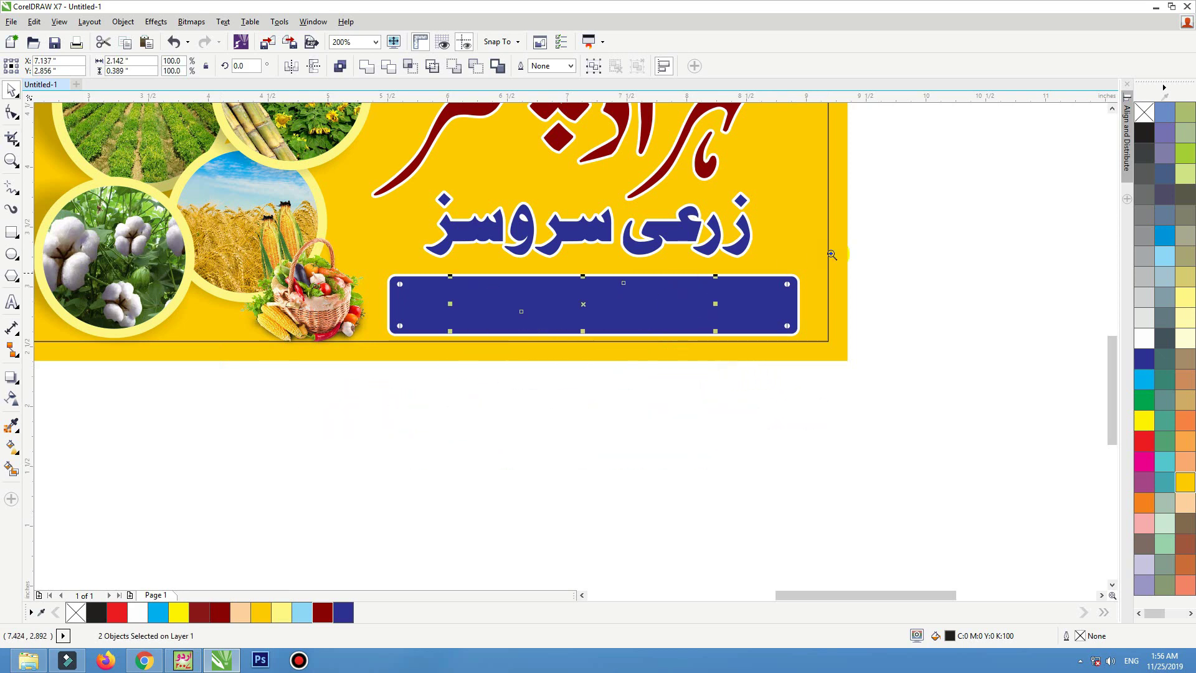
pyautogui.press('F2')
pyautogui.moveTo(896, 243); pyautogui.dragTo(344, 400)
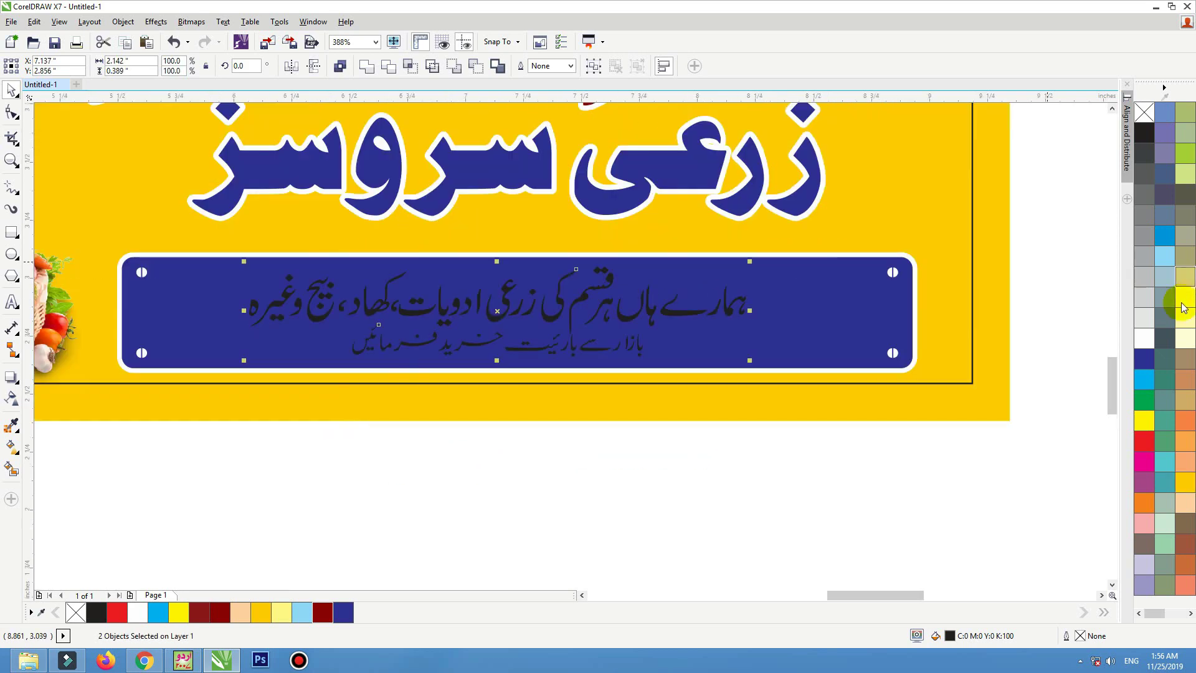
pyautogui.click(1144, 338)
pyautogui.click(822, 496)
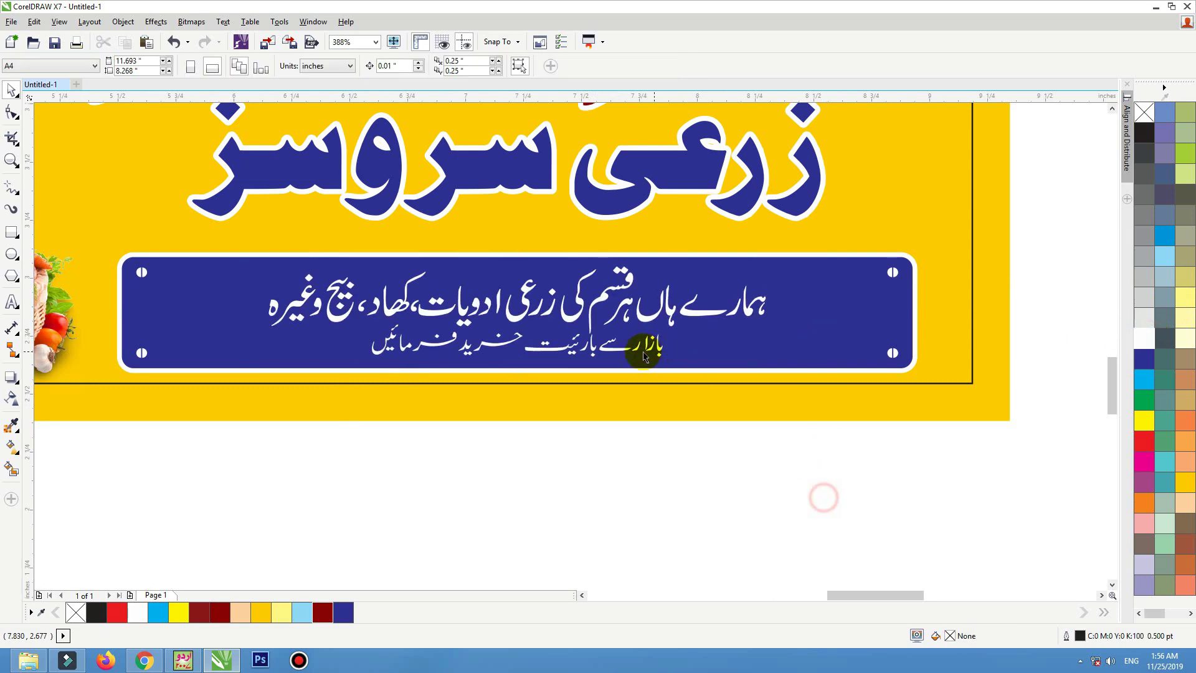
# Enlarge the lower and upper white text lines about their centres to fill more of the blue box.
pyautogui.click(647, 346)
pyautogui.click(648, 346)
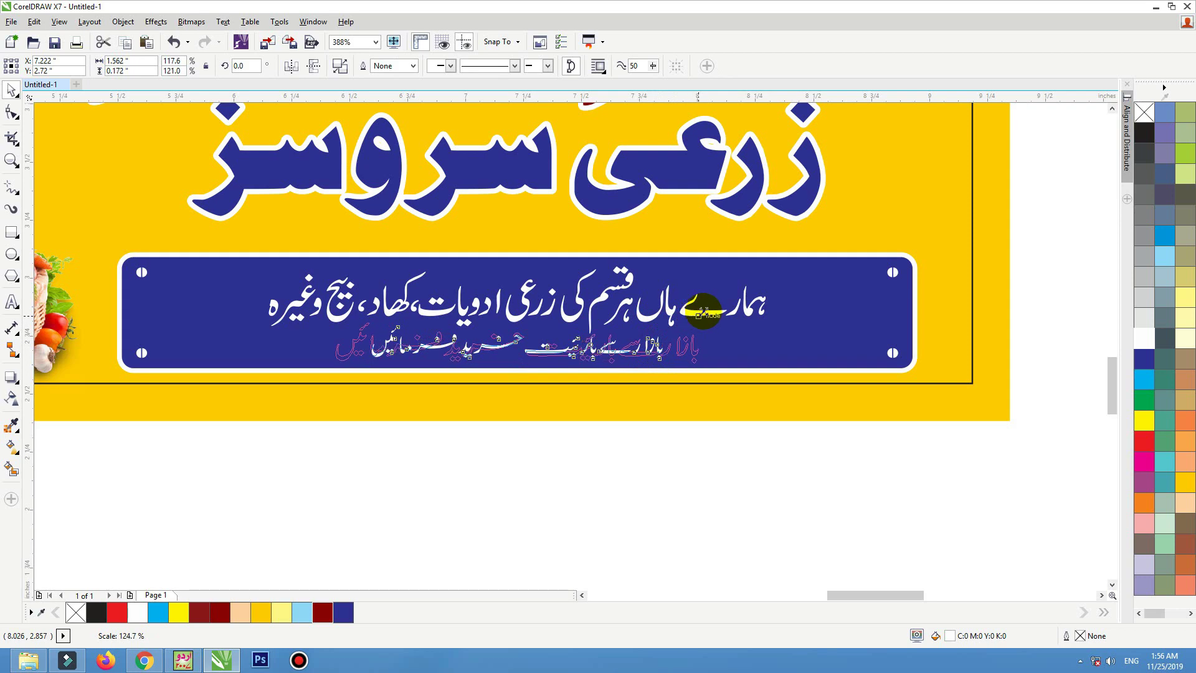
pyautogui.keyDown('shift'); pyautogui.click(695, 313); pyautogui.keyUp('shift')
pyautogui.moveTo(768, 261); pyautogui.dragTo(814, 275)
pyautogui.click(819, 285)
pyautogui.click(798, 477)
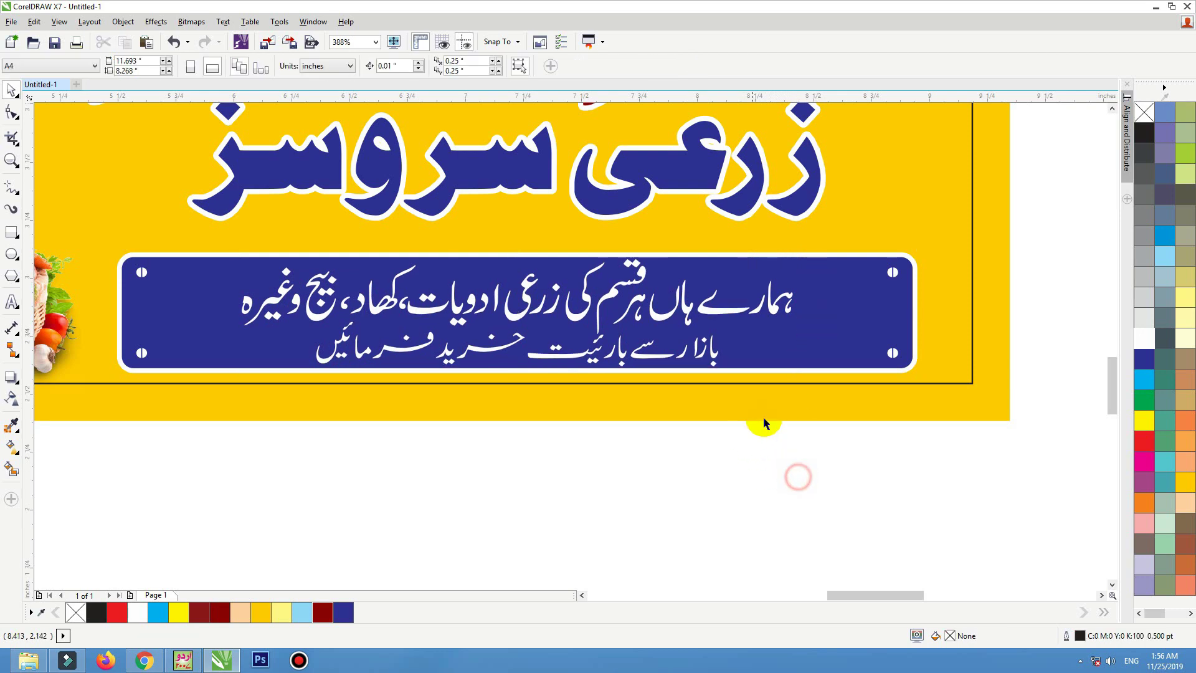
# Delete the thin black margin rectangle from the banner.
pyautogui.click(783, 419)
pyautogui.hotkey('shift', 'F2')
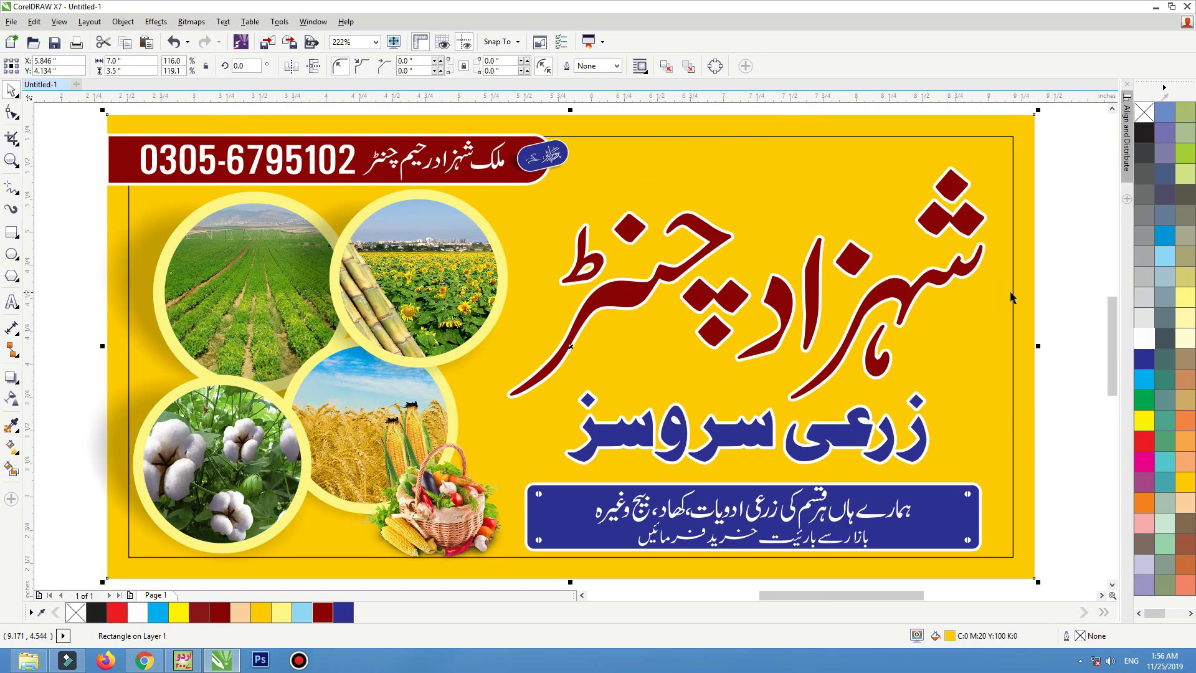
pyautogui.click(1056, 235)
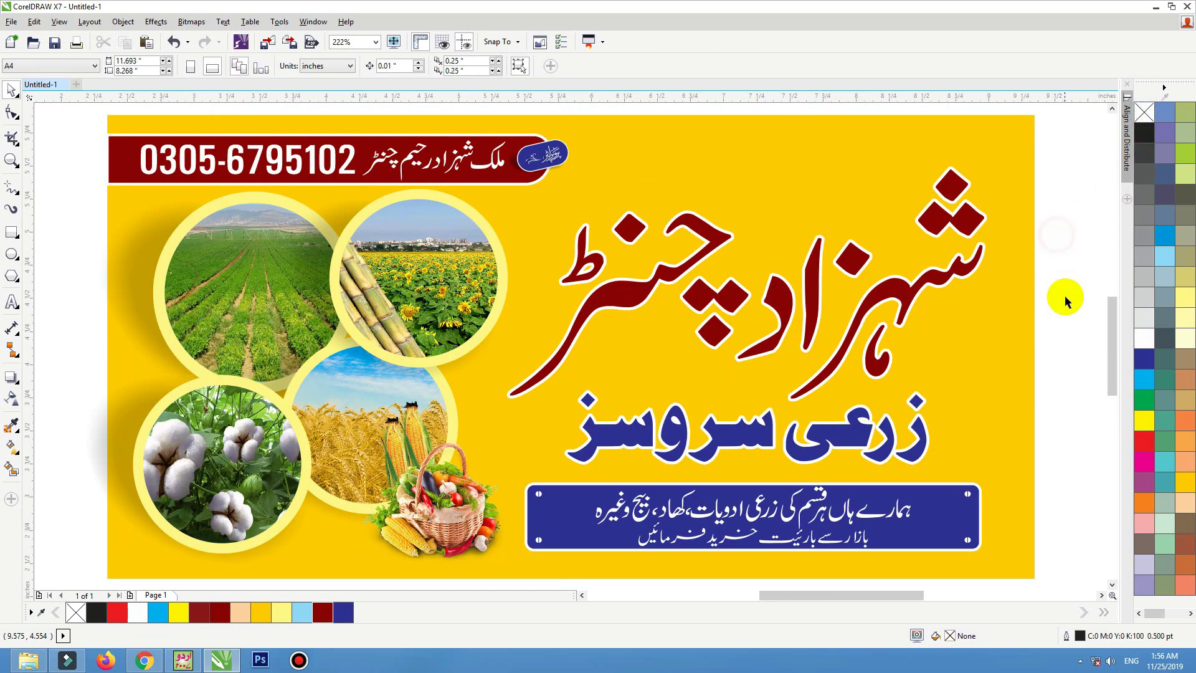
pyautogui.press('F4')
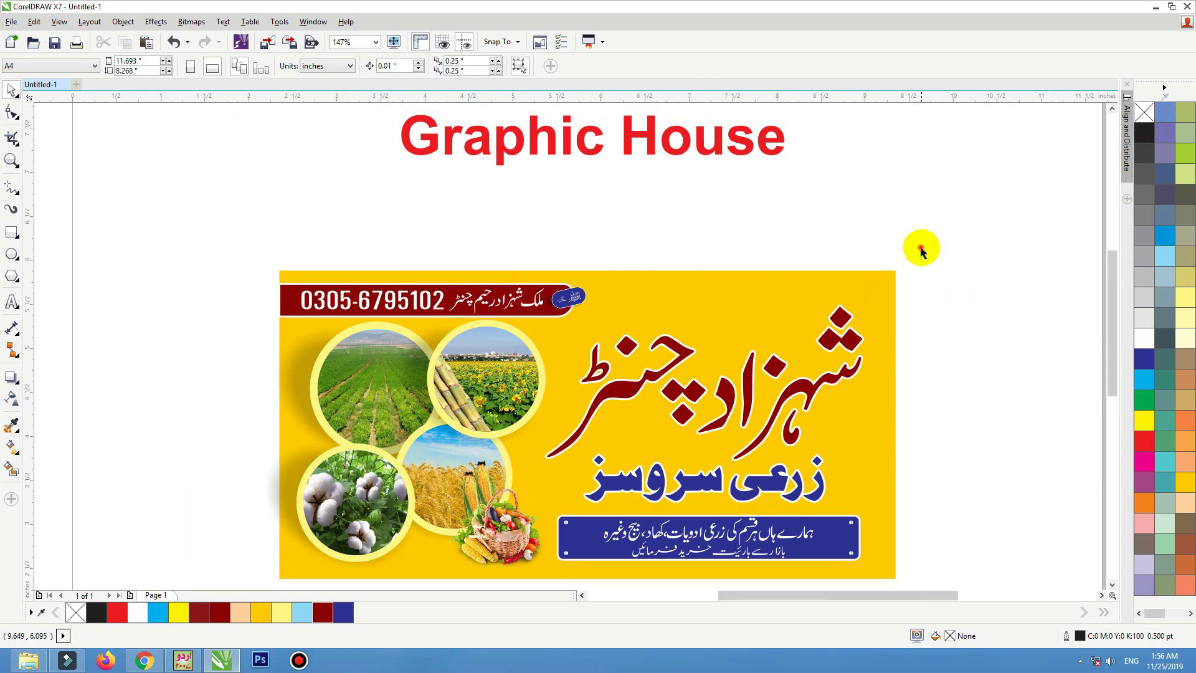
# PowerClip the circular crop photos and vegetable basket, including their shadows, inside the yellow background rectangle.
pyautogui.moveTo(921, 248); pyautogui.dragTo(48, 668)
pyautogui.click(155, 330)
pyautogui.press('F4')
pyautogui.moveTo(195, 312); pyautogui.dragTo(555, 577)
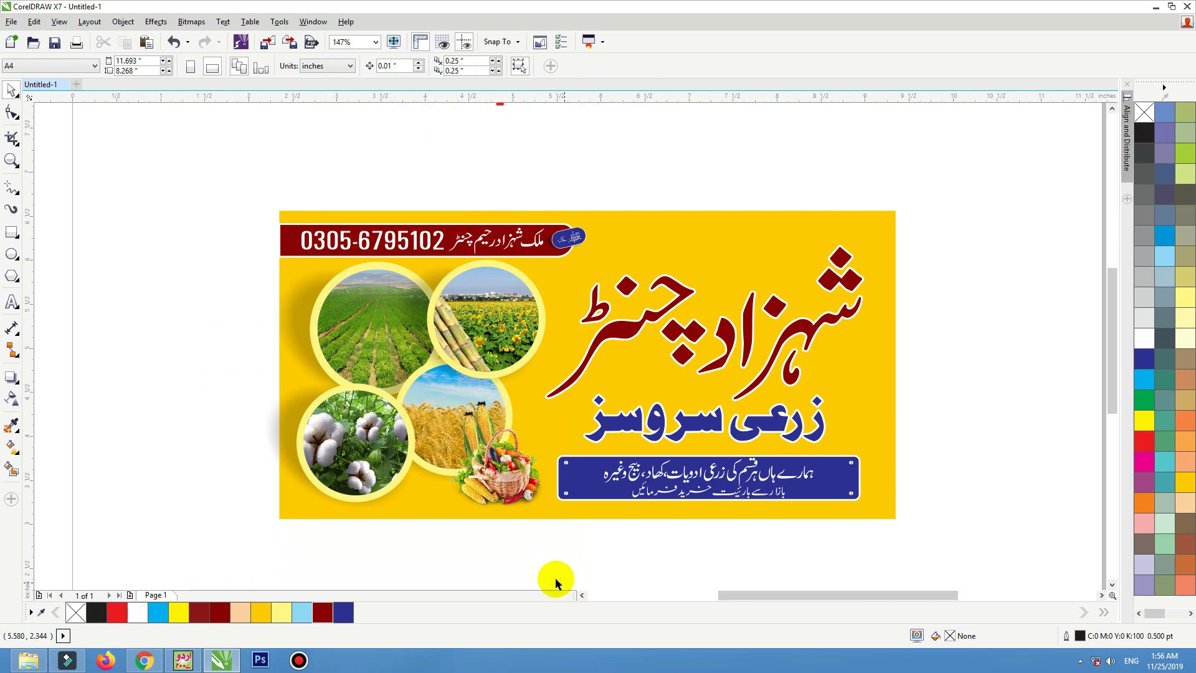
pyautogui.moveTo(486, 436); pyautogui.dragTo(459, 436)
pyautogui.hotkey('ctrl', 'z')
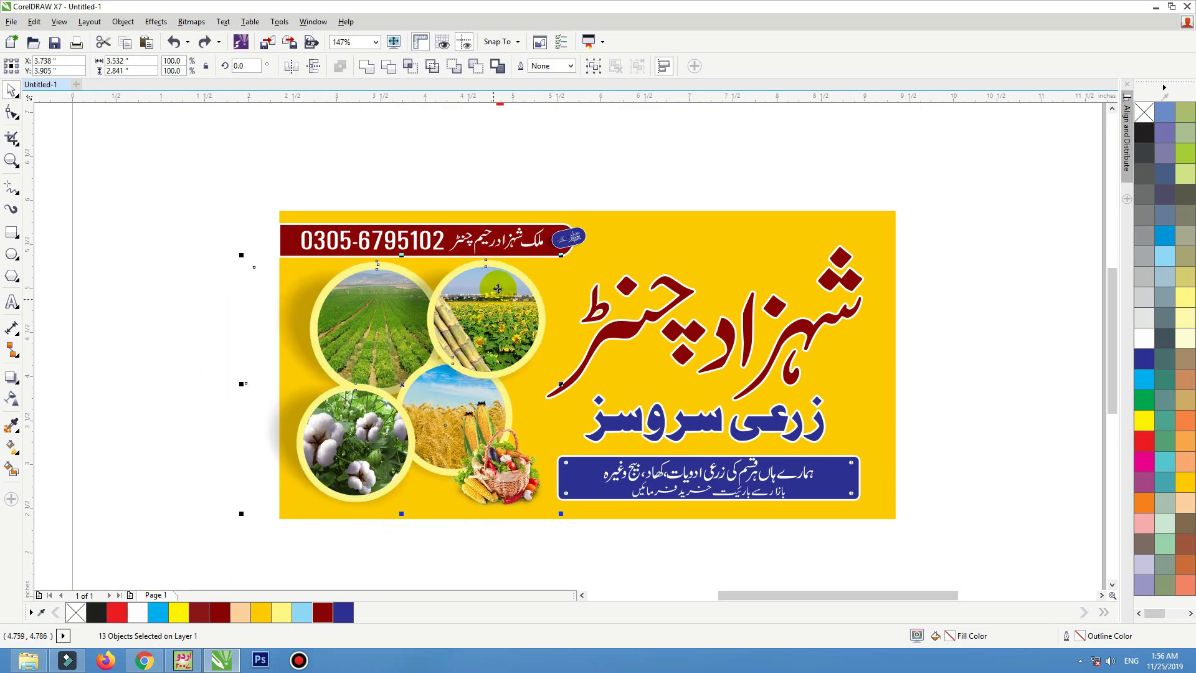
pyautogui.rightClick(502, 286)
pyautogui.click(517, 284)
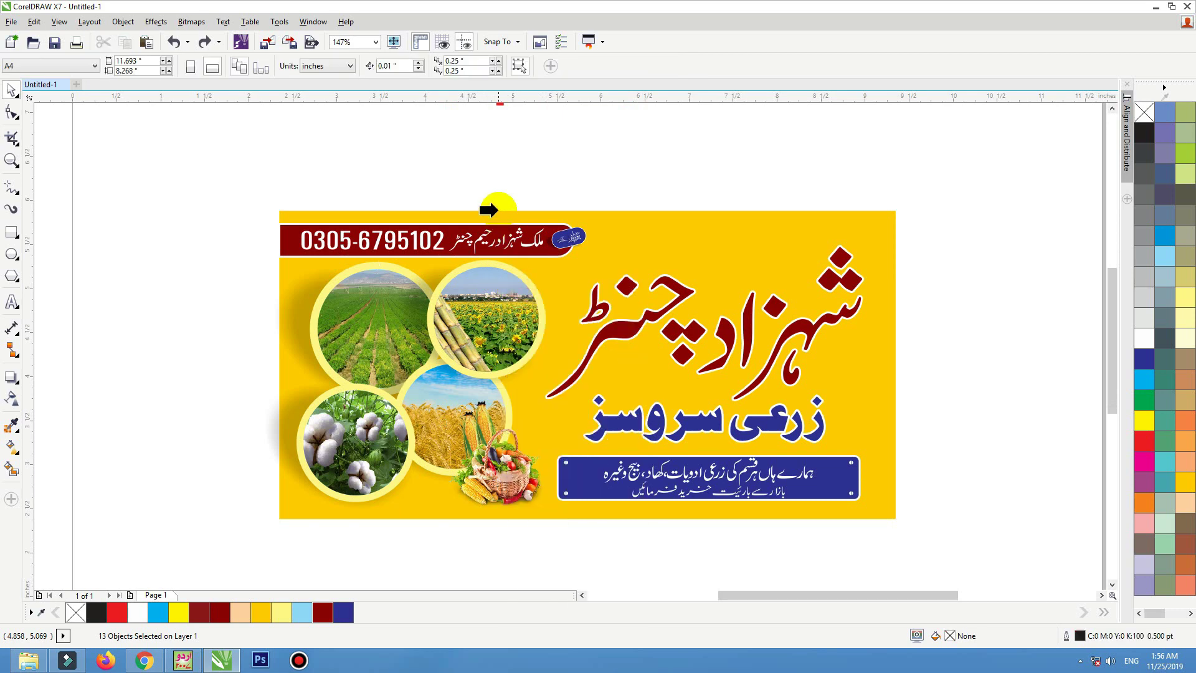
pyautogui.click(485, 210)
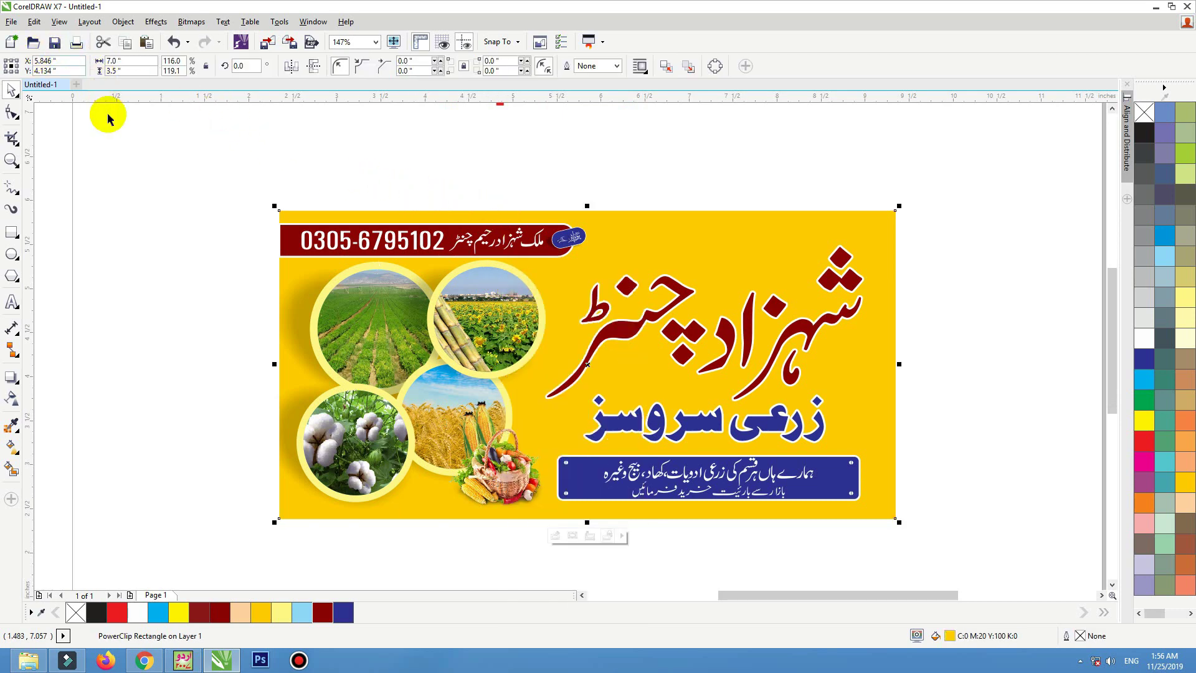
pyautogui.click(127, 253)
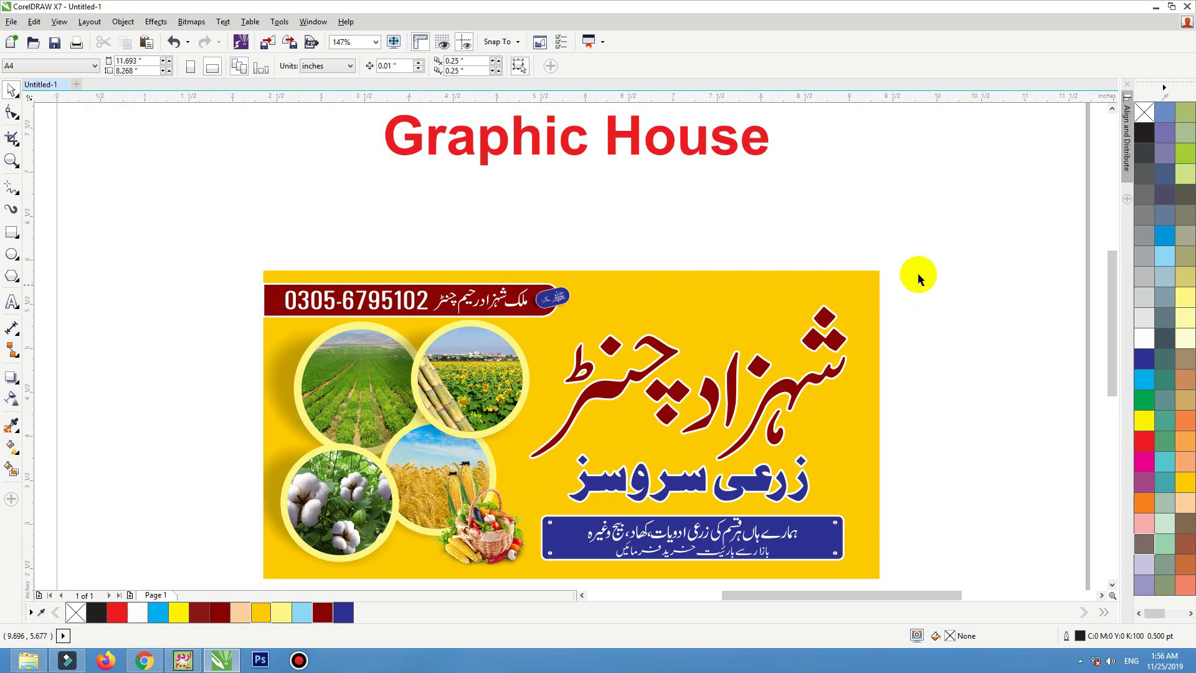
# Duplicate the large dark red title above the original and fill the original with white.
pyautogui.moveTo(919, 278); pyautogui.dragTo(522, 506)
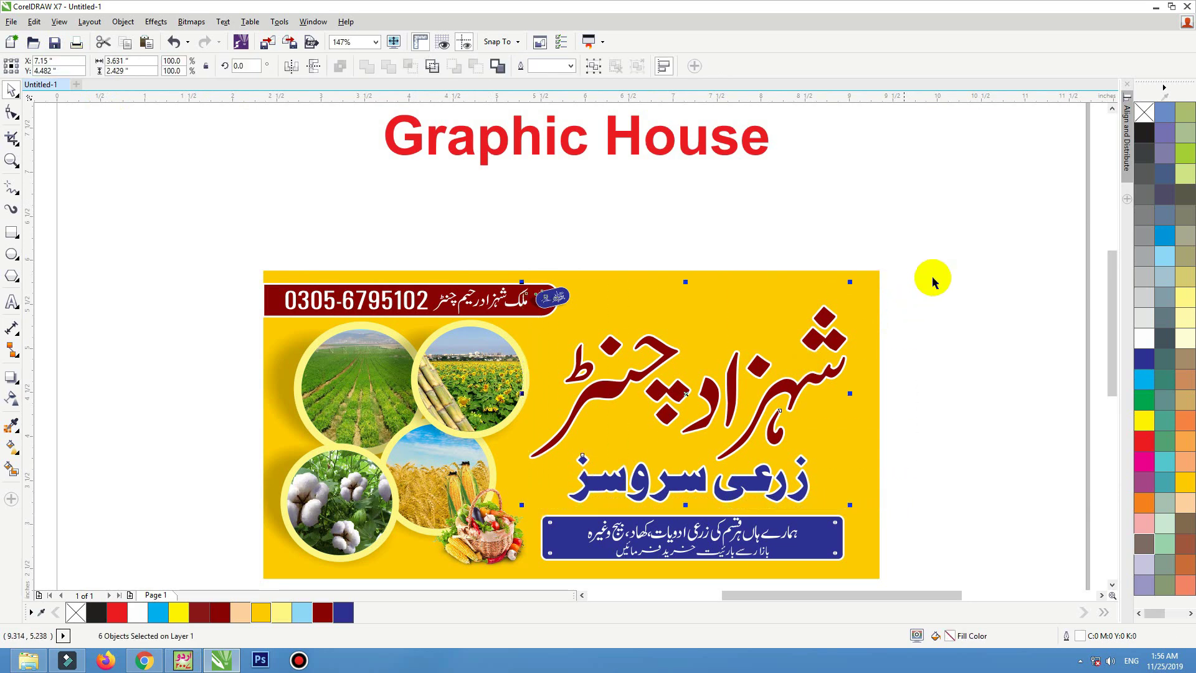
pyautogui.moveTo(934, 299); pyautogui.dragTo(520, 515)
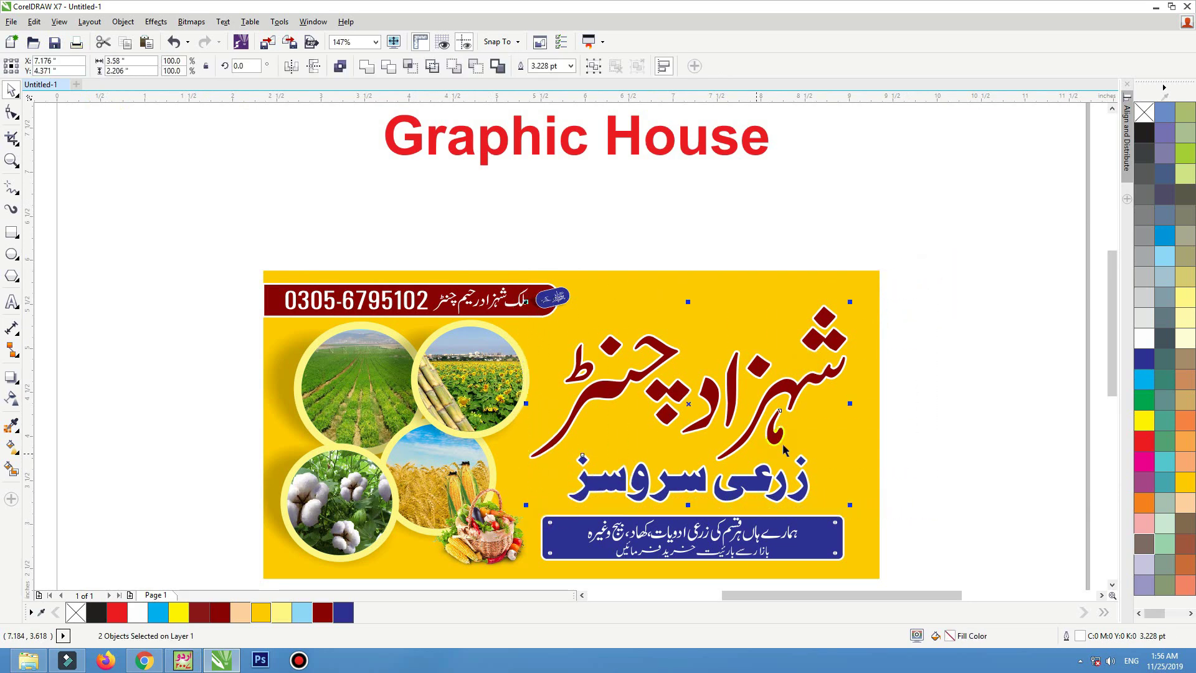
pyautogui.click(794, 383)
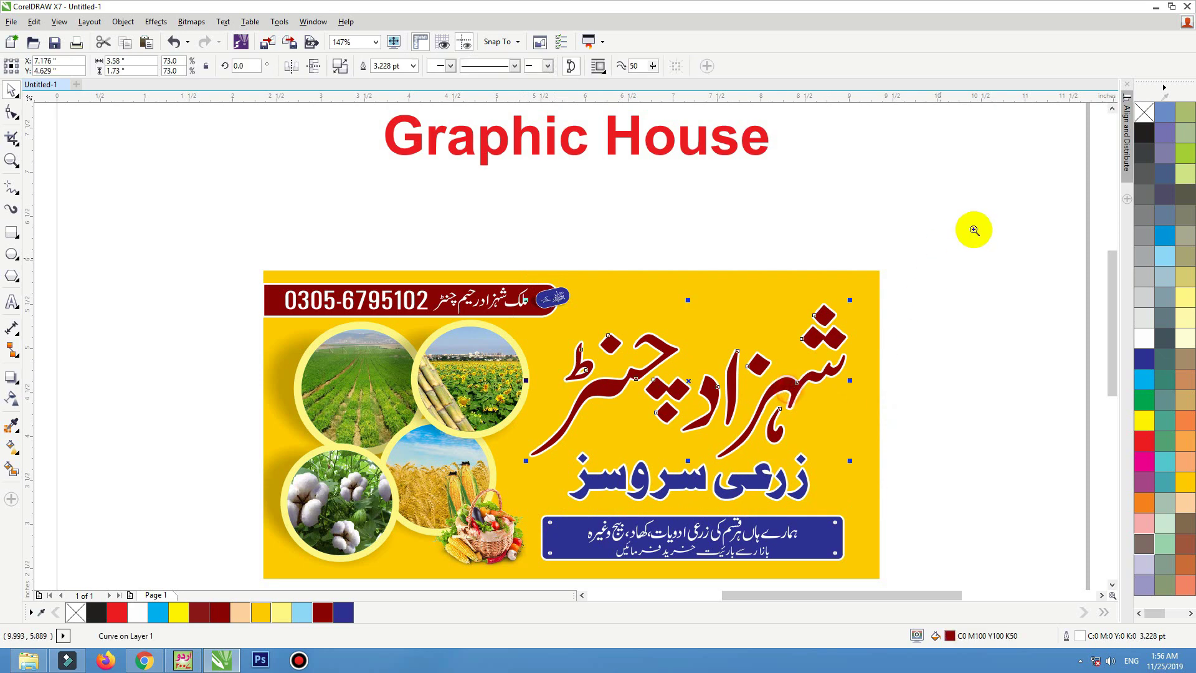
pyautogui.moveTo(974, 229); pyautogui.dragTo(387, 540)
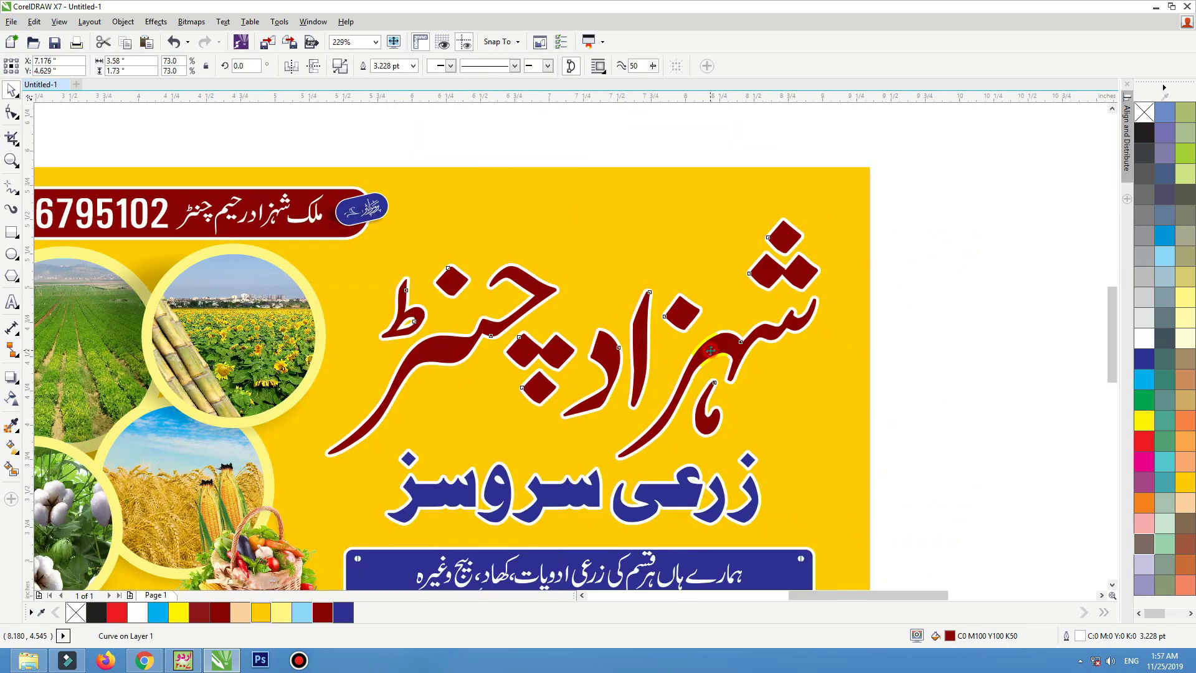
pyautogui.moveTo(710, 351); pyautogui.dragTo(724, 241)
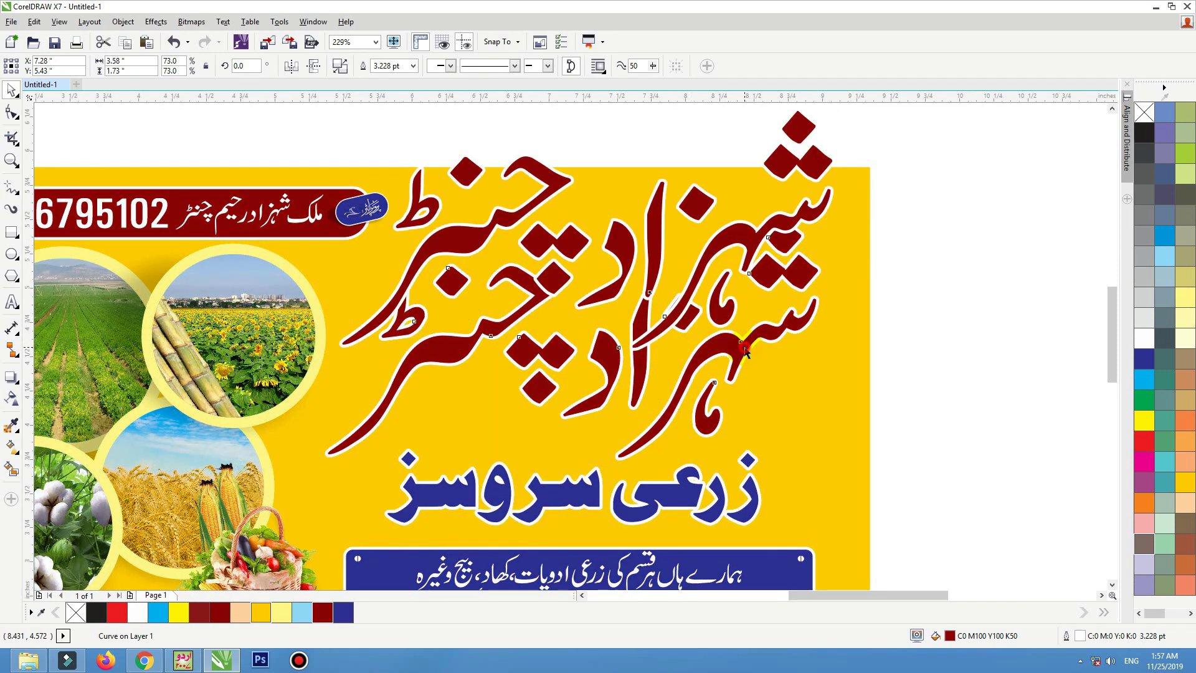
pyautogui.click(1145, 338)
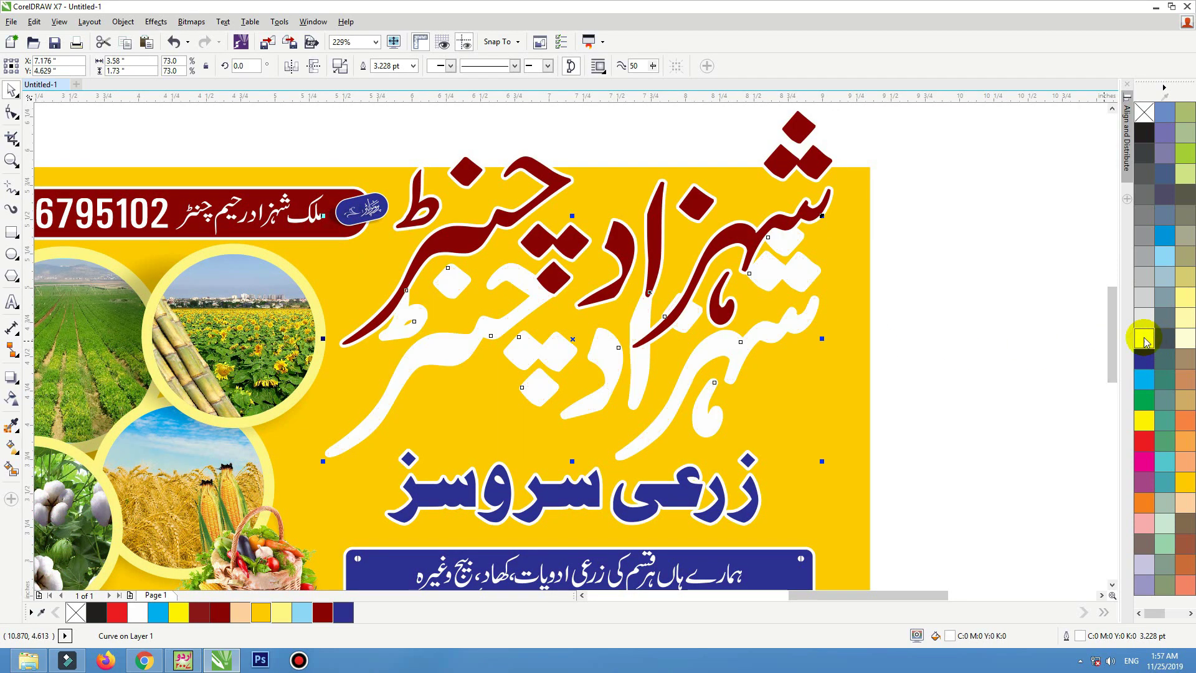
pyautogui.click(978, 324)
# Place the dark red title copy over the white one, offset slightly up and left, at about X 7.156 and Y 4.68 inches.
pyautogui.moveTo(723, 245); pyautogui.dragTo(714, 344)
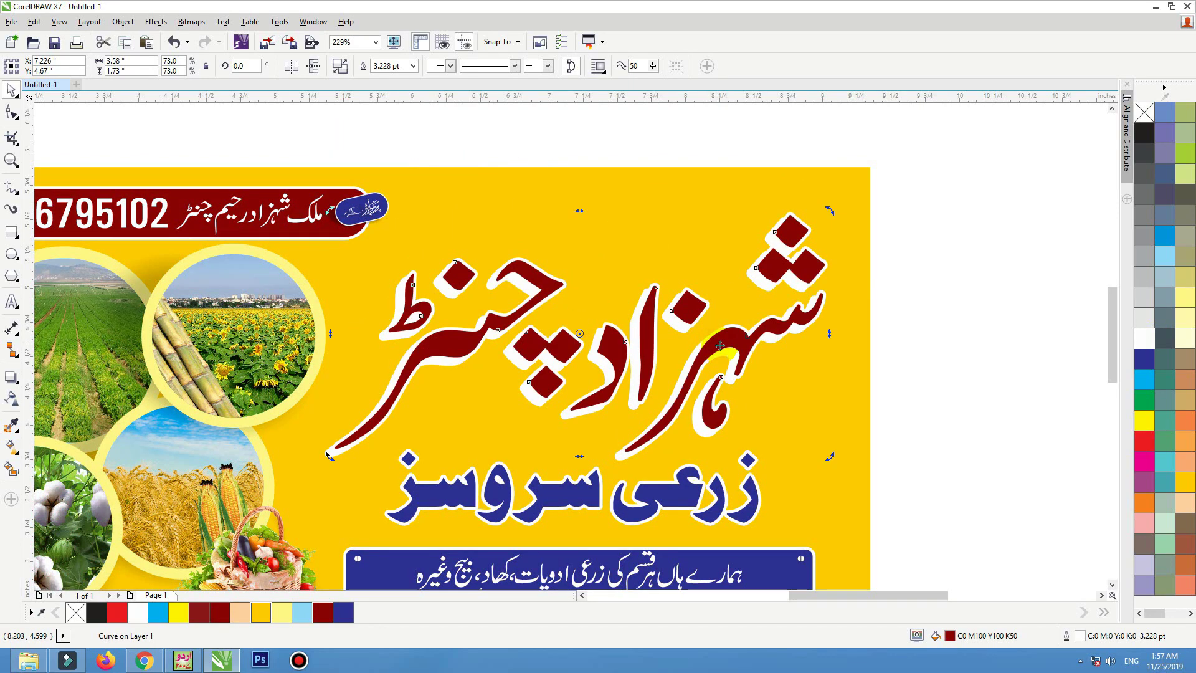
pyautogui.moveTo(727, 344); pyautogui.dragTo(726, 342)
pyautogui.moveTo(727, 342); pyautogui.dragTo(723, 341)
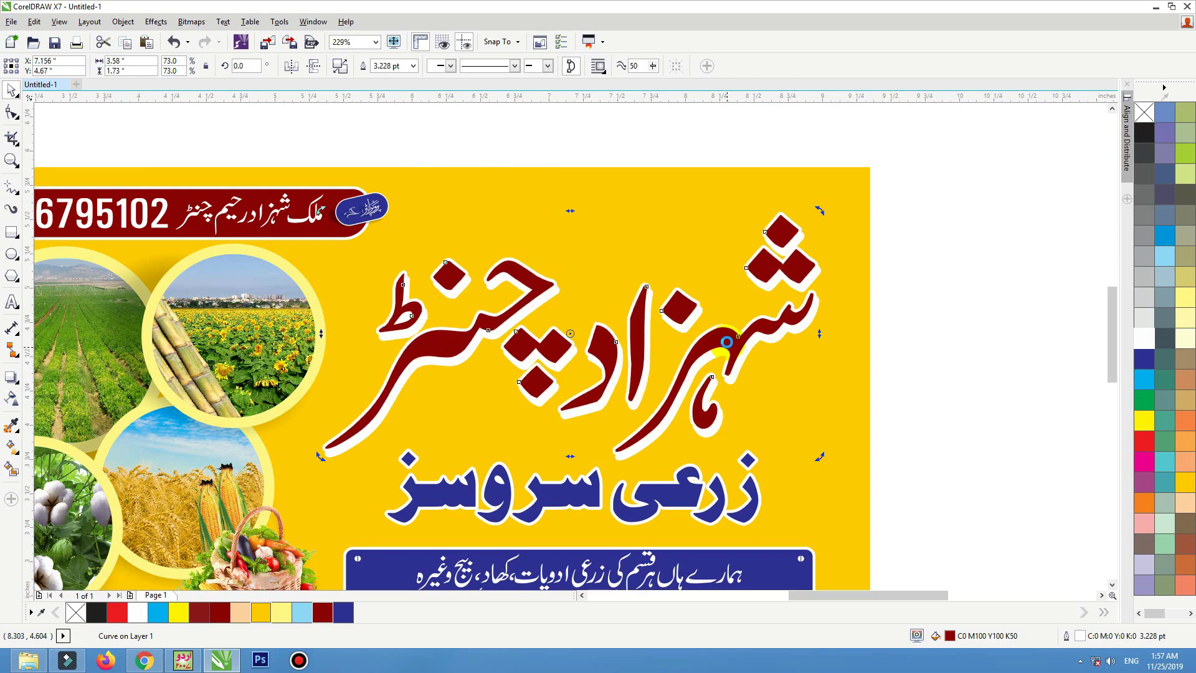
pyautogui.press('Right')
pyautogui.press('Right')
pyautogui.press('Right')
pyautogui.press('Right')
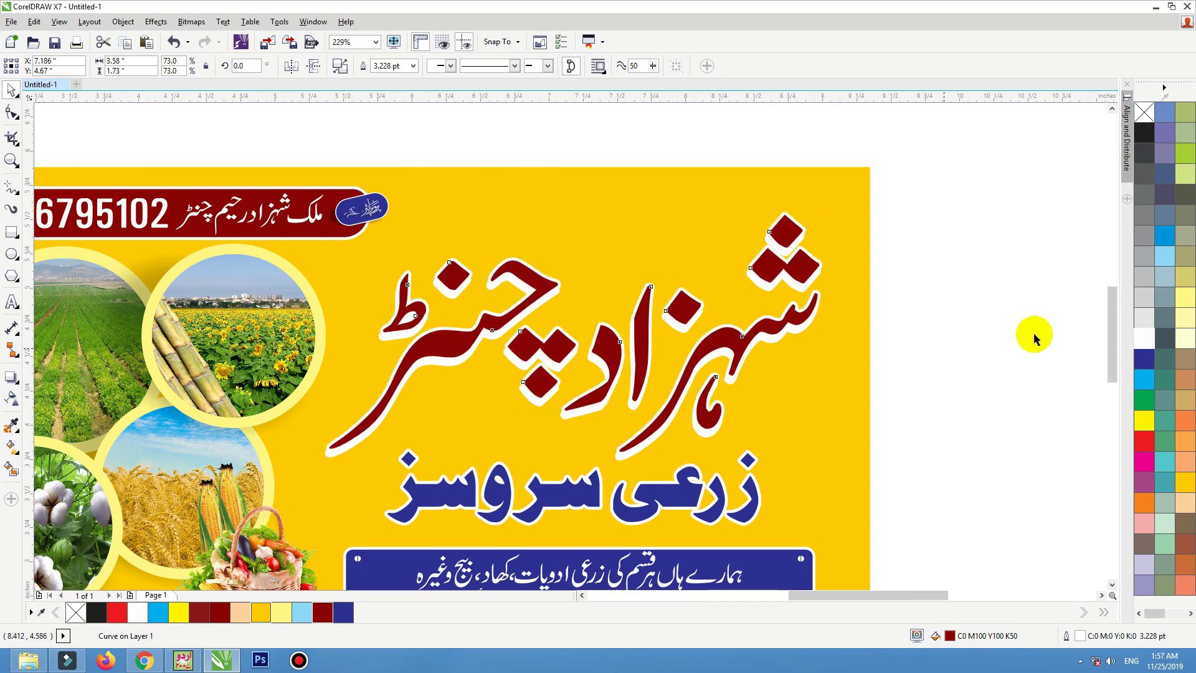
pyautogui.press('Left')
pyautogui.press('Left')
pyautogui.press('Left')
pyautogui.press('Left')
pyautogui.press('Up')
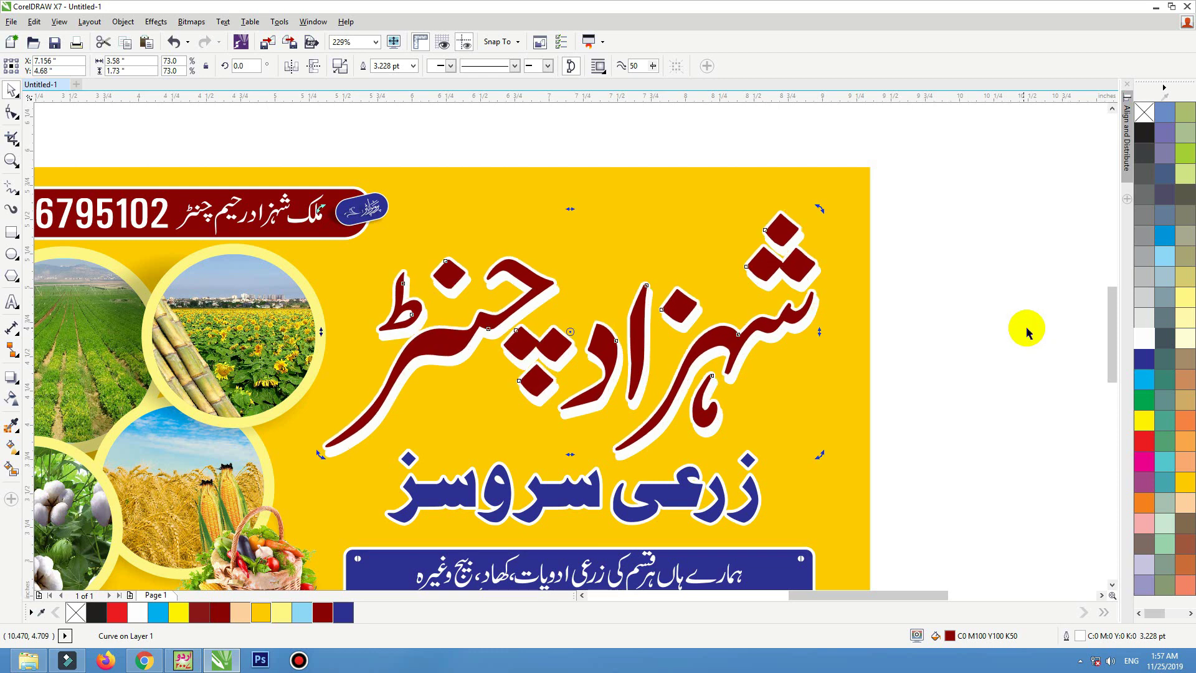
pyautogui.click(891, 218)
pyautogui.scroll(-3, 895, 219)
pyautogui.scroll(1, 897, 221)
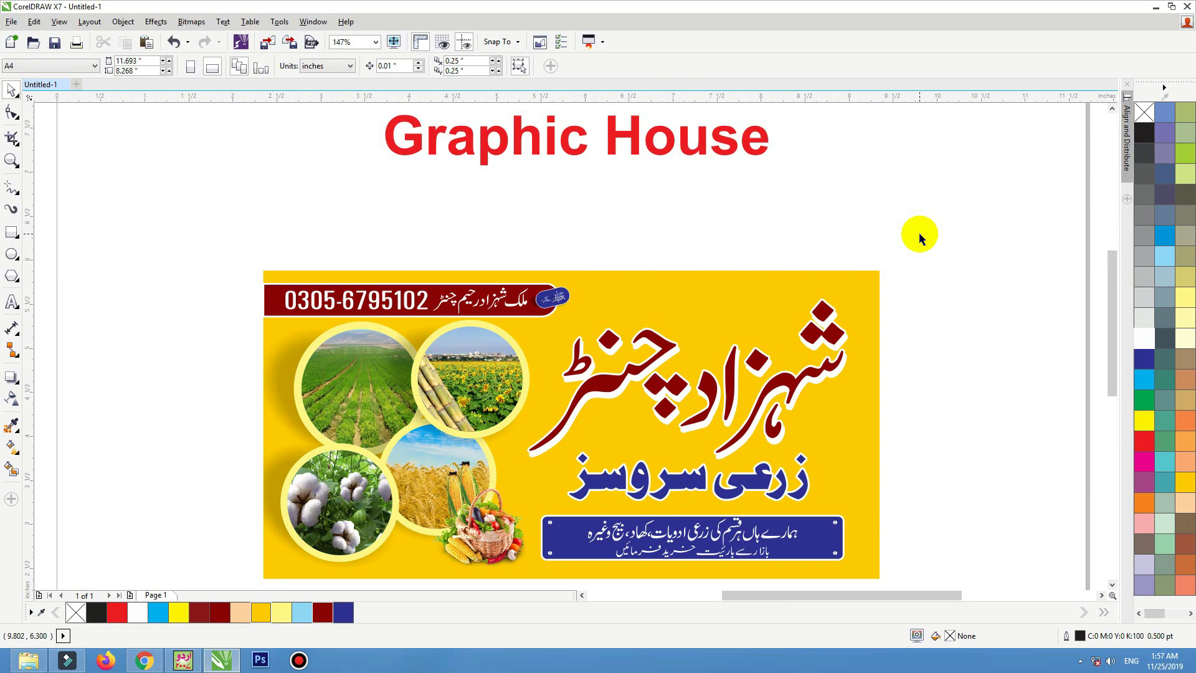
# Add a drop shadow falling below the white title with opacity 88 and feathering 5.
pyautogui.click(786, 436)
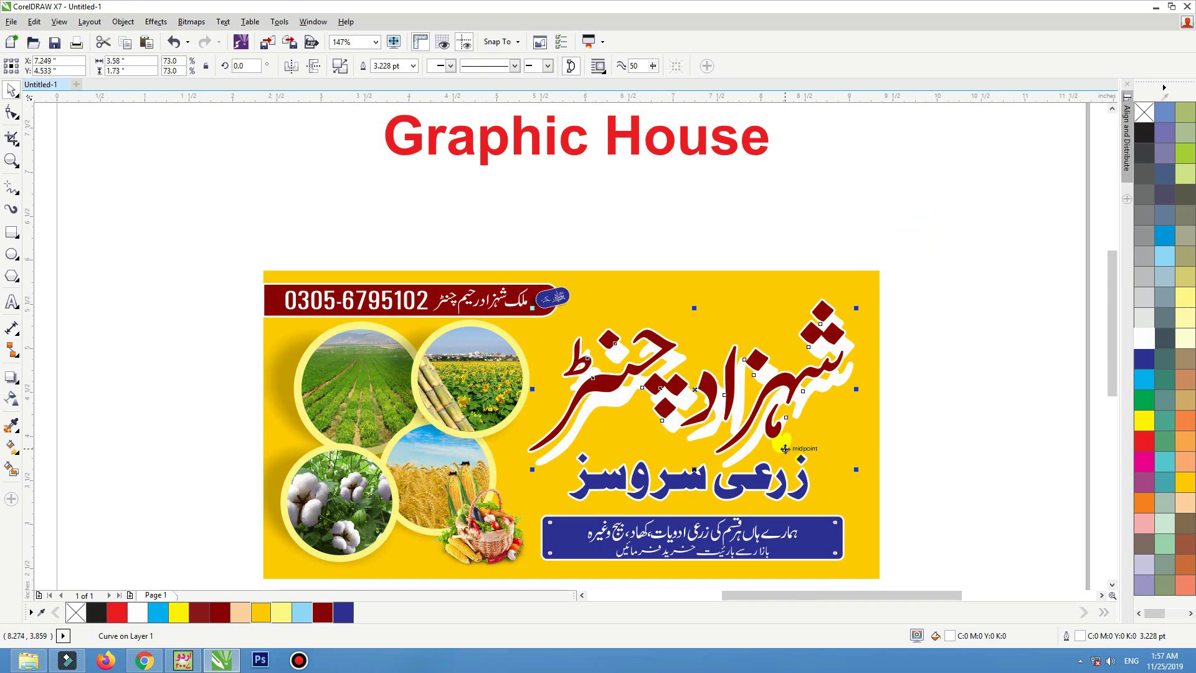
pyautogui.click(12, 379)
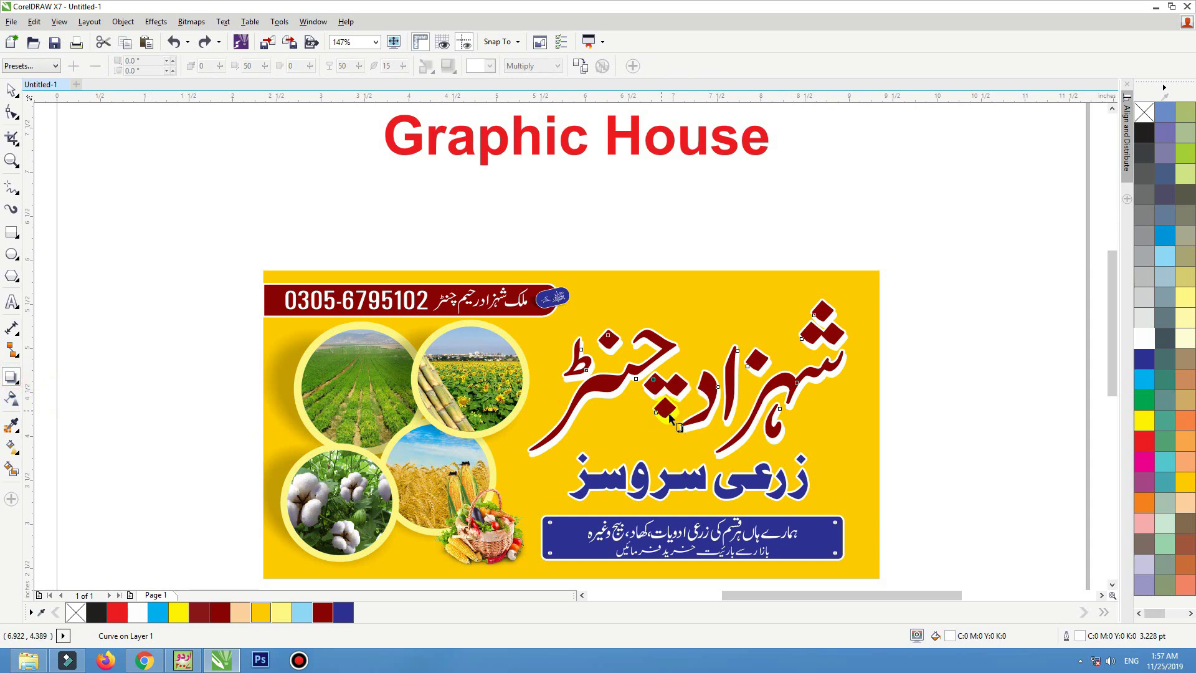
pyautogui.moveTo(669, 419); pyautogui.dragTo(692, 433)
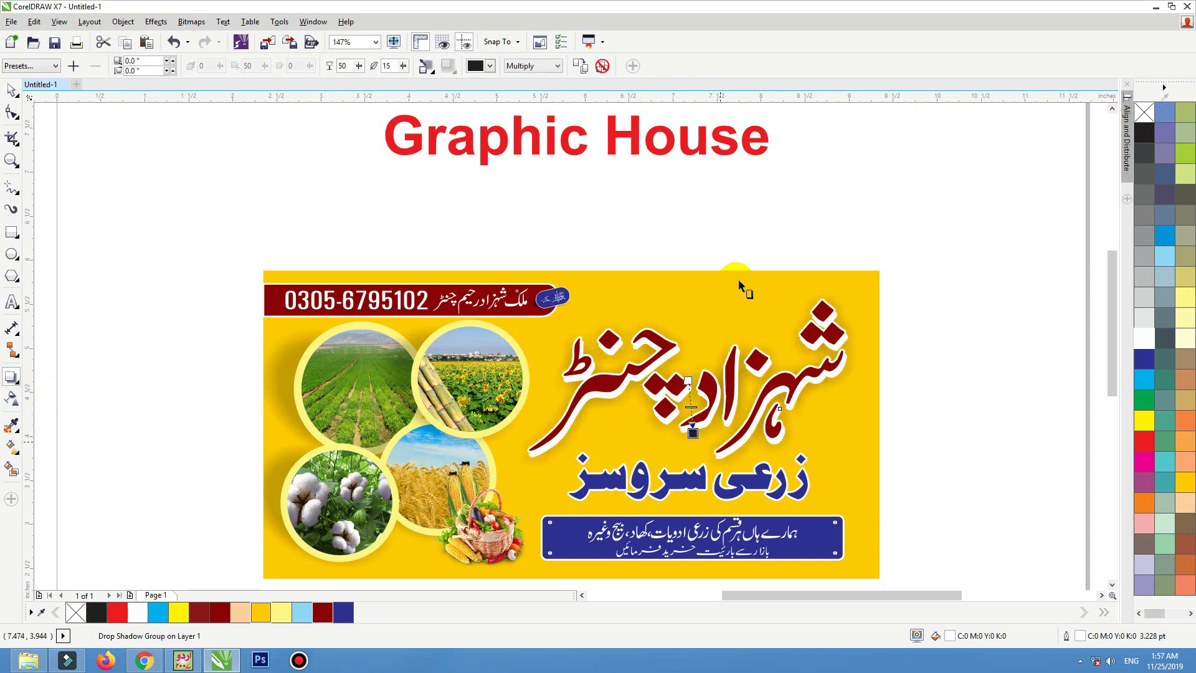
pyautogui.click(343, 66)
pyautogui.write('88')
pyautogui.press('Tab')
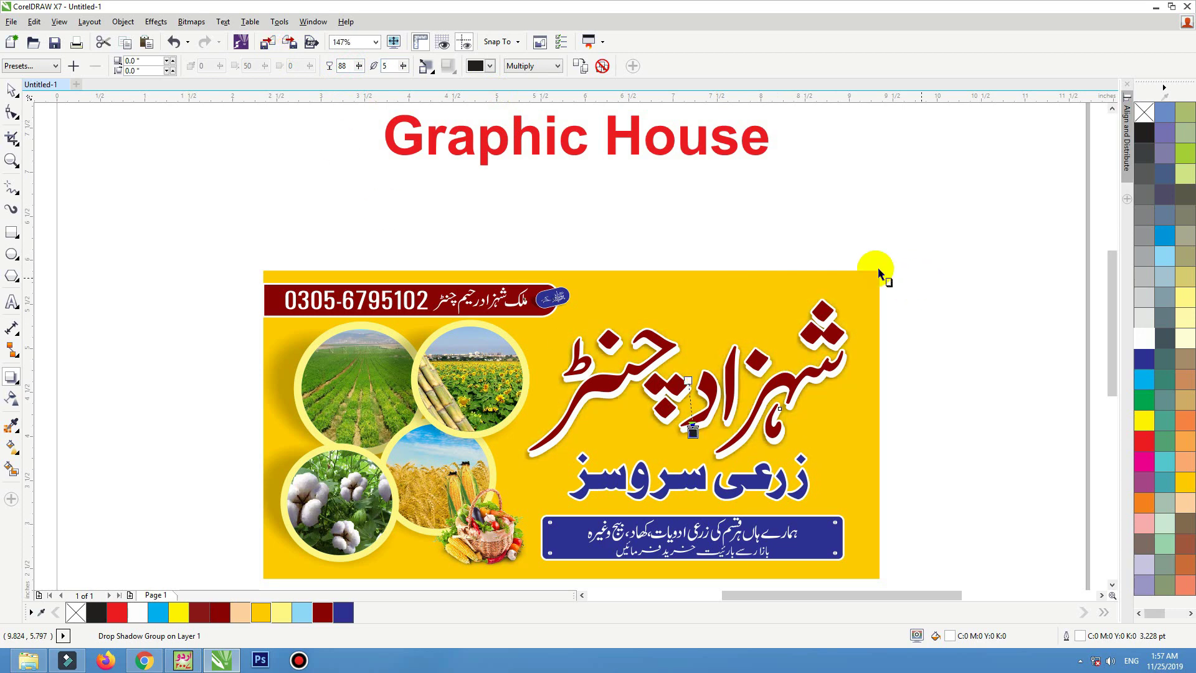
pyautogui.scroll(-1, 382, 592)
pyautogui.scroll(1, 672, 255)
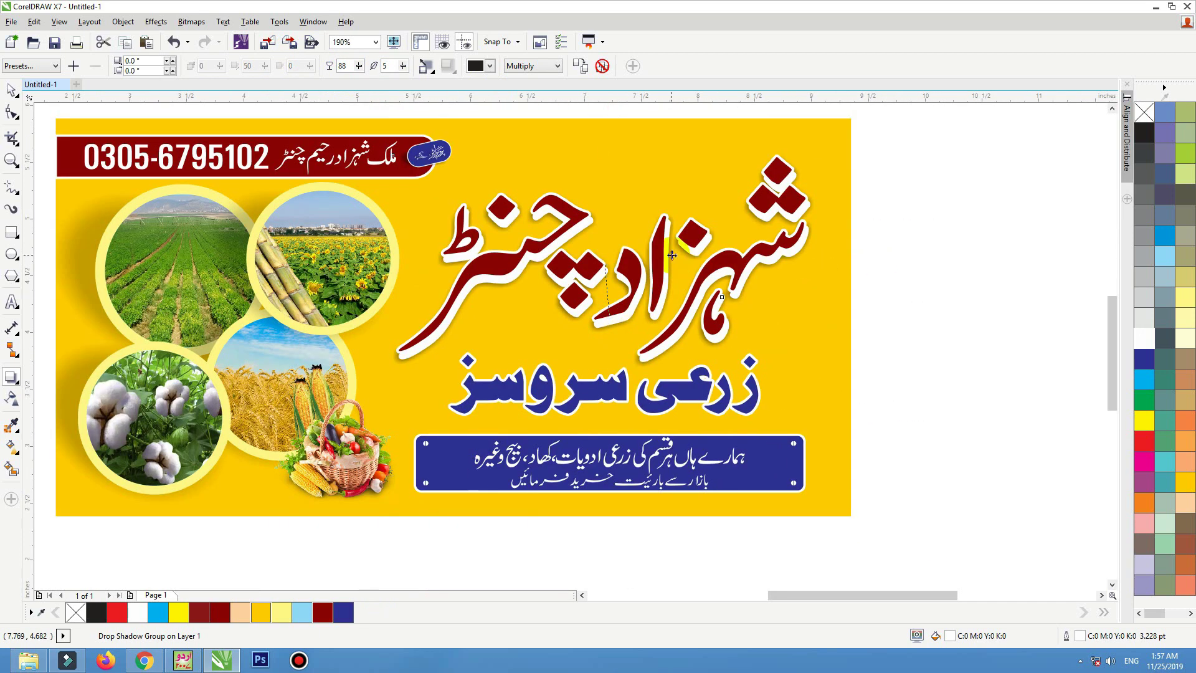
# Break the drop shadow apart from the white title and duplicate the shadow in place.
pyautogui.hotkey('ctrl', 'k')
pyautogui.click(937, 325)
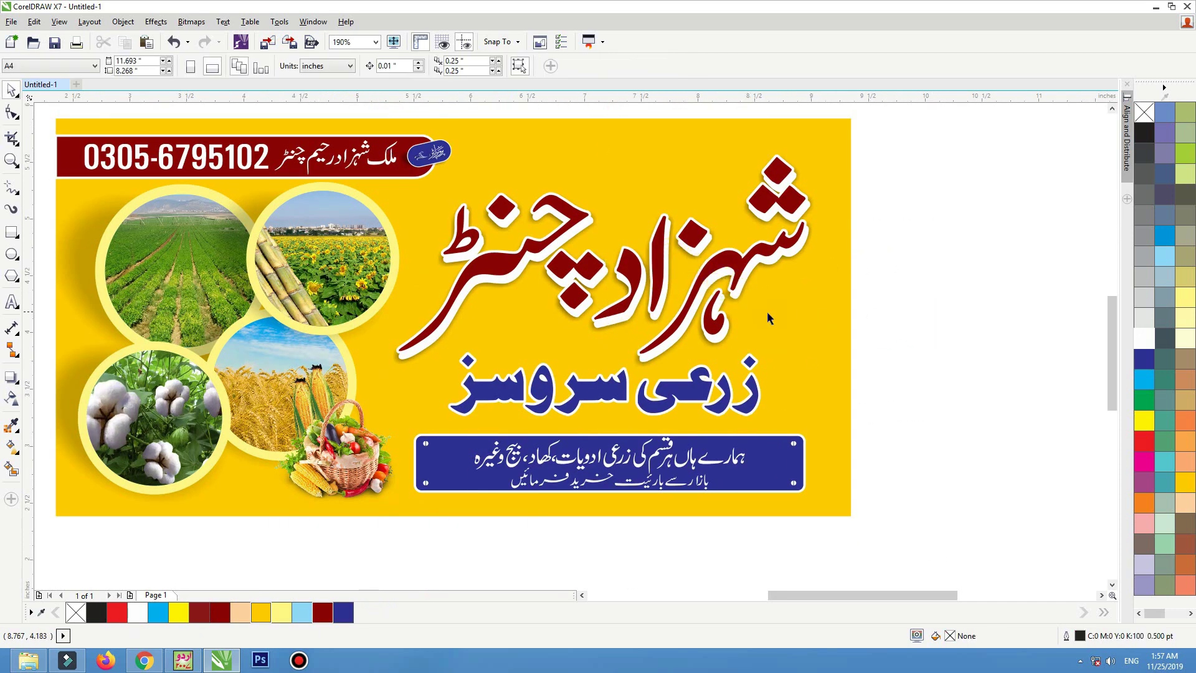
pyautogui.click(767, 312)
pyautogui.press('KP_Add')
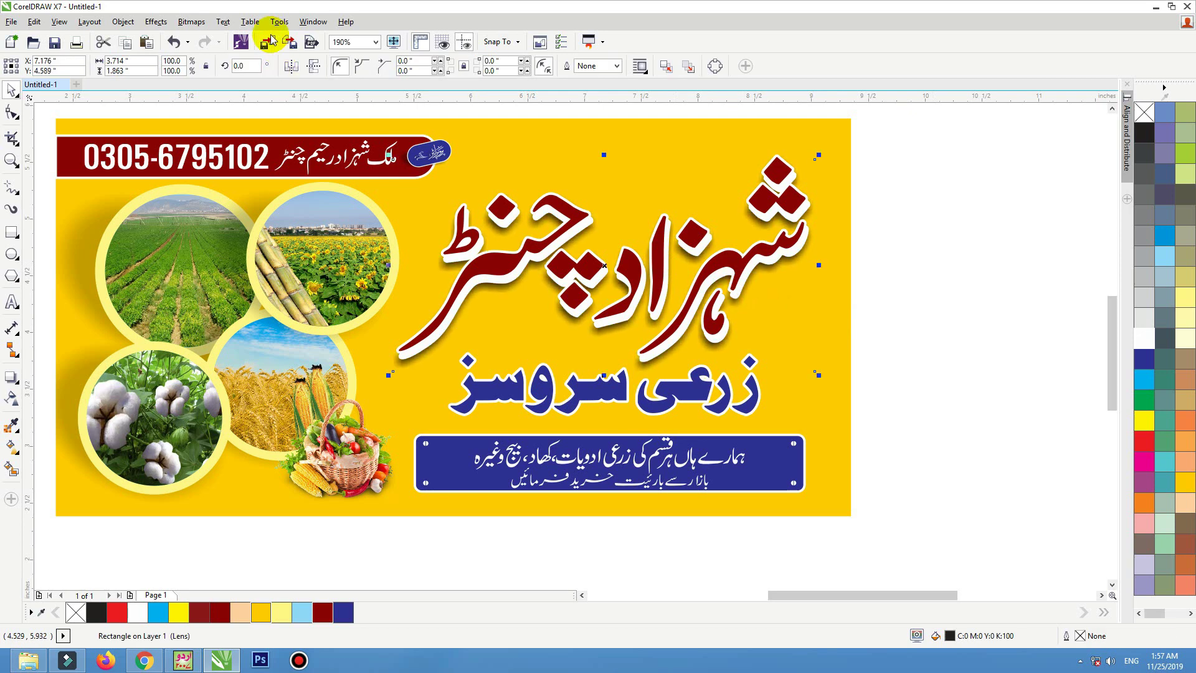
# Convert the title's separated shadow to a 300 dpi CMYK bitmap with anti-aliasing and a transparent background.
pyautogui.click(191, 21)
pyautogui.click(209, 41)
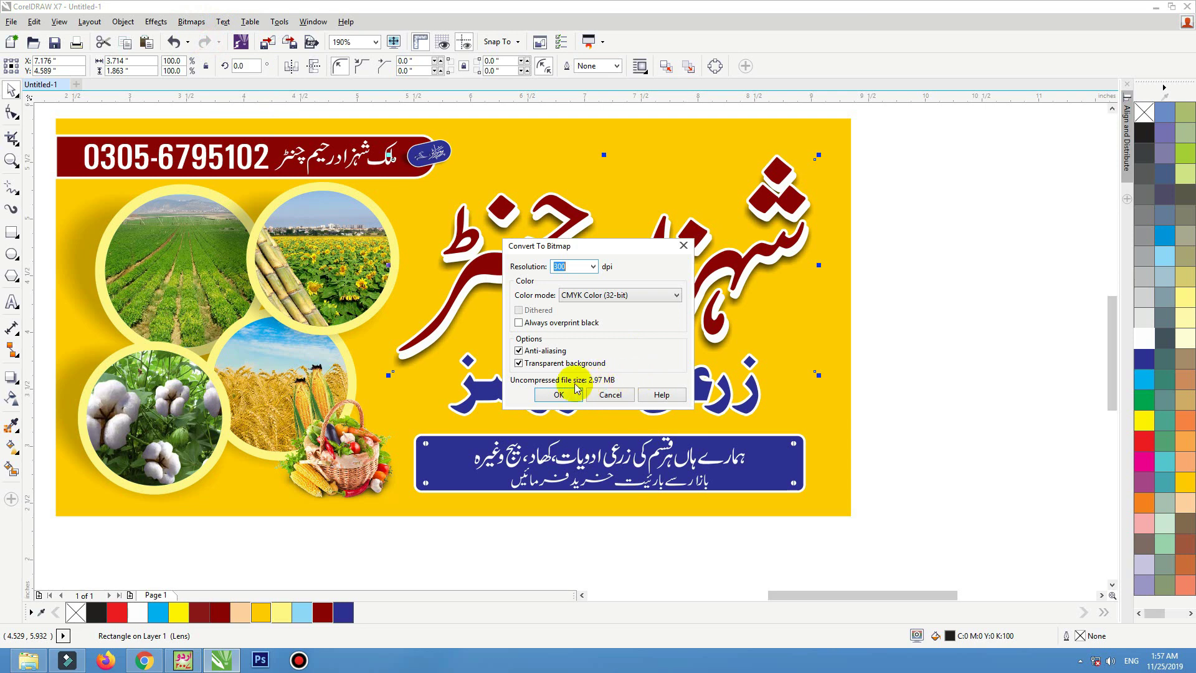
pyautogui.click(557, 395)
pyautogui.click(883, 364)
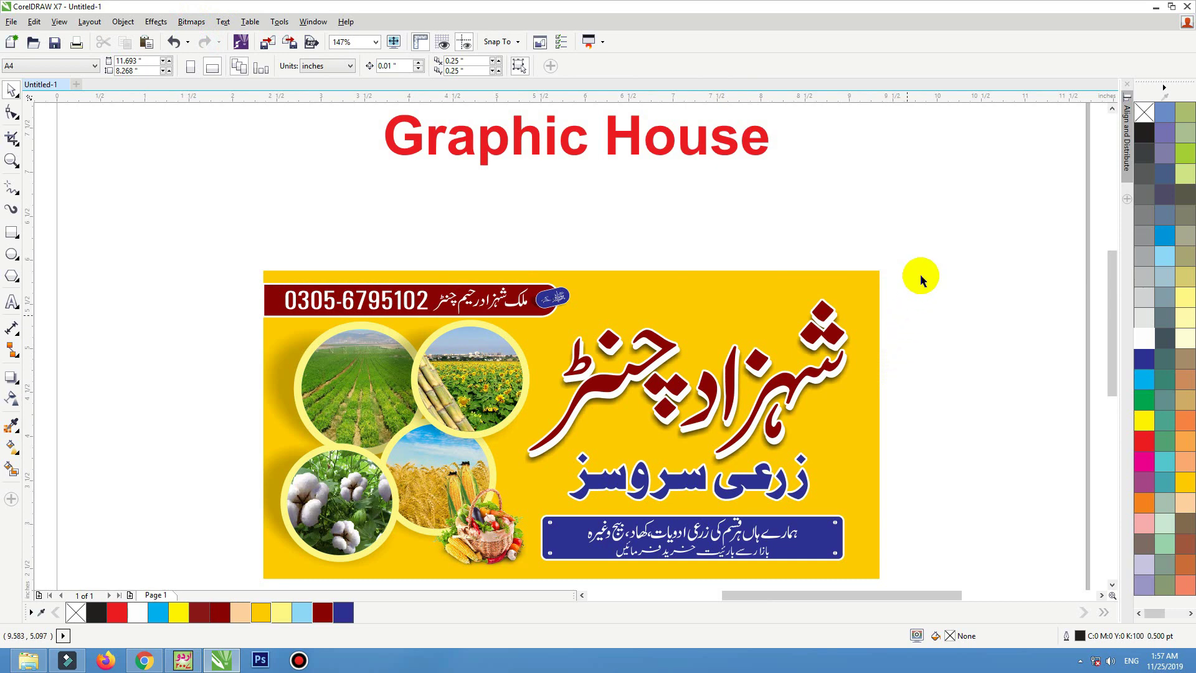
# Select the entire banner and place a duplicate of it beyond the page's right edge.
pyautogui.moveTo(932, 254); pyautogui.dragTo(216, 550)
pyautogui.scroll(-1, 516, 330)
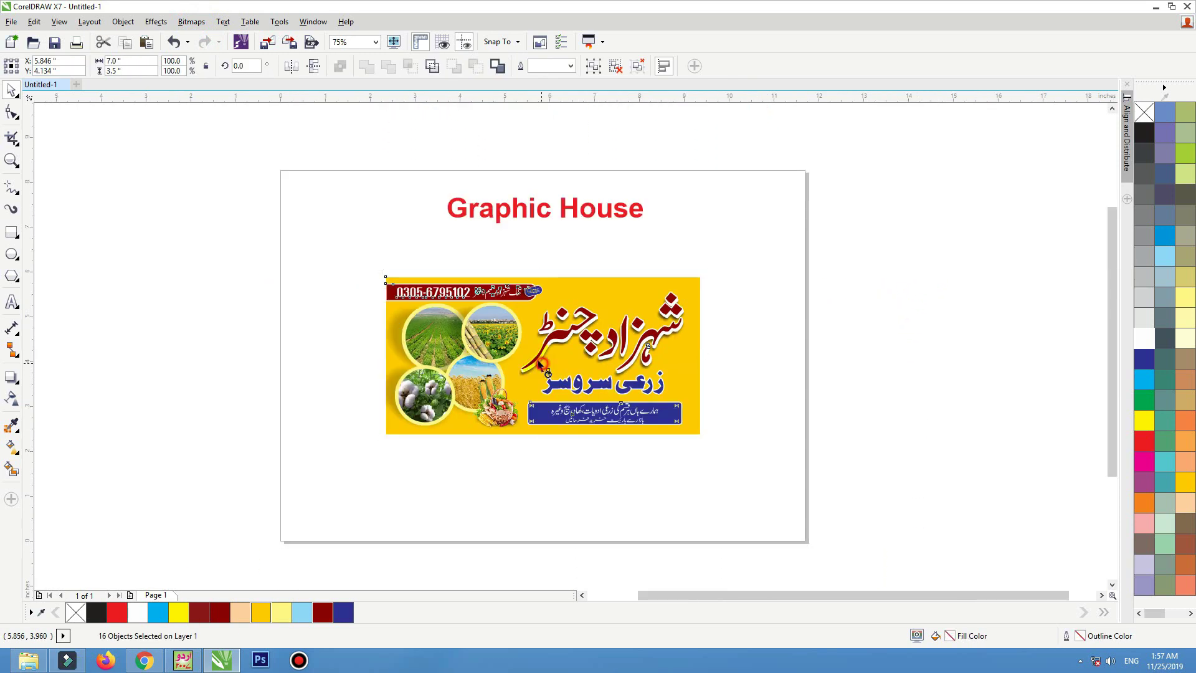
pyautogui.moveTo(546, 362); pyautogui.dragTo(945, 320)
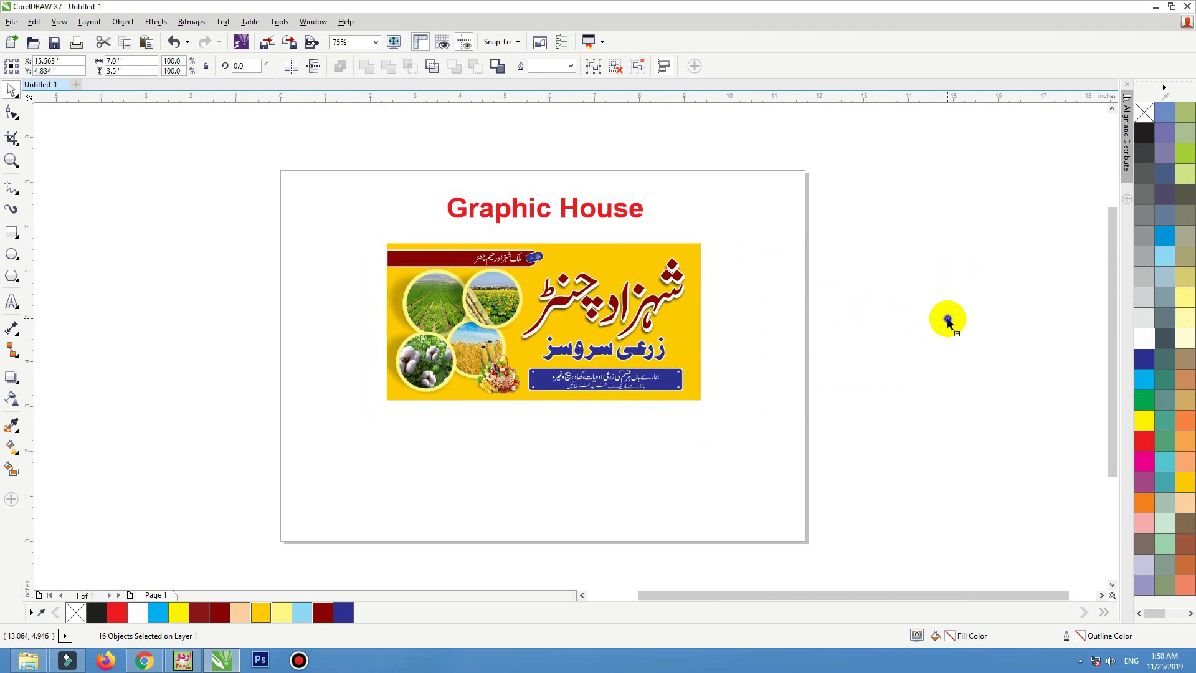
pyautogui.press('z')
pyautogui.moveTo(752, 214); pyautogui.dragTo(297, 447)
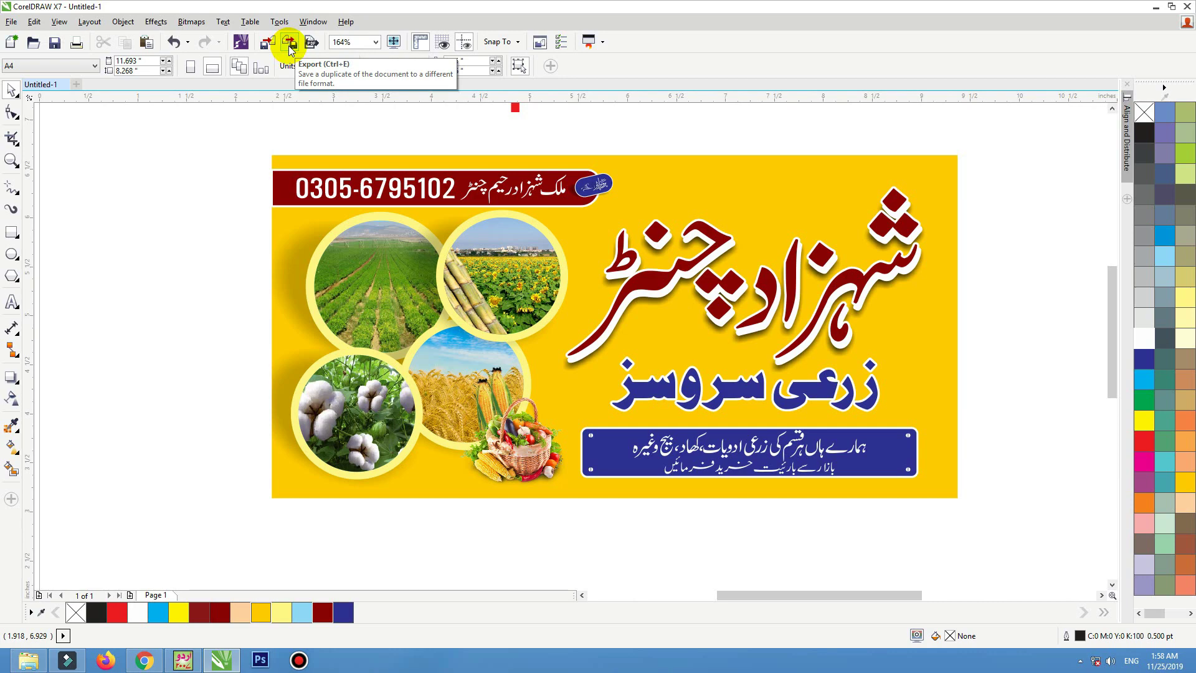
# Import Backgrounds (1005) from the Data Wallpaper Oringe folder and place it about 4.98 by 3.99 inches over the banner's left part.
pyautogui.click(268, 43)
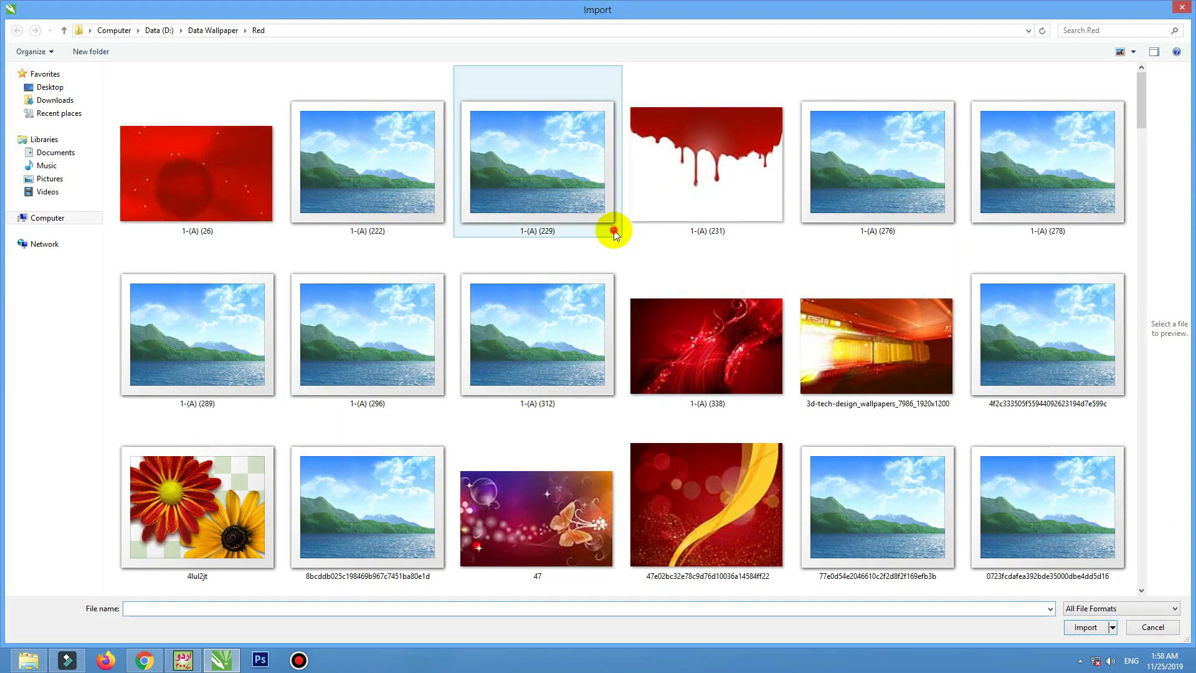
pyautogui.click(614, 232)
pyautogui.hotkey('alt', 'Up')
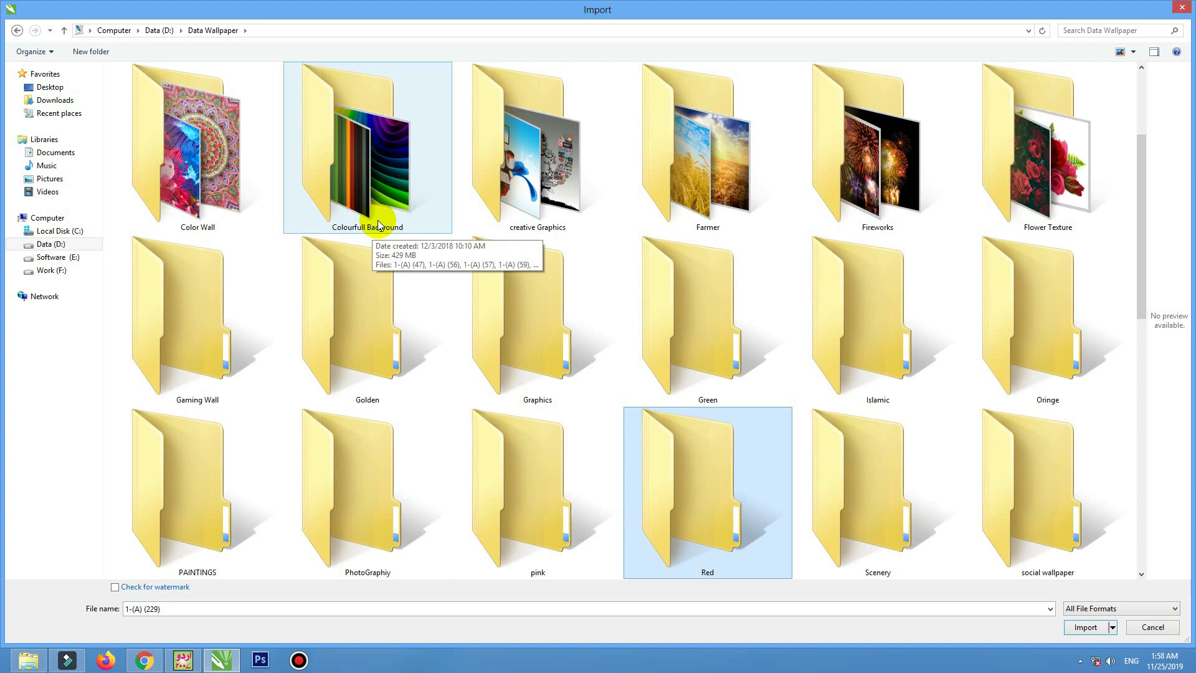
pyautogui.scroll(-1, 520, 357)
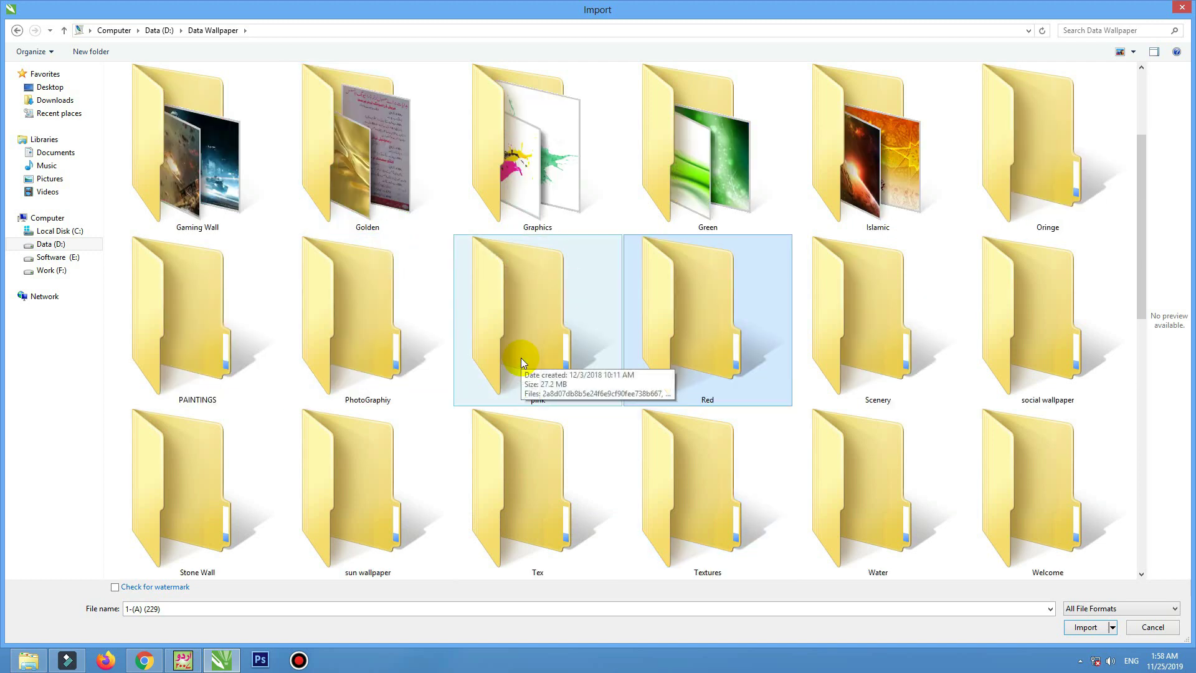
pyautogui.doubleClick(1063, 202)
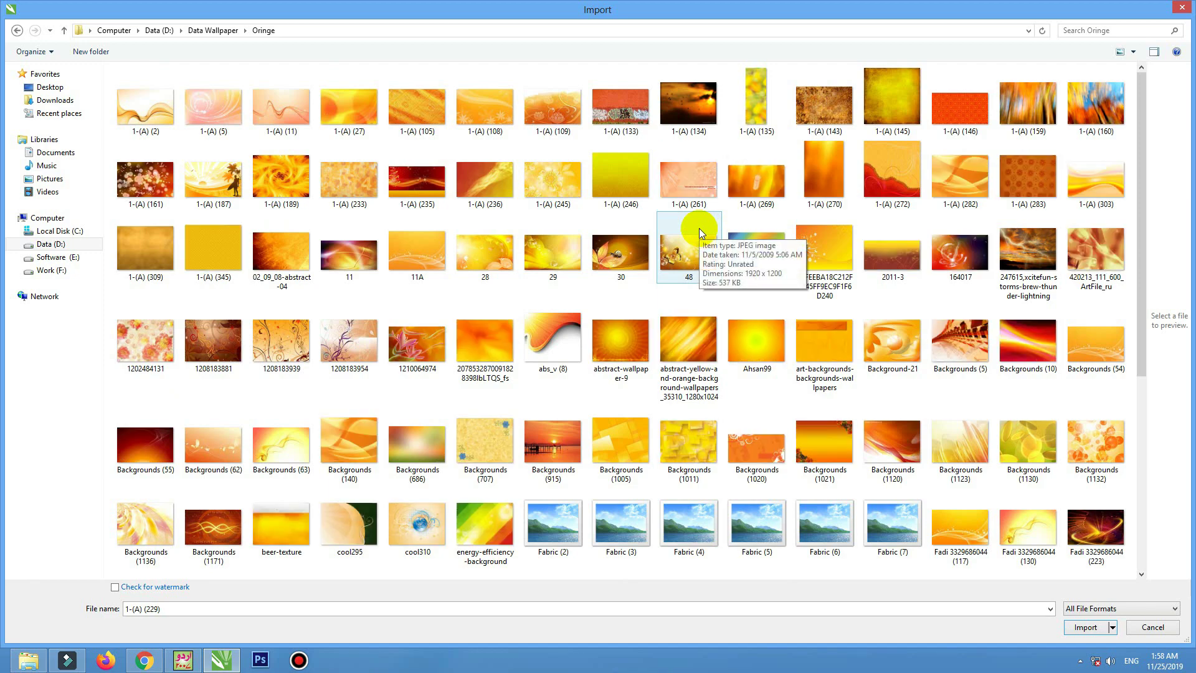
pyautogui.scroll(-3, 699, 229)
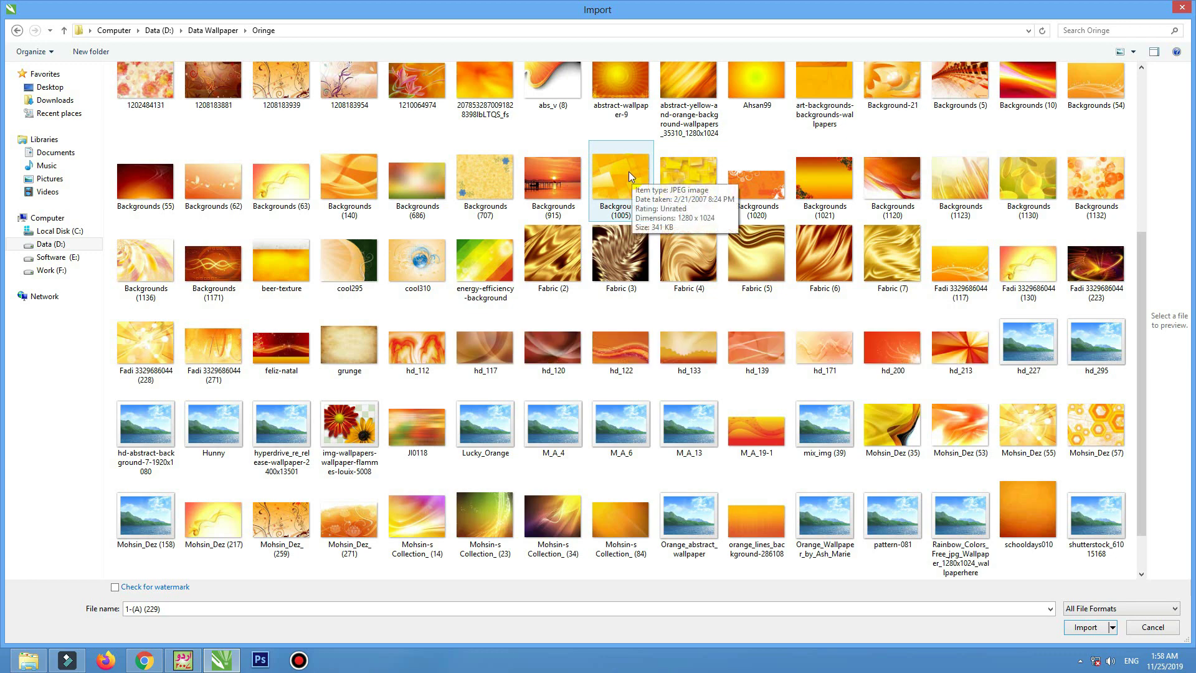
pyautogui.doubleClick(629, 170)
pyautogui.moveTo(281, 147); pyautogui.dragTo(814, 515)
pyautogui.moveTo(478, 363); pyautogui.dragTo(454, 353)
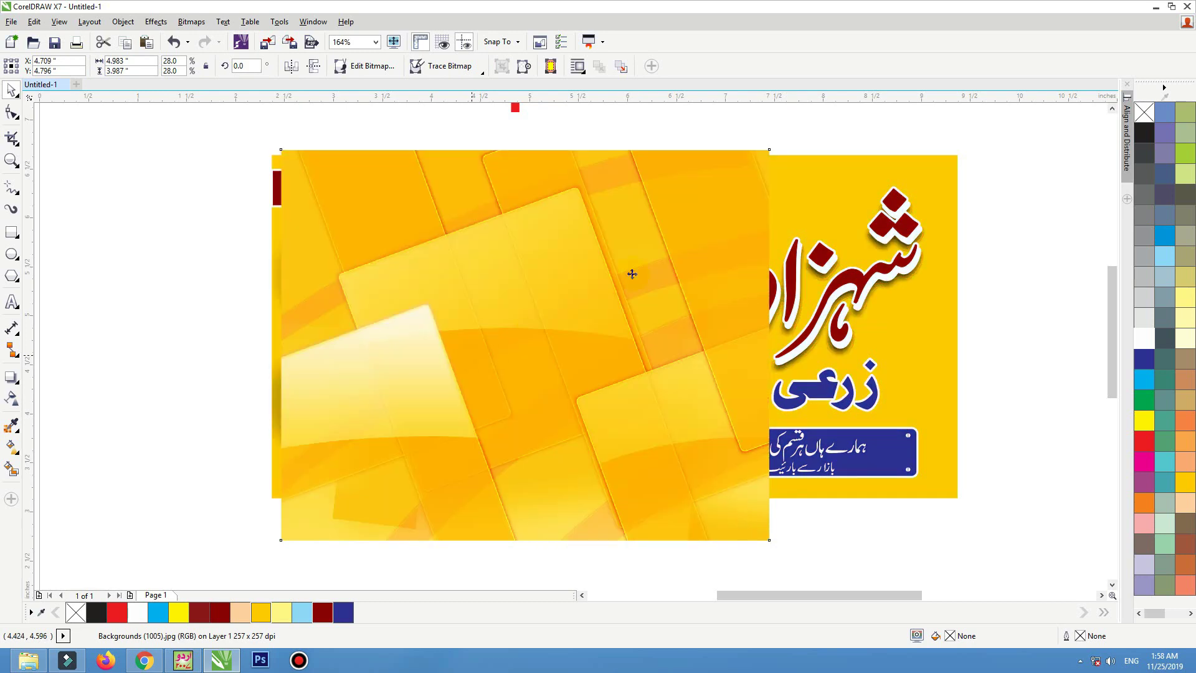
# PowerClip the imported yellow background image inside the on-page banner's rectangle.
pyautogui.rightClick(720, 148)
pyautogui.click(747, 156)
pyautogui.click(772, 155)
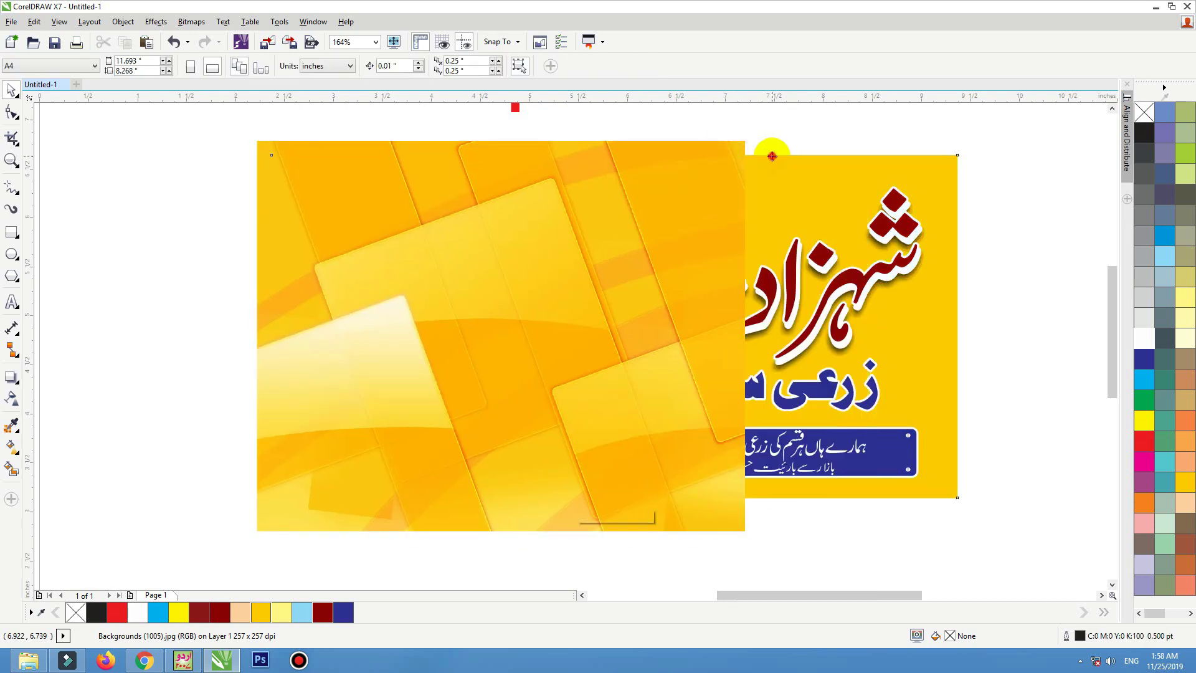
# Edit the banner's PowerClip contents, put the background image behind the crop photos and stretch it to about 7.29 inches wide.
pyautogui.click(744, 147)
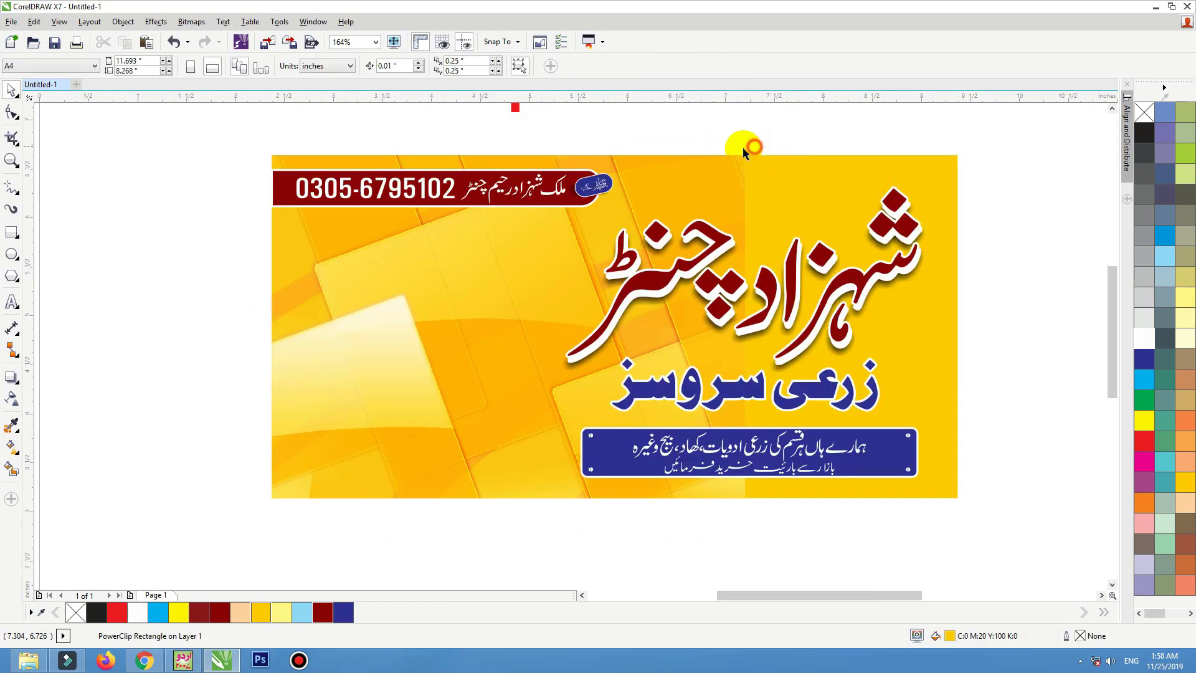
pyautogui.doubleClick(740, 157)
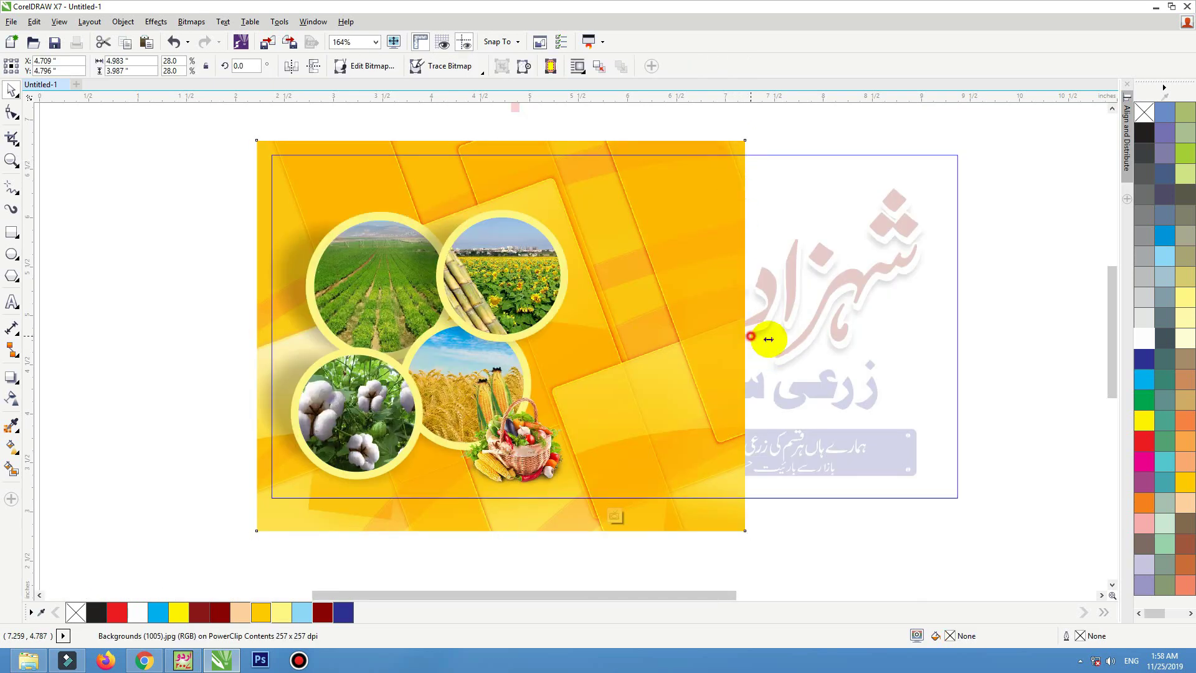
pyautogui.moveTo(768, 339); pyautogui.dragTo(977, 340)
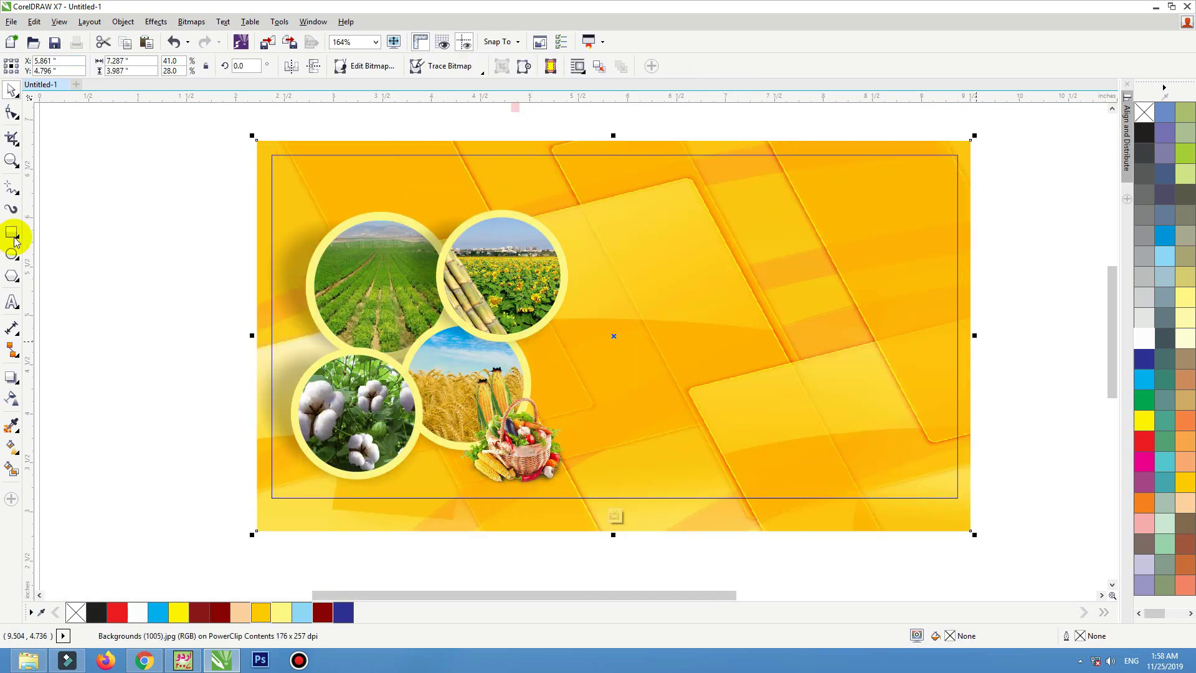
# Apply a vertical linear transparency to the background image, fading out toward its lower edge, and finish editing the PowerClip.
pyautogui.click(12, 397)
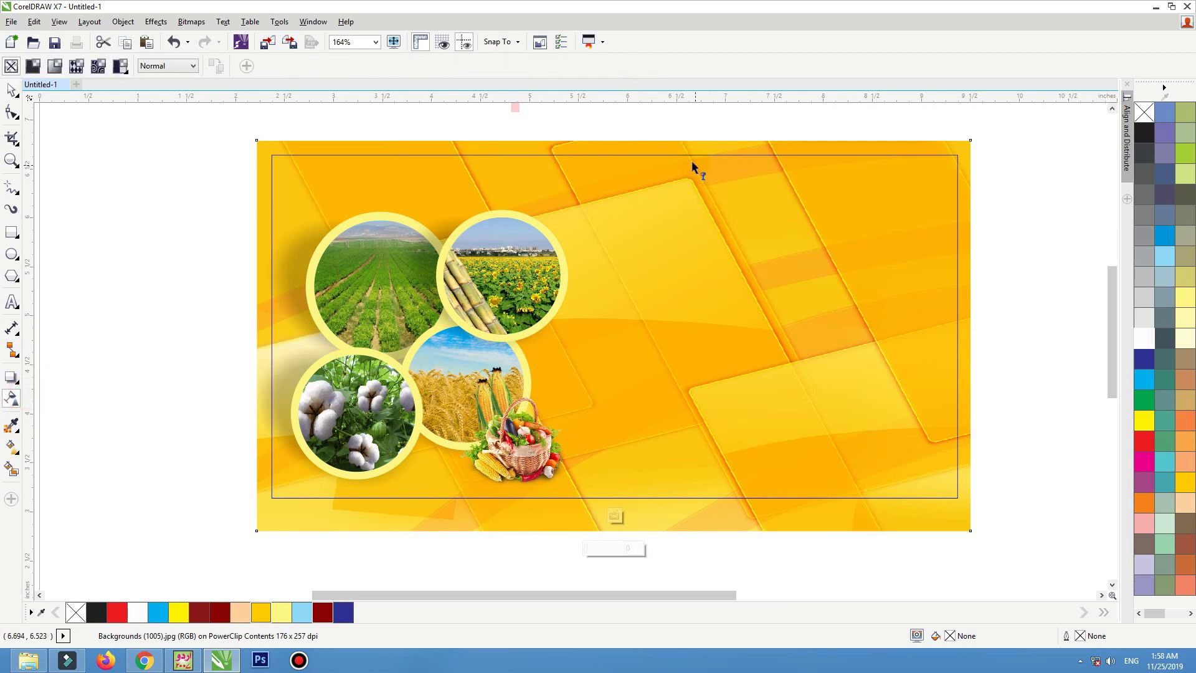
pyautogui.moveTo(663, 140); pyautogui.dragTo(664, 397)
pyautogui.moveTo(654, 486); pyautogui.dragTo(652, 481)
pyautogui.press('space')
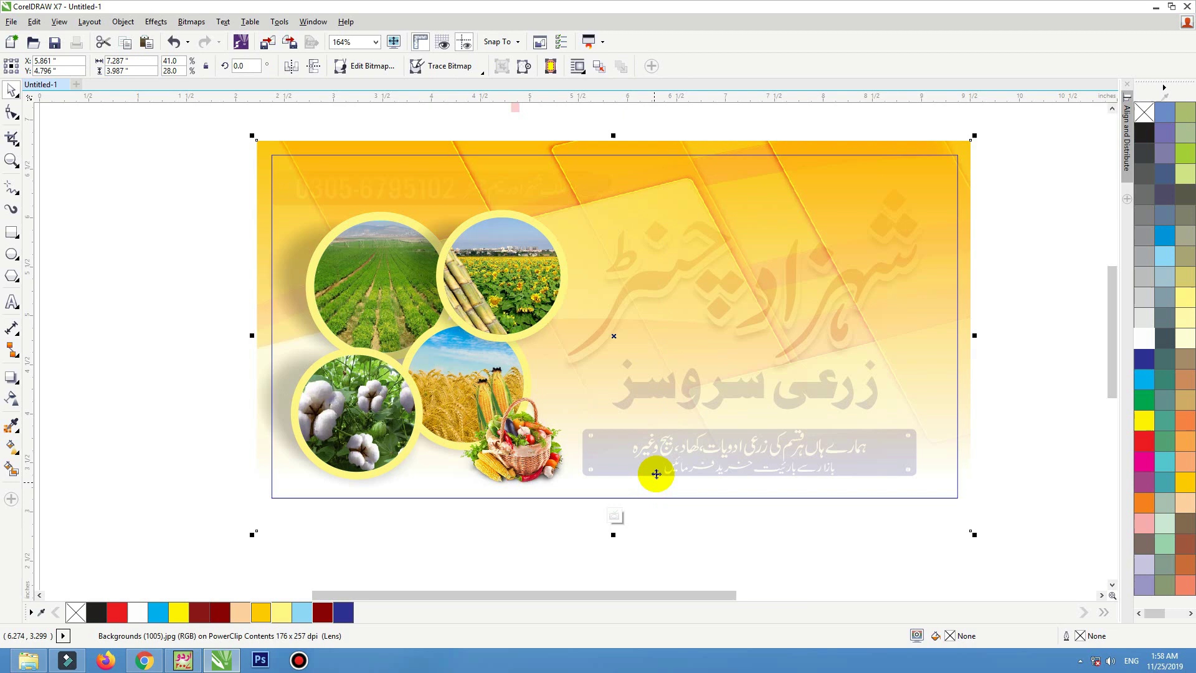
pyautogui.click(1000, 185)
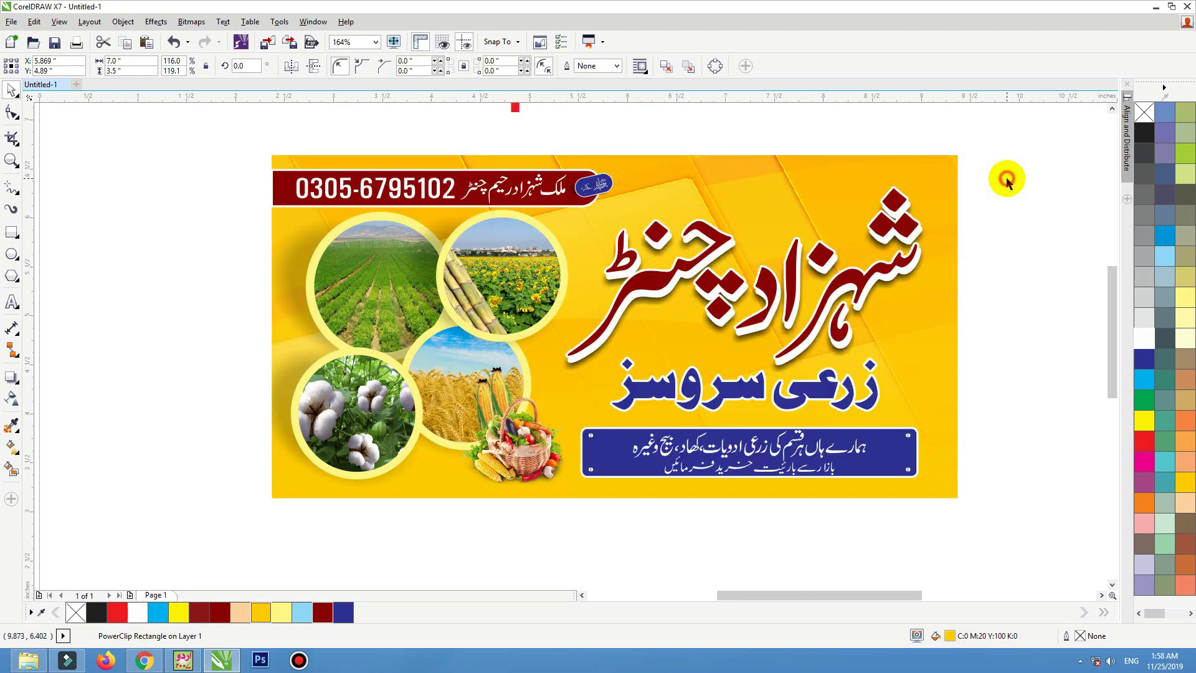
# Move the plain yellow banner copy directly below the textured version, lining up their left edges, and frame both banners in view.
pyautogui.click(1008, 180)
pyautogui.press('F4')
pyautogui.moveTo(598, 226); pyautogui.dragTo(1130, 526)
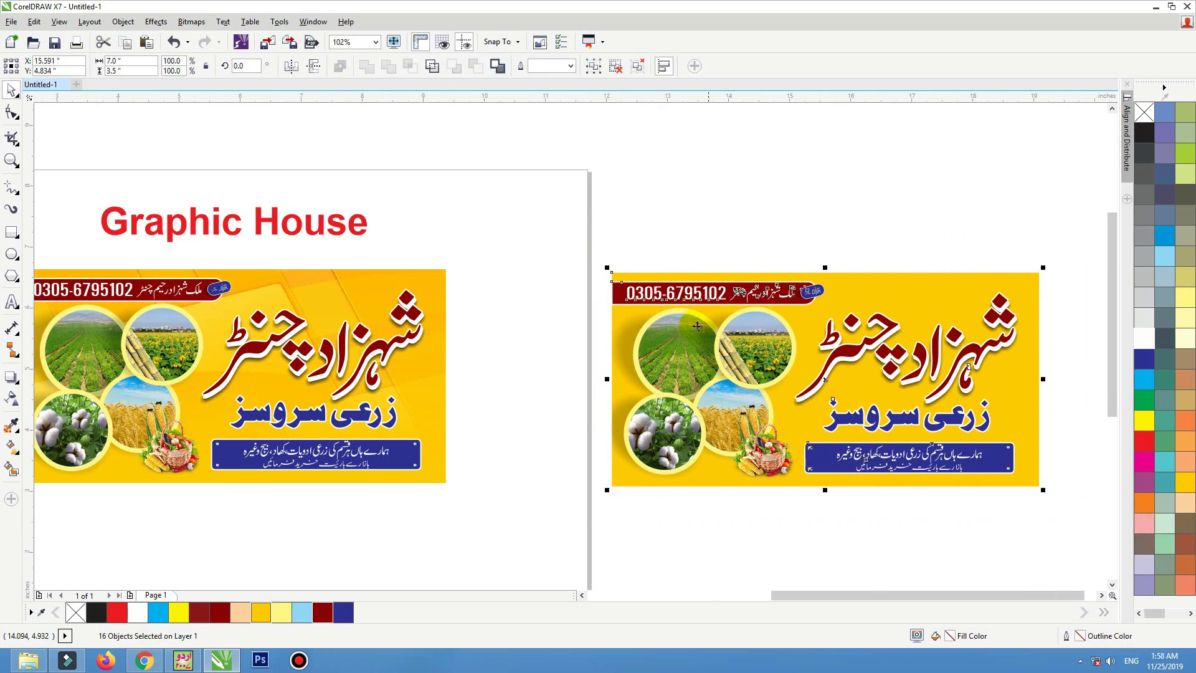
pyautogui.scroll(-2, 689, 292)
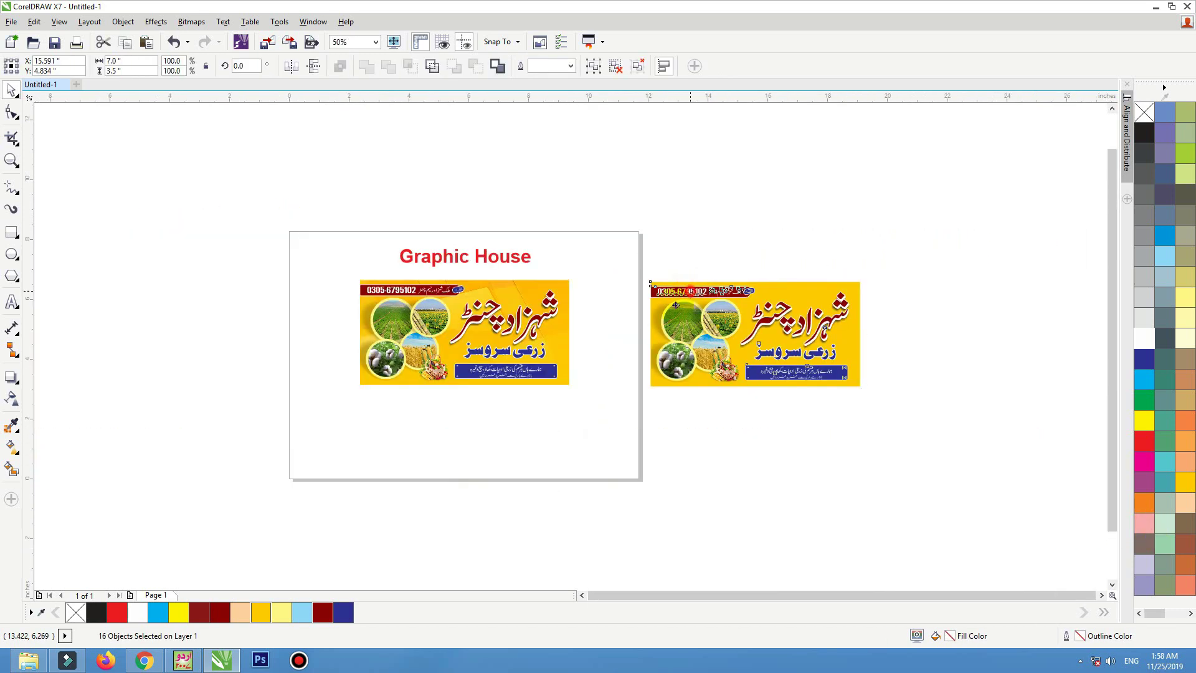
pyautogui.moveTo(688, 291); pyautogui.dragTo(396, 399)
pyautogui.moveTo(608, 523); pyautogui.dragTo(342, 214)
pyautogui.hotkey('shift', 'F2')
pyautogui.click(286, 269)
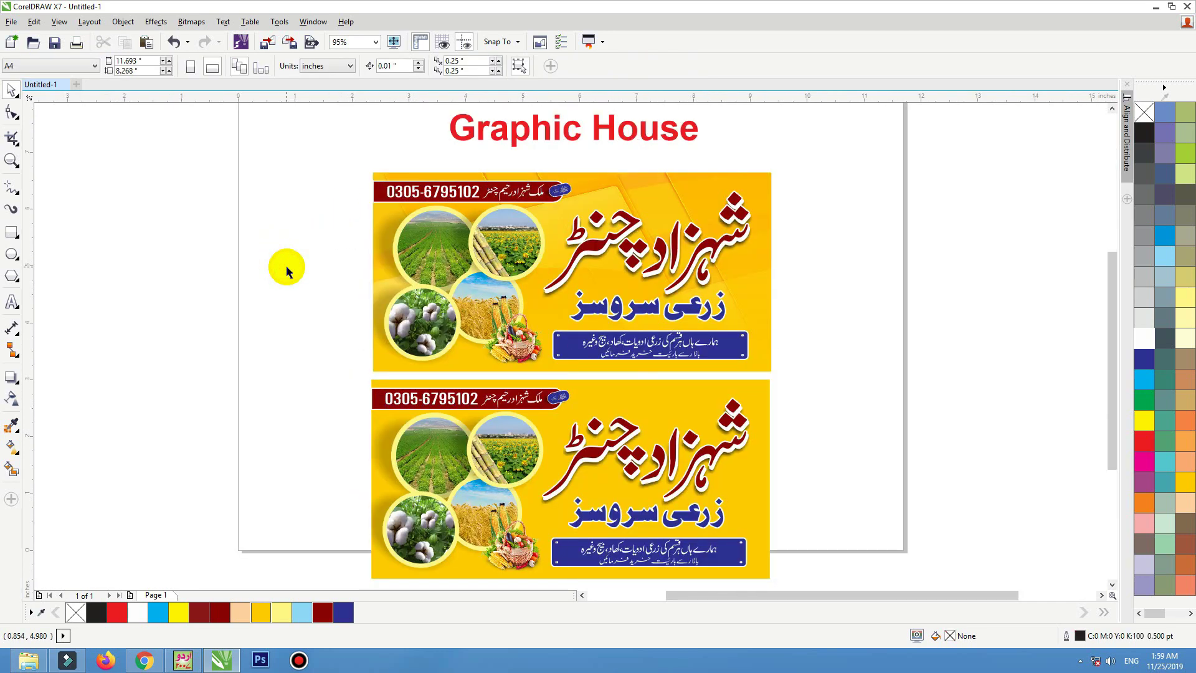